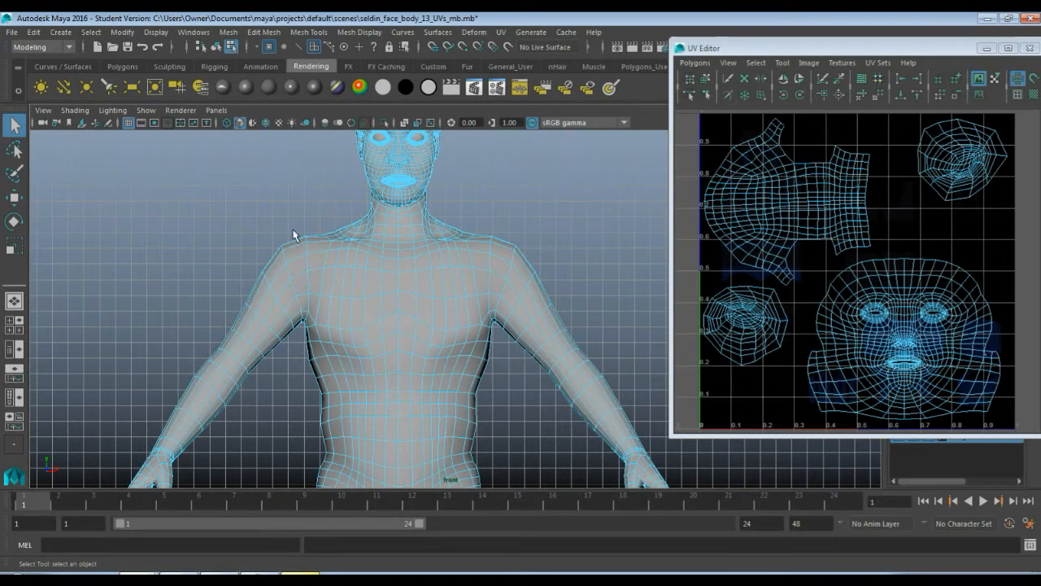
Select the character's torso and upper-arm faces from the shoulders down to the waist in the front view.
{"action": "left_click_drag", "start_coordinate": [275, 207], "coordinate": [561, 457]}
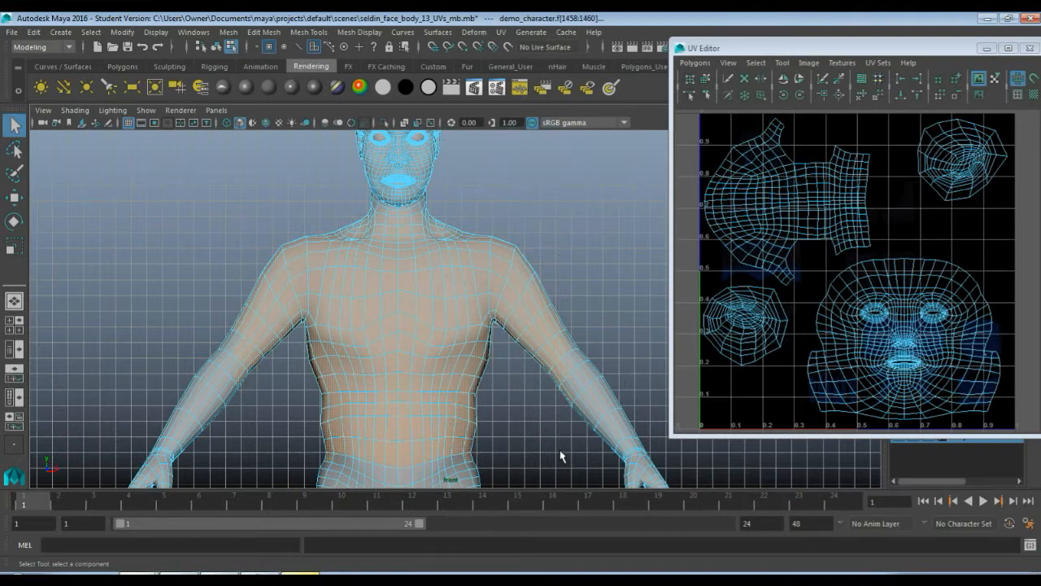
{"action": "middle_click_drag", "start_coordinate": [558, 451], "coordinate": [560, 334], "text": "alt"}
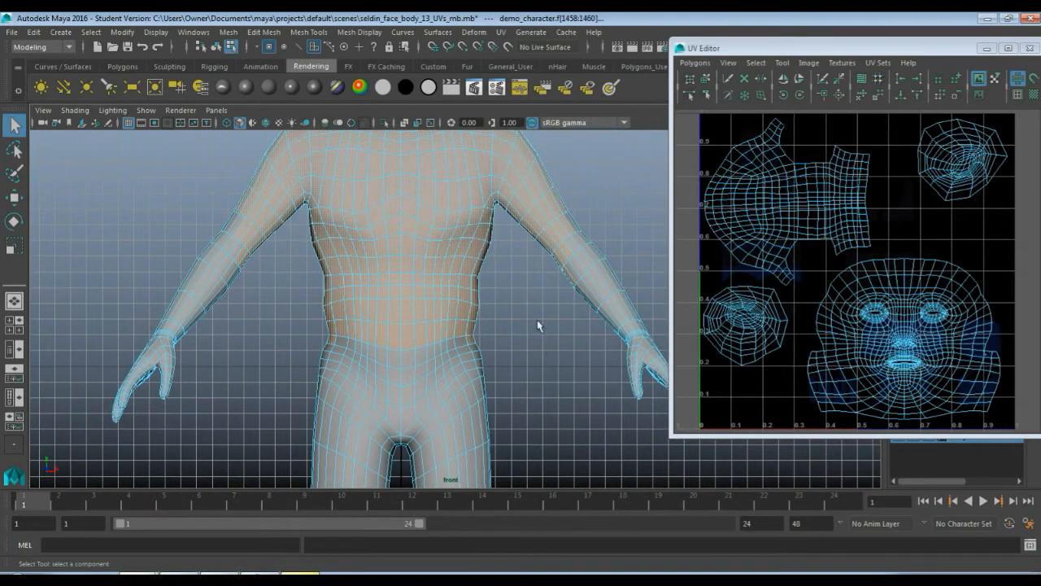
{"action": "middle_click_drag", "start_coordinate": [537, 320], "coordinate": [528, 397], "text": "alt"}
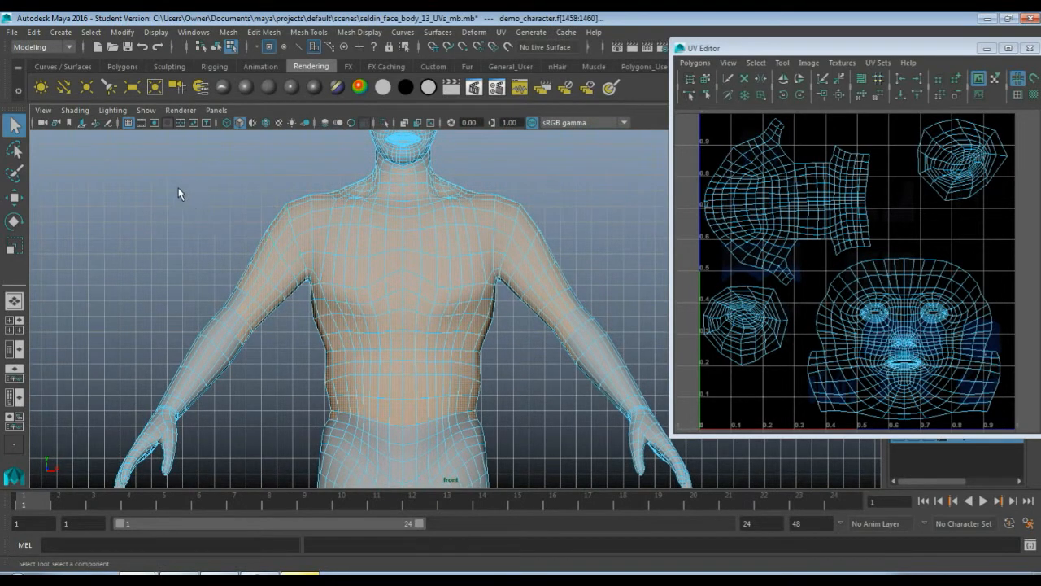
Deselect the faces of both arms, keeping the torso faces between the shoulders selected.
{"action": "left_click_drag", "start_coordinate": [167, 175], "coordinate": [305, 354]}
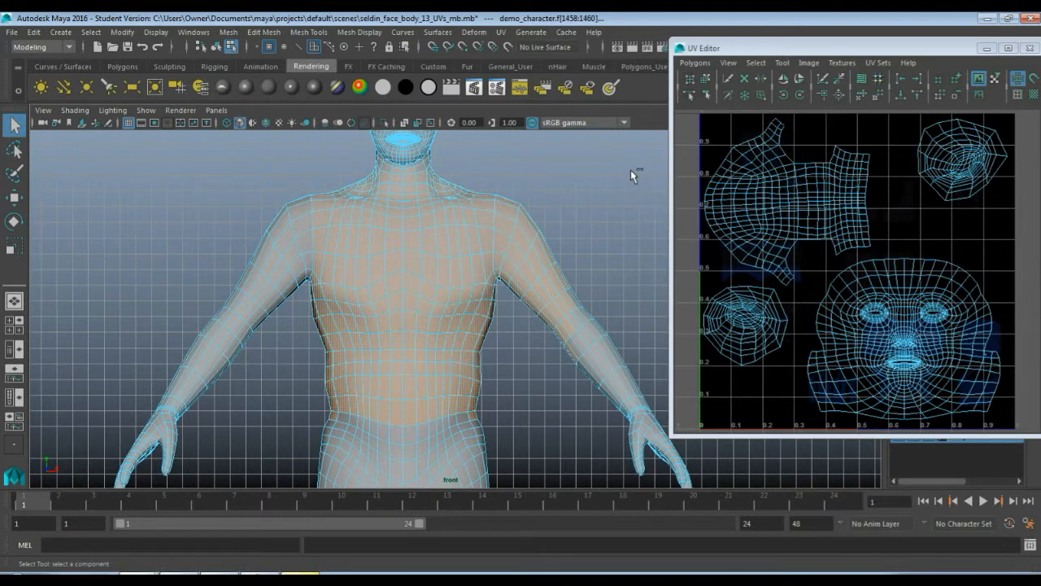
{"action": "left_click_drag", "start_coordinate": [615, 275], "coordinate": [501, 347]}
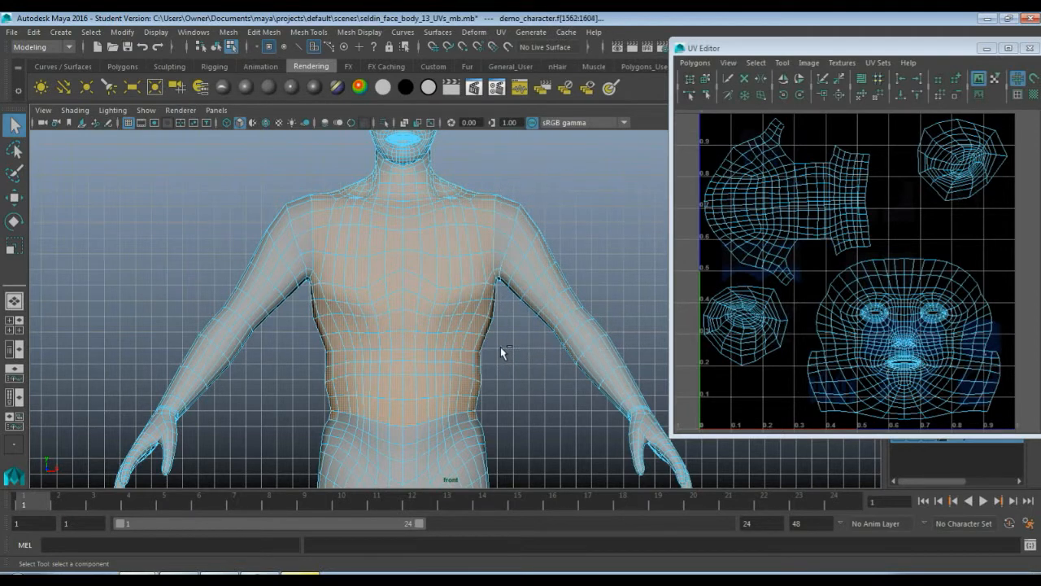
{"action": "left_click_drag", "start_coordinate": [582, 211], "coordinate": [498, 325]}
Switch the viewport from the front view to the perspective view.
{"action": "scroll", "coordinate": [499, 190], "scroll_direction": "up", "scroll_amount": 4}
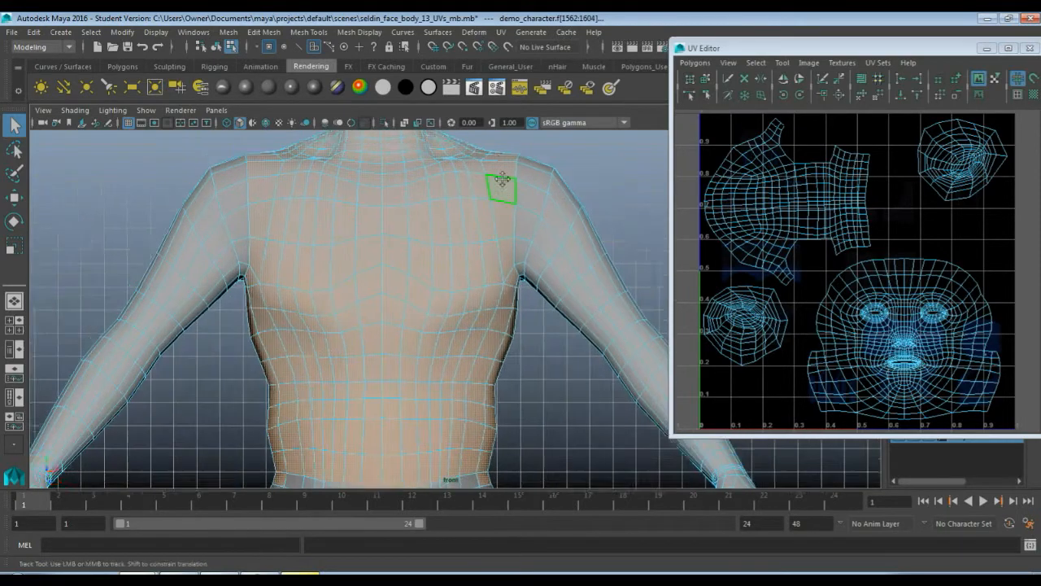
{"action": "scroll", "coordinate": [539, 325], "scroll_direction": "down", "scroll_amount": 3}
{"action": "scroll", "coordinate": [538, 323], "scroll_direction": "up", "scroll_amount": 5}
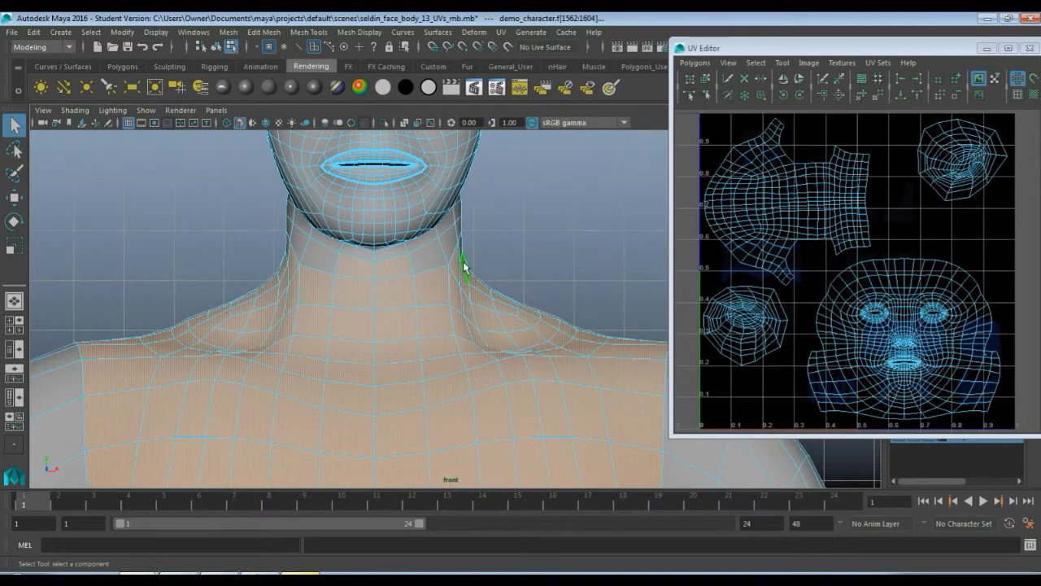
{"action": "key", "text": "space"}
{"action": "key", "text": "space"}
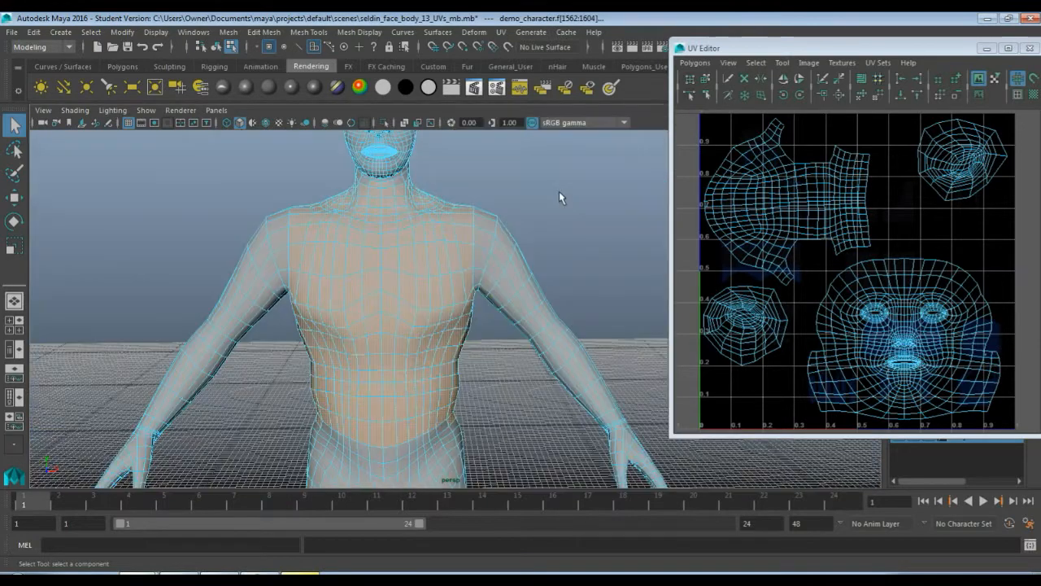
Add the lower neck faces on the character's left side to the selection with the Paint Selection Tool.
{"action": "scroll", "coordinate": [553, 205], "scroll_direction": "up", "scroll_amount": 2}
{"action": "scroll", "coordinate": [525, 204], "scroll_direction": "down", "scroll_amount": 2}
{"action": "scroll", "coordinate": [525, 244], "scroll_direction": "up", "scroll_amount": 5}
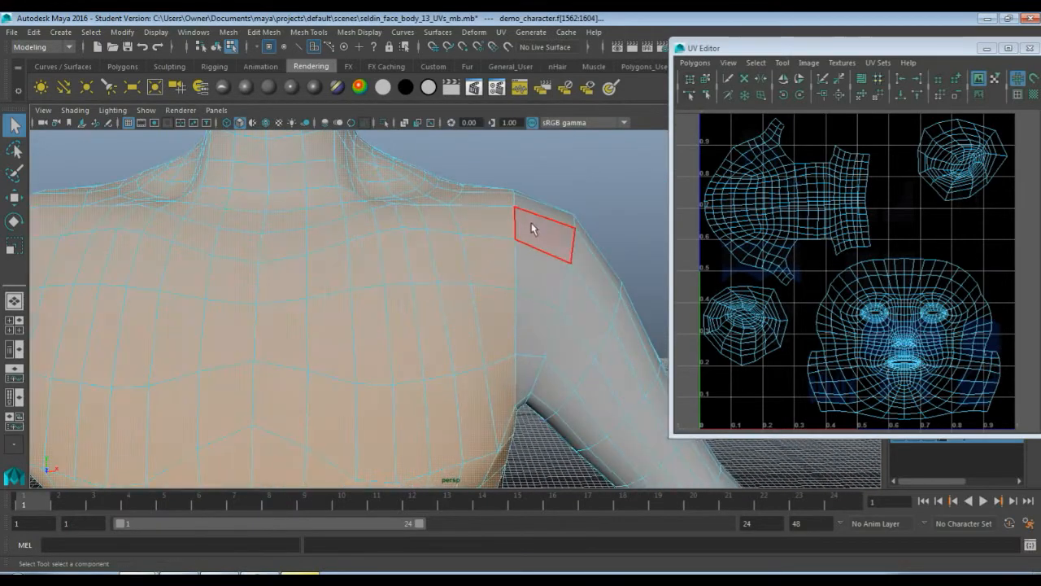
{"action": "left_click_drag", "start_coordinate": [530, 226], "coordinate": [462, 219], "text": "alt"}
{"action": "scroll", "coordinate": [480, 260], "scroll_direction": "down", "scroll_amount": 6}
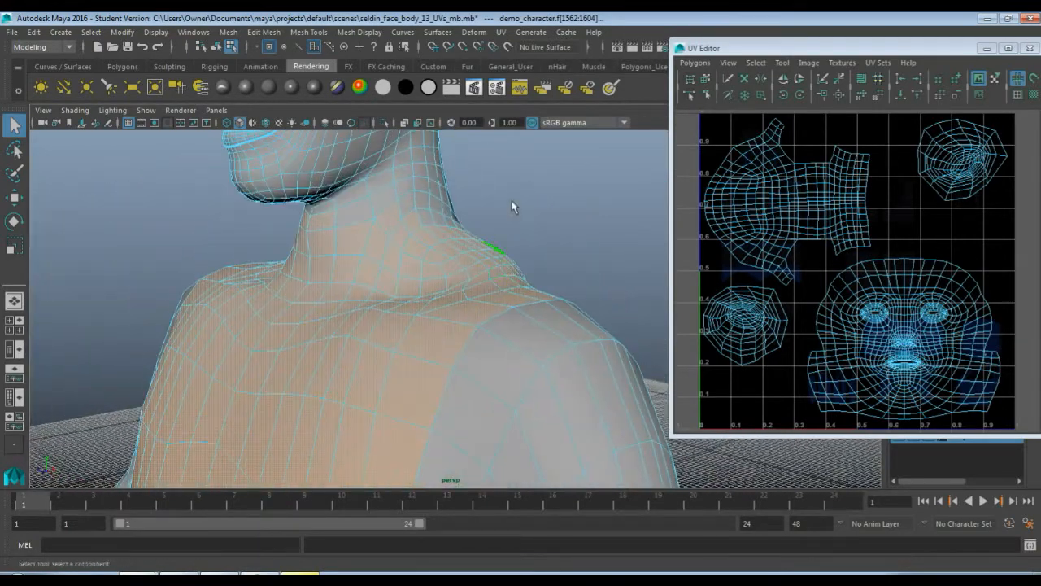
{"action": "left_click_drag", "start_coordinate": [528, 257], "coordinate": [467, 228], "text": "alt"}
{"action": "scroll", "coordinate": [467, 227], "scroll_direction": "up", "scroll_amount": 4}
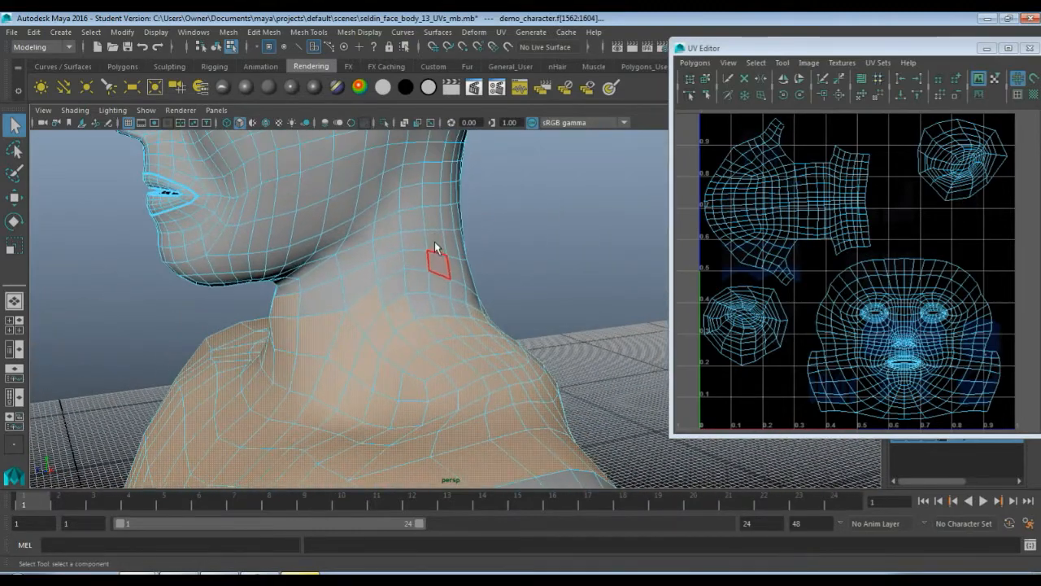
{"action": "scroll", "coordinate": [435, 246], "scroll_direction": "up", "scroll_amount": 3}
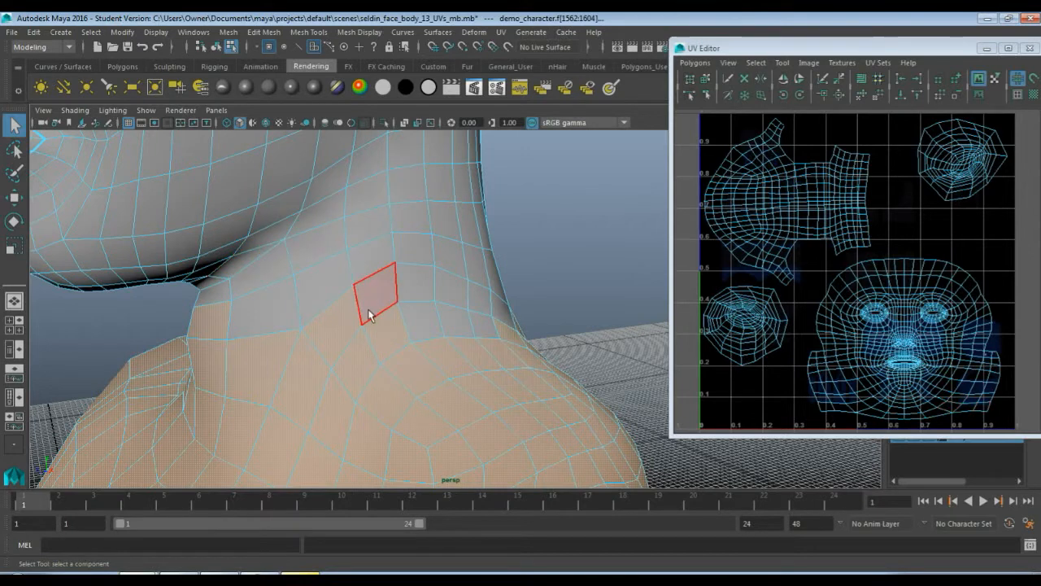
{"action": "right_click_drag", "start_coordinate": [366, 293], "coordinate": [328, 273], "text": "shift"}
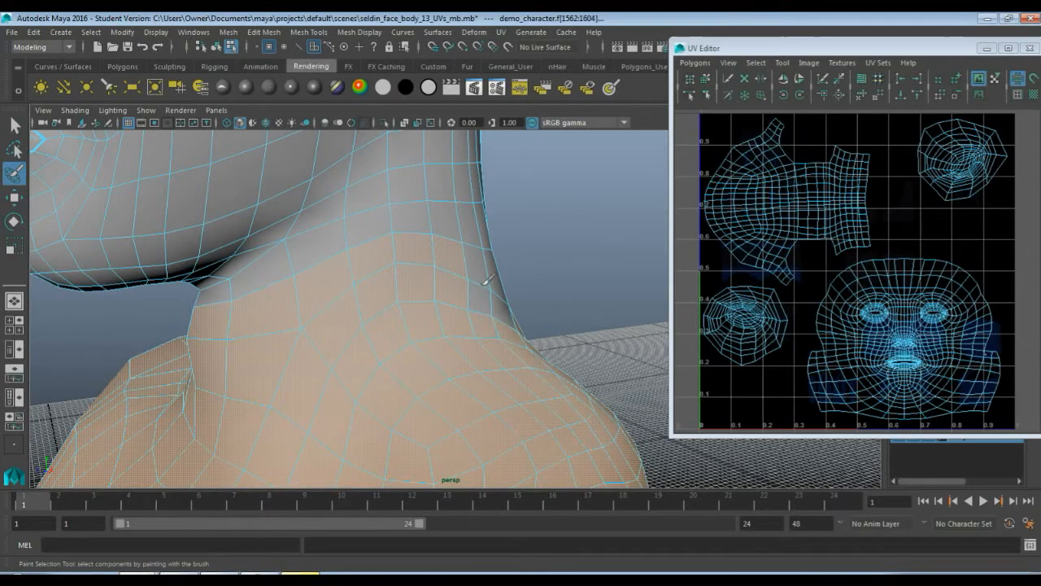
{"action": "left_click_drag", "start_coordinate": [492, 307], "coordinate": [483, 291]}
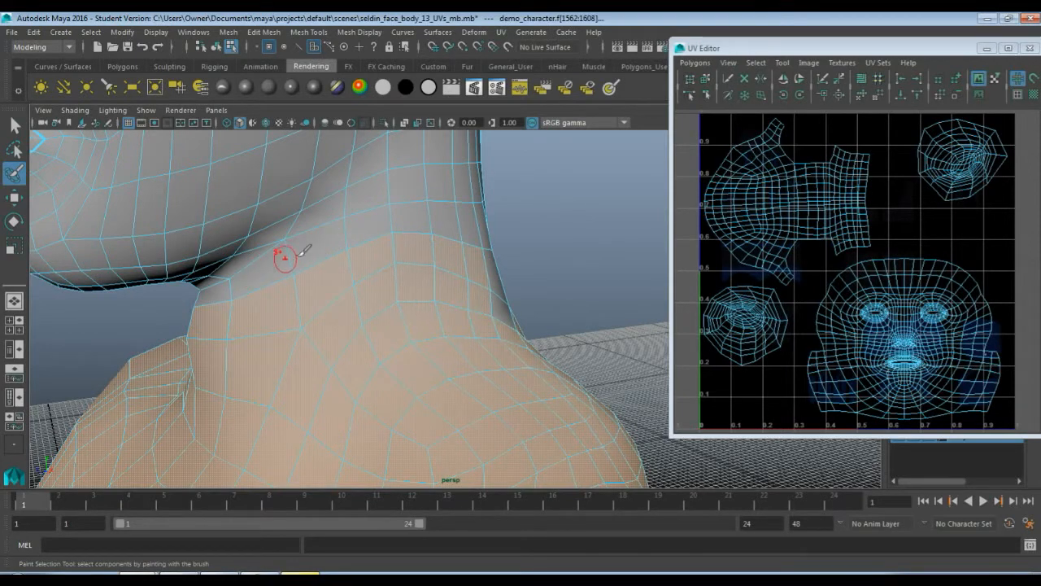
Paint the remaining lower neck faces around the back and the character's right side into the selection.
{"action": "mouse_move", "coordinate": [441, 306]}
{"action": "left_mouse_down", "text": "alt"}
{"action": "mouse_move", "coordinate": [532, 309]}
{"action": "mouse_move", "coordinate": [409, 302]}
{"action": "left_mouse_up", "text": "alt"}
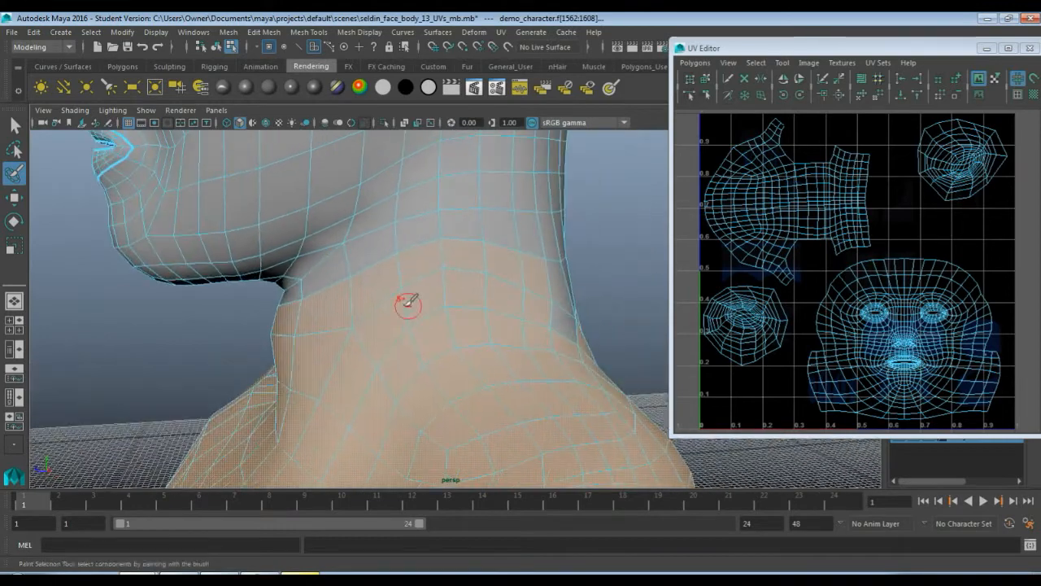
{"action": "mouse_move", "coordinate": [472, 351]}
{"action": "left_mouse_down", "text": "alt"}
{"action": "mouse_move", "coordinate": [495, 339]}
{"action": "mouse_move", "coordinate": [465, 321]}
{"action": "mouse_move", "coordinate": [415, 327]}
{"action": "mouse_move", "coordinate": [476, 170]}
{"action": "mouse_move", "coordinate": [425, 421]}
{"action": "mouse_move", "coordinate": [495, 284]}
{"action": "mouse_move", "coordinate": [491, 318]}
{"action": "mouse_move", "coordinate": [293, 309]}
{"action": "mouse_move", "coordinate": [281, 356]}
{"action": "mouse_move", "coordinate": [290, 309]}
{"action": "left_mouse_up", "text": "alt"}
{"action": "scroll", "coordinate": [418, 414], "scroll_direction": "down", "scroll_amount": 5}
{"action": "scroll", "coordinate": [420, 425], "scroll_direction": "up", "scroll_amount": 5}
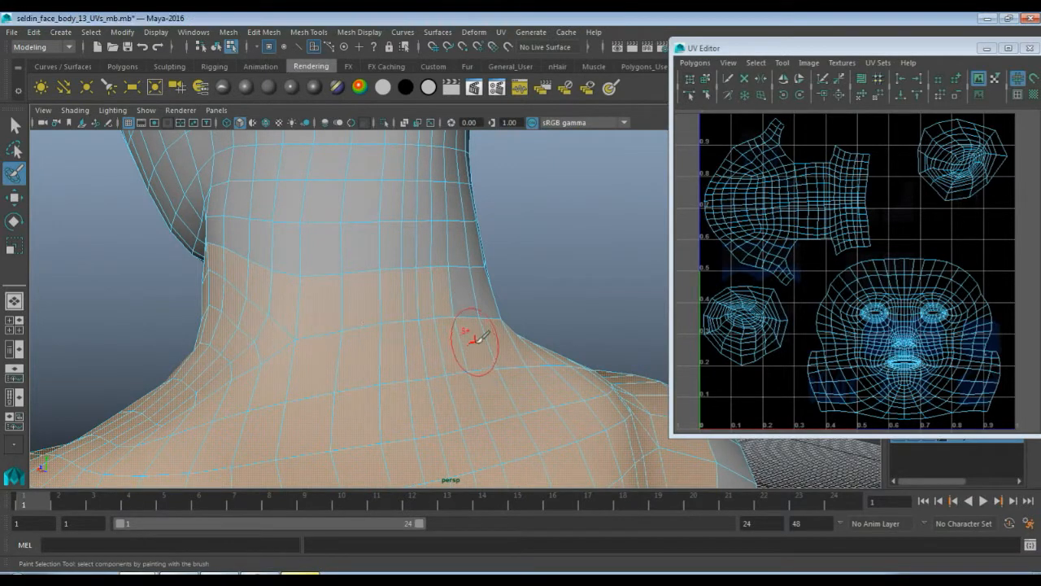
{"action": "left_click_drag", "start_coordinate": [474, 344], "coordinate": [301, 344], "text": "alt"}
{"action": "left_click_drag", "start_coordinate": [422, 337], "coordinate": [492, 330]}
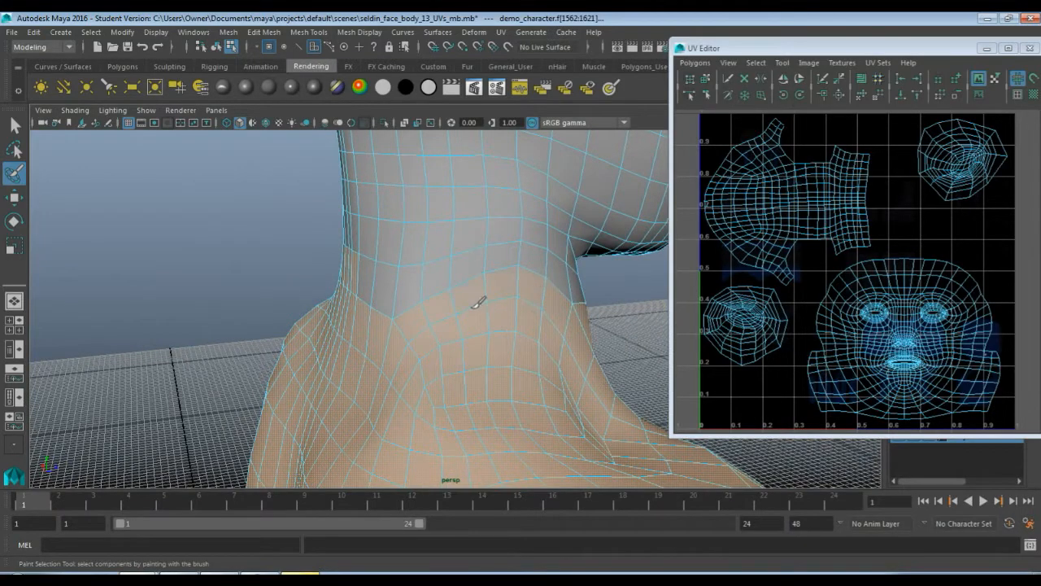
{"action": "left_click_drag", "start_coordinate": [448, 318], "coordinate": [533, 332], "text": "alt"}
{"action": "left_click_drag", "start_coordinate": [490, 262], "coordinate": [526, 274], "text": "alt"}
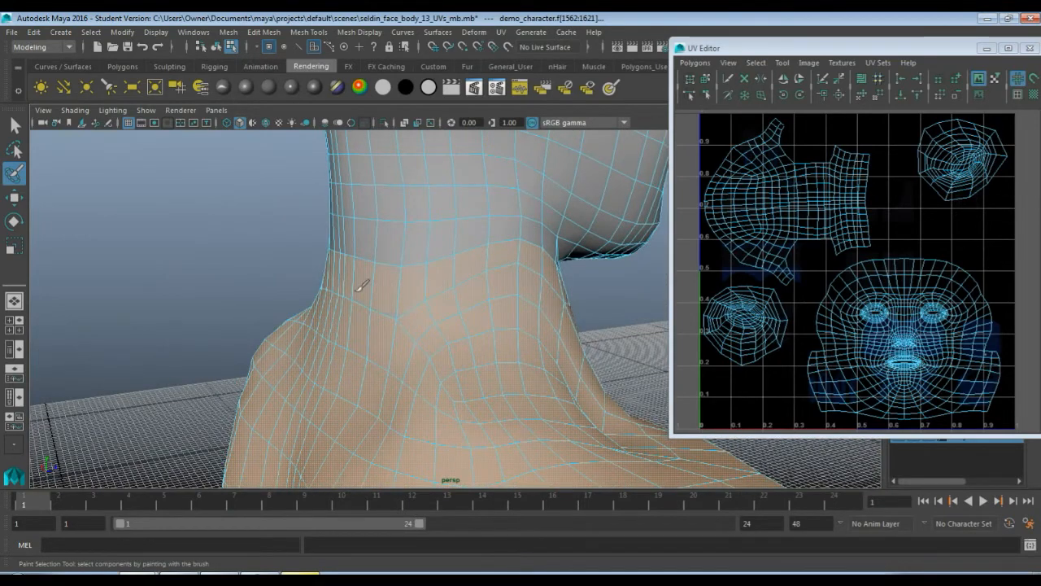
{"action": "left_click_drag", "start_coordinate": [362, 285], "coordinate": [439, 341], "text": "alt"}
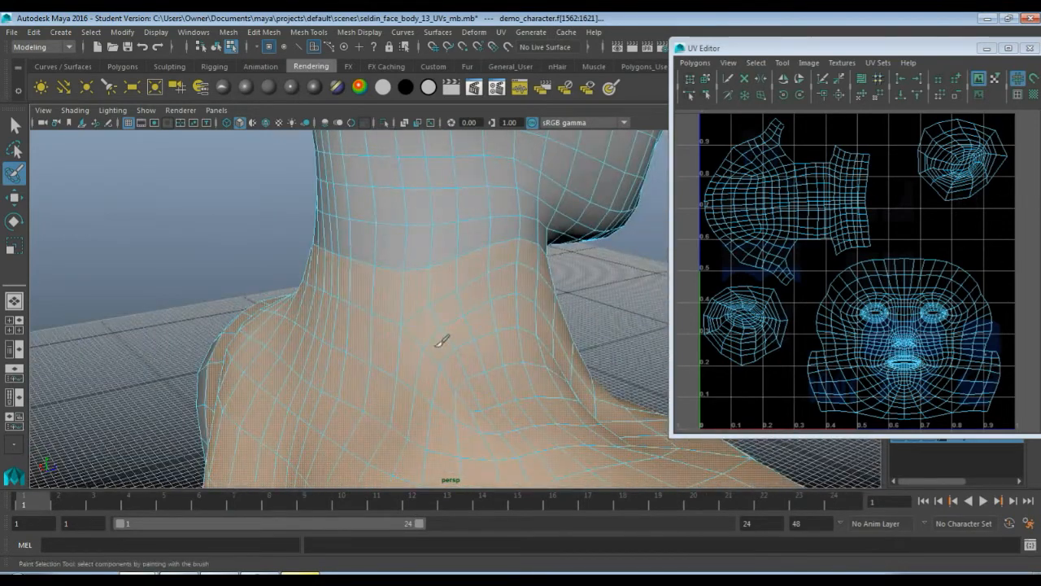
Extend the face selection one row higher around the neck with the Select Tool, up to beneath the jaw.
{"action": "key", "text": "q"}
{"action": "left_click", "coordinate": [446, 254]}
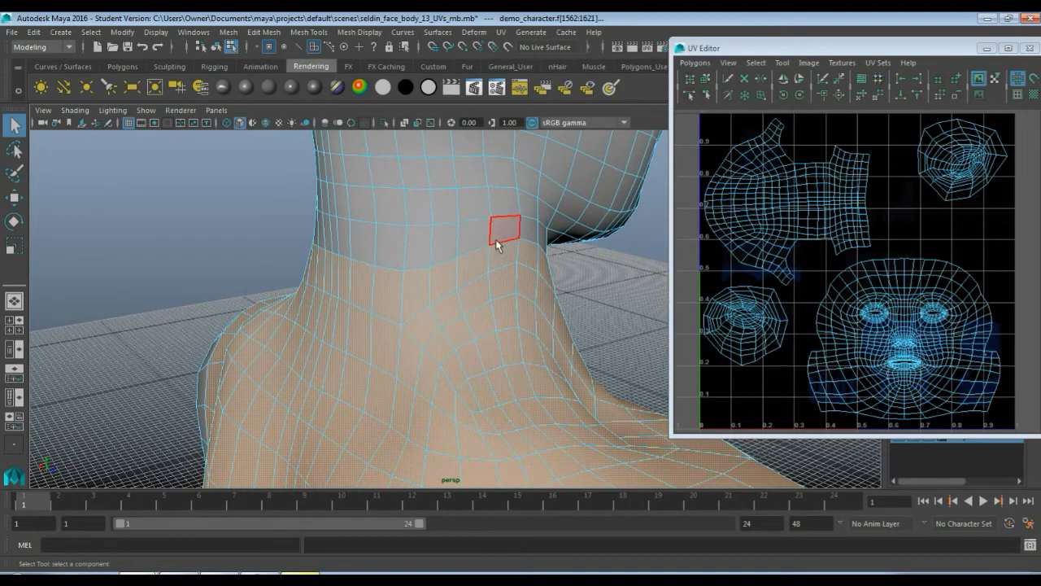
{"action": "left_click_drag", "start_coordinate": [367, 244], "coordinate": [604, 232], "text": "alt"}
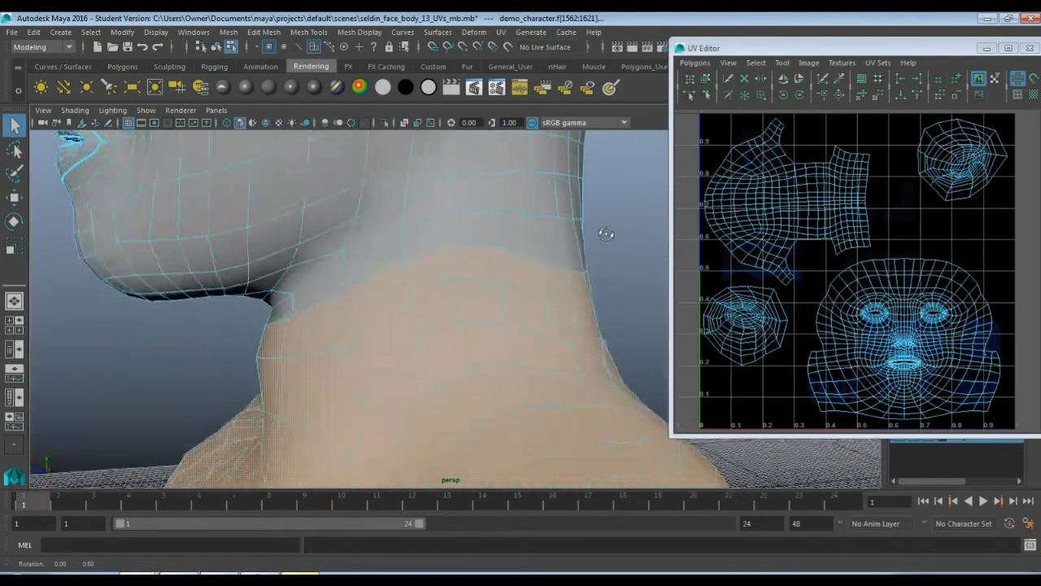
{"action": "left_click", "coordinate": [332, 299]}
{"action": "left_click", "coordinate": [379, 270]}
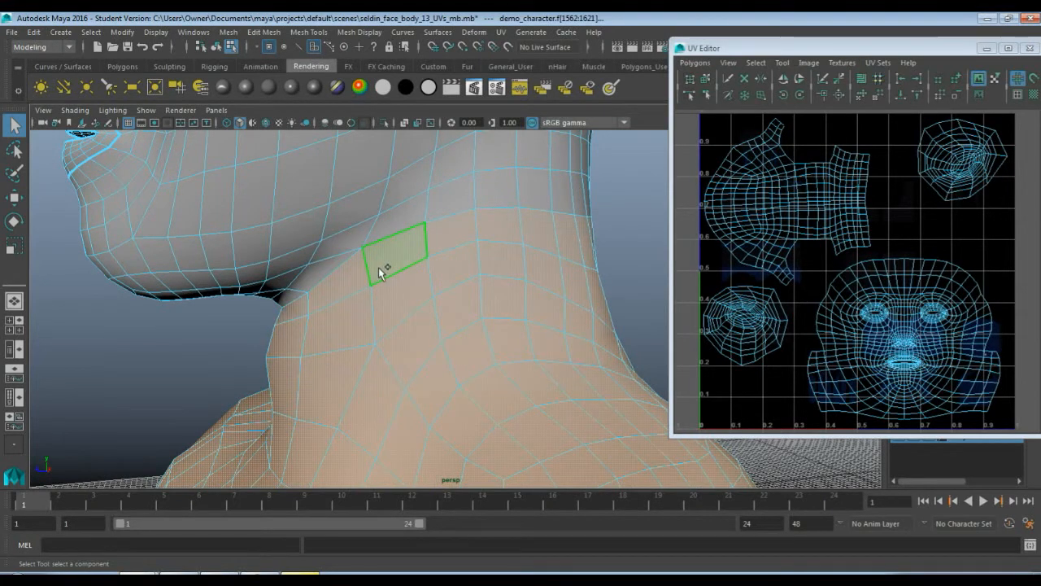
{"action": "left_click_drag", "start_coordinate": [530, 301], "coordinate": [558, 315], "text": "alt"}
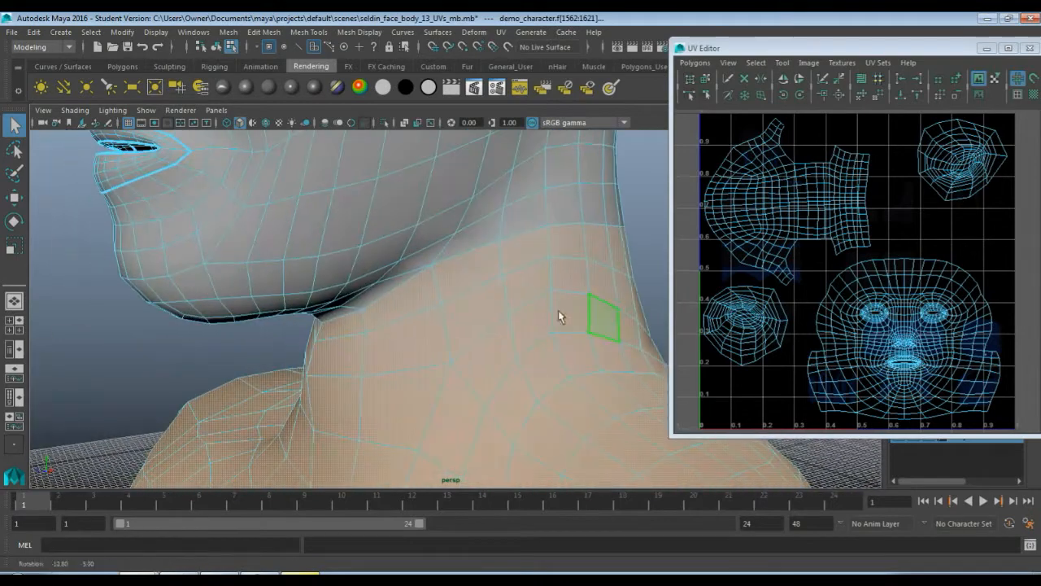
{"action": "left_click", "coordinate": [517, 285]}
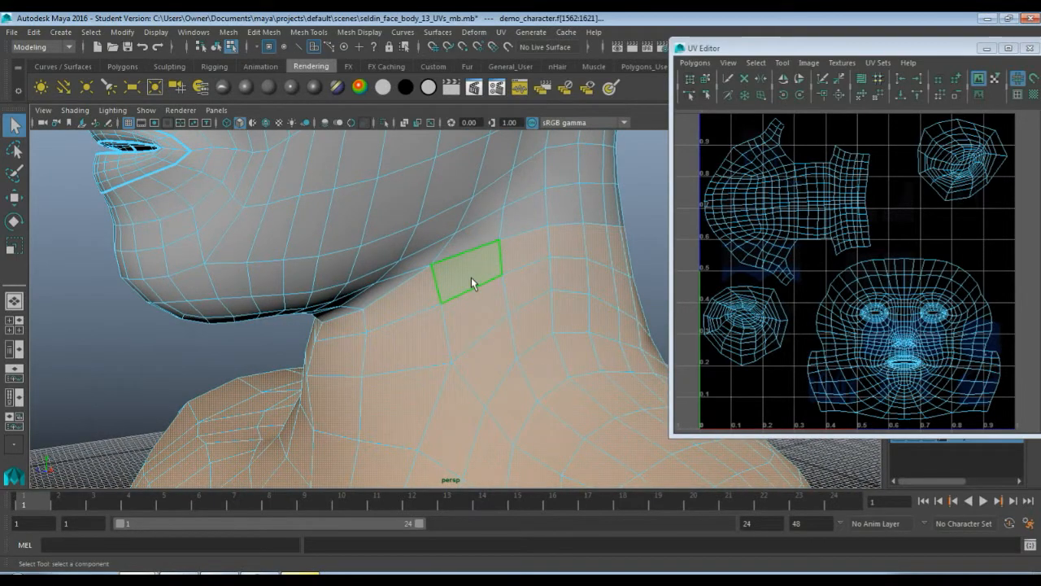
{"action": "left_click", "coordinate": [406, 299]}
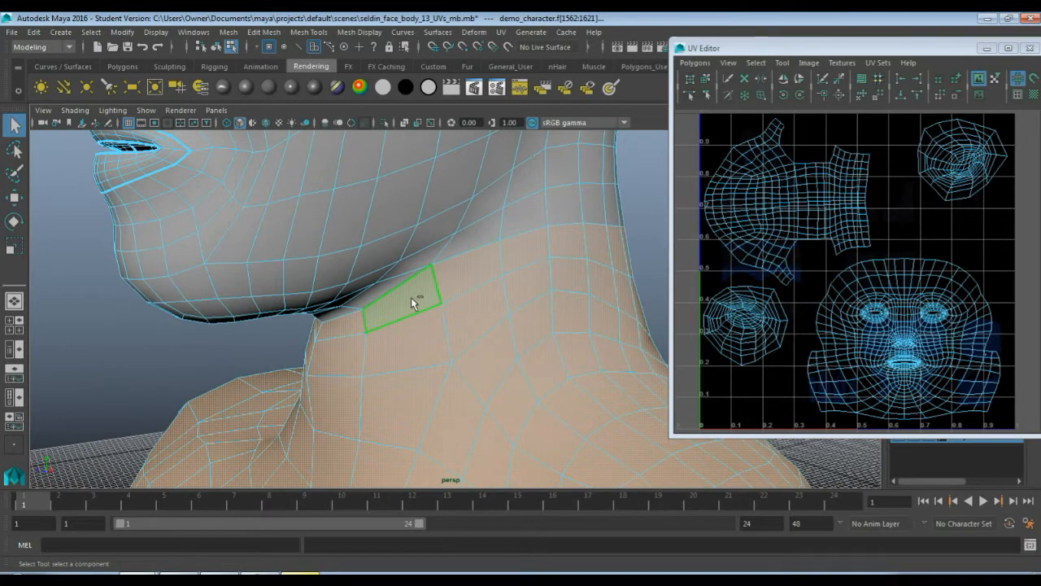
{"action": "left_click", "coordinate": [472, 323]}
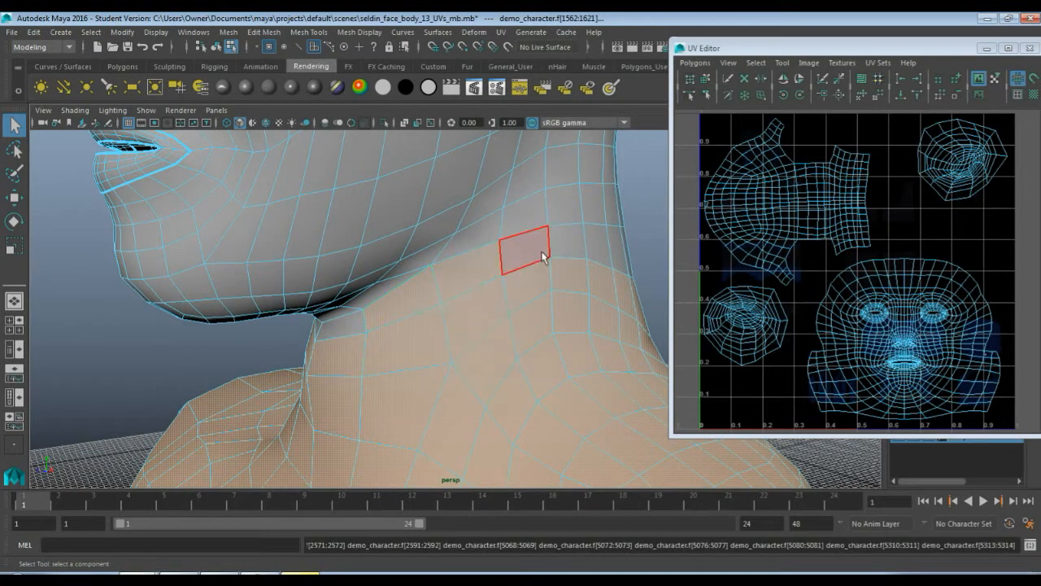
{"action": "left_click", "coordinate": [499, 283]}
{"action": "left_click", "coordinate": [448, 281]}
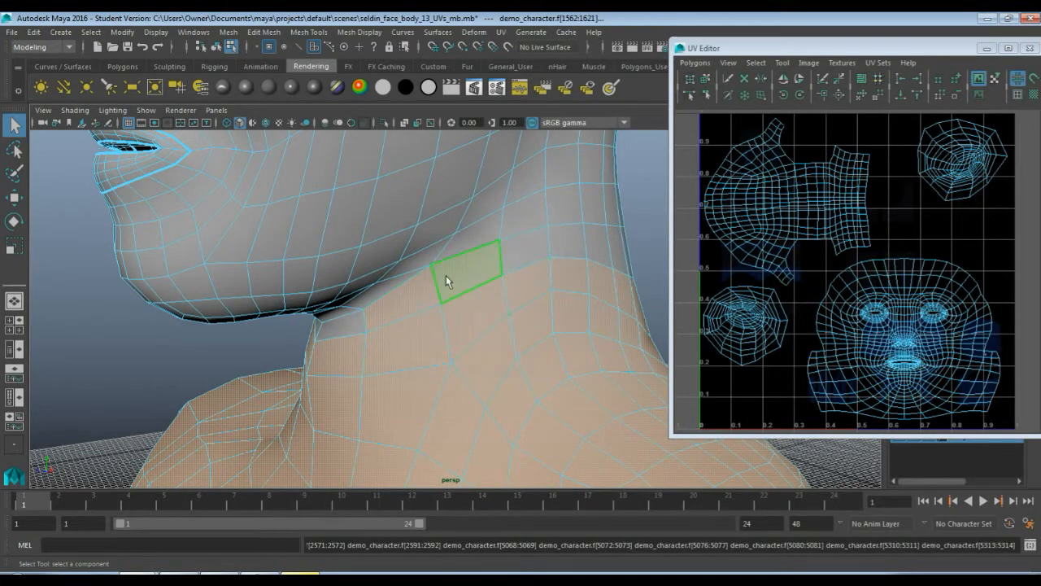
{"action": "left_click", "coordinate": [532, 258]}
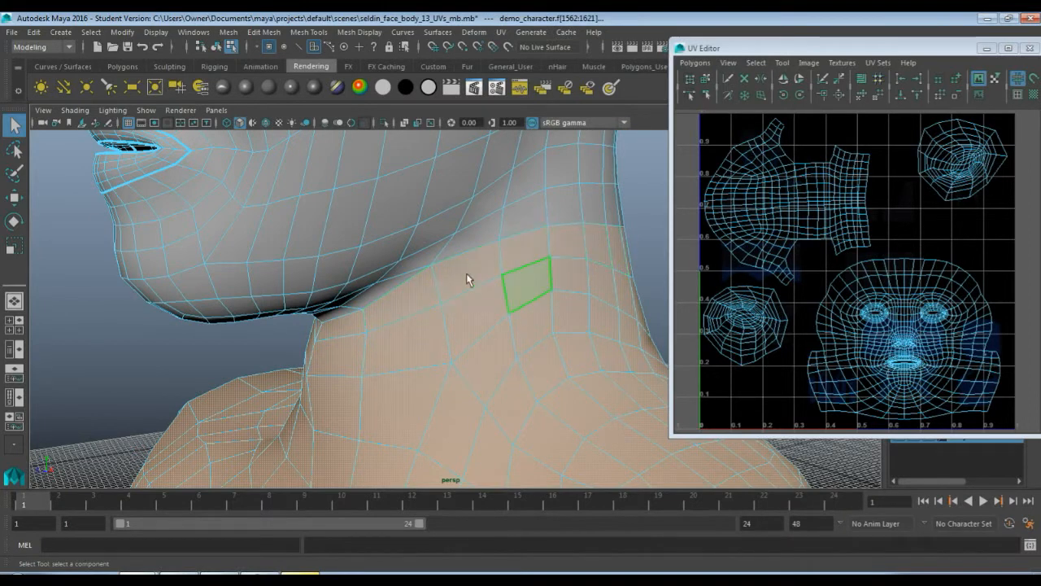
Add the band of faces around the character's left shoulder joint to the torso selection.
{"action": "left_click_drag", "start_coordinate": [356, 325], "coordinate": [447, 382], "text": "alt"}
{"action": "scroll", "coordinate": [394, 333], "scroll_direction": "down", "scroll_amount": 3}
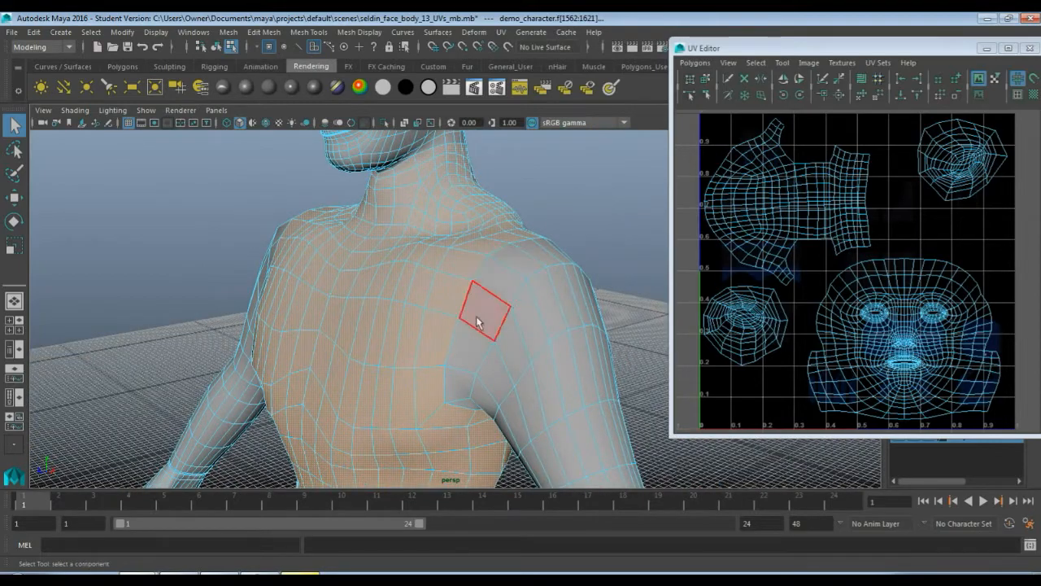
{"action": "left_click_drag", "start_coordinate": [541, 265], "coordinate": [547, 308], "text": "alt"}
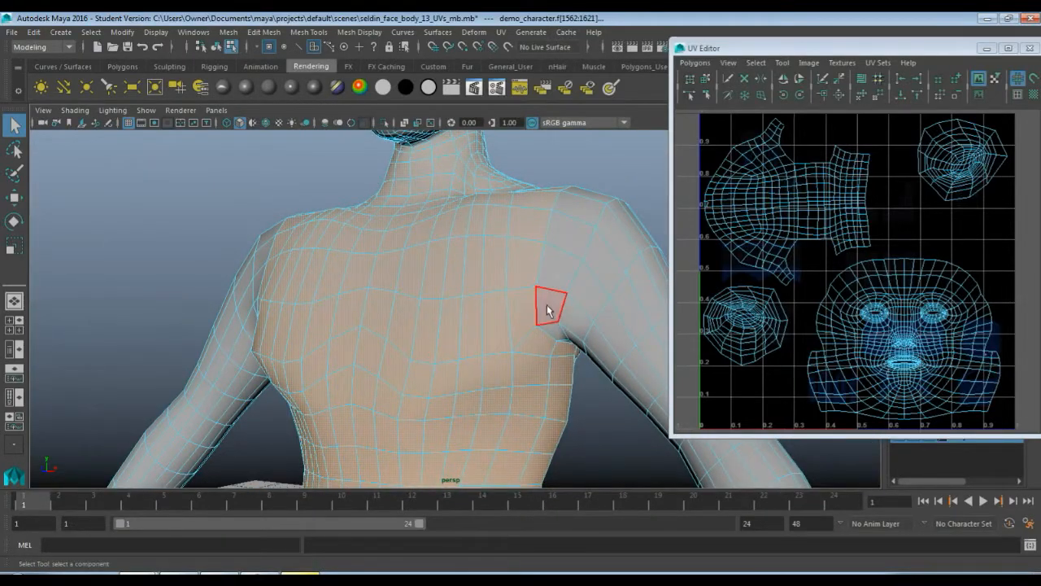
{"action": "left_click", "coordinate": [550, 270]}
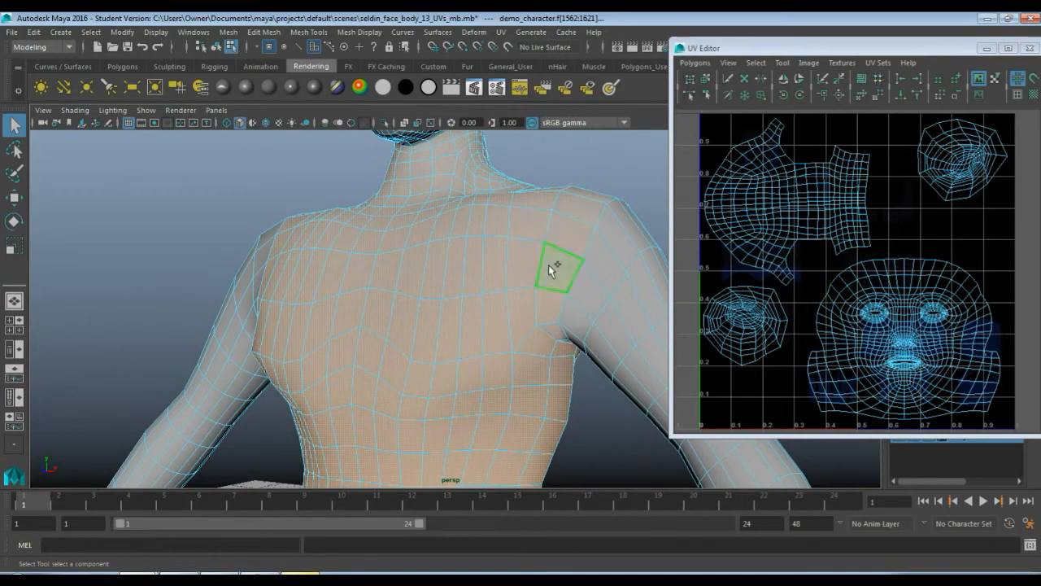
Add the matching band of faces around the character's right shoulder joint to the torso selection.
{"action": "left_click_drag", "start_coordinate": [549, 270], "coordinate": [425, 290], "text": "alt"}
{"action": "left_click", "coordinate": [408, 287]}
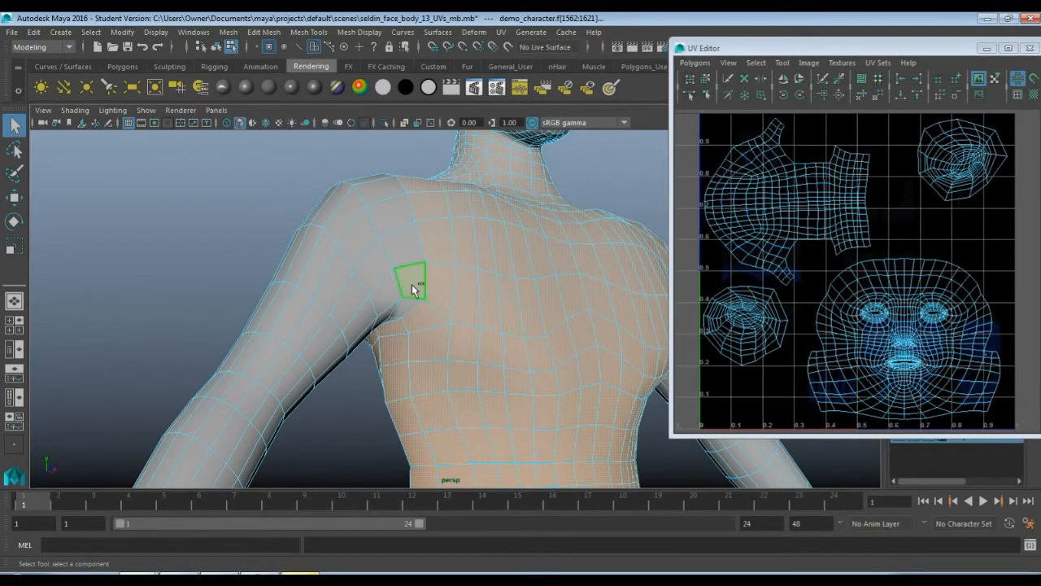
{"action": "left_click", "coordinate": [412, 259]}
{"action": "left_click", "coordinate": [523, 326]}
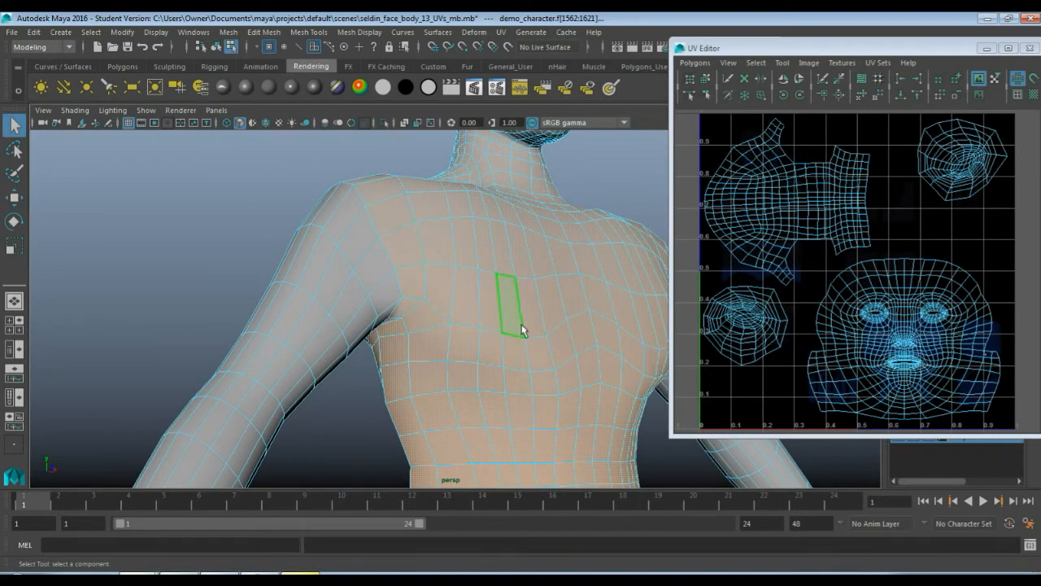
{"action": "left_click_drag", "start_coordinate": [523, 325], "coordinate": [427, 363], "text": "alt"}
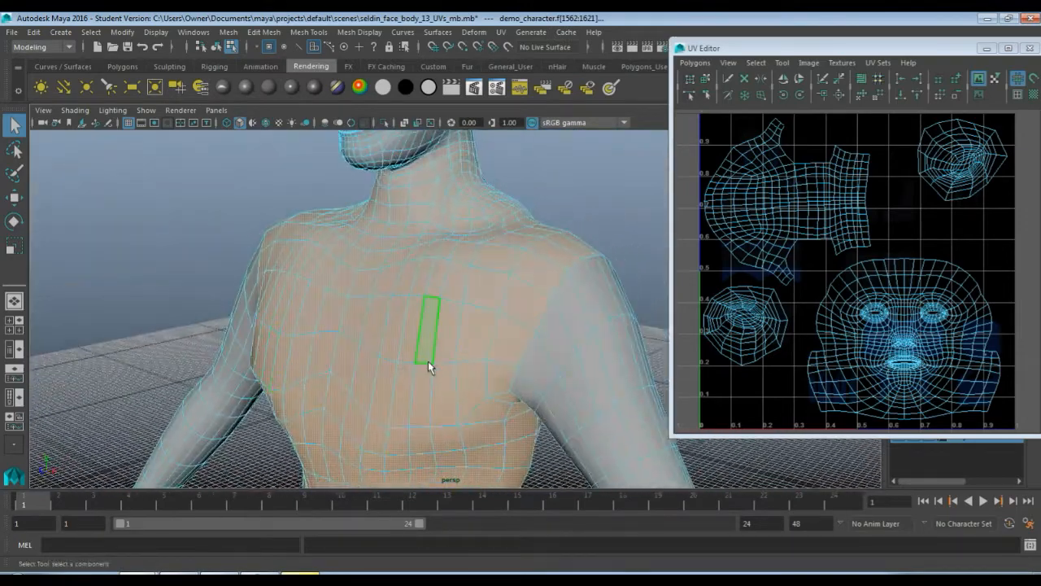
{"action": "left_click_drag", "start_coordinate": [499, 351], "coordinate": [417, 378], "text": "alt"}
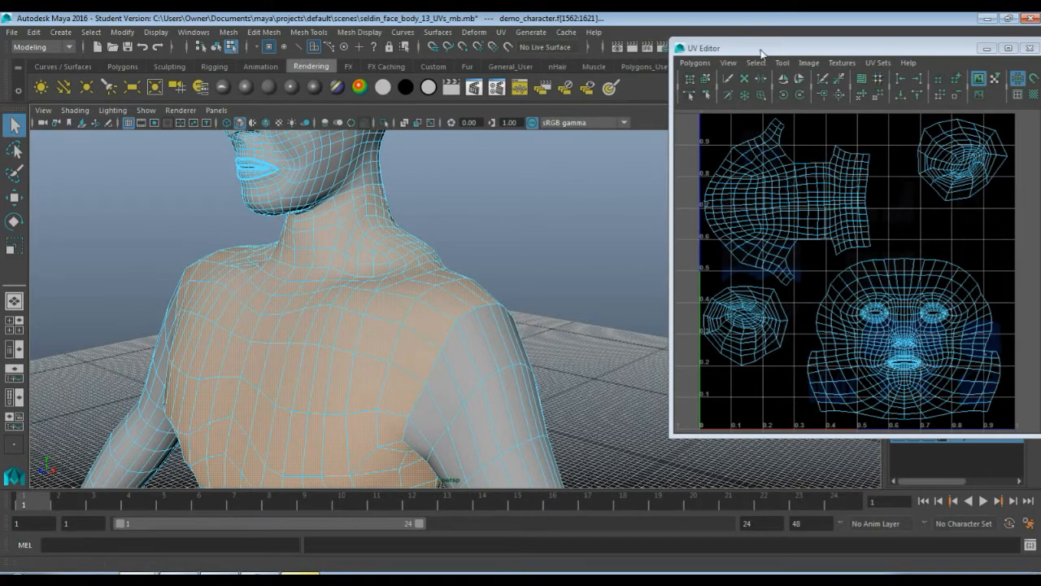
Try growing the torso face selection by one ring of faces below the waist.
{"action": "left_click_drag", "start_coordinate": [748, 48], "coordinate": [700, 62]}
{"action": "middle_click_drag", "start_coordinate": [533, 302], "coordinate": [558, 186], "text": "alt"}
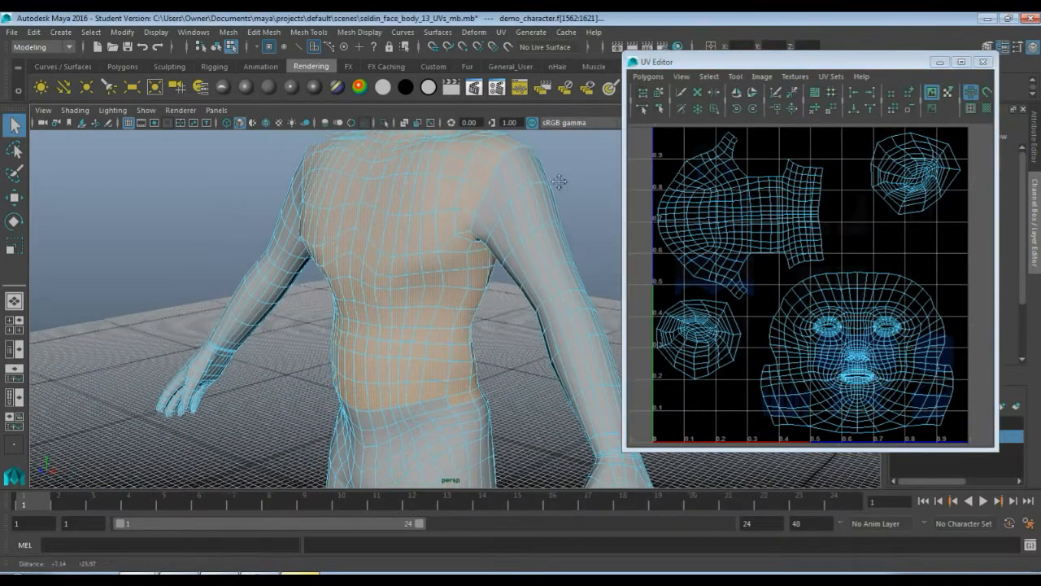
{"action": "right_click_drag", "start_coordinate": [558, 186], "coordinate": [541, 258], "text": "alt"}
{"action": "middle_click_drag", "start_coordinate": [537, 390], "coordinate": [513, 300], "text": "alt"}
{"action": "right_click_drag", "start_coordinate": [514, 300], "coordinate": [534, 314], "text": "alt"}
{"action": "left_click_drag", "start_coordinate": [533, 308], "coordinate": [536, 285], "text": "alt"}
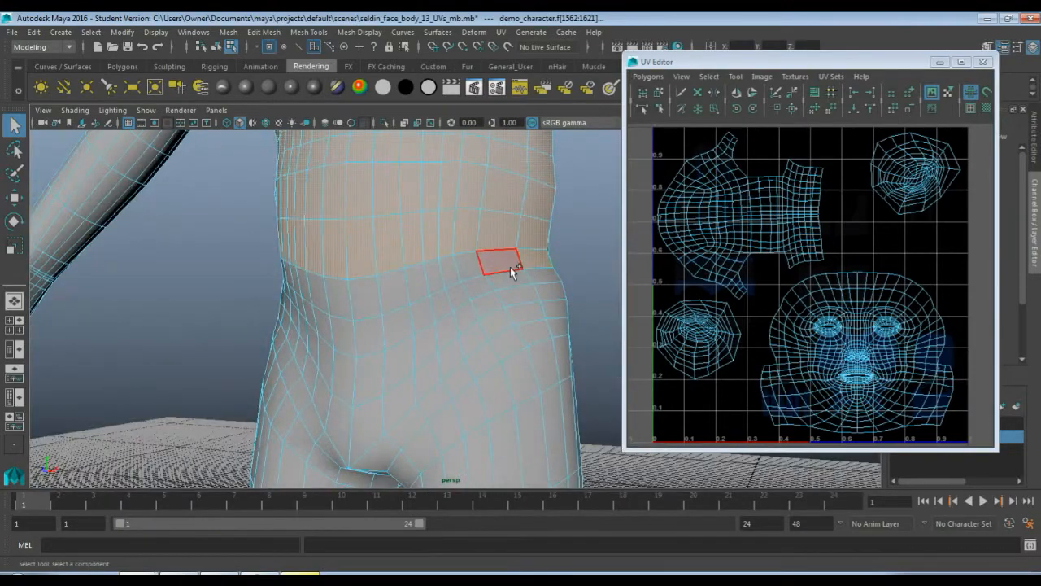
{"action": "left_click", "coordinate": [467, 266]}
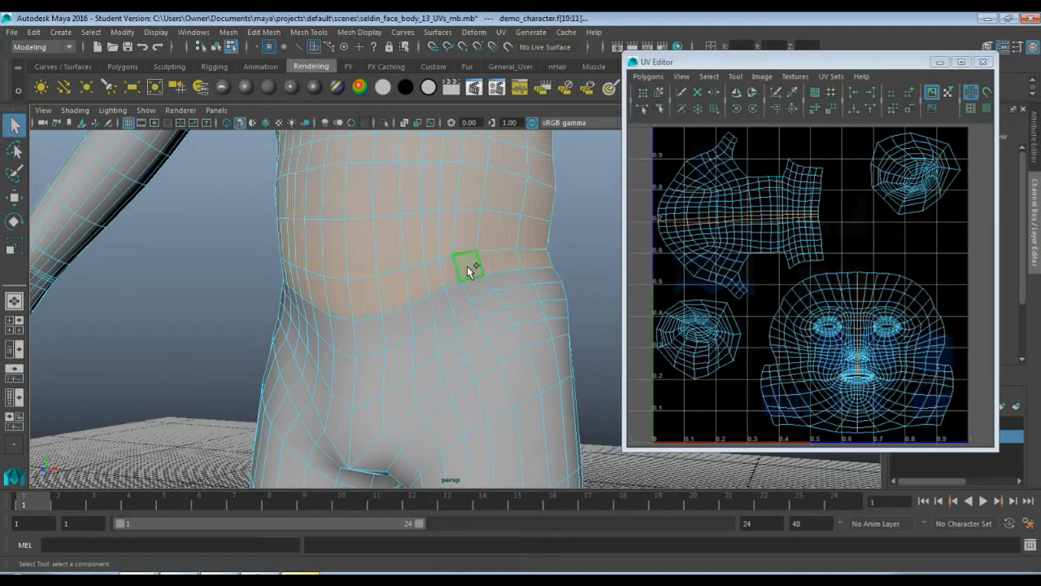
Examine the grown face selection around the hips, lower back, neck and shoulders.
{"action": "left_click_drag", "start_coordinate": [440, 305], "coordinate": [244, 309], "text": "alt"}
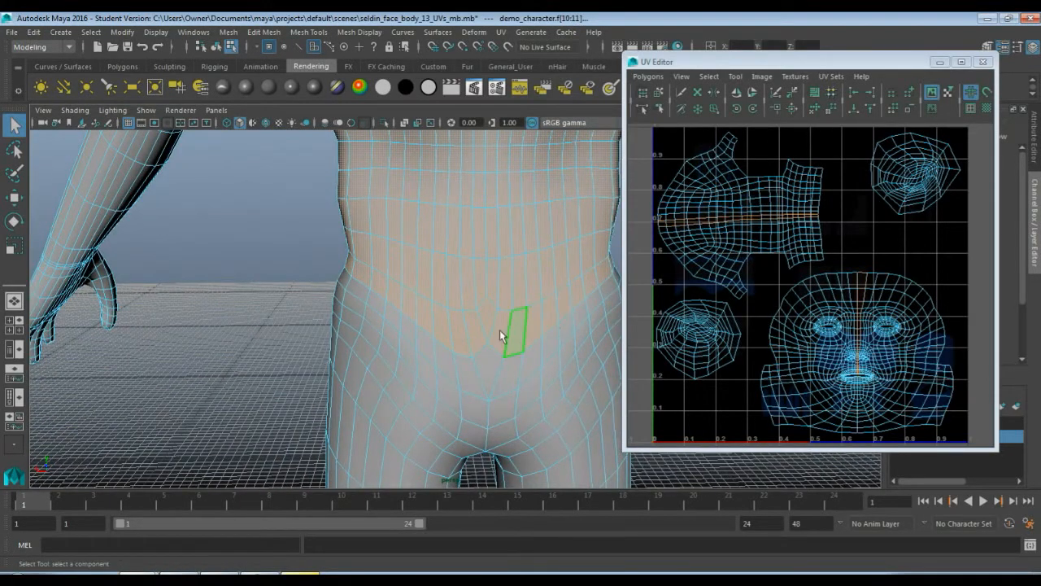
{"action": "left_click_drag", "start_coordinate": [366, 305], "coordinate": [486, 333], "text": "alt"}
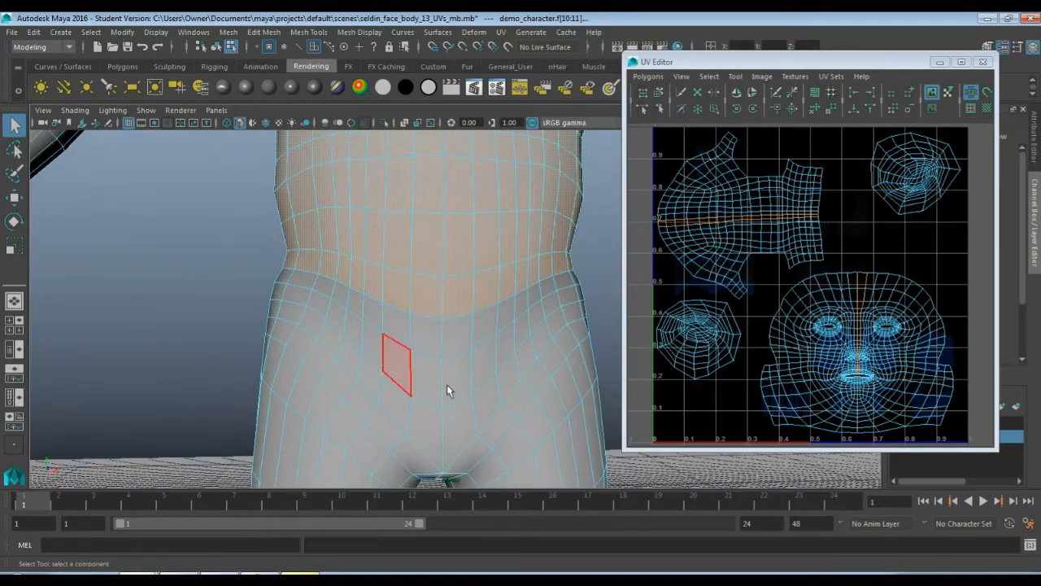
{"action": "left_click_drag", "start_coordinate": [493, 336], "coordinate": [342, 301], "text": "alt"}
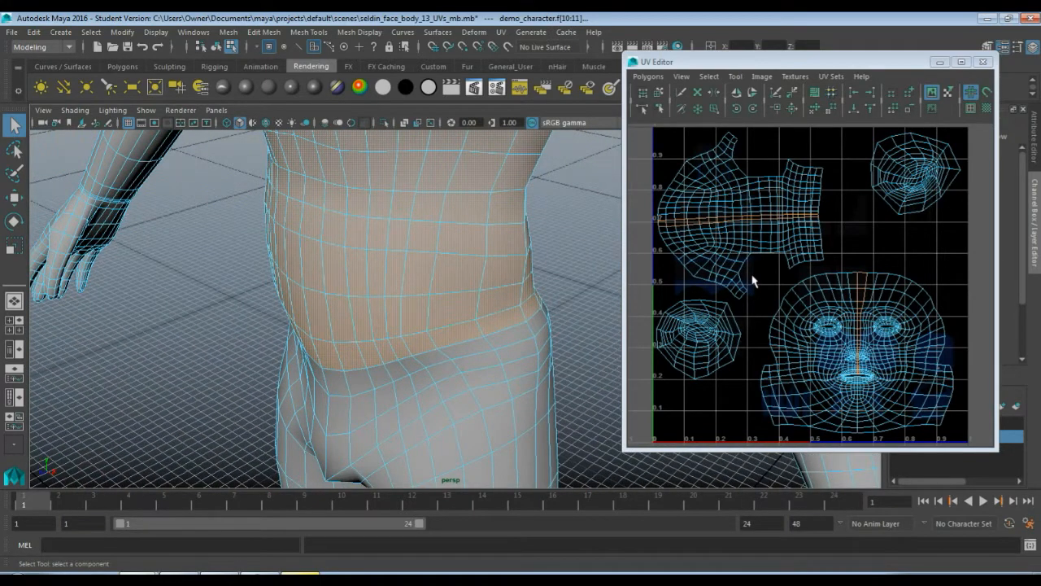
{"action": "middle_click_drag", "start_coordinate": [464, 239], "coordinate": [451, 388], "text": "alt"}
{"action": "left_click_drag", "start_coordinate": [451, 388], "coordinate": [459, 301], "text": "alt"}
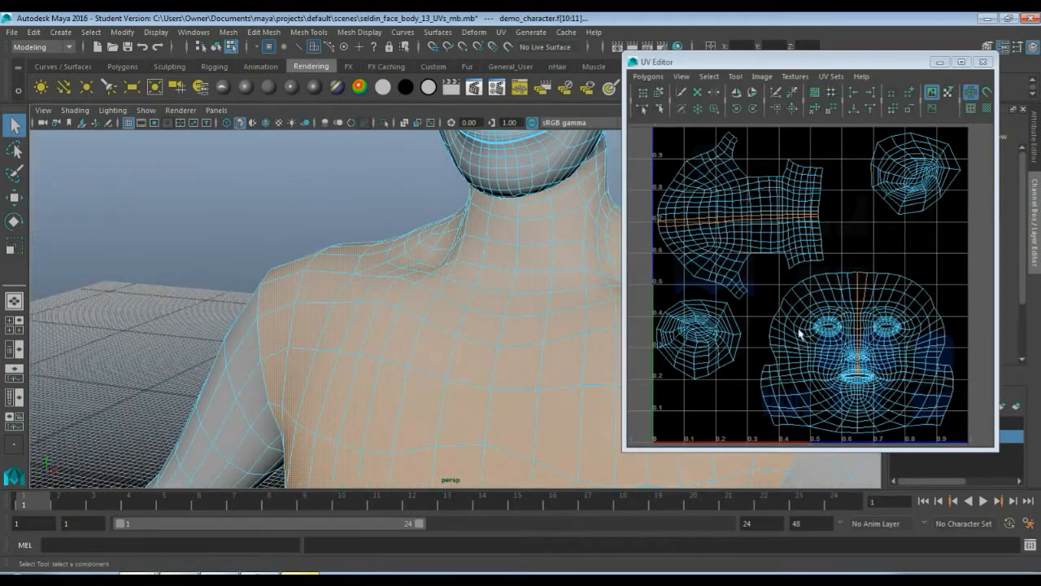
{"action": "right_click_drag", "start_coordinate": [488, 344], "coordinate": [507, 410], "text": "alt"}
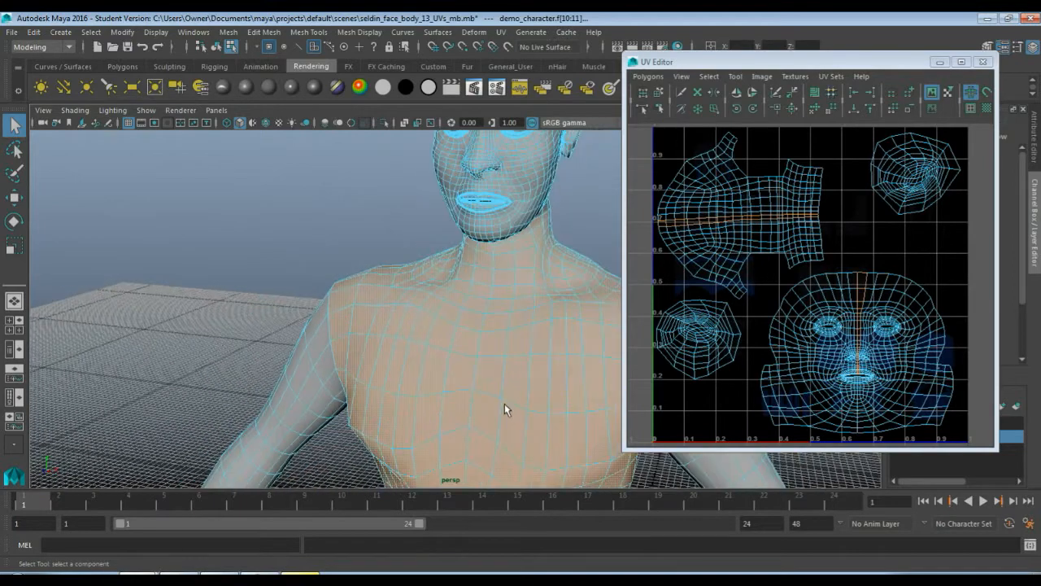
{"action": "left_click_drag", "start_coordinate": [506, 409], "coordinate": [478, 282], "text": "alt"}
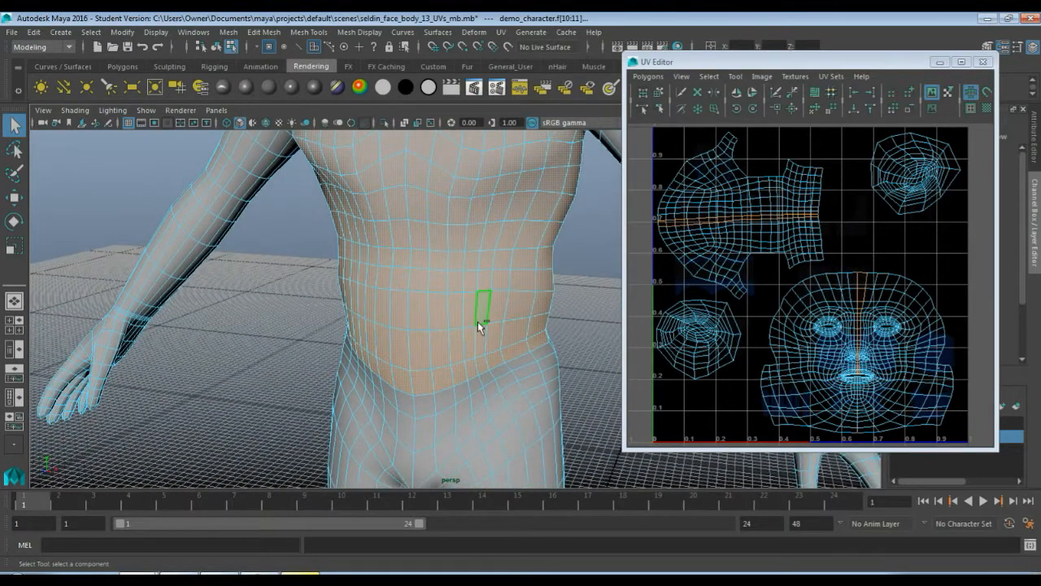
Shrink the face selection back by one ring, and try growing and shrinking it once more at the waist.
{"action": "key", "text": "shift+comma"}
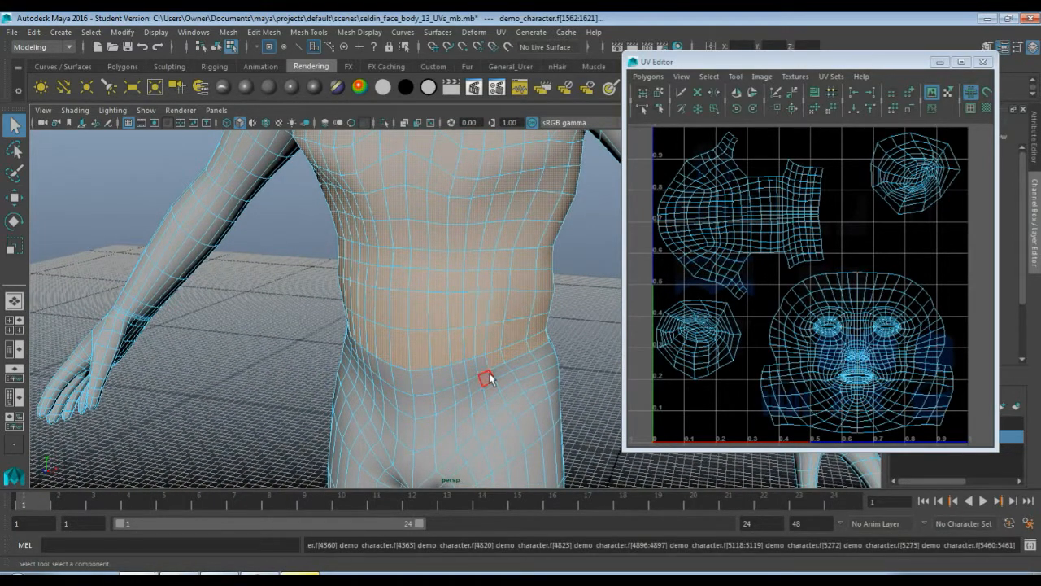
{"action": "left_click_drag", "start_coordinate": [487, 378], "coordinate": [489, 309], "text": "alt"}
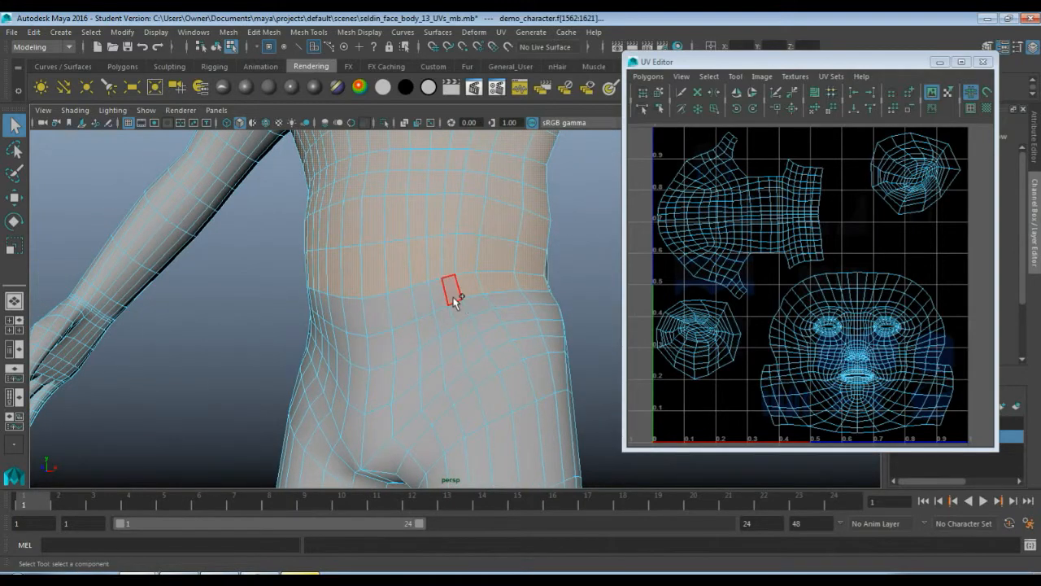
{"action": "key", "text": "shift+period"}
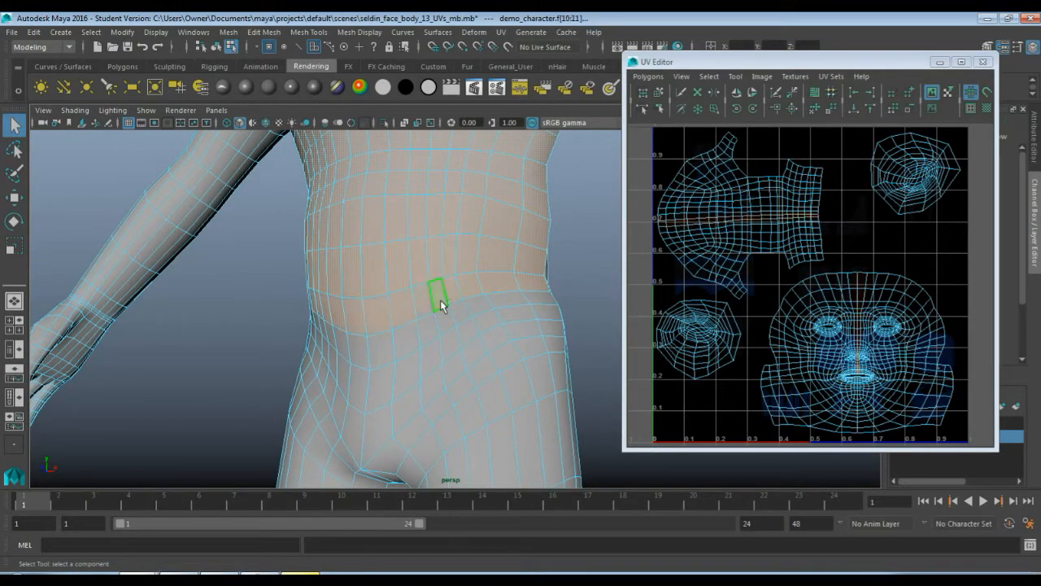
{"action": "key", "text": "shift+comma"}
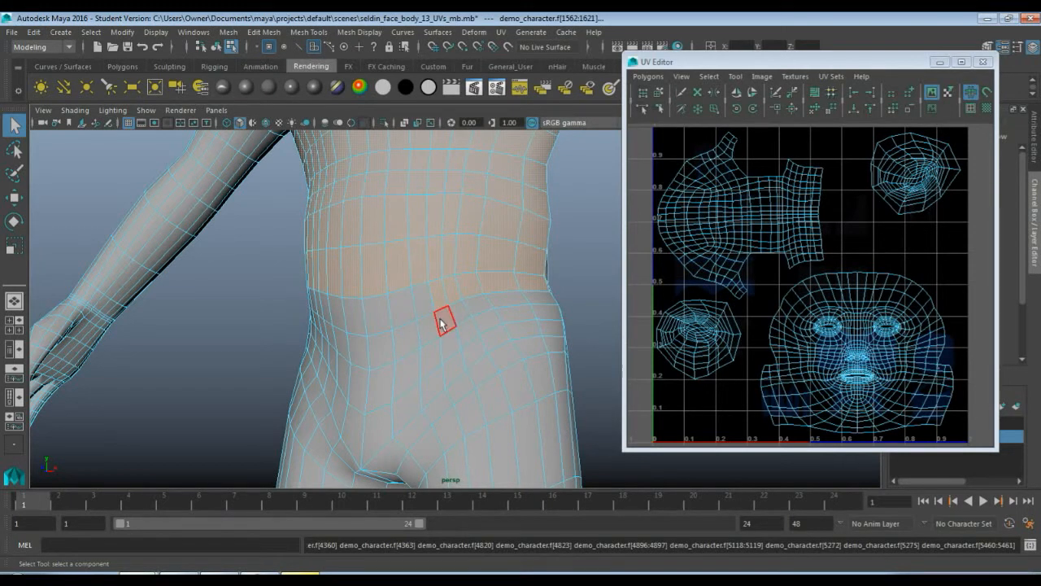
Paint the row of faces below the waist into the selection around the whole body, and return to the Select Tool.
{"action": "right_click_drag", "start_coordinate": [444, 322], "coordinate": [371, 302], "text": "shift"}
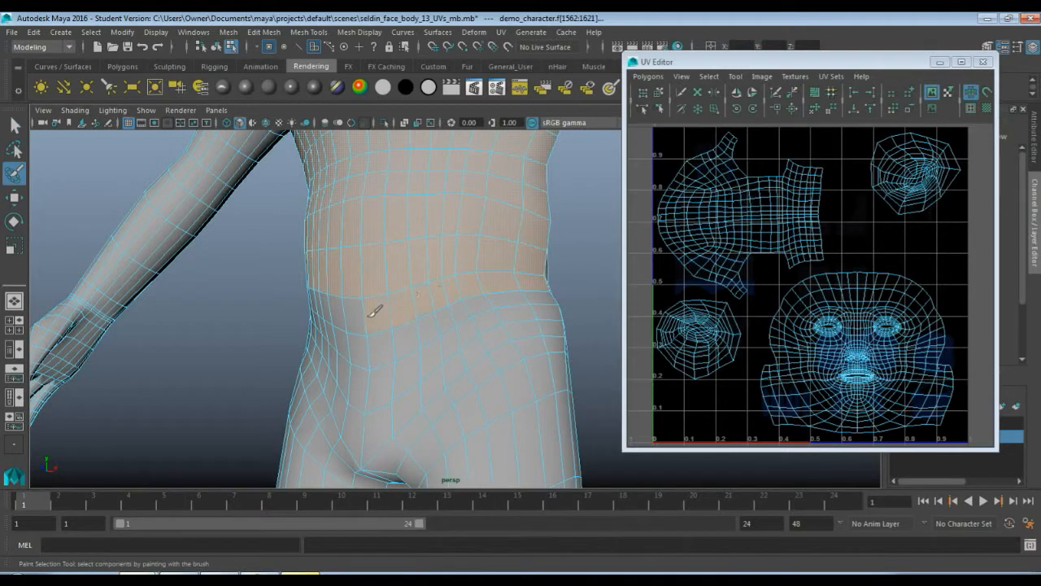
{"action": "mouse_move", "coordinate": [337, 309]}
{"action": "left_mouse_down", "text": "alt"}
{"action": "mouse_move", "coordinate": [507, 329]}
{"action": "mouse_move", "coordinate": [269, 326]}
{"action": "mouse_move", "coordinate": [423, 327]}
{"action": "mouse_move", "coordinate": [352, 323]}
{"action": "left_mouse_up", "text": "alt"}
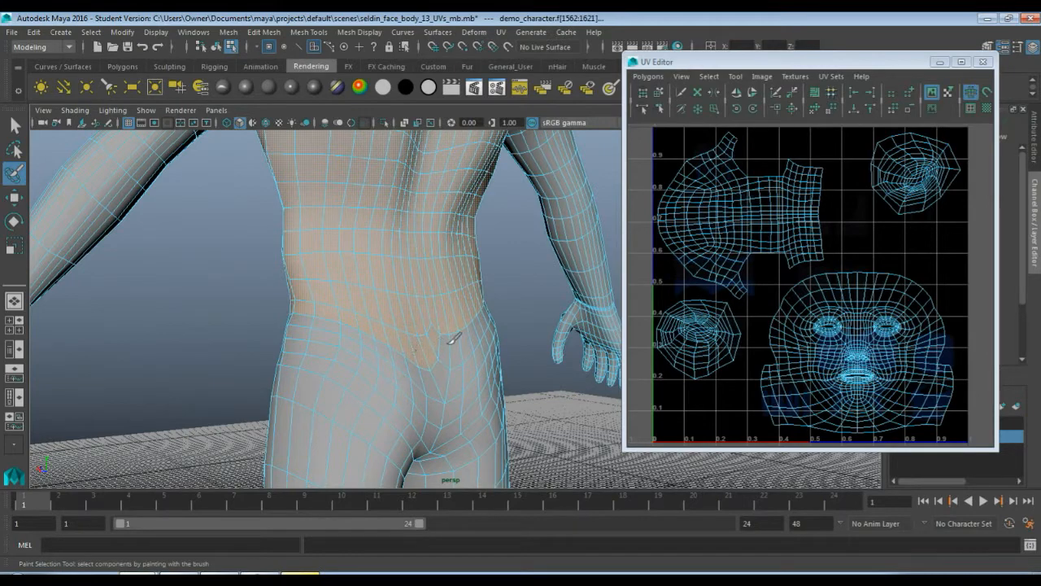
{"action": "left_click_drag", "start_coordinate": [470, 329], "coordinate": [391, 330], "text": "alt"}
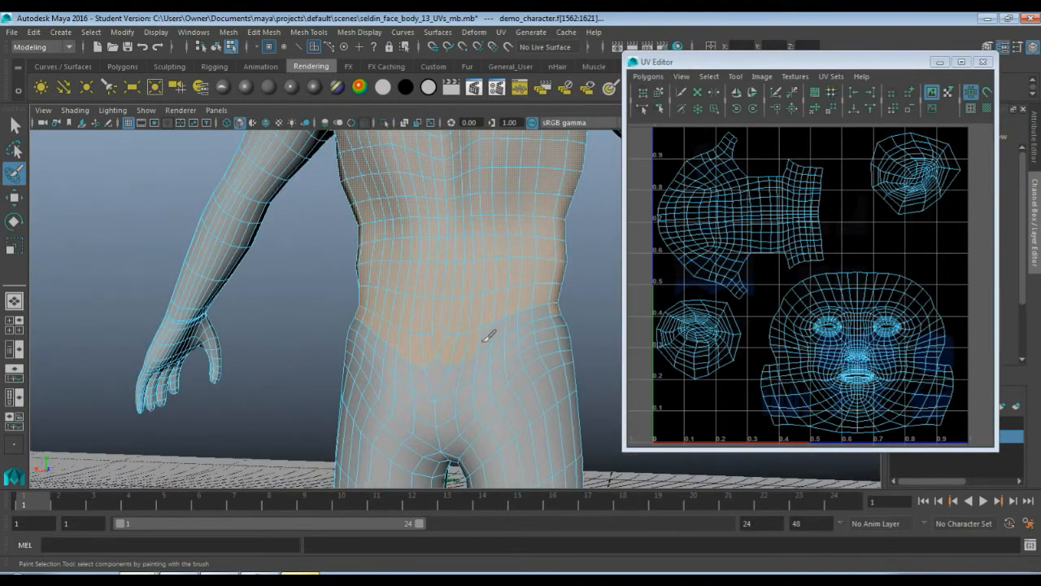
{"action": "mouse_move", "coordinate": [568, 308]}
{"action": "left_mouse_down", "text": "alt"}
{"action": "mouse_move", "coordinate": [394, 320]}
{"action": "mouse_move", "coordinate": [528, 321]}
{"action": "mouse_move", "coordinate": [353, 321]}
{"action": "mouse_move", "coordinate": [454, 302]}
{"action": "mouse_move", "coordinate": [441, 291]}
{"action": "mouse_move", "coordinate": [551, 291]}
{"action": "mouse_move", "coordinate": [456, 325]}
{"action": "mouse_move", "coordinate": [499, 366]}
{"action": "mouse_move", "coordinate": [474, 309]}
{"action": "mouse_move", "coordinate": [418, 274]}
{"action": "mouse_move", "coordinate": [456, 319]}
{"action": "mouse_move", "coordinate": [415, 301]}
{"action": "left_mouse_up", "text": "alt"}
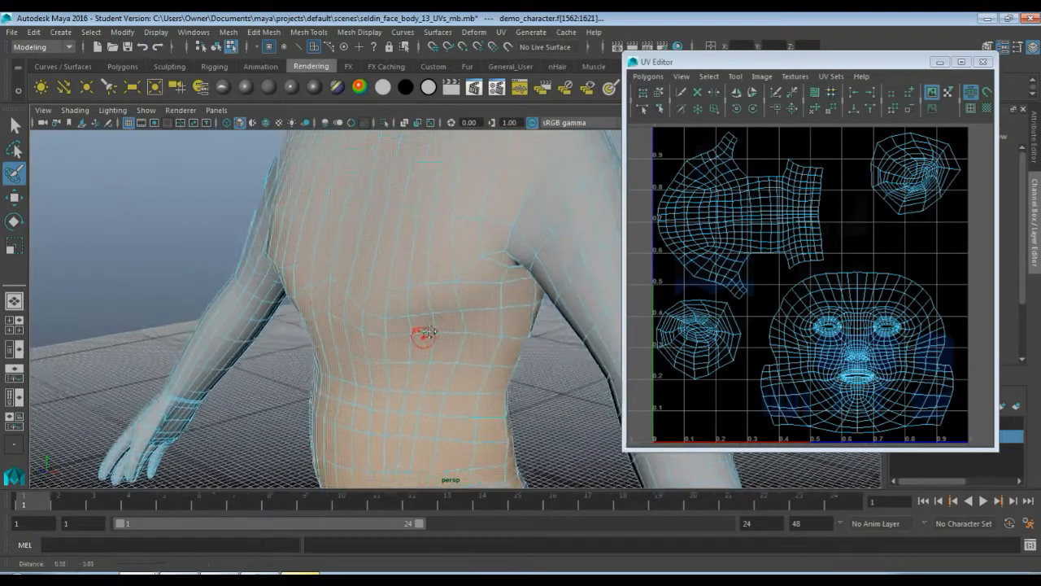
{"action": "middle_click_drag", "start_coordinate": [414, 301], "coordinate": [392, 280], "text": "alt"}
{"action": "scroll", "coordinate": [400, 279], "scroll_direction": "down", "scroll_amount": 3}
{"action": "middle_click_drag", "start_coordinate": [406, 167], "coordinate": [399, 222], "text": "alt"}
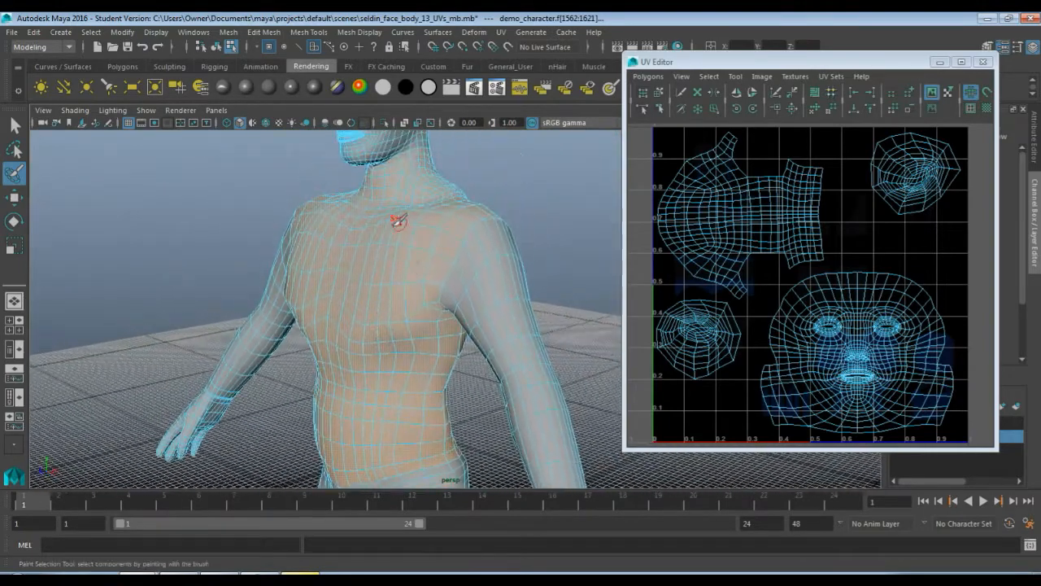
{"action": "key", "text": "q"}
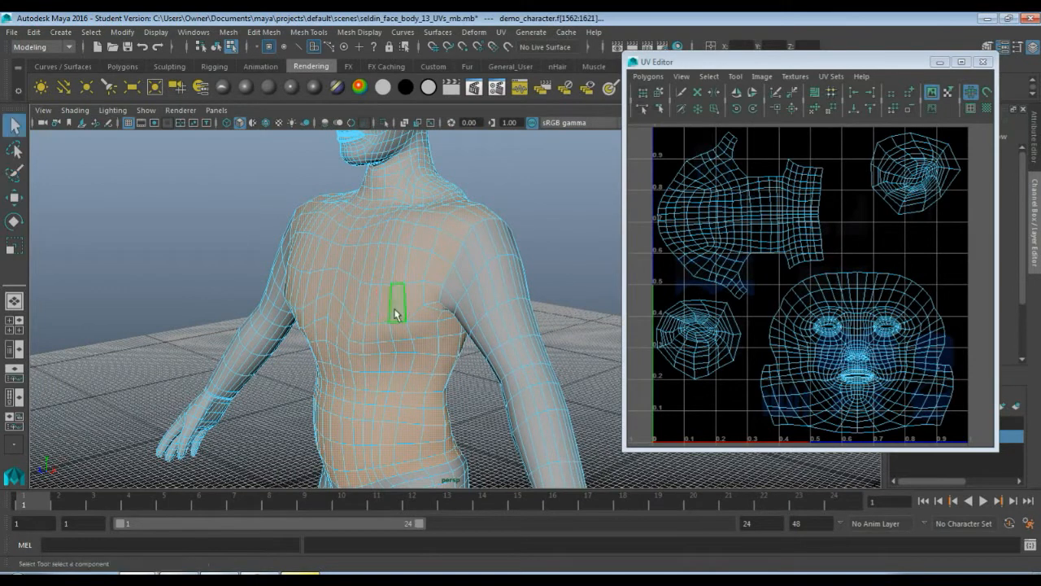
Switch the UV Editor from the face UV set to the map1 UV set.
{"action": "right_click", "coordinate": [771, 287]}
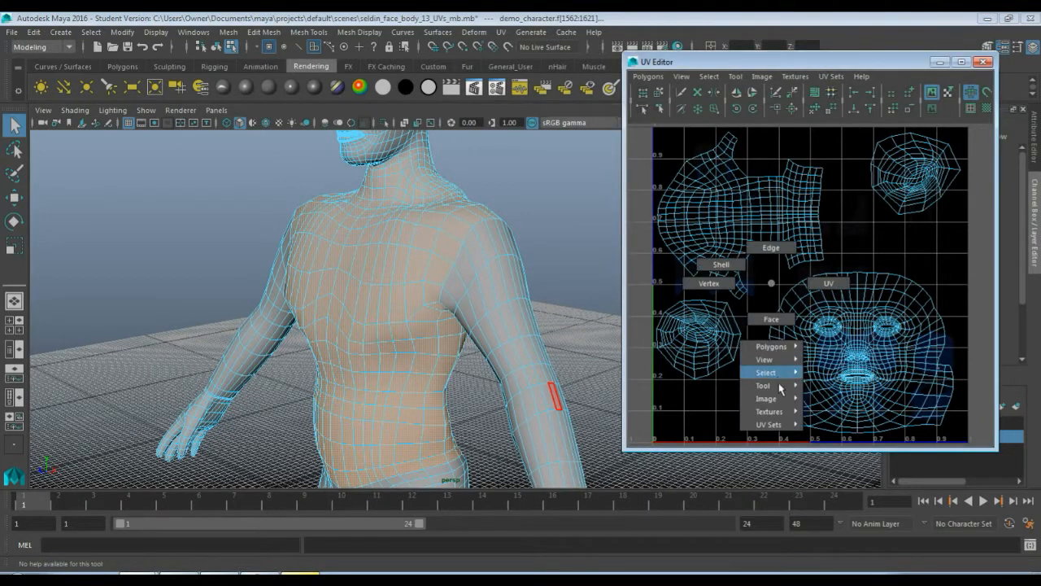
{"action": "mouse_move", "coordinate": [778, 424]}
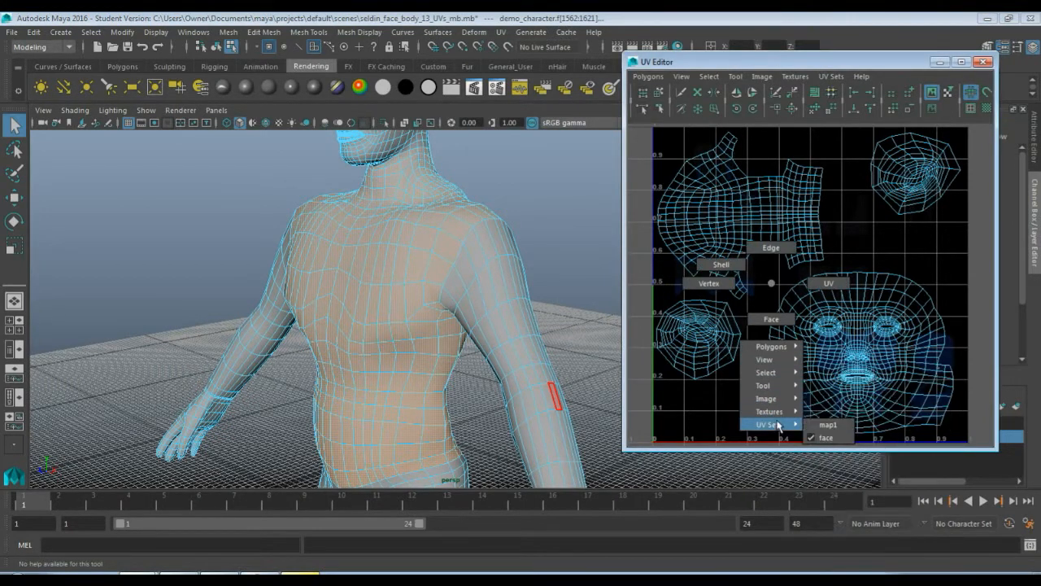
{"action": "left_click", "coordinate": [829, 427]}
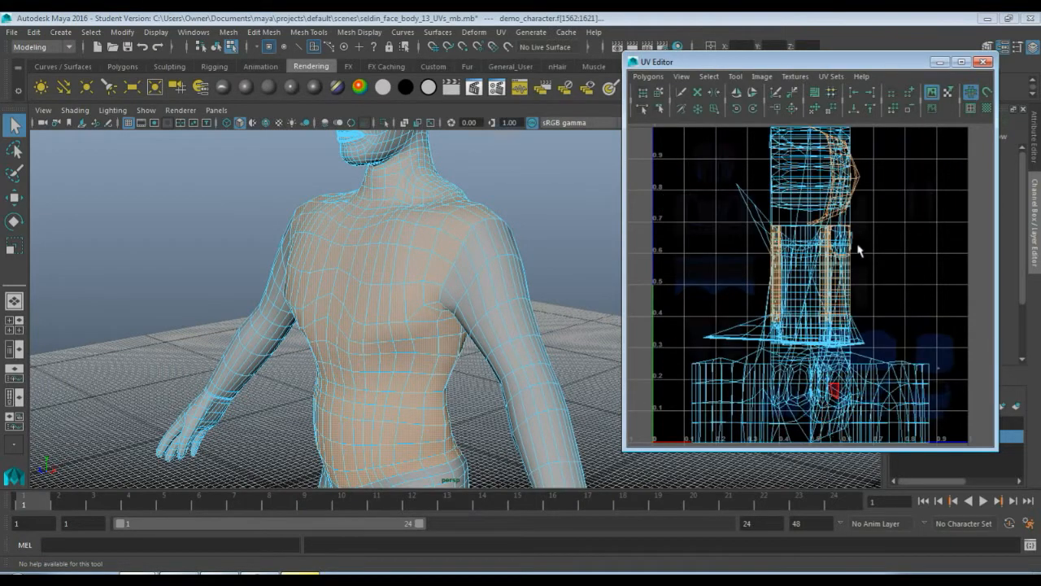
Apply a planar UV projection from the Z axis to the selected torso and neck faces.
{"action": "scroll", "coordinate": [815, 283], "scroll_direction": "down", "scroll_amount": 5}
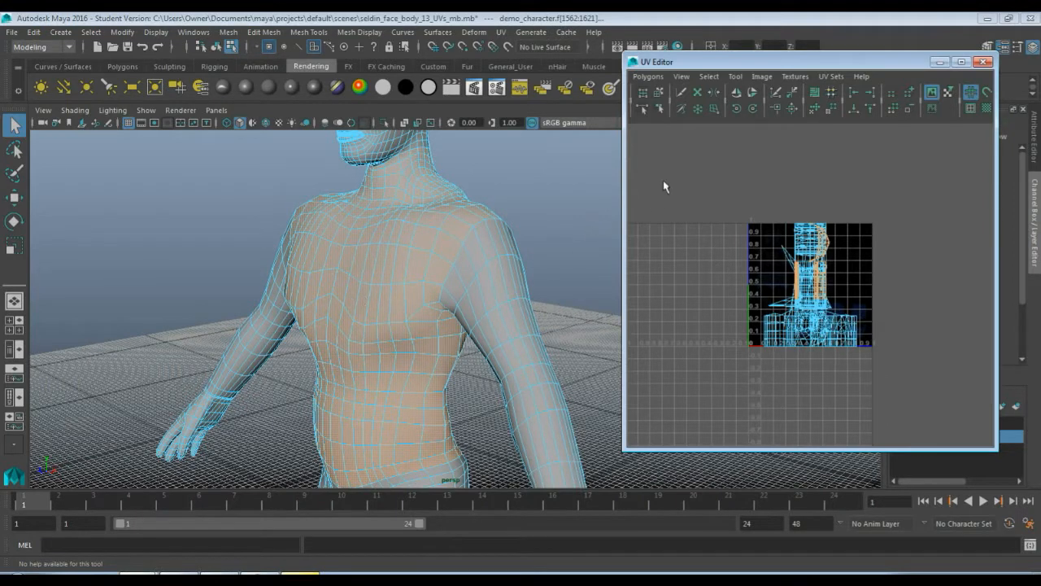
{"action": "left_click", "coordinate": [502, 31]}
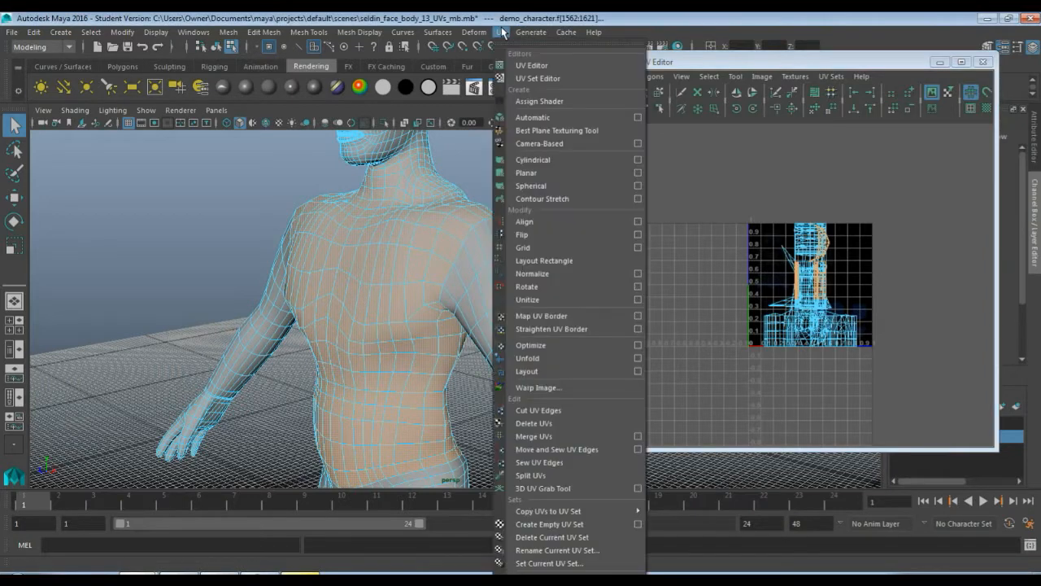
{"action": "mouse_move", "coordinate": [478, 32]}
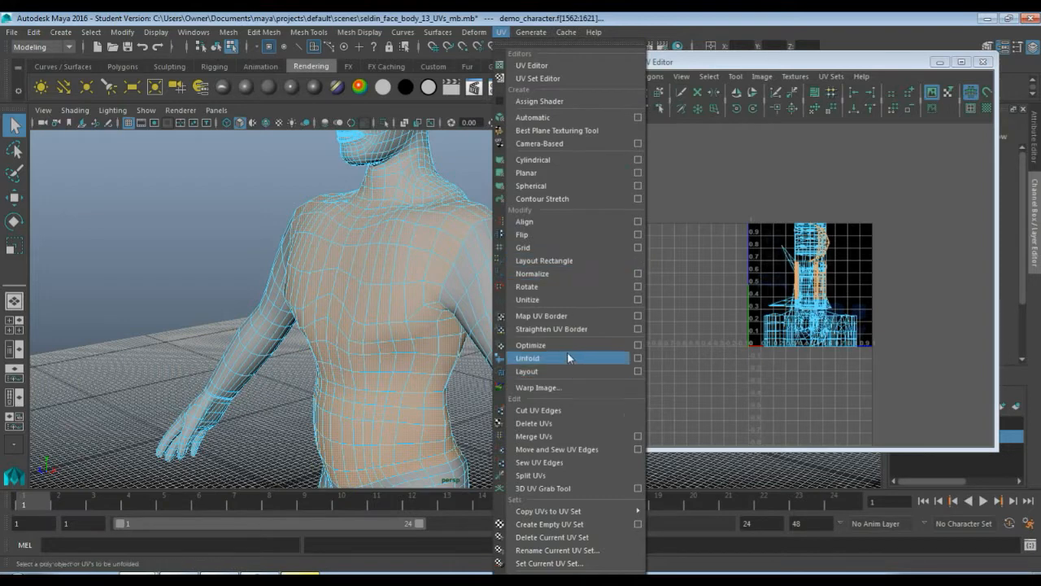
{"action": "left_click", "coordinate": [638, 173]}
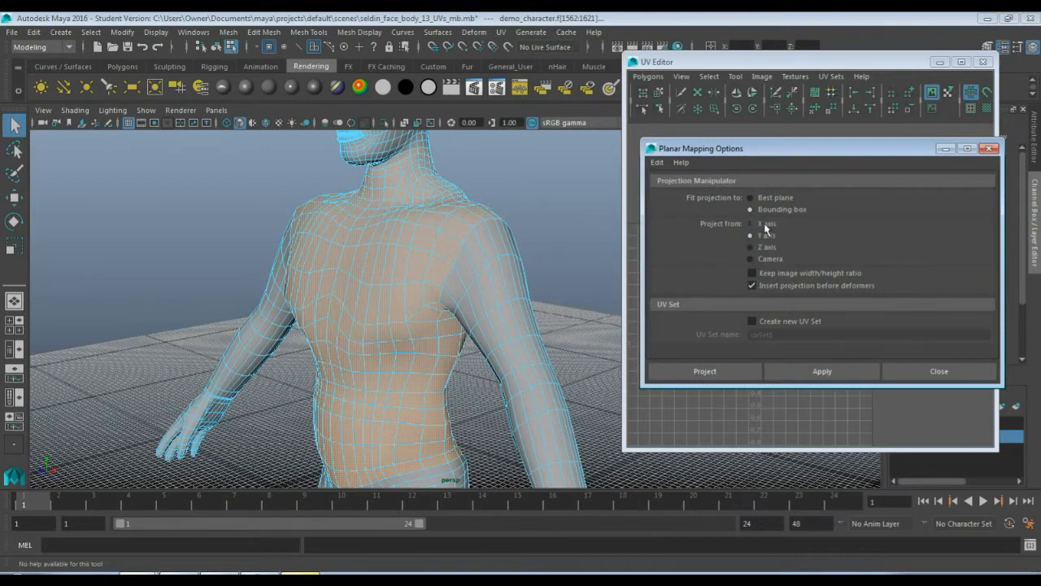
{"action": "left_click", "coordinate": [826, 367]}
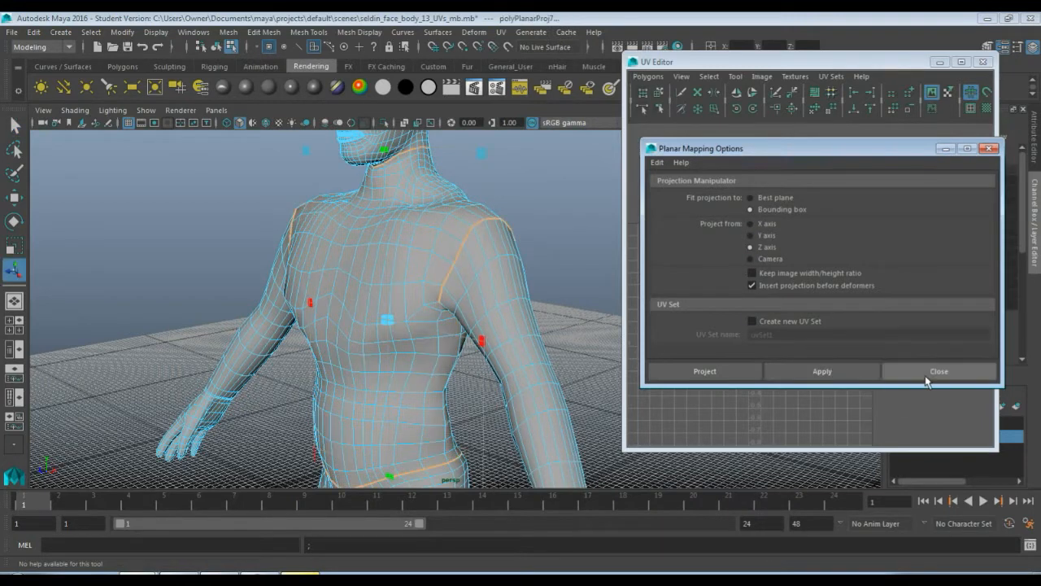
{"action": "left_click", "coordinate": [931, 371]}
Move the projected torso shell above and to the left, clear of the 0–1 UV square.
{"action": "scroll", "coordinate": [767, 365], "scroll_direction": "down", "scroll_amount": 2}
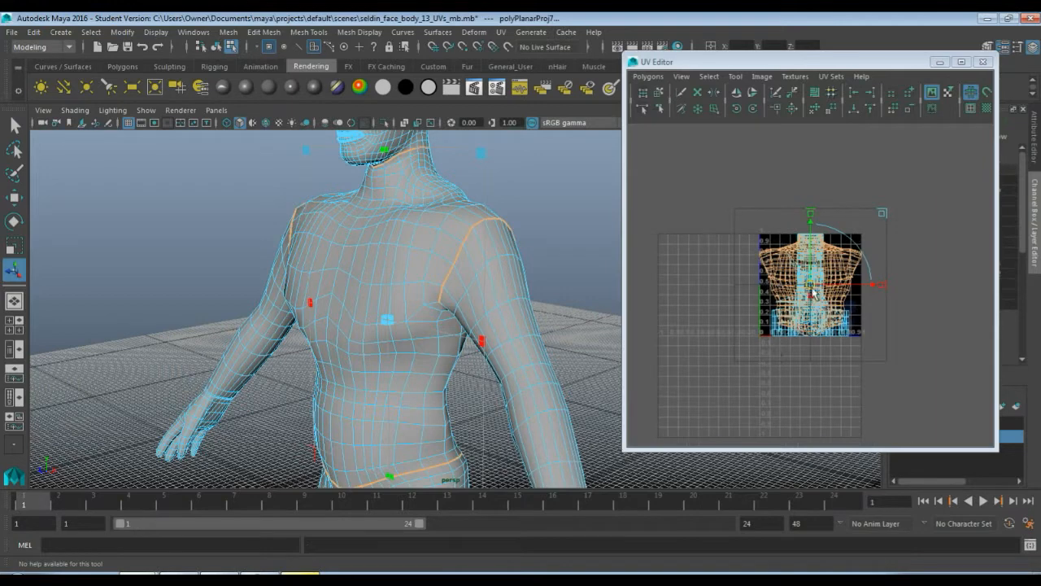
{"action": "left_click_drag", "start_coordinate": [812, 287], "coordinate": [726, 156]}
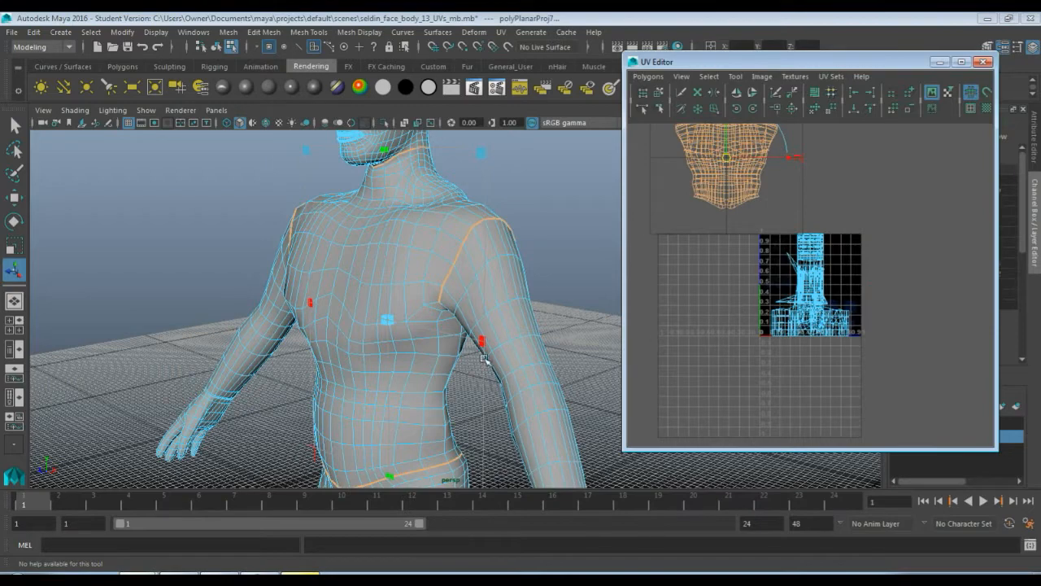
{"action": "left_click_drag", "start_coordinate": [376, 350], "coordinate": [517, 324], "text": "alt"}
Select the remaining body faces inside the 0–1 UV square and move them far out to its left.
{"action": "scroll", "coordinate": [737, 302], "scroll_direction": "up", "scroll_amount": 2}
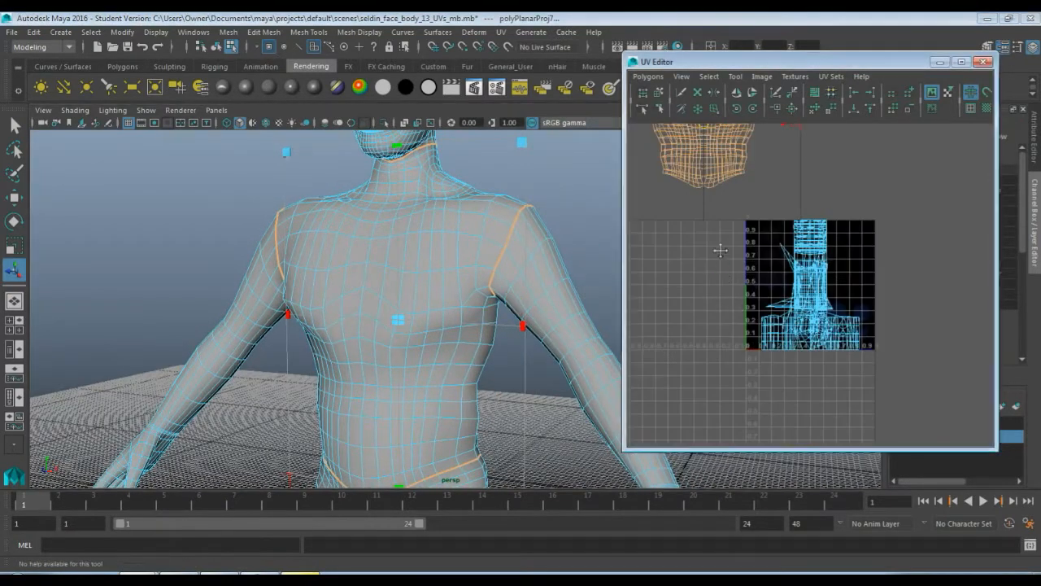
{"action": "scroll", "coordinate": [764, 289], "scroll_direction": "down", "scroll_amount": 3}
{"action": "left_click_drag", "start_coordinate": [896, 222], "coordinate": [757, 374]}
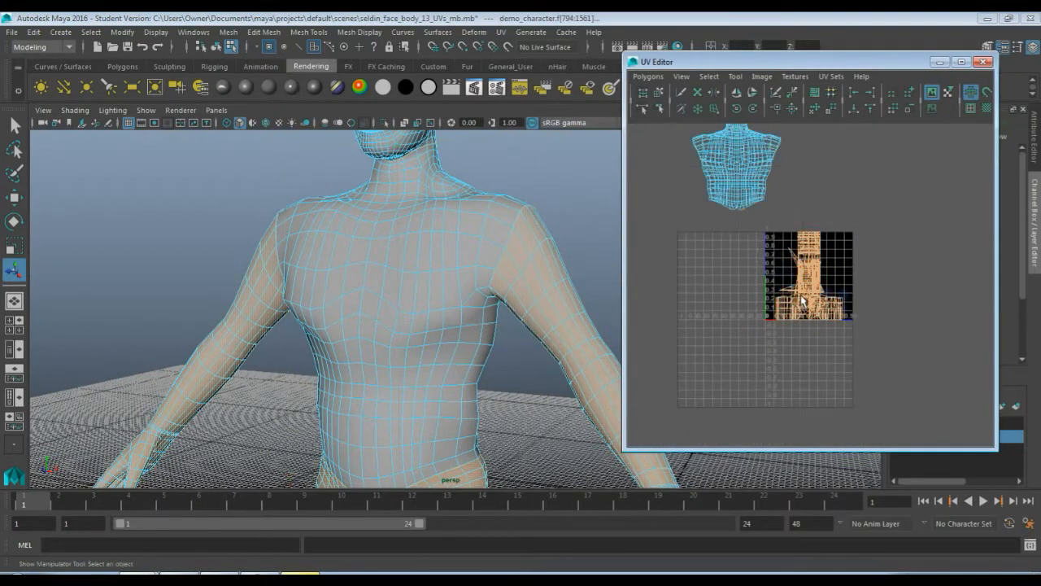
{"action": "key", "text": "w"}
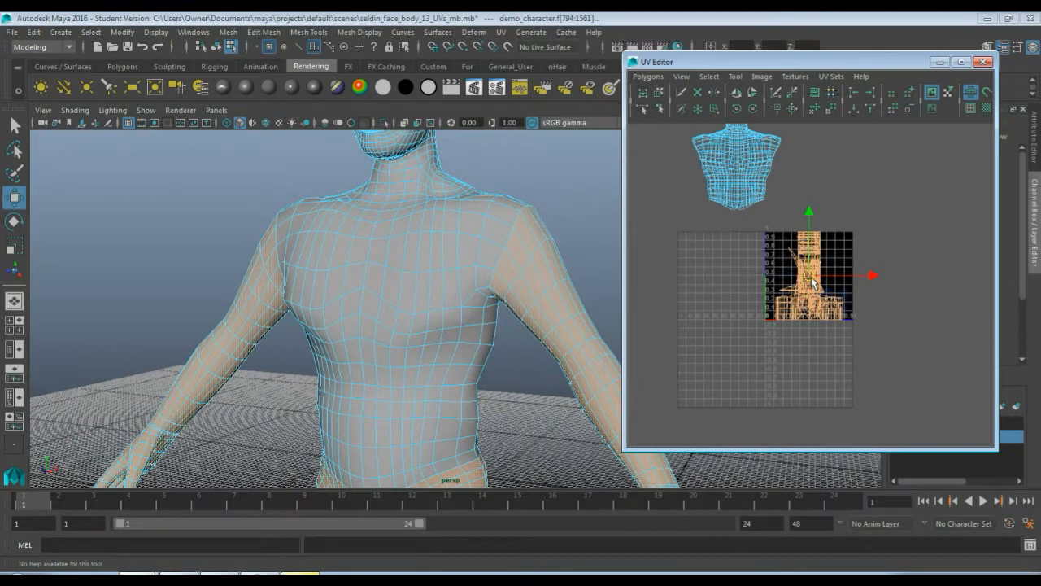
{"action": "left_click_drag", "start_coordinate": [814, 281], "coordinate": [659, 262]}
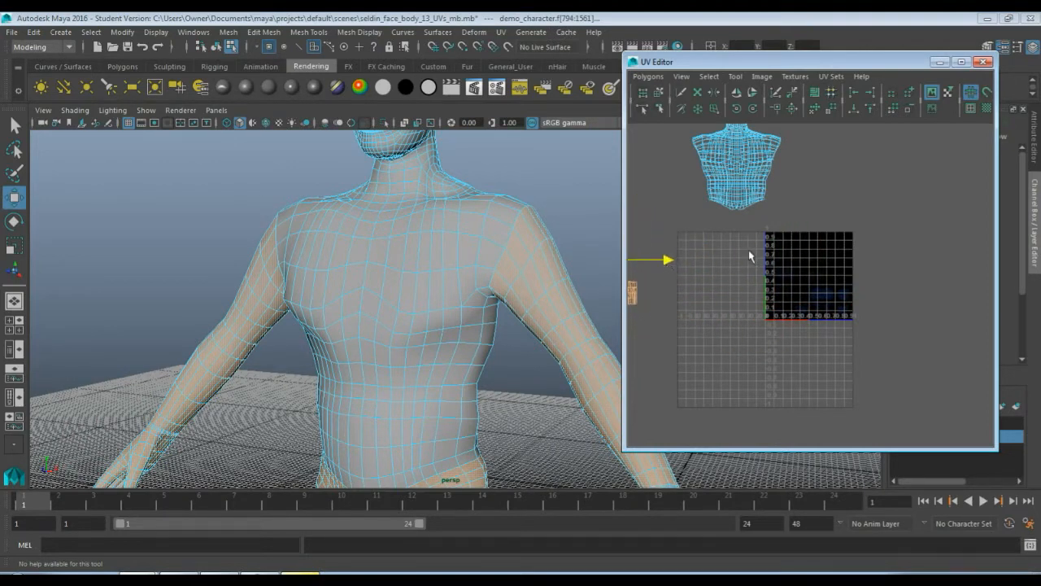
Select all faces of the torso shell in the UV Editor.
{"action": "middle_click_drag", "start_coordinate": [748, 250], "coordinate": [742, 323], "text": "alt"}
{"action": "scroll", "coordinate": [742, 324], "scroll_direction": "up", "scroll_amount": 3}
{"action": "middle_click_drag", "start_coordinate": [777, 259], "coordinate": [885, 342], "text": "alt"}
{"action": "scroll", "coordinate": [876, 336], "scroll_direction": "up", "scroll_amount": 2}
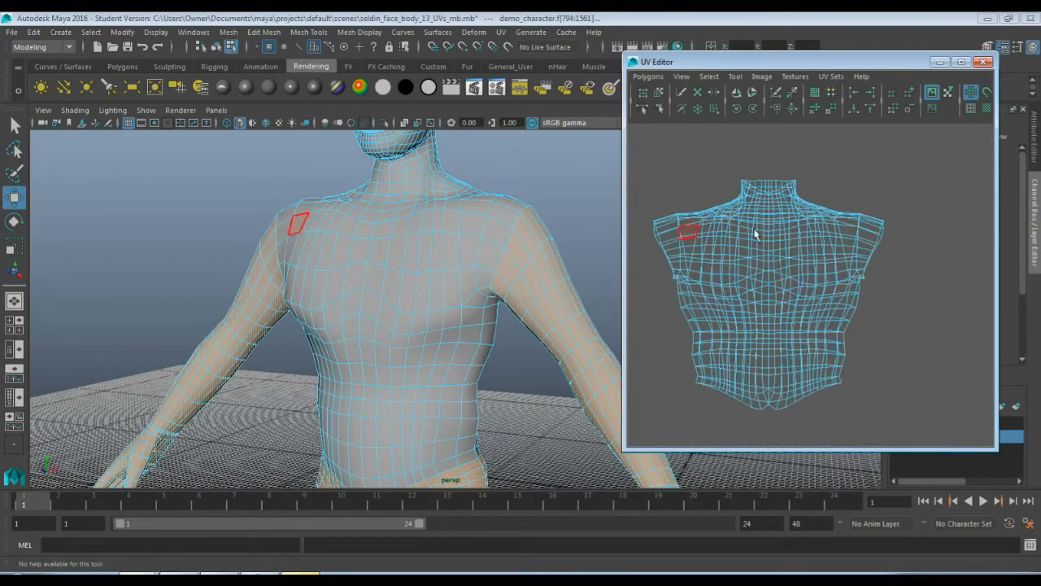
{"action": "left_click_drag", "start_coordinate": [648, 148], "coordinate": [916, 444]}
{"action": "left_click_drag", "start_coordinate": [527, 290], "coordinate": [579, 318], "text": "alt"}
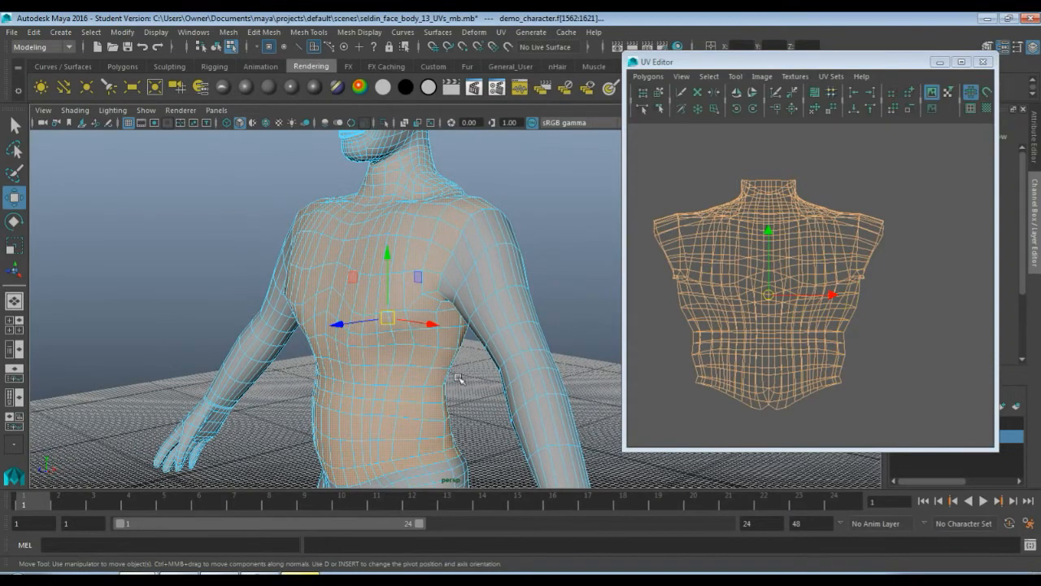
Switch the character mesh from face to edge selection.
{"action": "left_click_drag", "start_coordinate": [448, 434], "coordinate": [423, 414], "text": "alt"}
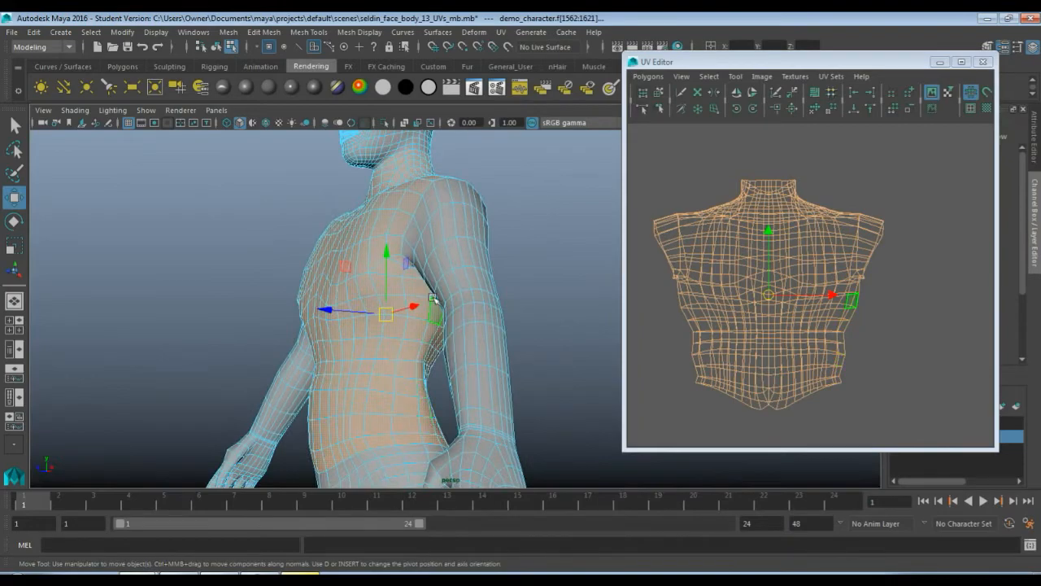
{"action": "left_click_drag", "start_coordinate": [435, 299], "coordinate": [582, 340], "text": "alt"}
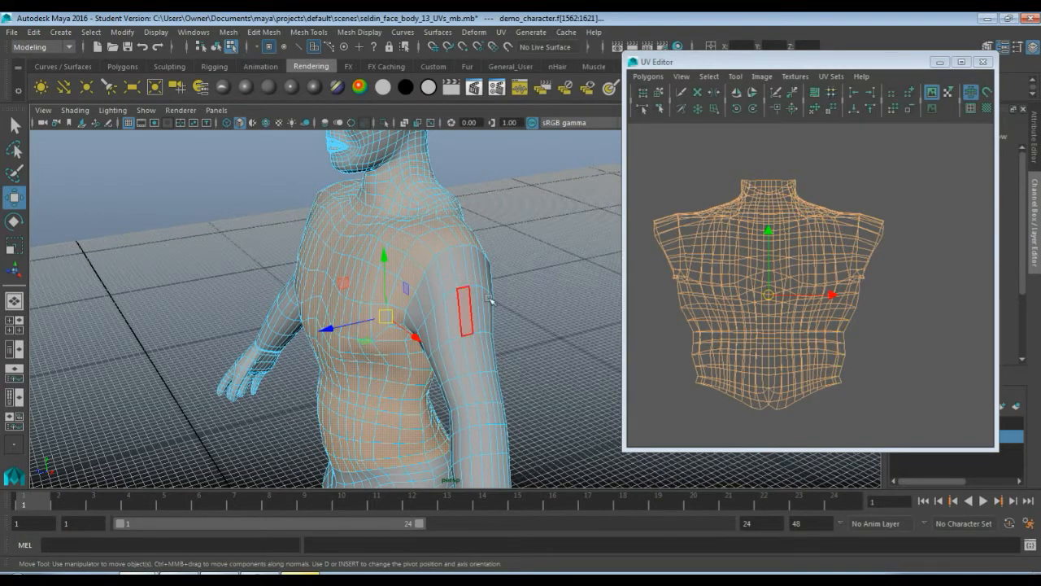
{"action": "left_click_drag", "start_coordinate": [546, 301], "coordinate": [496, 276], "text": "alt"}
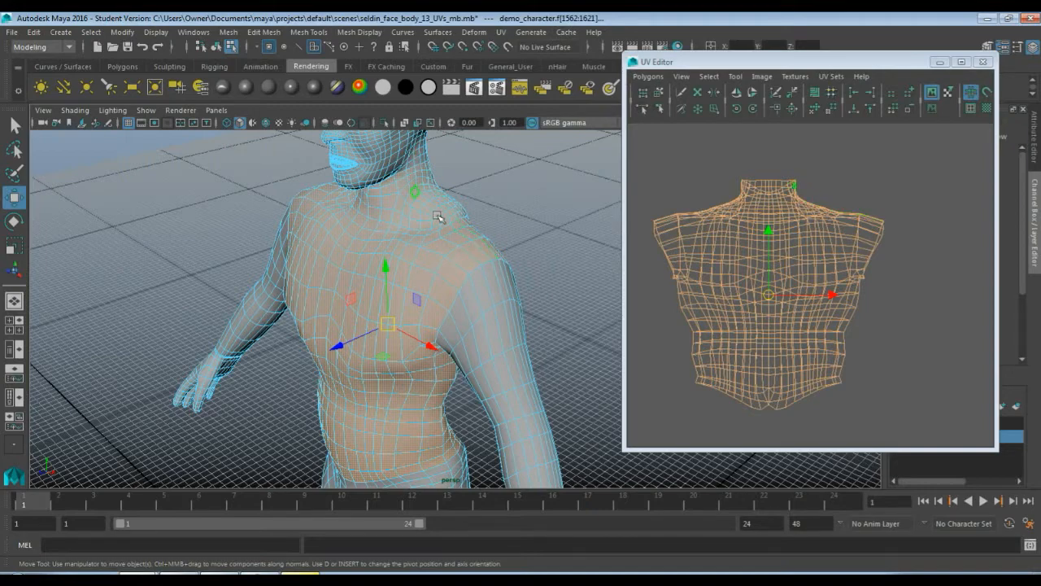
{"action": "left_click_drag", "start_coordinate": [453, 212], "coordinate": [542, 232], "text": "alt"}
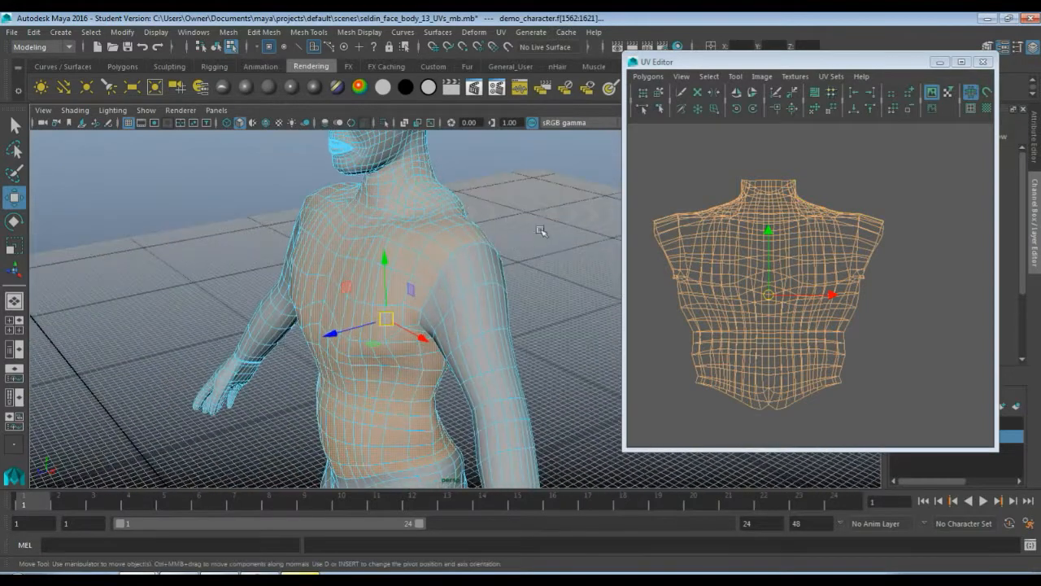
{"action": "left_click_drag", "start_coordinate": [412, 230], "coordinate": [461, 239], "text": "alt"}
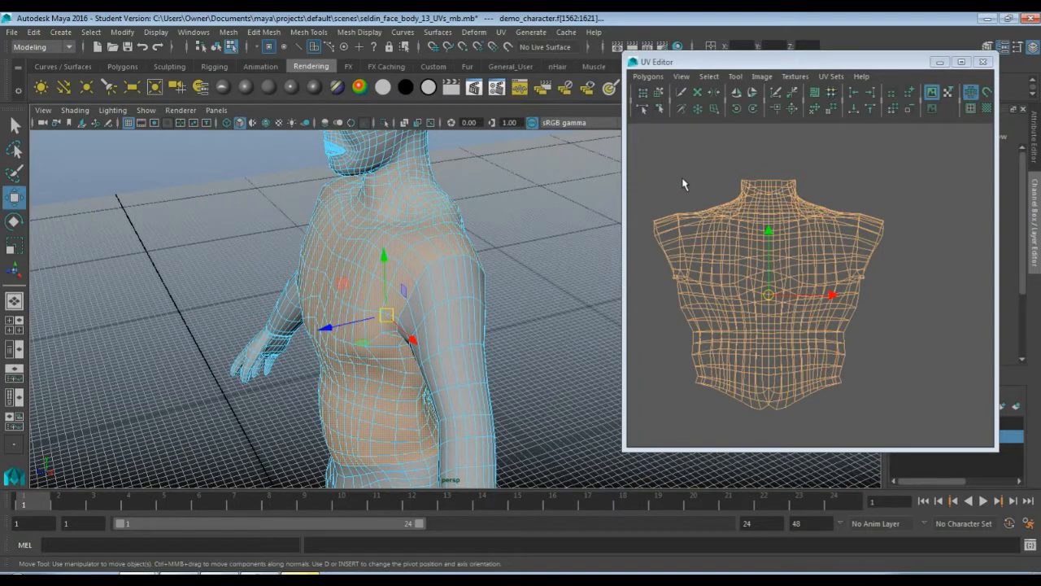
{"action": "key", "text": "F10"}
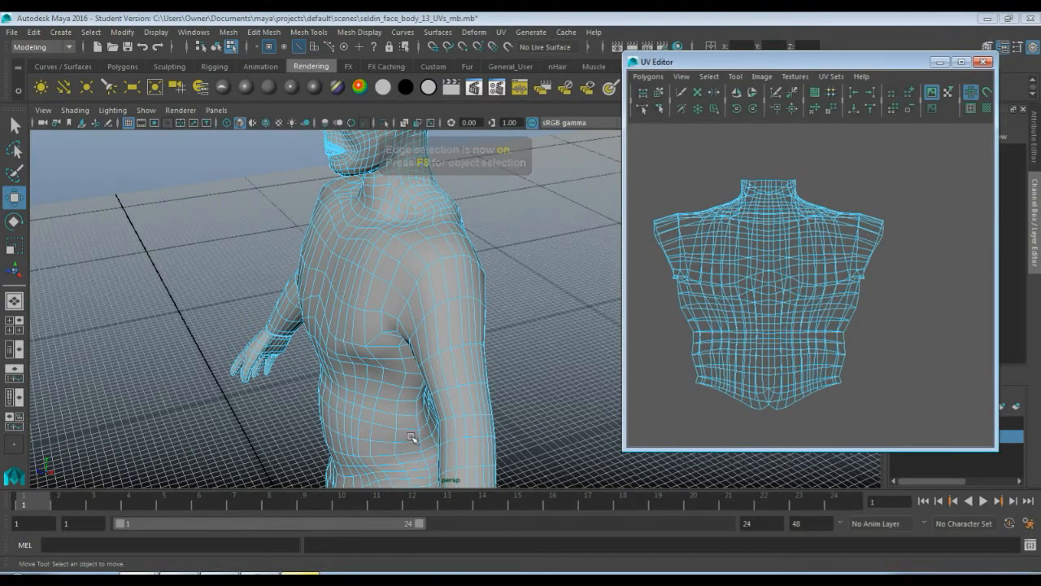
{"action": "left_click_drag", "start_coordinate": [413, 434], "coordinate": [399, 391], "text": "alt"}
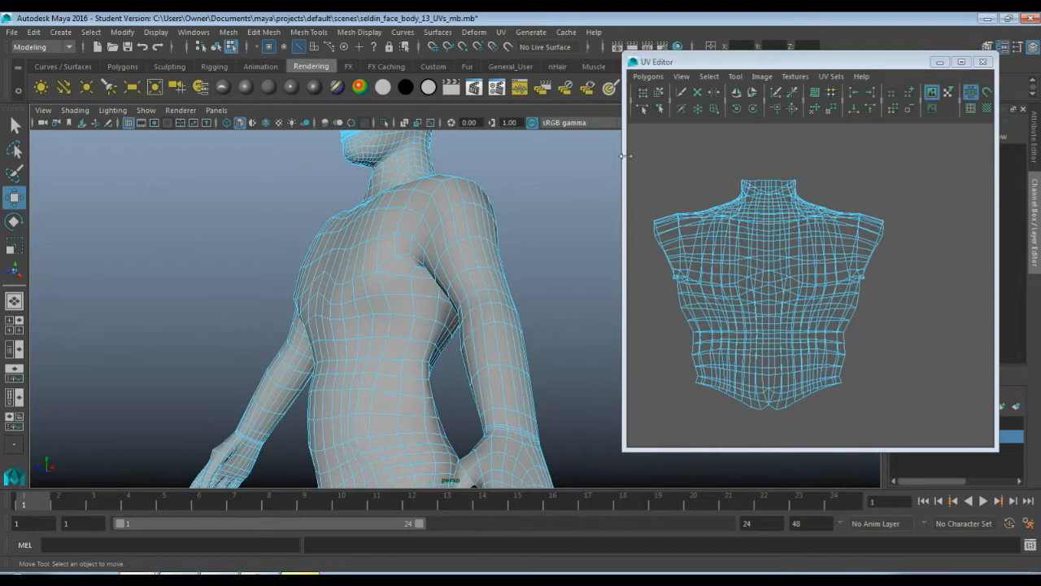
Set the Move Tool's symmetry to Object X and move the UV Editor clear of the tool settings display controls.
{"action": "mouse_move", "coordinate": [790, 62]}
{"action": "left_mouse_down"}
{"action": "mouse_move", "coordinate": [784, 99]}
{"action": "mouse_move", "coordinate": [792, 77]}
{"action": "left_mouse_up"}
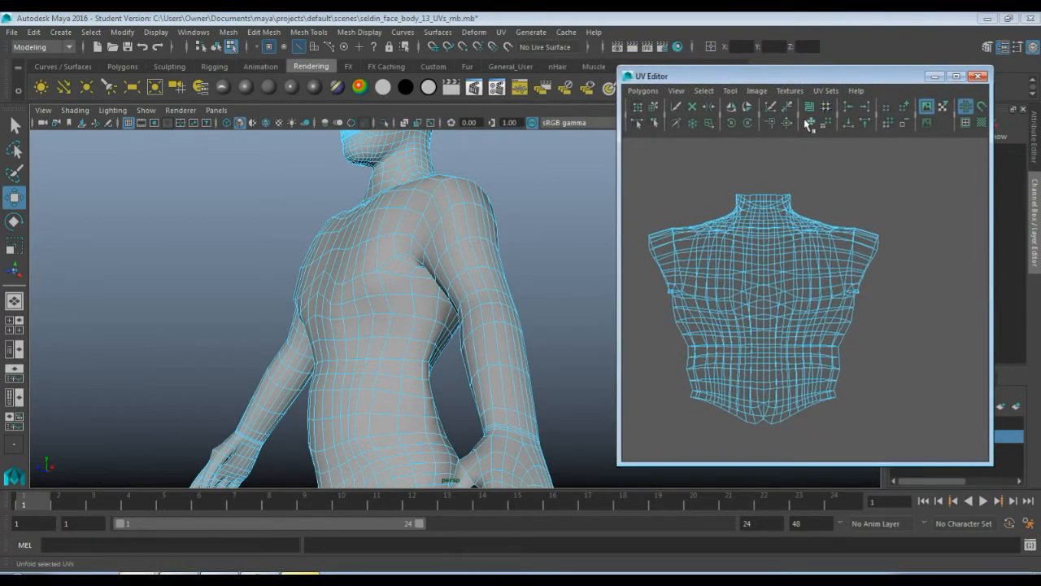
{"action": "left_click", "coordinate": [1017, 47]}
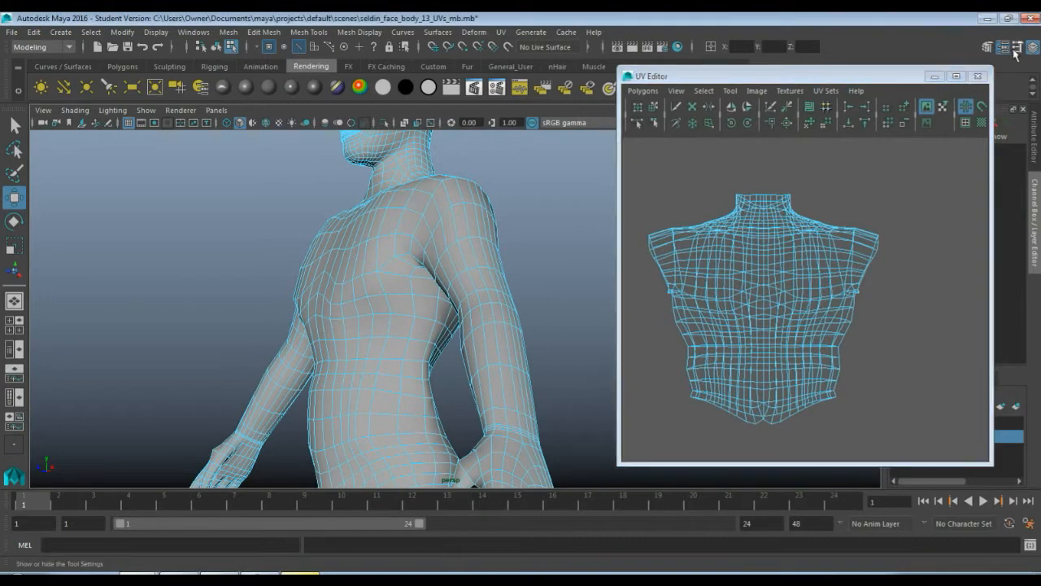
{"action": "left_click", "coordinate": [84, 376]}
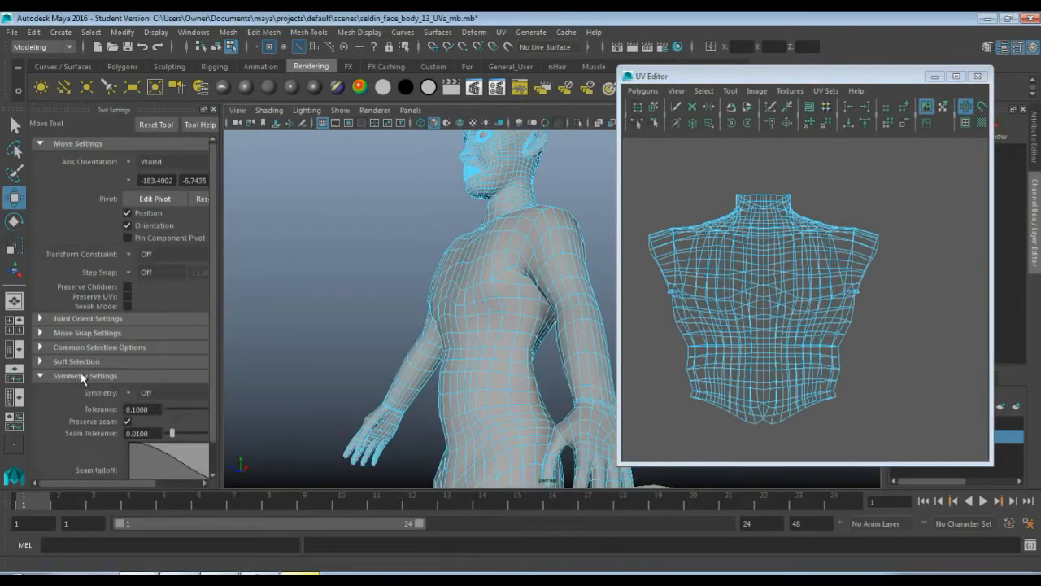
{"action": "left_click", "coordinate": [138, 393]}
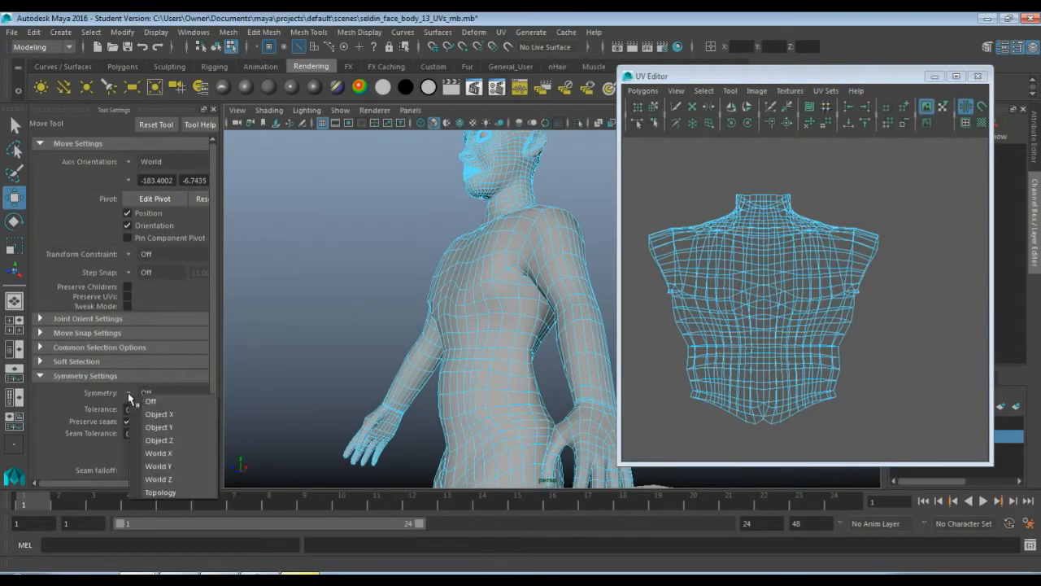
{"action": "left_click", "coordinate": [174, 418]}
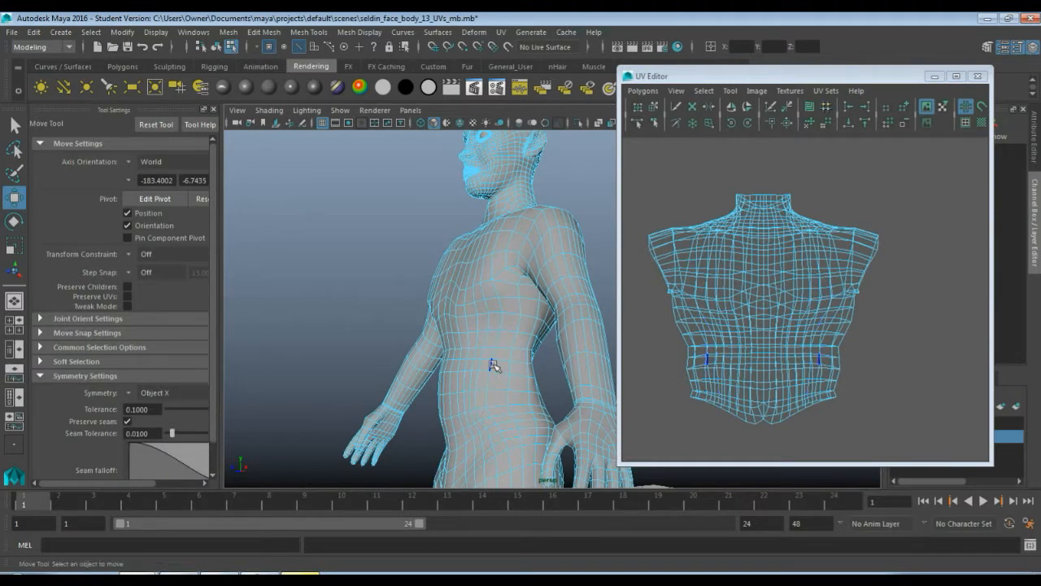
Select the mirrored vertical line of edges along the torso's side, from the hip up to the armpit.
{"action": "left_click_drag", "start_coordinate": [494, 366], "coordinate": [514, 404], "text": "alt"}
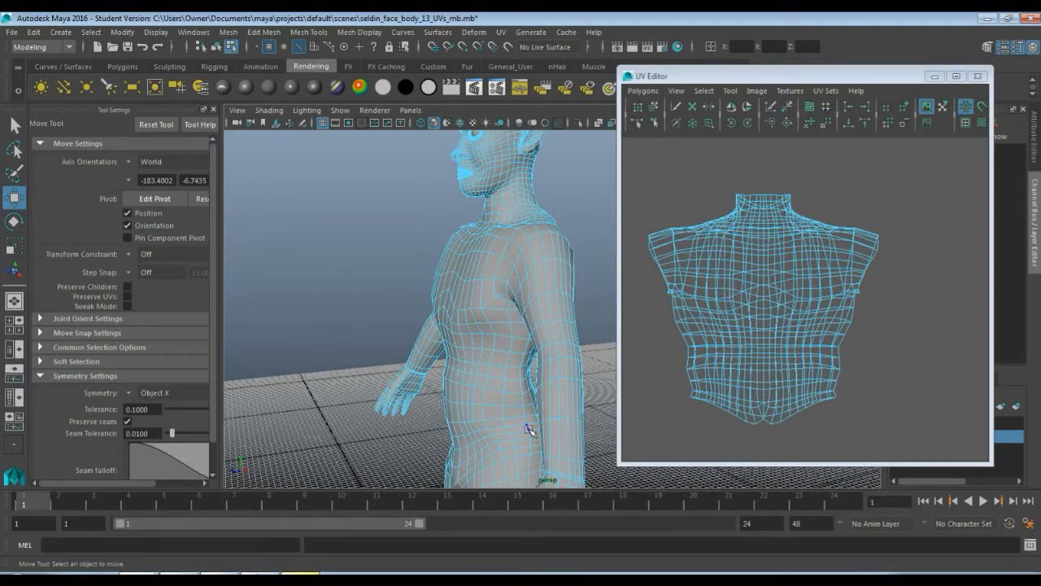
{"action": "scroll", "coordinate": [531, 423], "scroll_direction": "up", "scroll_amount": 8}
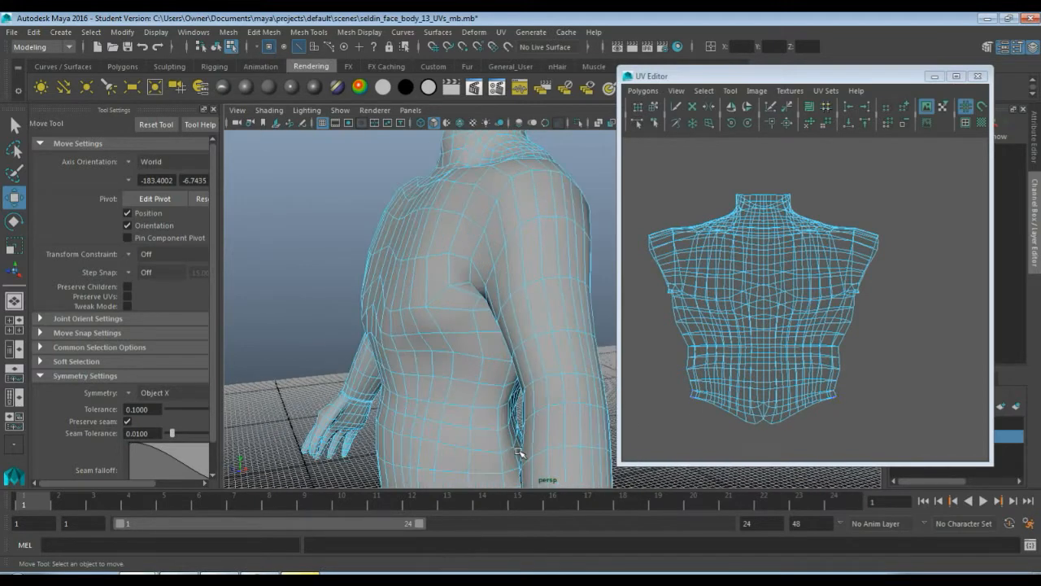
{"action": "left_click_drag", "start_coordinate": [478, 345], "coordinate": [487, 345], "text": "alt"}
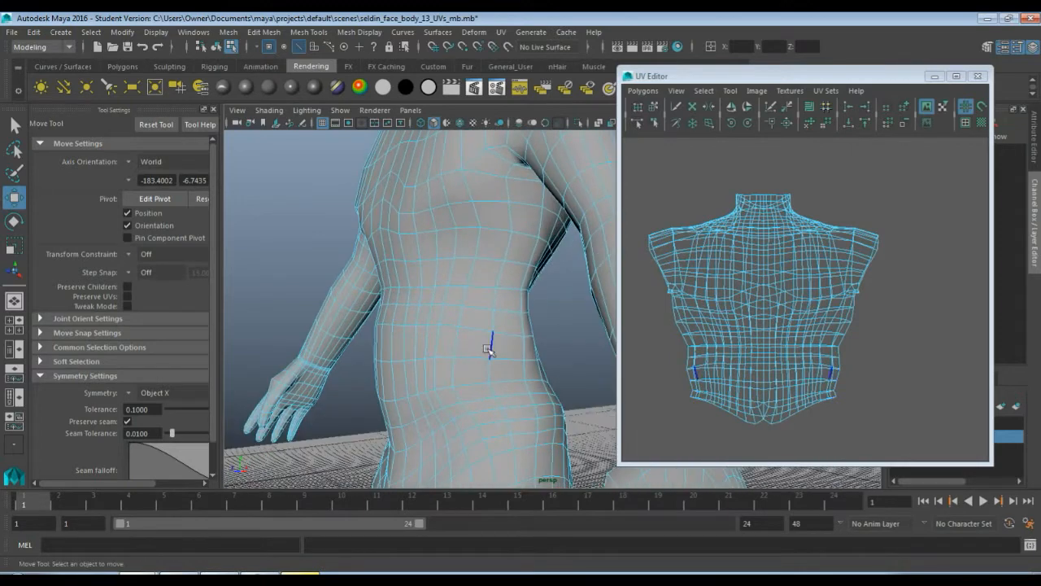
{"action": "left_click", "coordinate": [527, 386]}
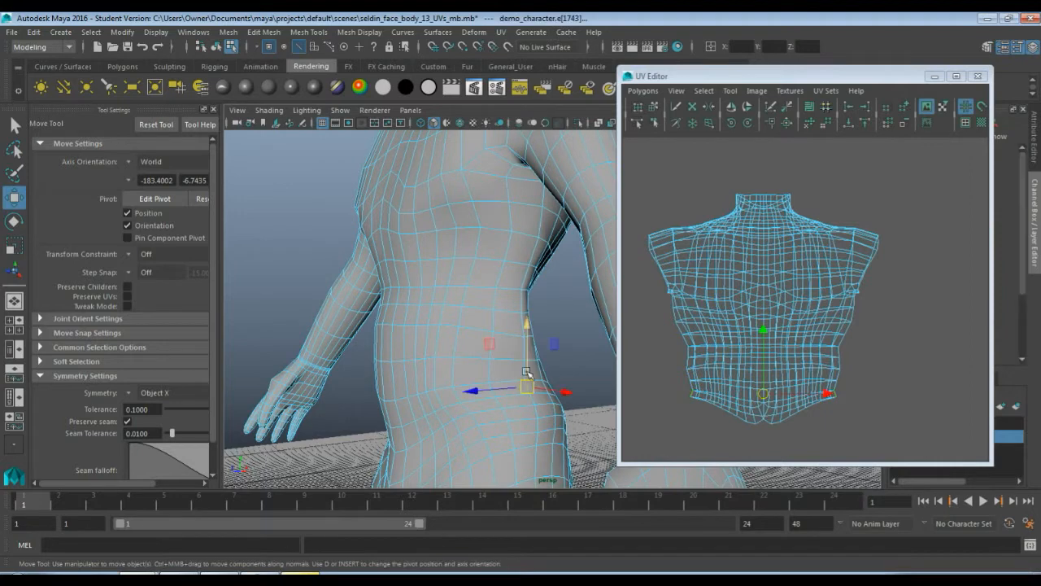
{"action": "key", "text": "q"}
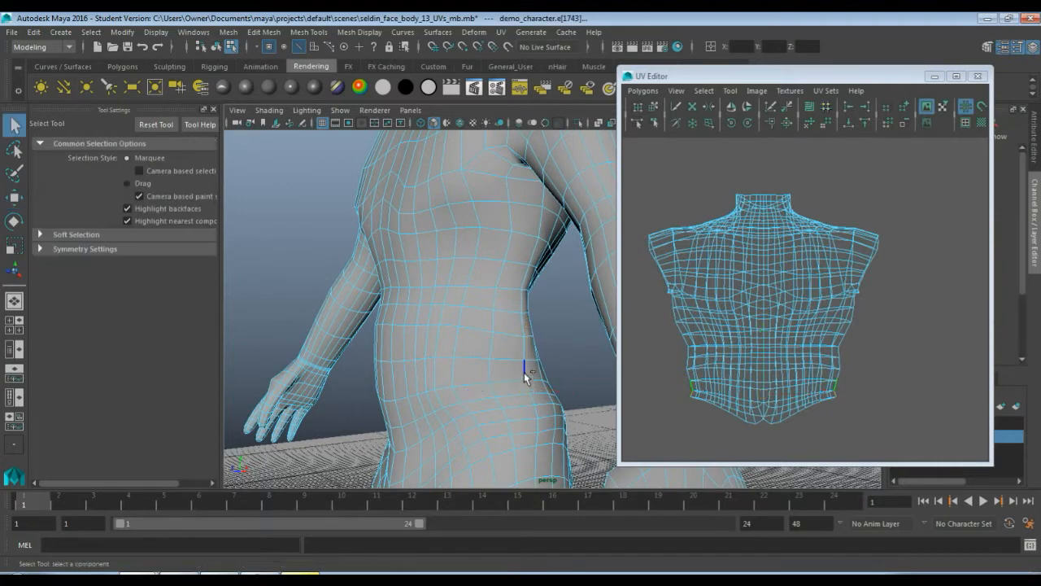
{"action": "left_click", "coordinate": [524, 367]}
{"action": "left_click", "coordinate": [525, 345], "text": "shift"}
{"action": "left_click", "coordinate": [523, 303], "text": "shift"}
{"action": "left_click", "coordinate": [529, 274], "text": "shift"}
{"action": "left_click", "coordinate": [534, 246], "text": "shift"}
{"action": "left_click", "coordinate": [541, 218], "text": "shift"}
{"action": "scroll", "coordinate": [509, 360], "scroll_direction": "up", "scroll_amount": 3}
{"action": "left_click_drag", "start_coordinate": [509, 361], "coordinate": [510, 281], "text": "alt"}
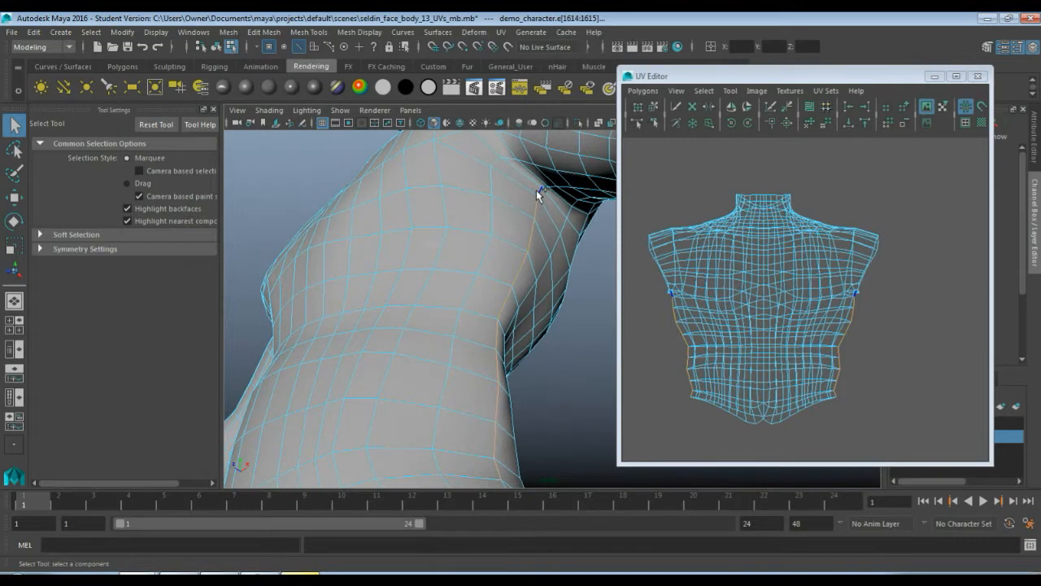
Cut the UV edges along the selected side seams of the torso.
{"action": "left_click_drag", "start_coordinate": [495, 235], "coordinate": [496, 395], "text": "alt"}
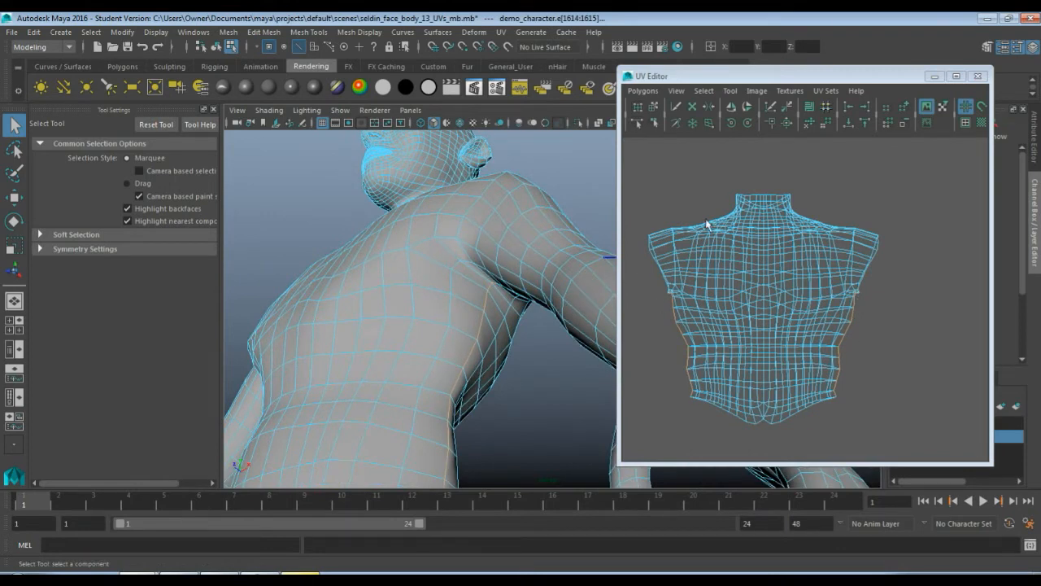
{"action": "left_click", "coordinate": [642, 91]}
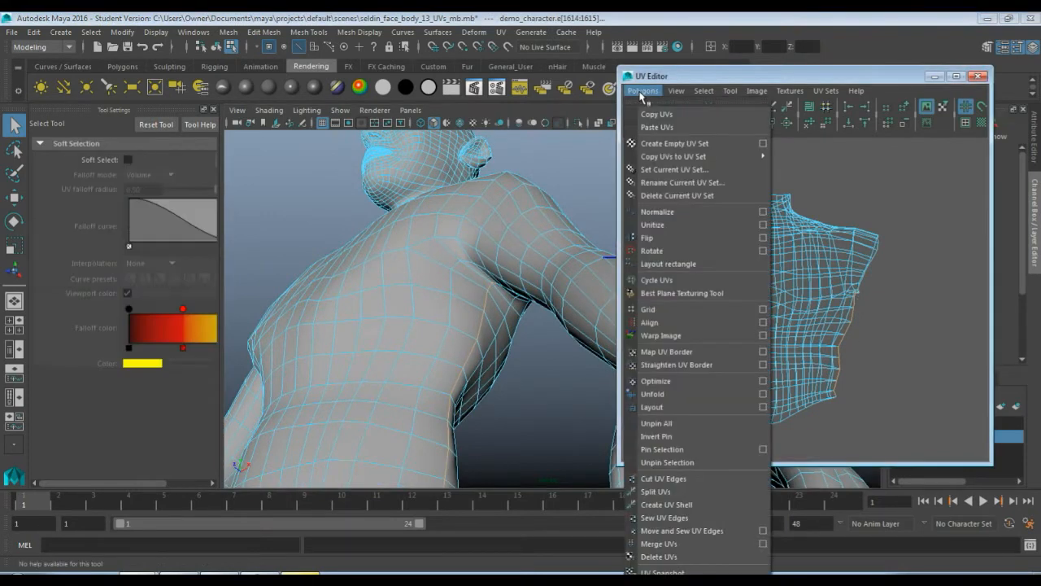
{"action": "left_click", "coordinate": [675, 482]}
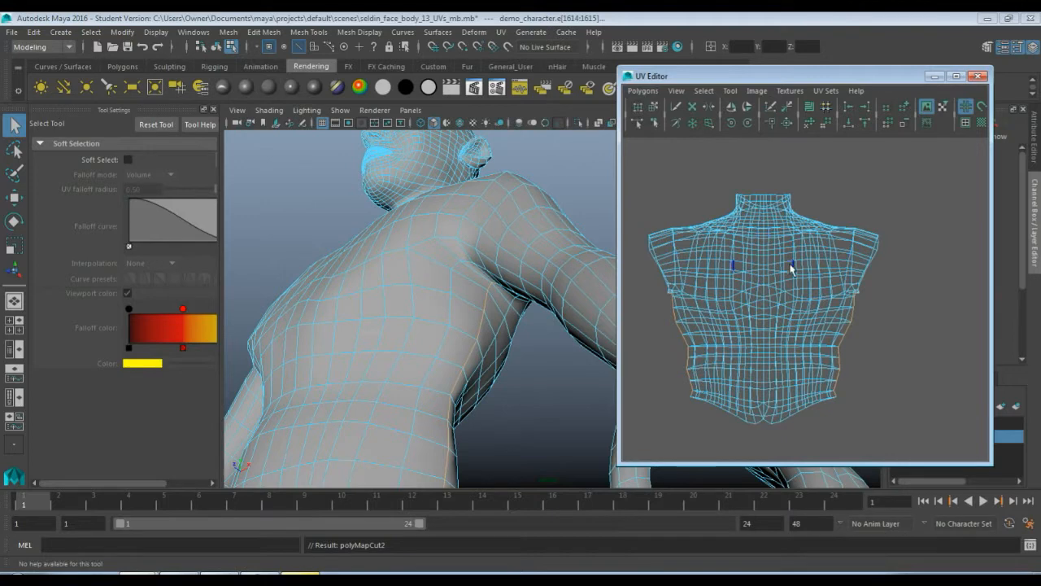
Select all UVs of the torso shell and unfold them.
{"action": "right_click_drag", "start_coordinate": [791, 268], "coordinate": [833, 265]}
{"action": "double_click", "coordinate": [756, 281]}
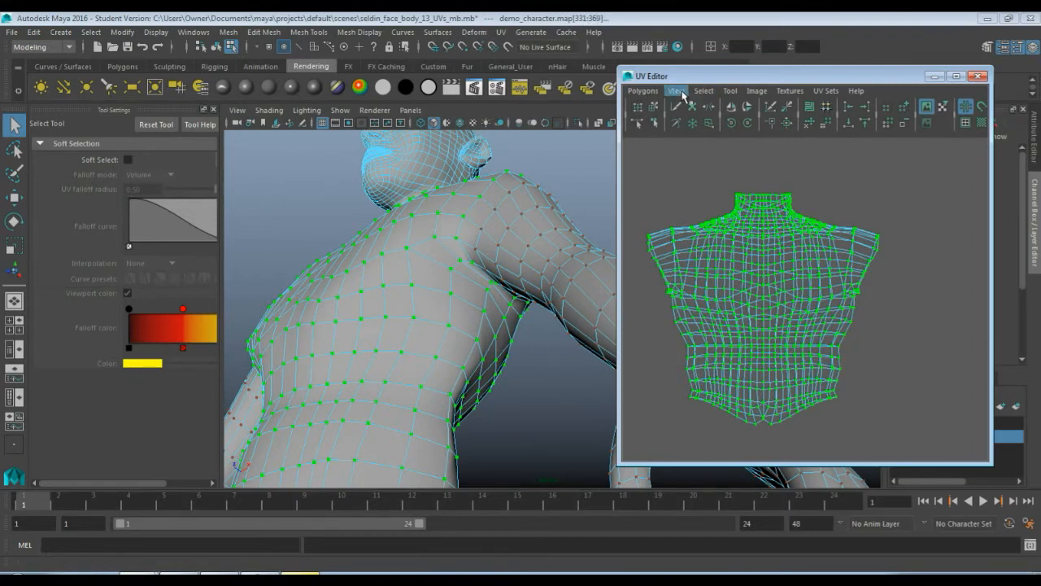
{"action": "left_click", "coordinate": [643, 90]}
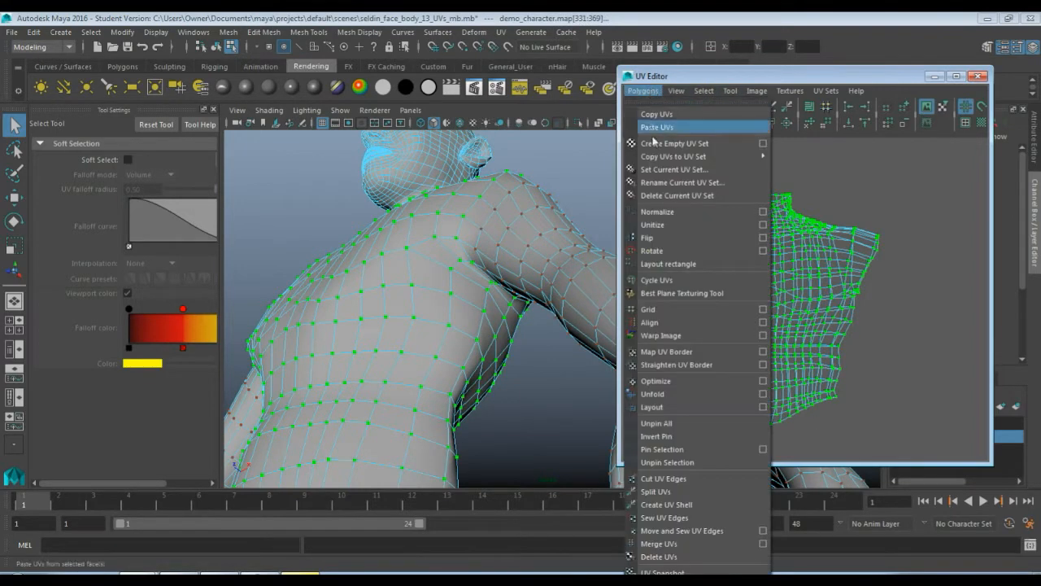
{"action": "left_click", "coordinate": [669, 394]}
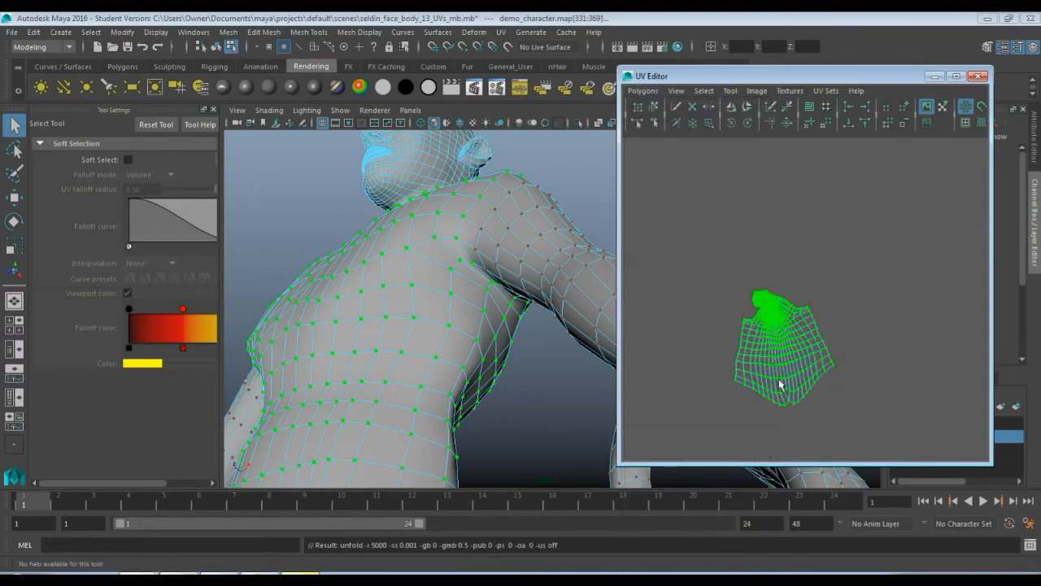
Examine the unfolded torso shell around the neck and shoulder areas in the UV Editor.
{"action": "scroll", "coordinate": [779, 384], "scroll_direction": "up", "scroll_amount": 5}
{"action": "scroll", "coordinate": [861, 224], "scroll_direction": "down", "scroll_amount": 2}
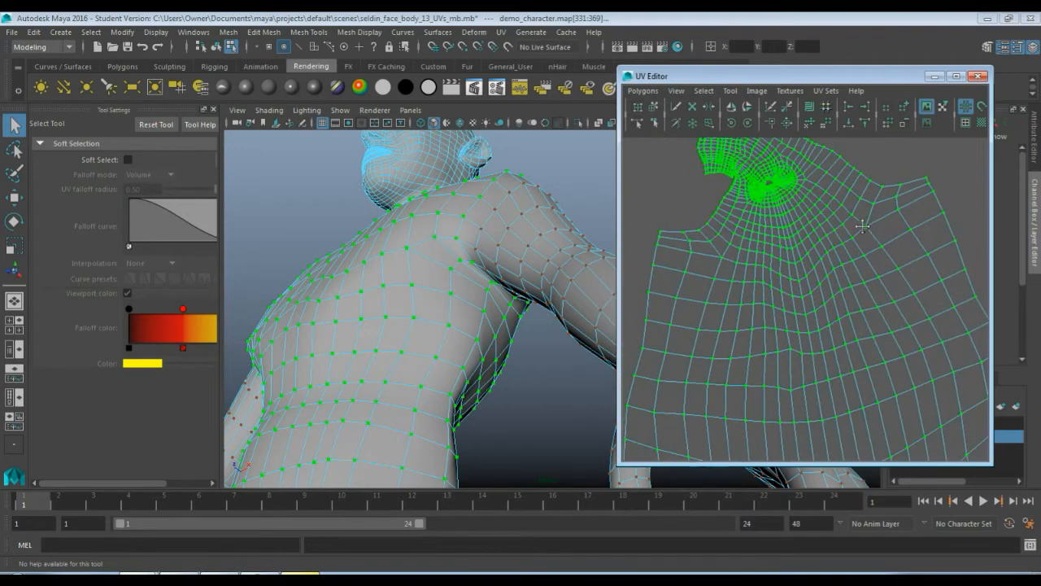
{"action": "scroll", "coordinate": [859, 309], "scroll_direction": "down", "scroll_amount": 2}
{"action": "scroll", "coordinate": [820, 335], "scroll_direction": "down", "scroll_amount": 2}
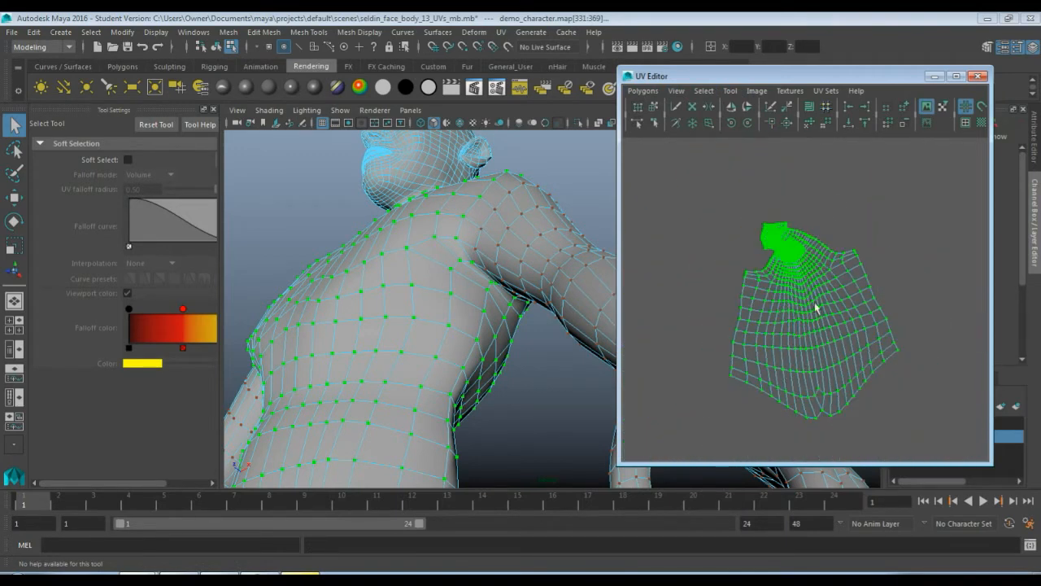
{"action": "scroll", "coordinate": [817, 306], "scroll_direction": "up", "scroll_amount": 3}
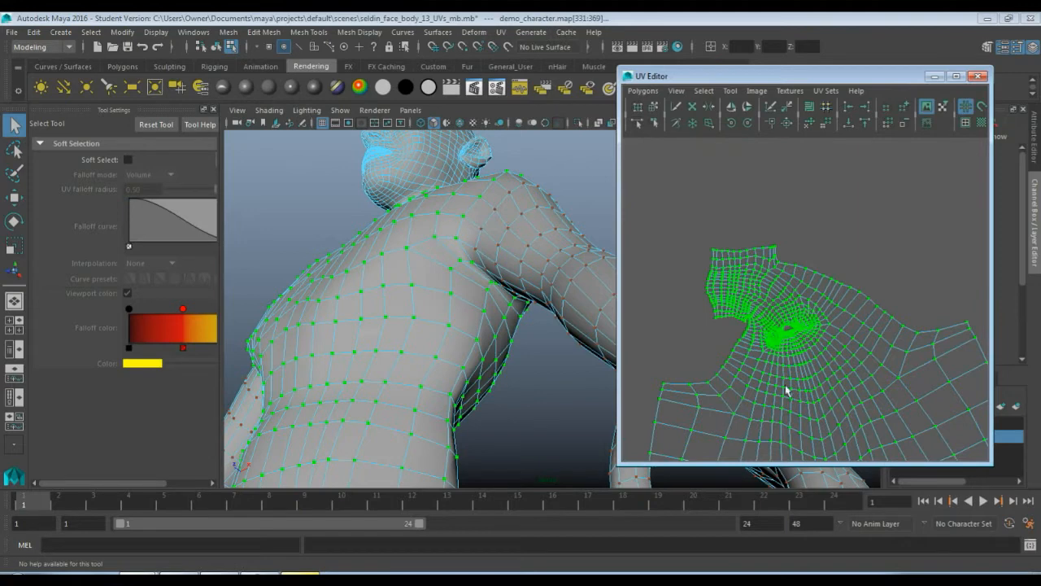
{"action": "scroll", "coordinate": [785, 384], "scroll_direction": "down", "scroll_amount": 3}
{"action": "scroll", "coordinate": [786, 384], "scroll_direction": "up", "scroll_amount": 2}
{"action": "middle_click_drag", "start_coordinate": [786, 384], "coordinate": [755, 312], "text": "alt"}
Unfold the torso shell interactively with the Smooth UV Tool and check the neck and shoulder area for overlaps.
{"action": "left_click", "coordinate": [732, 122]}
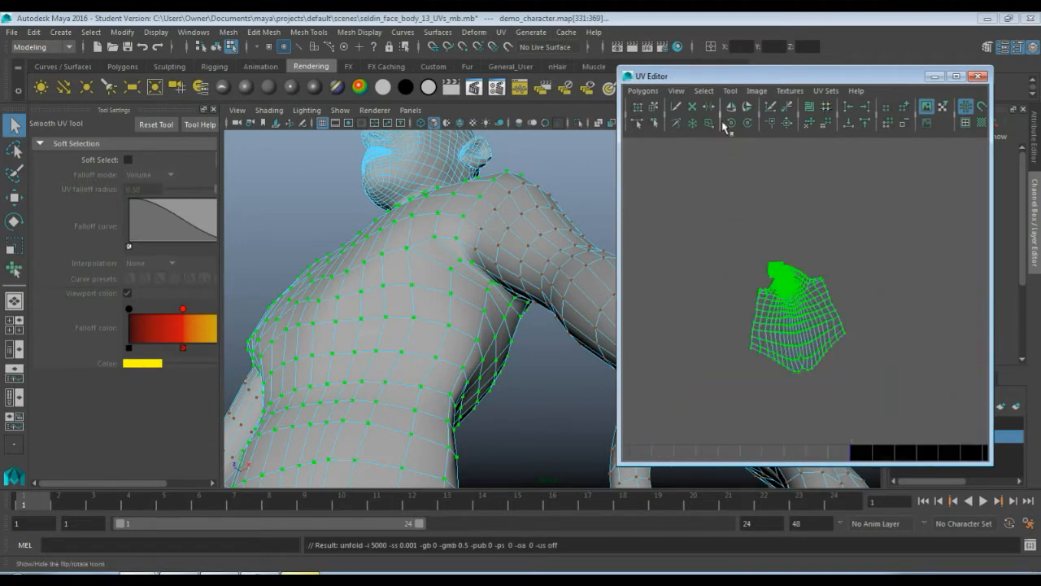
{"action": "left_click", "coordinate": [729, 90]}
{"action": "left_click", "coordinate": [759, 153]}
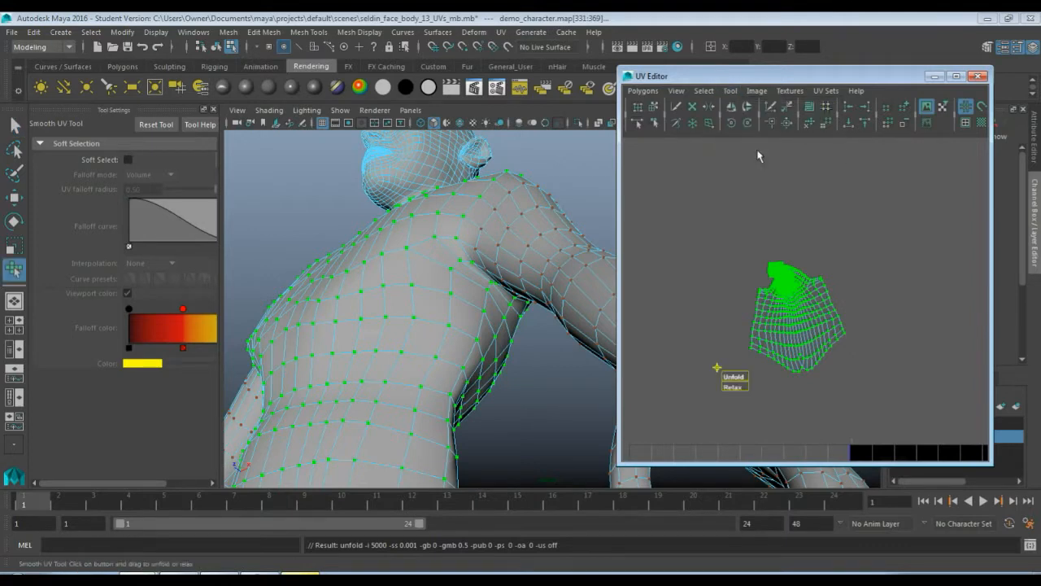
{"action": "left_click_drag", "start_coordinate": [741, 380], "coordinate": [995, 346]}
{"action": "right_click_drag", "start_coordinate": [785, 339], "coordinate": [806, 340], "text": "alt"}
{"action": "scroll", "coordinate": [806, 340], "scroll_direction": "up", "scroll_amount": 3}
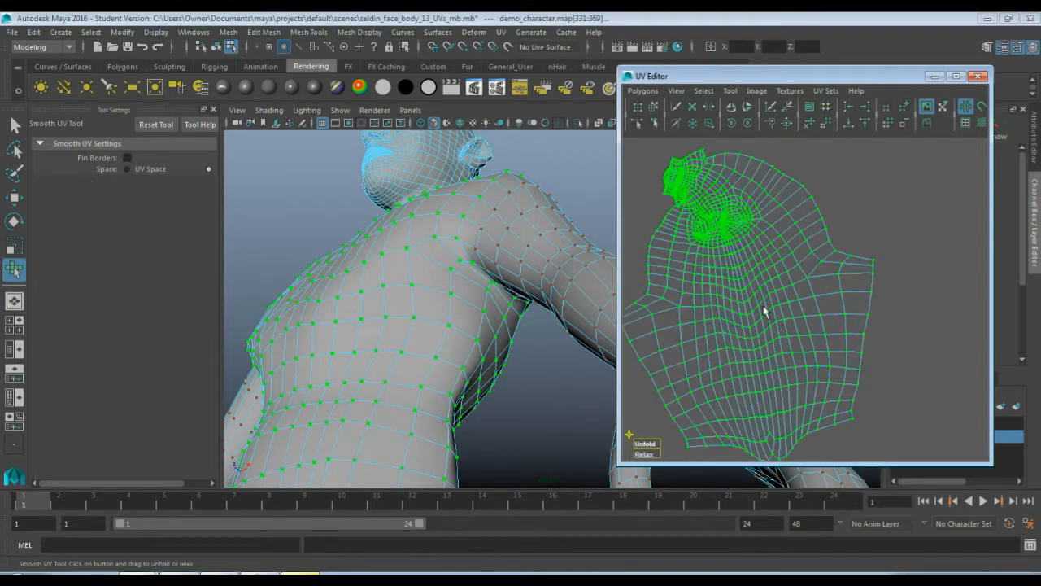
{"action": "middle_click_drag", "start_coordinate": [751, 256], "coordinate": [851, 342], "text": "alt"}
{"action": "scroll", "coordinate": [851, 342], "scroll_direction": "up", "scroll_amount": 3}
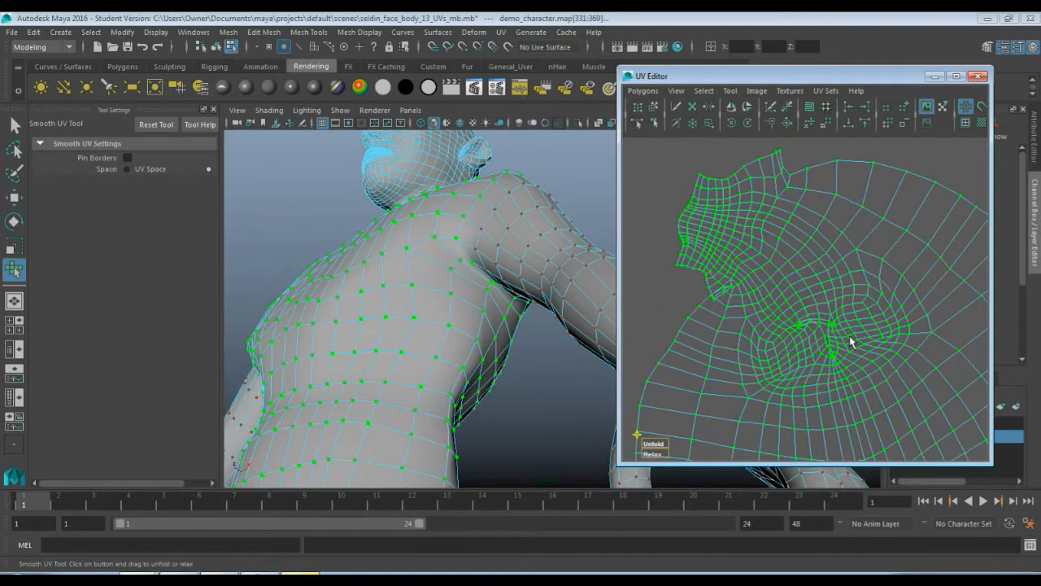
Continue unfolding the whole torso shell with the Smooth UV Tool to even out its front and back halves.
{"action": "scroll", "coordinate": [851, 342], "scroll_direction": "down", "scroll_amount": 3}
{"action": "left_click_drag", "start_coordinate": [704, 394], "coordinate": [955, 349]}
{"action": "scroll", "coordinate": [738, 380], "scroll_direction": "down", "scroll_amount": 3}
{"action": "scroll", "coordinate": [743, 389], "scroll_direction": "up", "scroll_amount": 5}
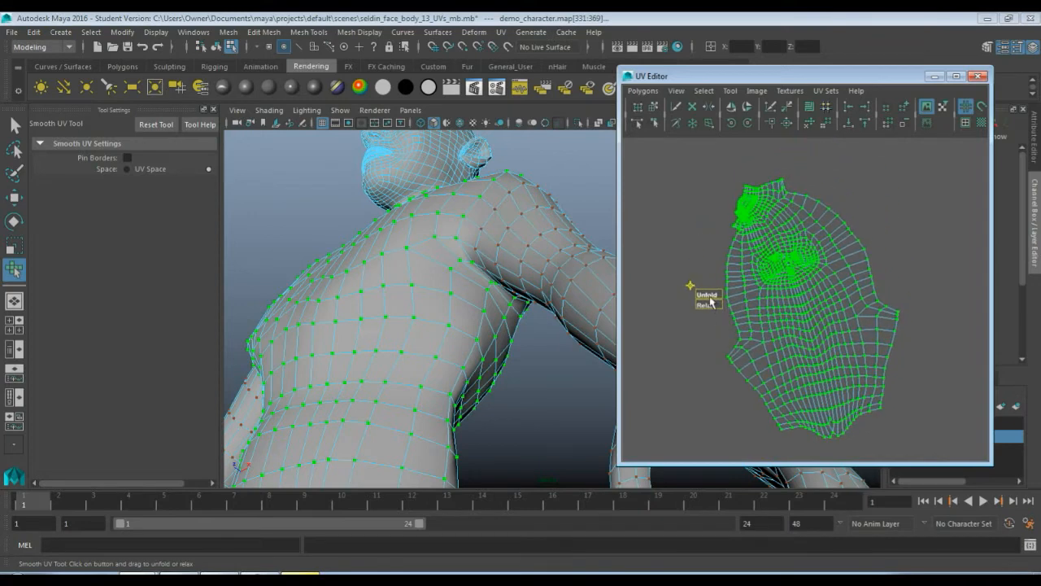
{"action": "left_click_drag", "start_coordinate": [710, 302], "coordinate": [769, 329]}
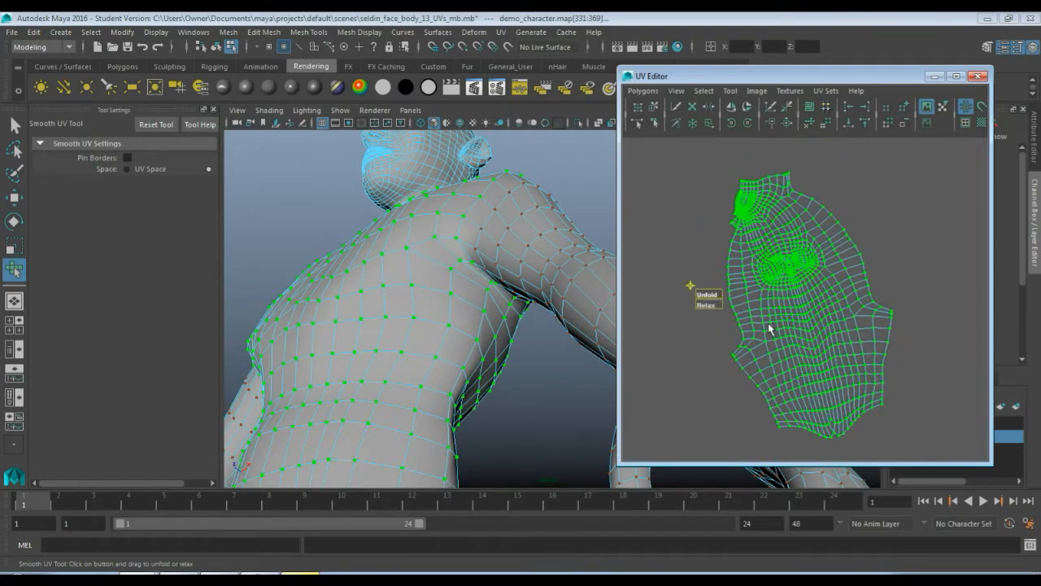
{"action": "left_click_drag", "start_coordinate": [707, 296], "coordinate": [709, 296]}
{"action": "left_click_drag", "start_coordinate": [971, 253], "coordinate": [968, 254]}
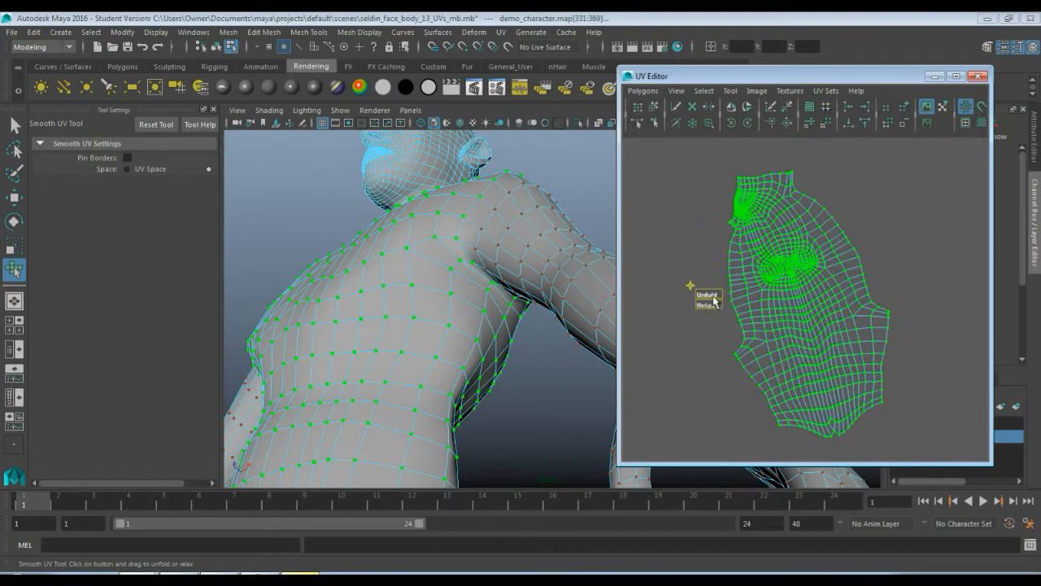
Alternate unfolding and relaxing the whole torso shell with the Smooth UV Tool to even out its grid spacing.
{"action": "left_click_drag", "start_coordinate": [702, 295], "coordinate": [777, 293]}
{"action": "left_click_drag", "start_coordinate": [706, 310], "coordinate": [801, 265]}
{"action": "left_click_drag", "start_coordinate": [705, 299], "coordinate": [734, 292]}
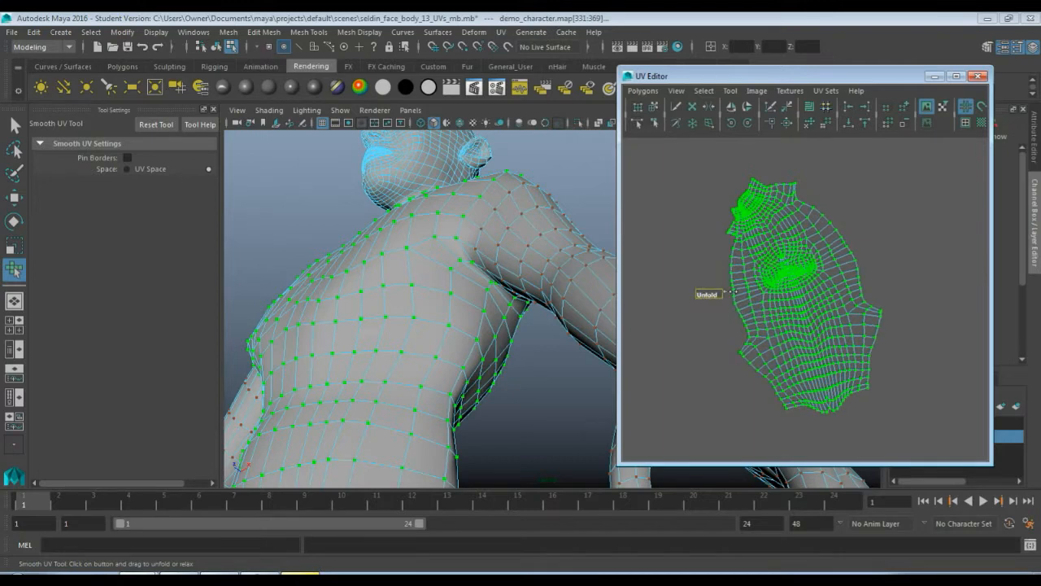
{"action": "left_click_drag", "start_coordinate": [824, 268], "coordinate": [824, 268]}
{"action": "left_click_drag", "start_coordinate": [708, 305], "coordinate": [910, 258]}
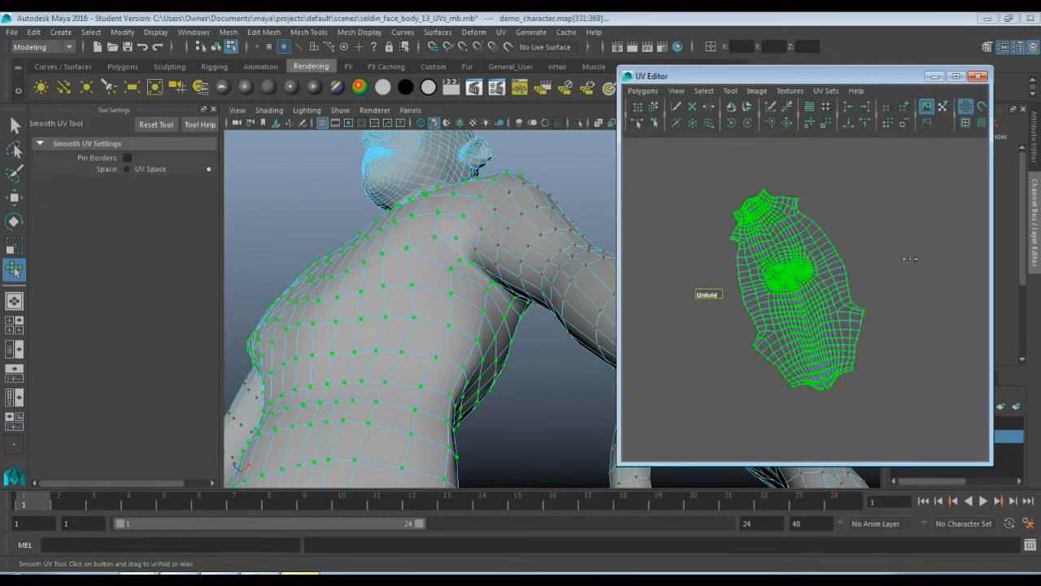
{"action": "left_click_drag", "start_coordinate": [840, 282], "coordinate": [831, 308]}
Unfold the torso shell further, relax it lightly with the Smooth UV Tool, and undo the last relax.
{"action": "scroll", "coordinate": [740, 322], "scroll_direction": "up", "scroll_amount": 5}
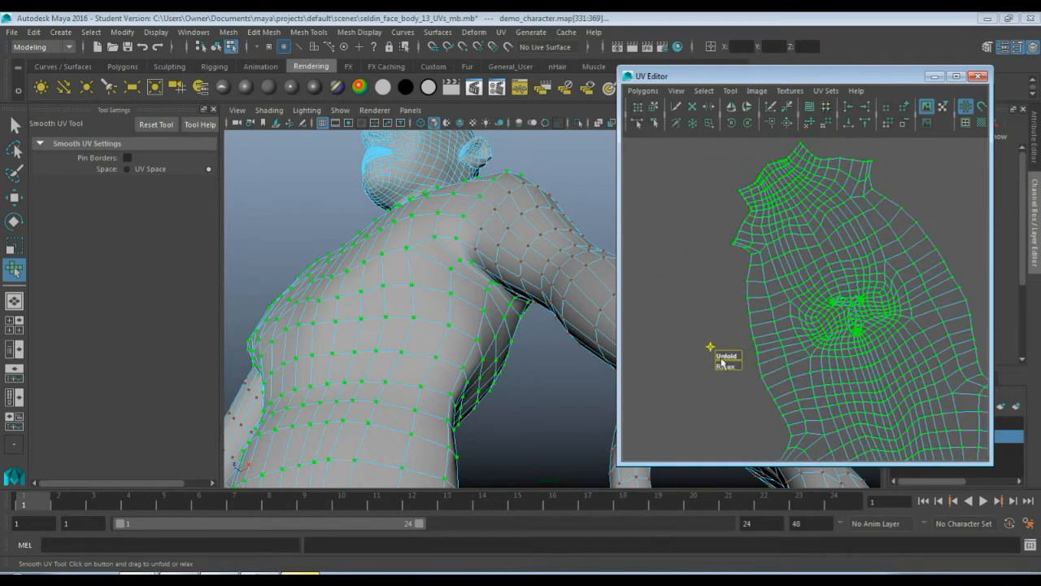
{"action": "left_click_drag", "start_coordinate": [723, 357], "coordinate": [823, 344]}
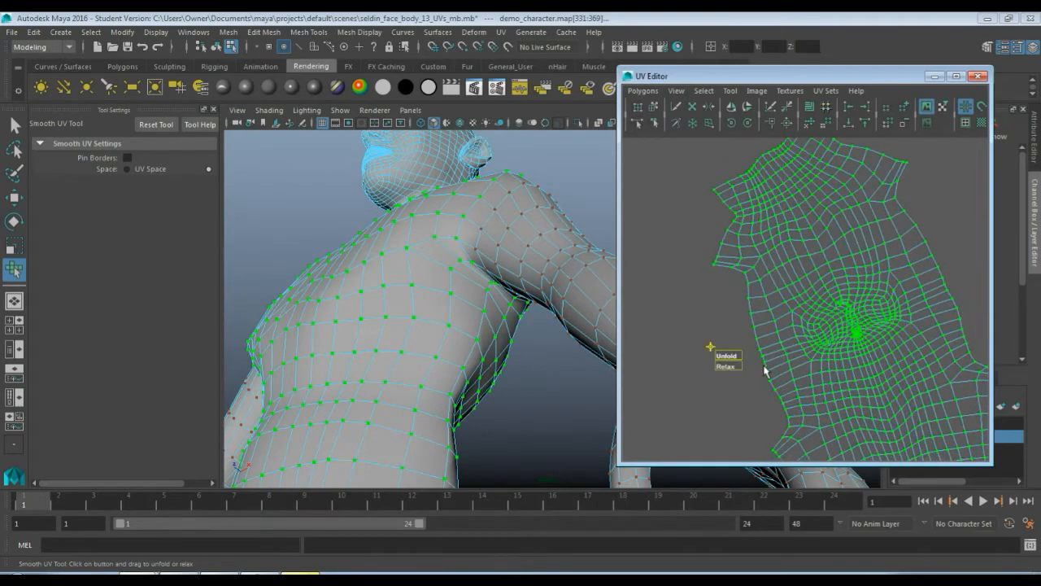
{"action": "scroll", "coordinate": [777, 369], "scroll_direction": "down", "scroll_amount": 2}
{"action": "left_click_drag", "start_coordinate": [756, 334], "coordinate": [976, 291]}
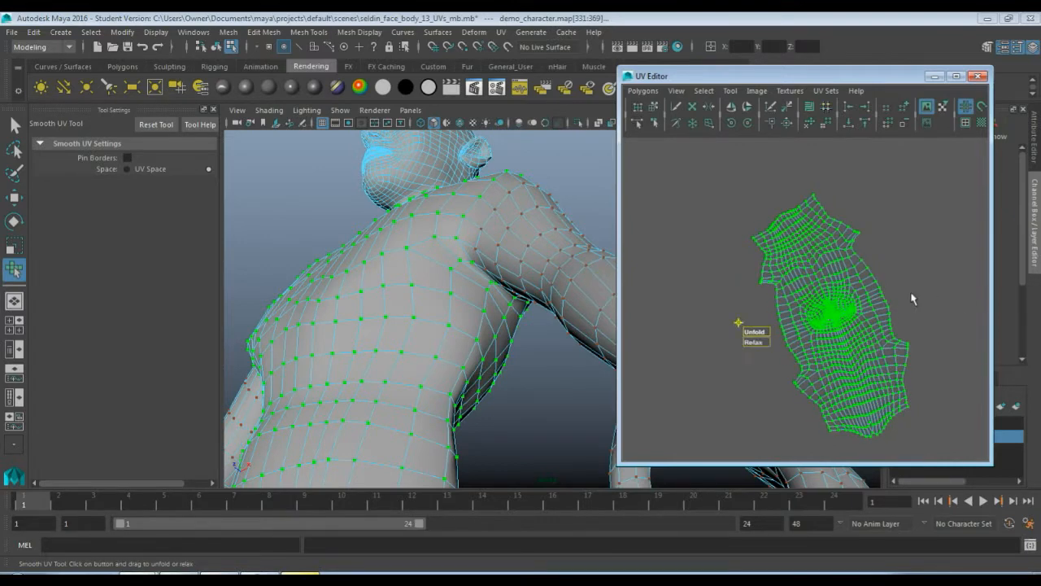
{"action": "left_click_drag", "start_coordinate": [755, 333], "coordinate": [834, 319]}
{"action": "left_click_drag", "start_coordinate": [757, 342], "coordinate": [858, 336]}
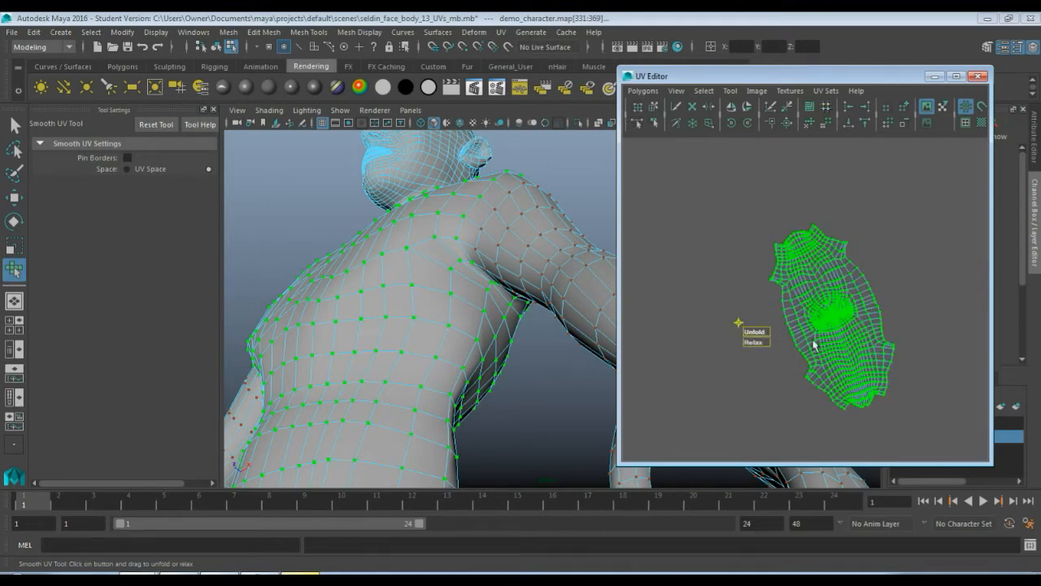
{"action": "left_click_drag", "start_coordinate": [756, 342], "coordinate": [780, 340]}
{"action": "key", "text": "ctrl+z"}
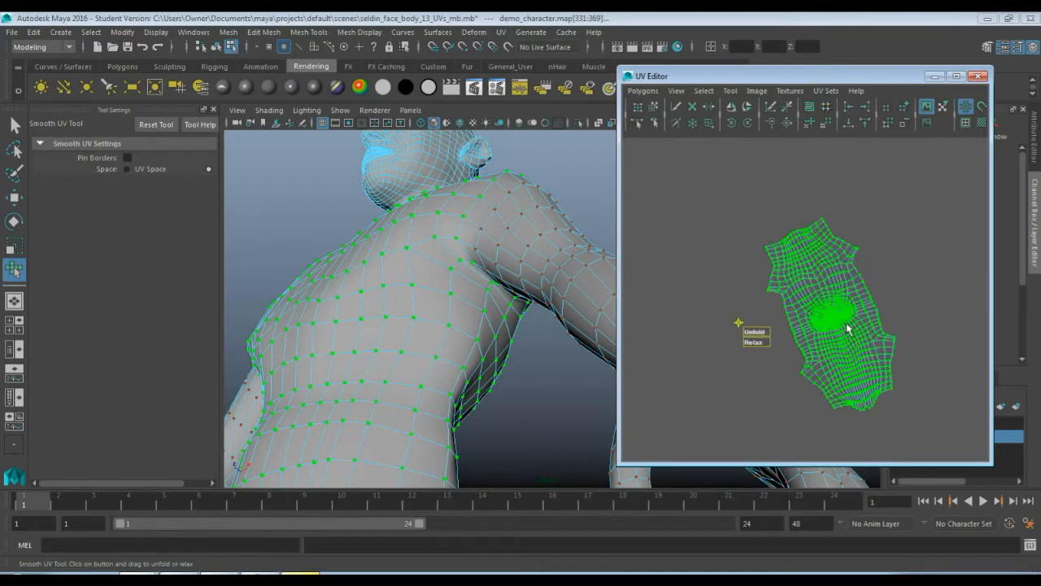
Examine the torso shell in the UV Editor, checking the lower edge and the pinched neck opening for overlapping UVs.
{"action": "scroll", "coordinate": [847, 345], "scroll_direction": "up", "scroll_amount": 3}
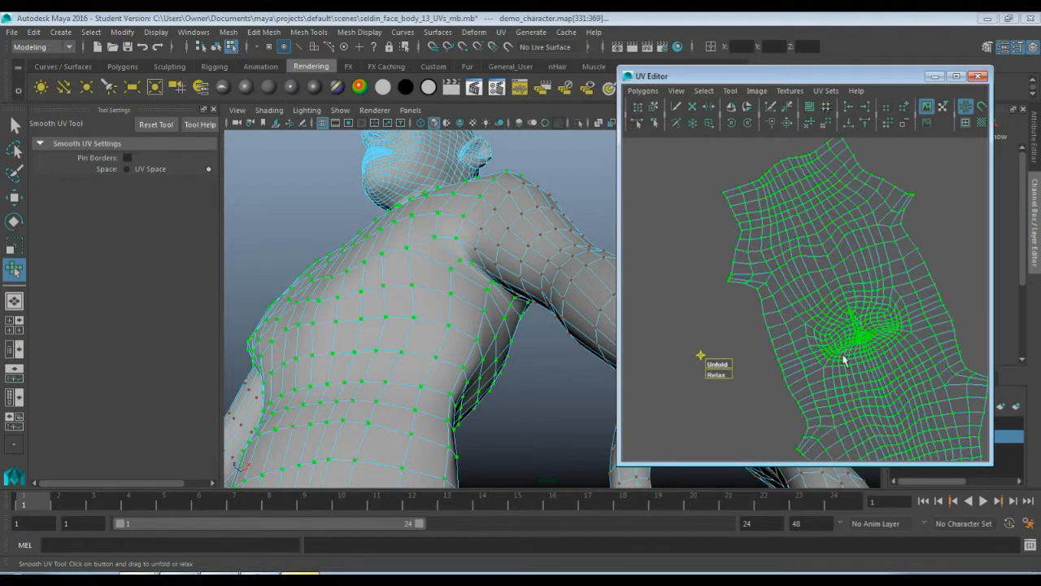
{"action": "middle_click_drag", "start_coordinate": [843, 391], "coordinate": [772, 317], "text": "alt"}
{"action": "scroll", "coordinate": [782, 329], "scroll_direction": "up", "scroll_amount": 4}
{"action": "middle_click_drag", "start_coordinate": [732, 191], "coordinate": [732, 134], "text": "alt"}
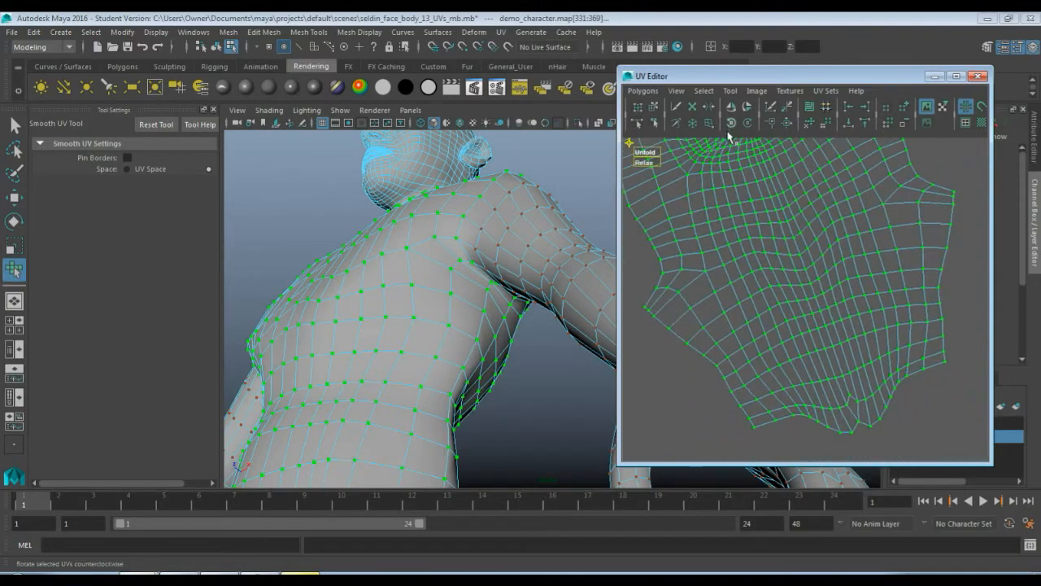
{"action": "middle_click_drag", "start_coordinate": [786, 236], "coordinate": [804, 285], "text": "alt"}
{"action": "scroll", "coordinate": [804, 287], "scroll_direction": "down", "scroll_amount": 3}
{"action": "scroll", "coordinate": [818, 296], "scroll_direction": "up", "scroll_amount": 5}
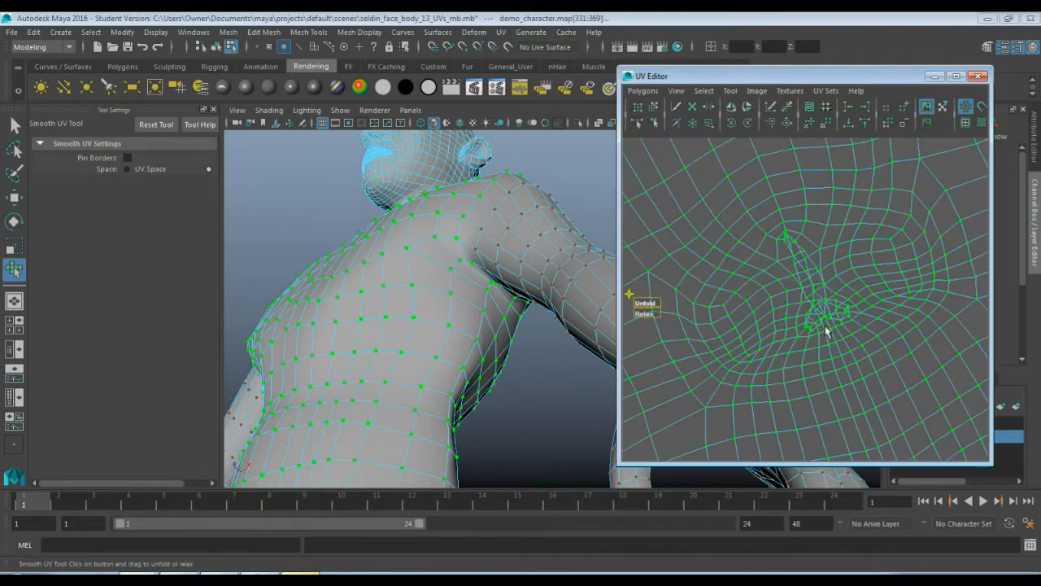
{"action": "scroll", "coordinate": [846, 277], "scroll_direction": "down", "scroll_amount": 3}
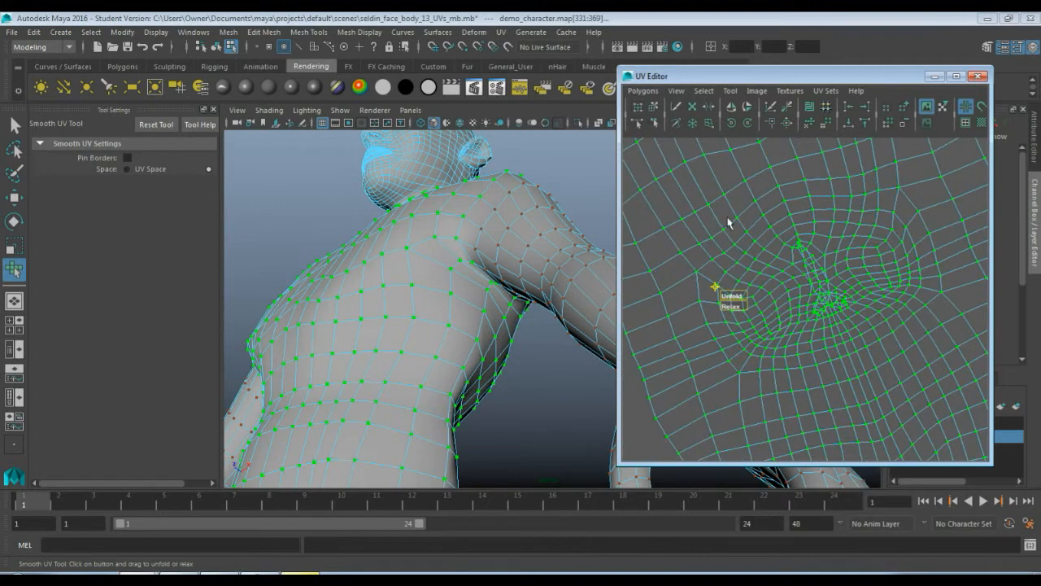
Select the UVs around the pinched neck opening and relax them with the Smooth UV Tool.
{"action": "left_click_drag", "start_coordinate": [688, 209], "coordinate": [955, 363]}
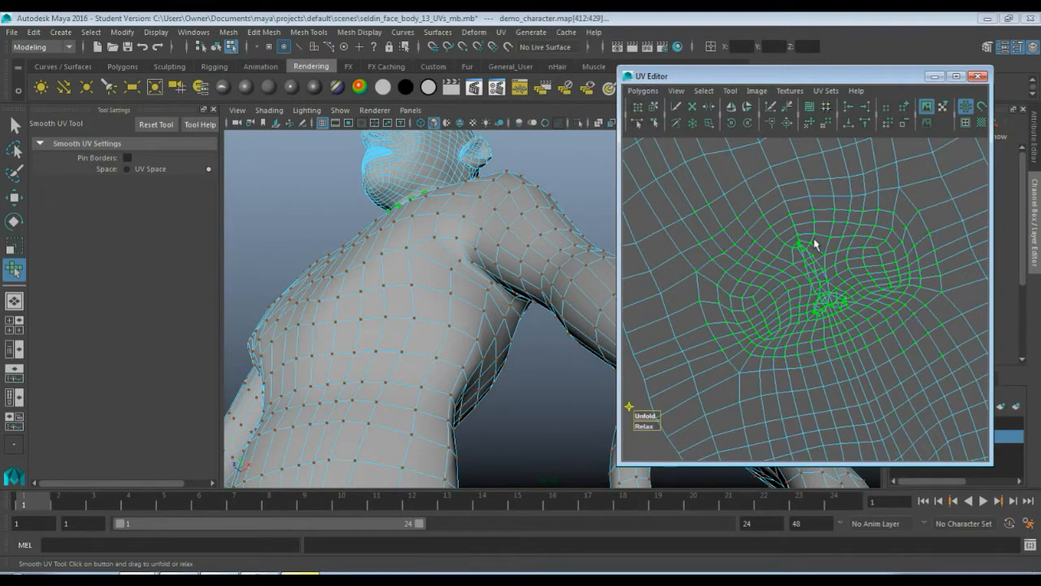
{"action": "key", "text": "q"}
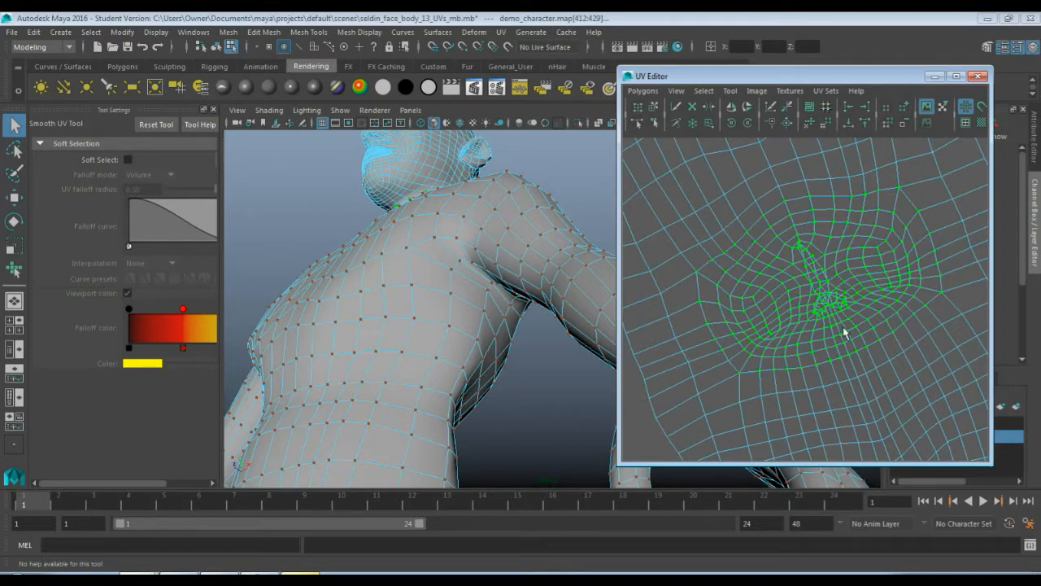
{"action": "left_click", "coordinate": [730, 90]}
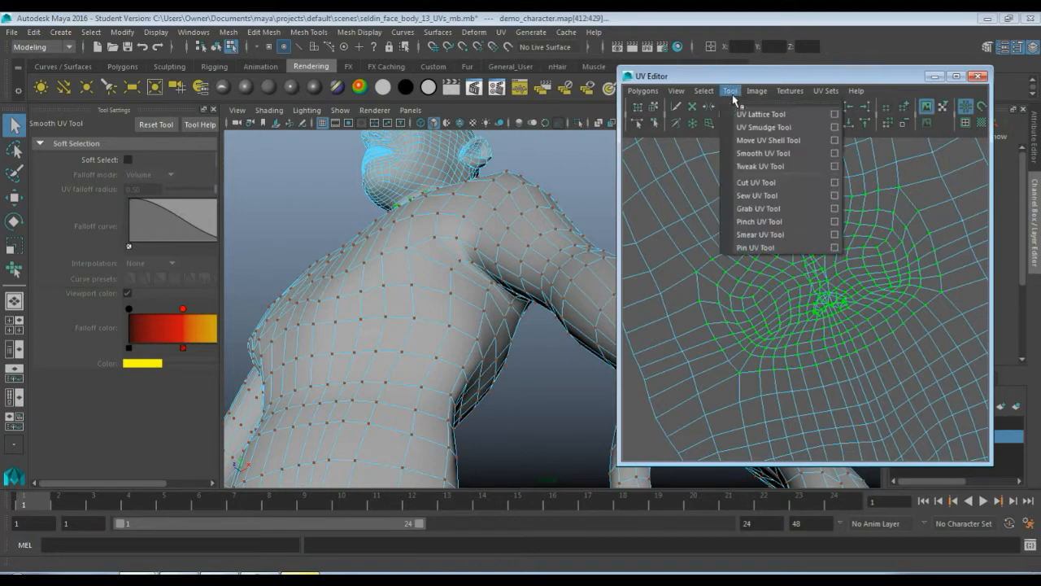
{"action": "left_click", "coordinate": [763, 154]}
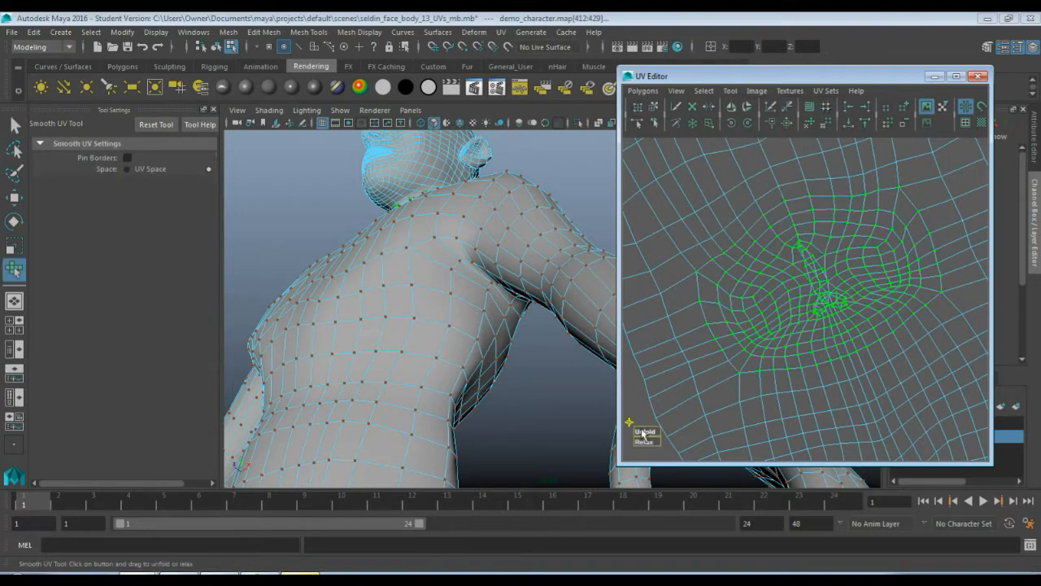
{"action": "left_click_drag", "start_coordinate": [642, 442], "coordinate": [678, 404]}
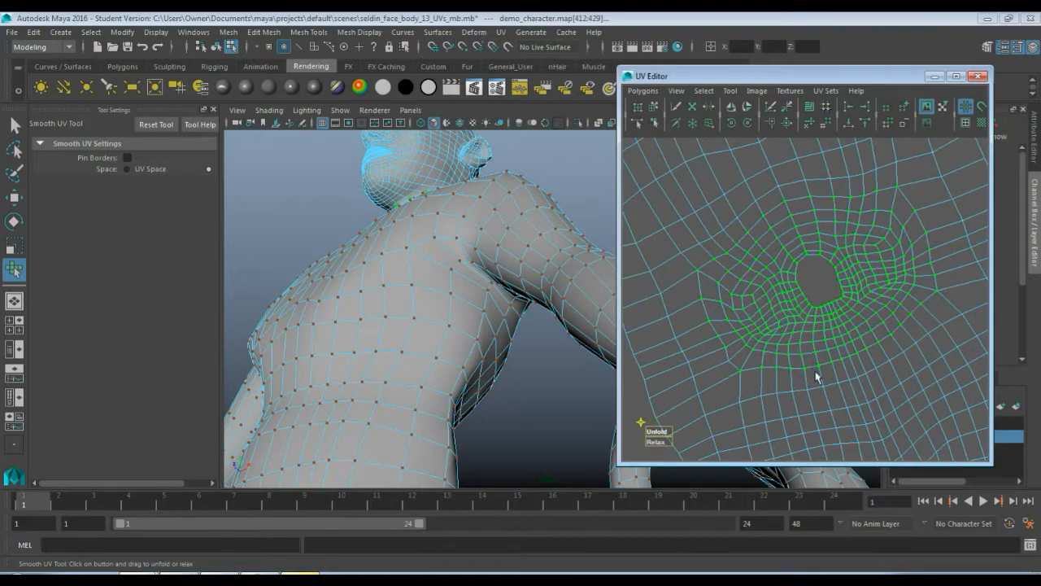
{"action": "middle_click_drag", "start_coordinate": [817, 376], "coordinate": [809, 342], "text": "alt"}
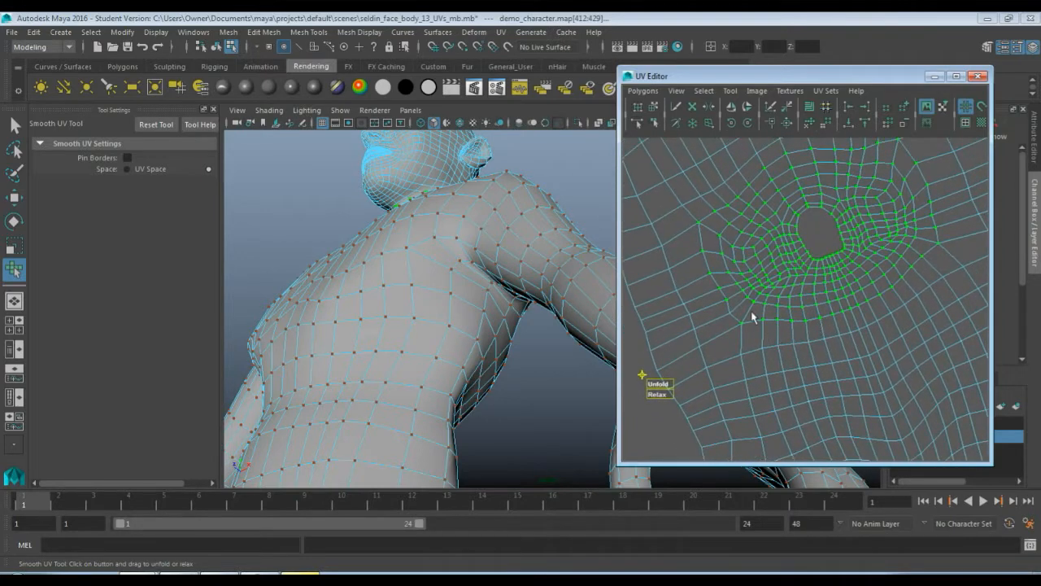
{"action": "left_click", "coordinate": [749, 344]}
{"action": "scroll", "coordinate": [757, 311], "scroll_direction": "up", "scroll_amount": 1}
{"action": "middle_click_drag", "start_coordinate": [757, 312], "coordinate": [759, 353], "text": "alt"}
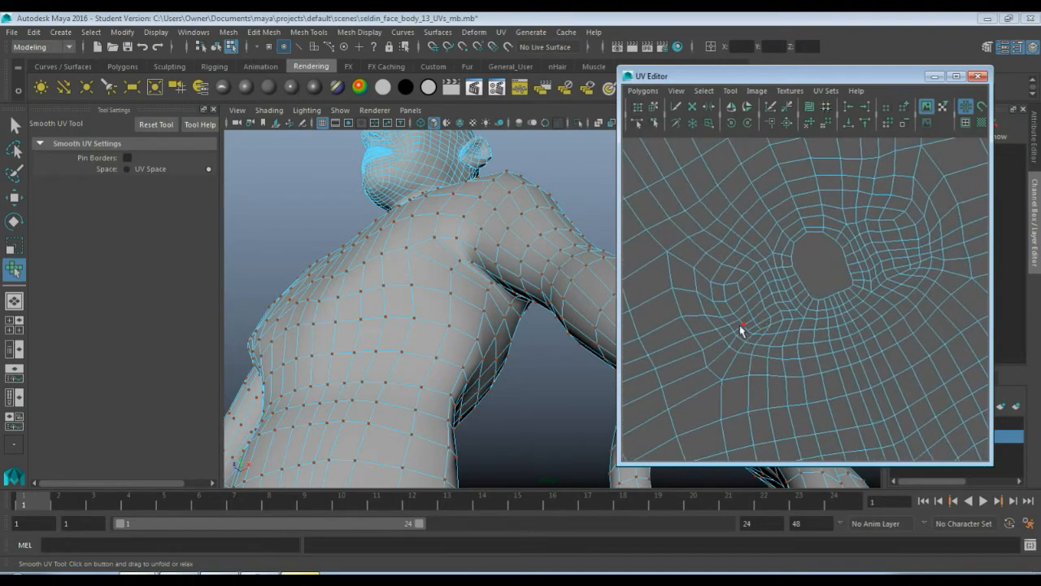
{"action": "scroll", "coordinate": [739, 324], "scroll_direction": "down", "scroll_amount": 3}
{"action": "scroll", "coordinate": [739, 324], "scroll_direction": "up", "scroll_amount": 3}
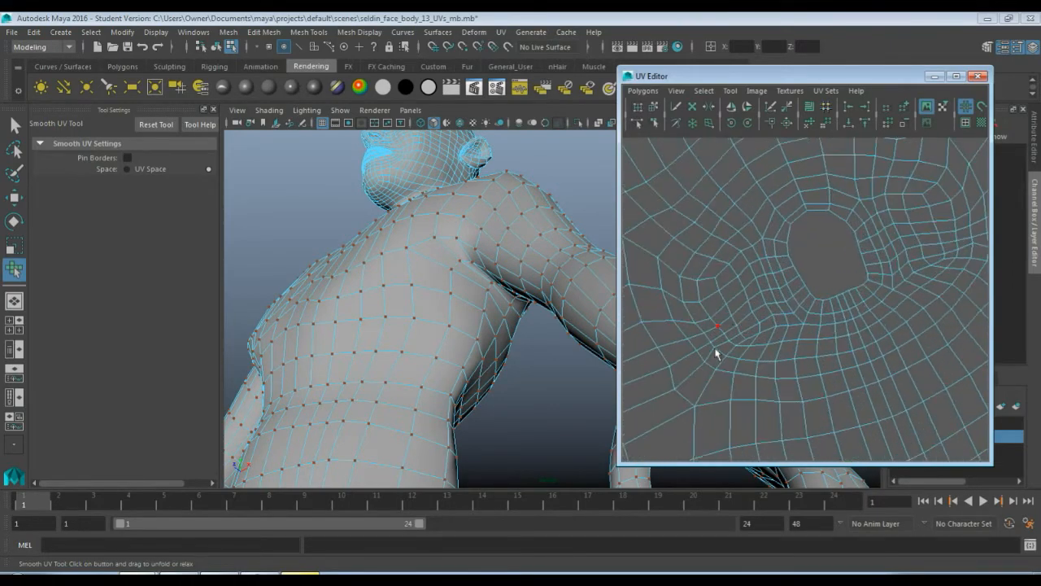
{"action": "left_click", "coordinate": [733, 91]}
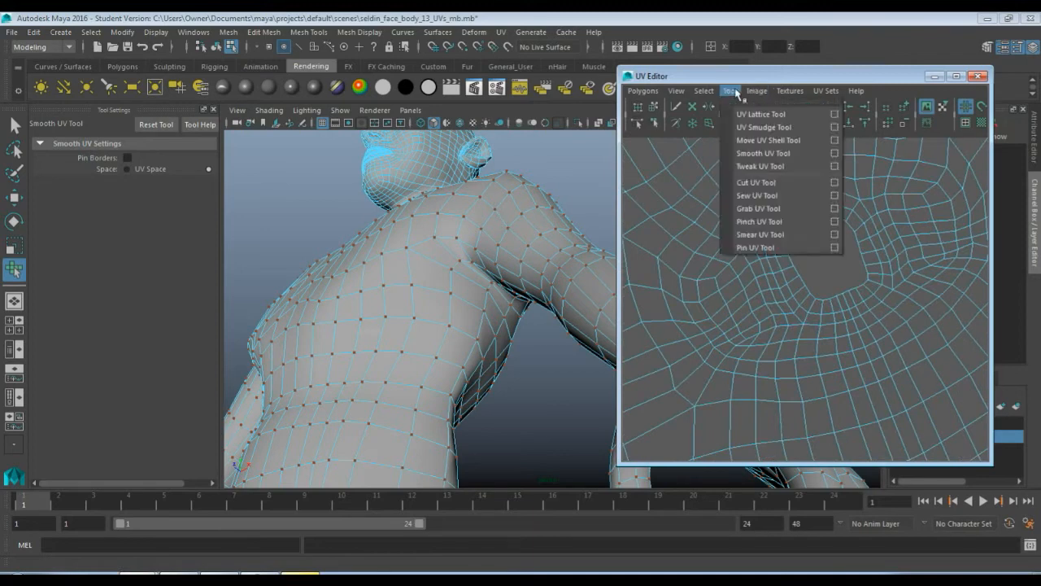
{"action": "left_click", "coordinate": [763, 153]}
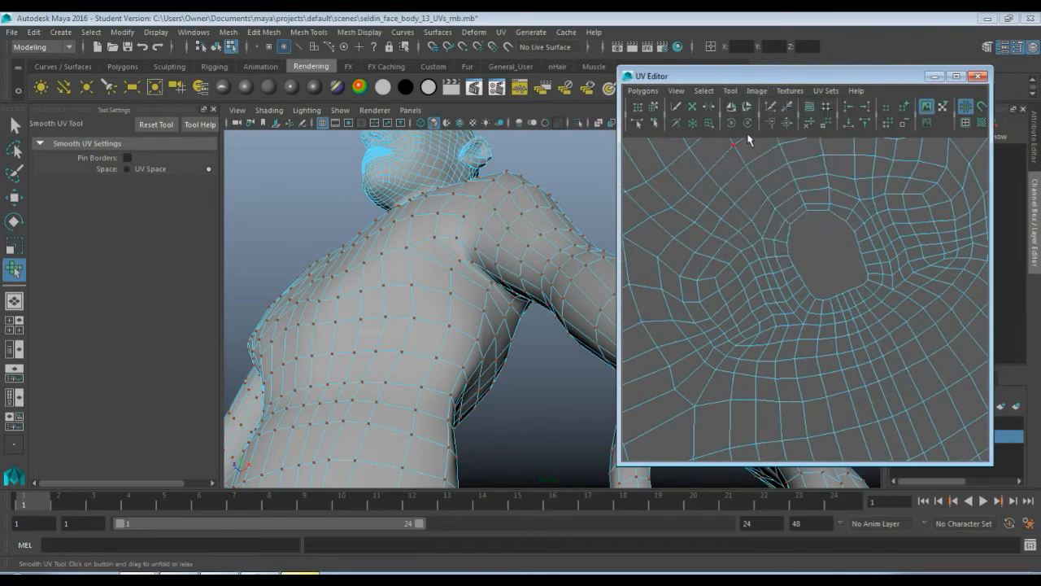
{"action": "left_click", "coordinate": [730, 91]}
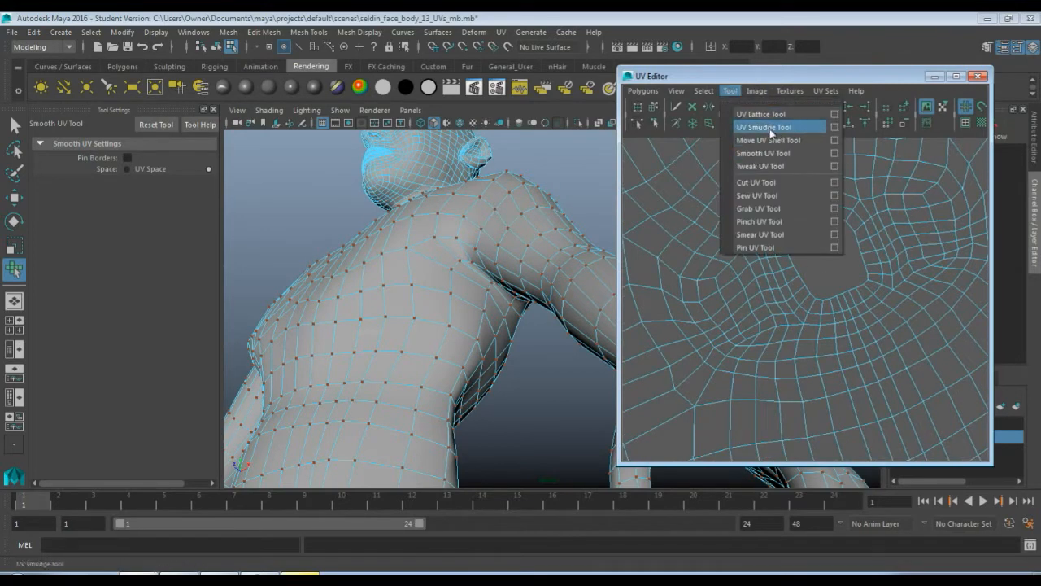
{"action": "left_click", "coordinate": [764, 127]}
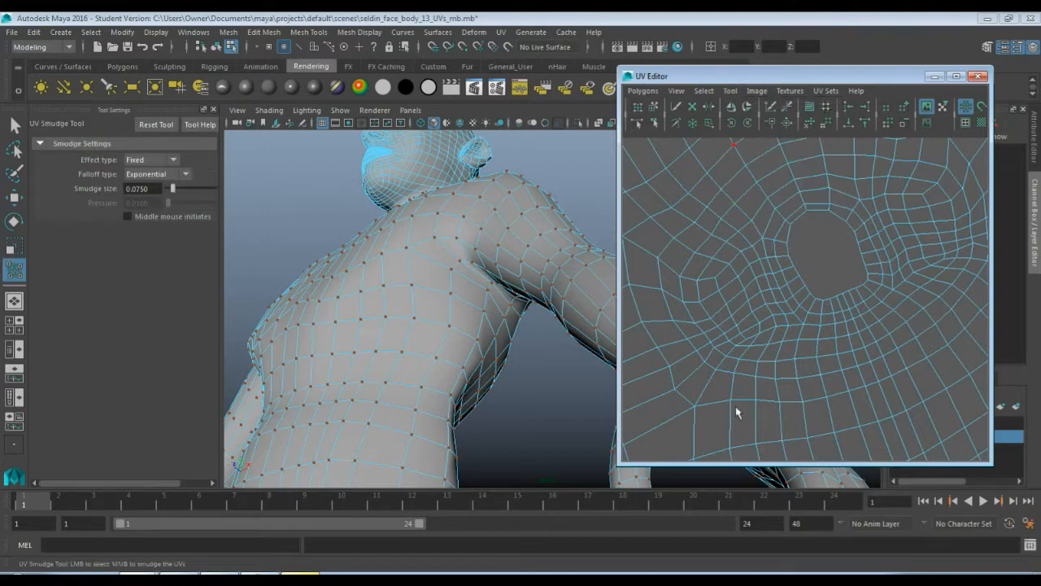
{"action": "left_click", "coordinate": [712, 371]}
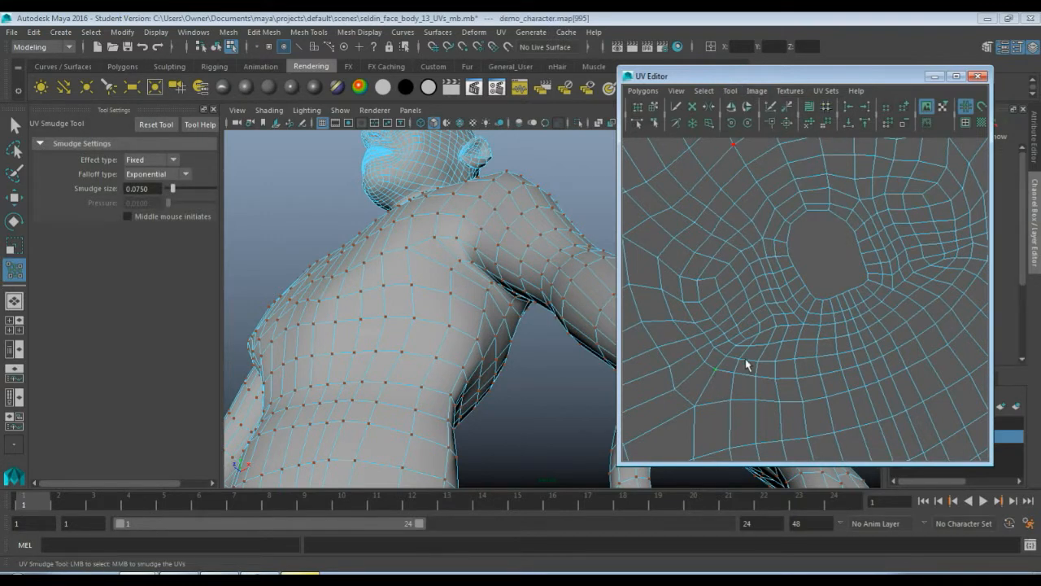
{"action": "left_click", "coordinate": [740, 95]}
{"action": "left_click", "coordinate": [739, 95]}
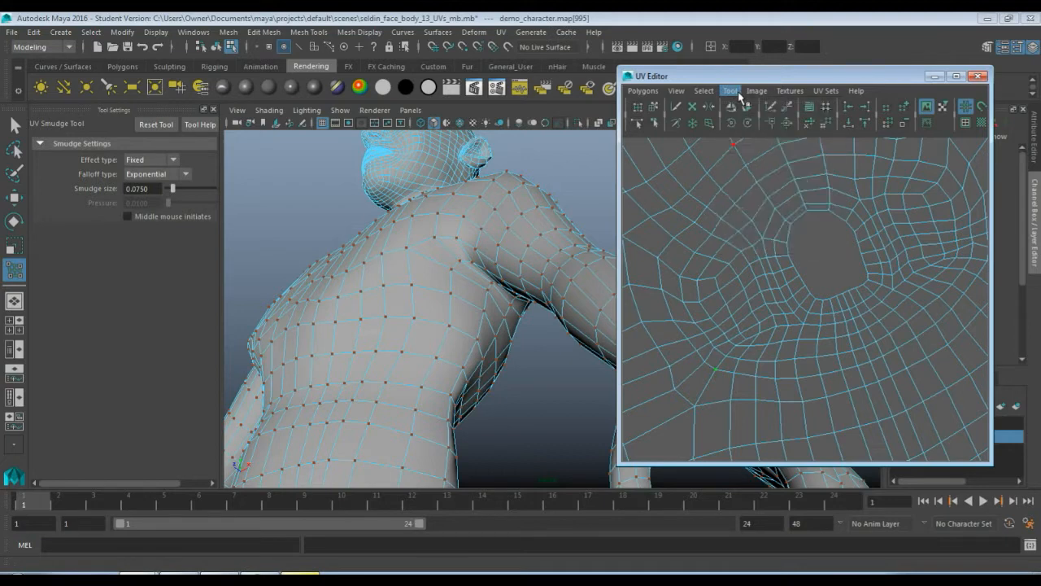
{"action": "scroll", "coordinate": [765, 313], "scroll_direction": "down", "scroll_amount": 2}
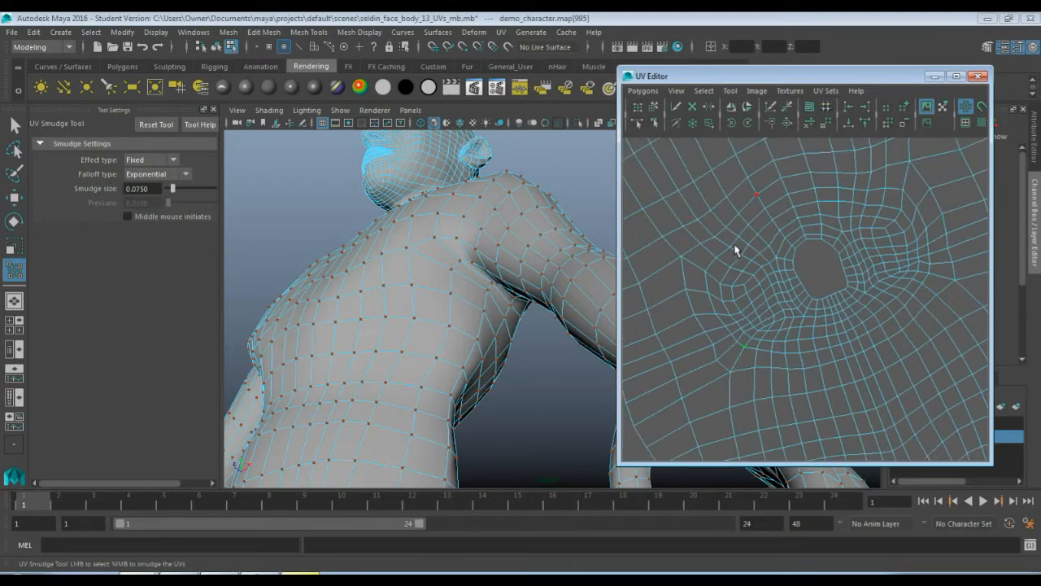
{"action": "key", "text": "ctrl+z"}
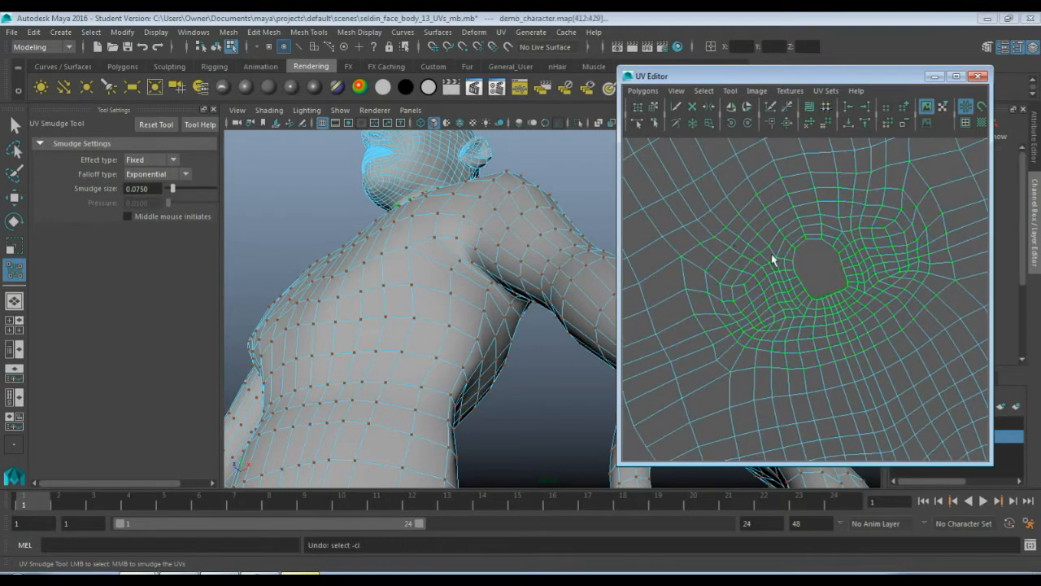
Activate the UV Smudge Tool on the selected neck UVs and reduce its smudge size to 0.0041.
{"action": "left_click", "coordinate": [732, 91]}
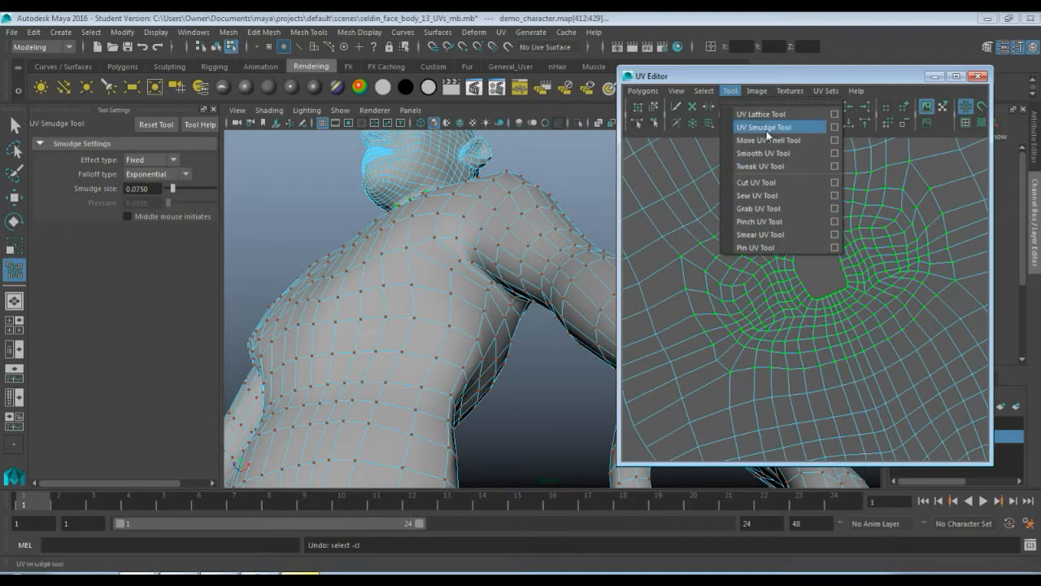
{"action": "left_click", "coordinate": [765, 127]}
{"action": "scroll", "coordinate": [769, 373], "scroll_direction": "up", "scroll_amount": 2}
{"action": "middle_click_drag", "start_coordinate": [767, 362], "coordinate": [792, 313], "text": "alt"}
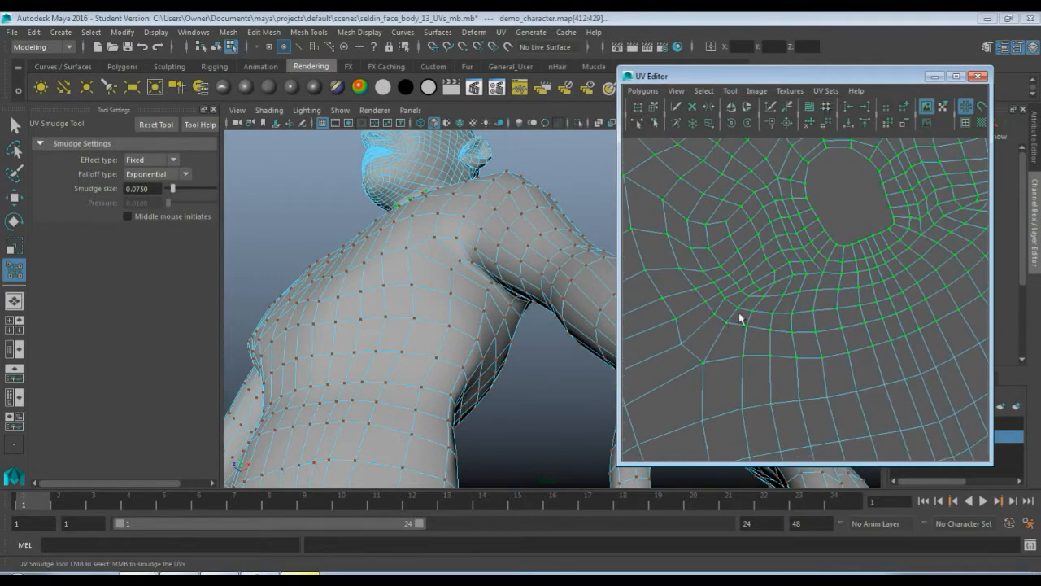
{"action": "scroll", "coordinate": [740, 317], "scroll_direction": "down", "scroll_amount": 4}
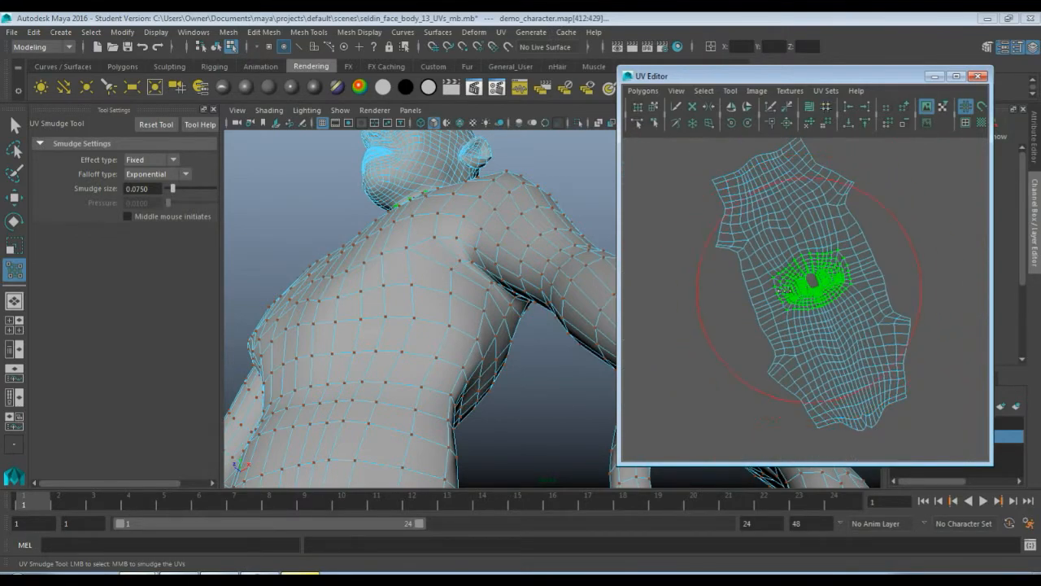
{"action": "left_click_drag", "start_coordinate": [732, 306], "coordinate": [683, 311]}
{"action": "scroll", "coordinate": [787, 336], "scroll_direction": "up", "scroll_amount": 4}
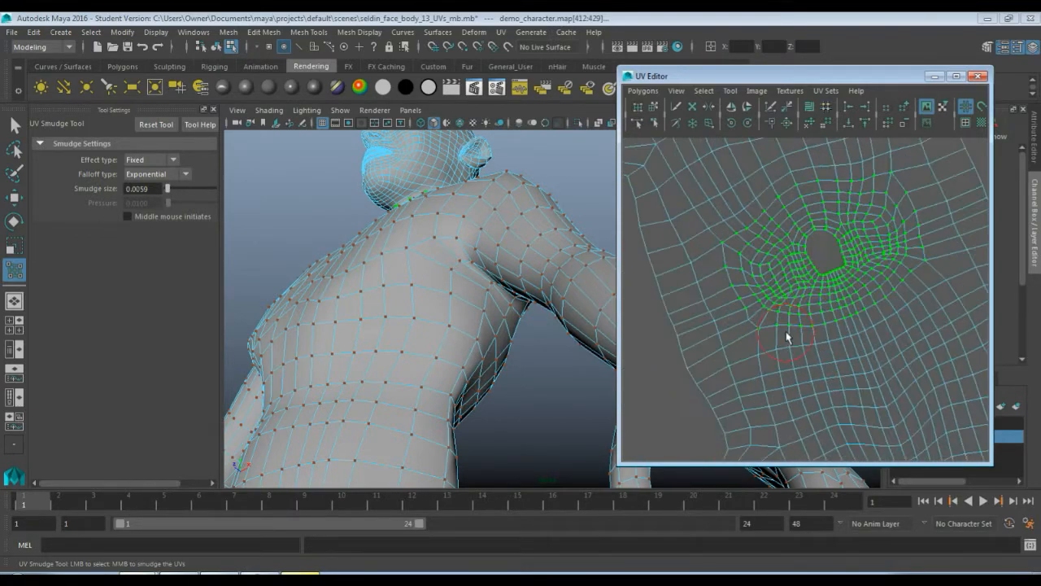
{"action": "left_click_drag", "start_coordinate": [779, 317], "coordinate": [762, 316]}
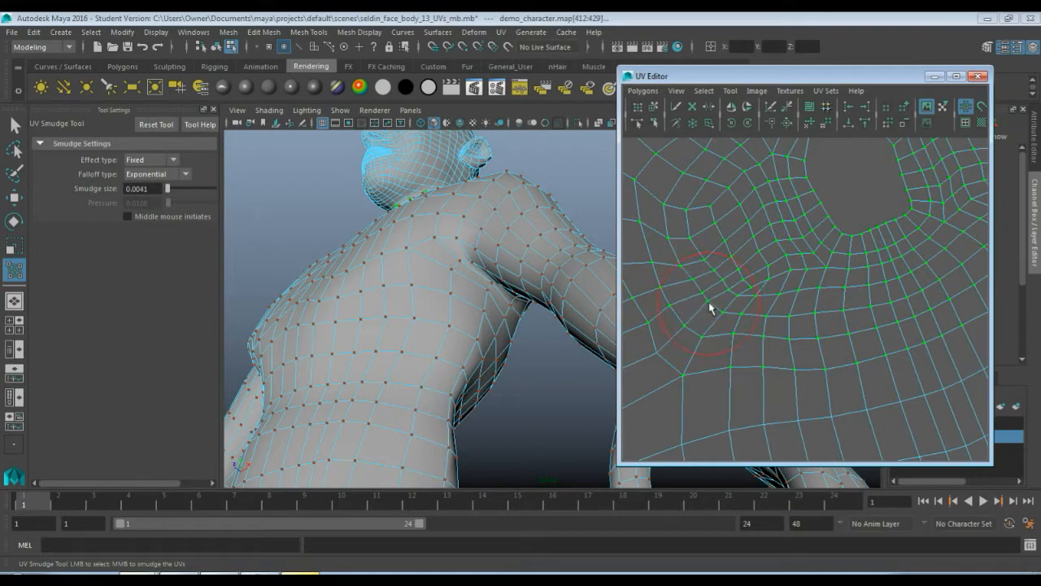
Smudge the crowded UVs on both sides of the neck opening to spread the surrounding edges more evenly.
{"action": "key", "text": "space"}
{"action": "middle_click_drag", "start_coordinate": [809, 288], "coordinate": [790, 344], "text": "alt"}
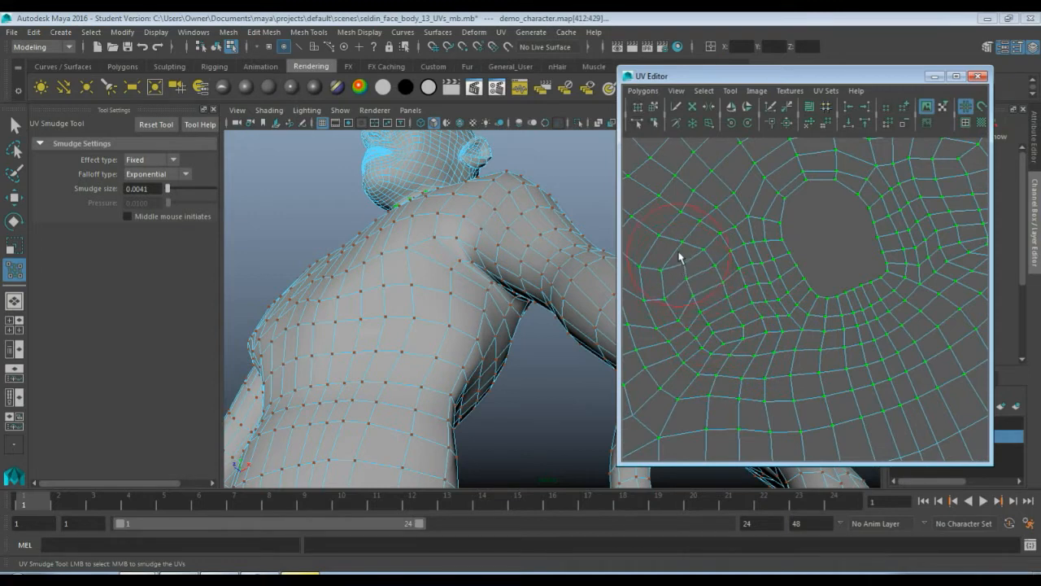
{"action": "mouse_move", "coordinate": [715, 214]}
{"action": "middle_mouse_down", "text": "alt"}
{"action": "mouse_move", "coordinate": [732, 255]}
{"action": "mouse_move", "coordinate": [707, 276]}
{"action": "middle_mouse_up", "text": "alt"}
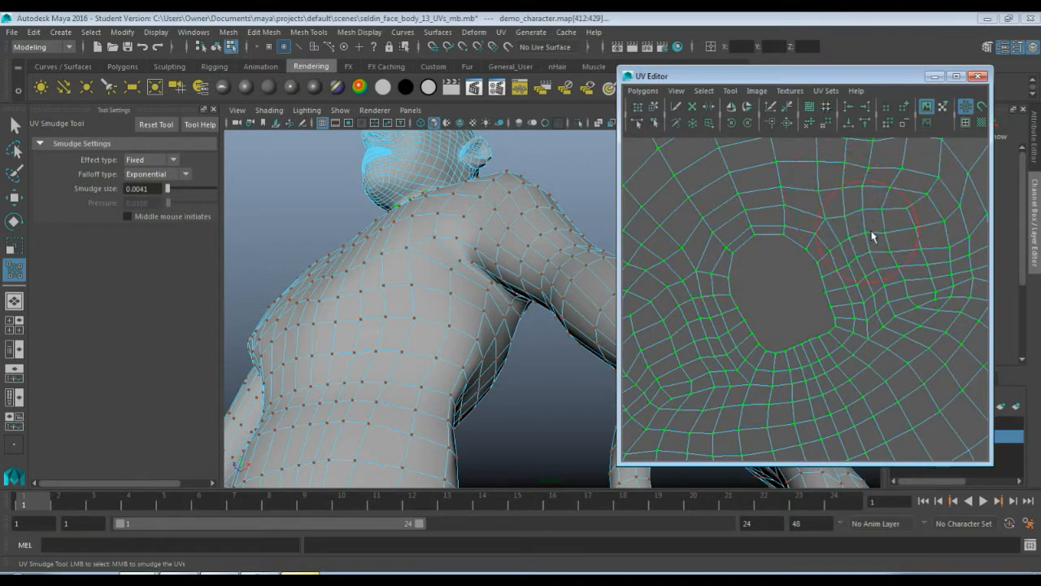
{"action": "mouse_move", "coordinate": [877, 259]}
{"action": "middle_mouse_down"}
{"action": "mouse_move", "coordinate": [894, 292]}
{"action": "mouse_move", "coordinate": [935, 283]}
{"action": "mouse_move", "coordinate": [932, 302]}
{"action": "mouse_move", "coordinate": [950, 284]}
{"action": "mouse_move", "coordinate": [931, 245]}
{"action": "mouse_move", "coordinate": [854, 248]}
{"action": "mouse_move", "coordinate": [888, 250]}
{"action": "mouse_move", "coordinate": [883, 235]}
{"action": "mouse_move", "coordinate": [887, 254]}
{"action": "mouse_move", "coordinate": [867, 239]}
{"action": "mouse_move", "coordinate": [918, 249]}
{"action": "mouse_move", "coordinate": [895, 256]}
{"action": "mouse_move", "coordinate": [924, 271]}
{"action": "middle_mouse_up"}
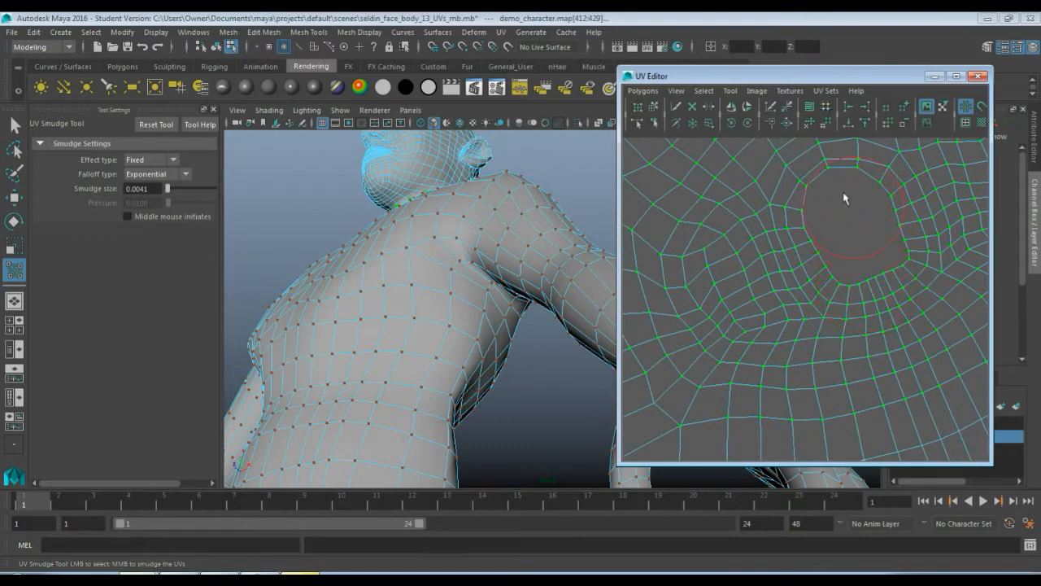
Smudge the remaining bunched UVs along the upper rim and one side of the neck opening to even out their spacing.
{"action": "middle_click_drag", "start_coordinate": [827, 172], "coordinate": [830, 170]}
{"action": "middle_click_drag", "start_coordinate": [706, 256], "coordinate": [707, 259]}
{"action": "mouse_move", "coordinate": [776, 255]}
{"action": "middle_mouse_down", "text": "alt"}
{"action": "mouse_move", "coordinate": [725, 292]}
{"action": "mouse_move", "coordinate": [752, 248]}
{"action": "middle_mouse_up", "text": "alt"}
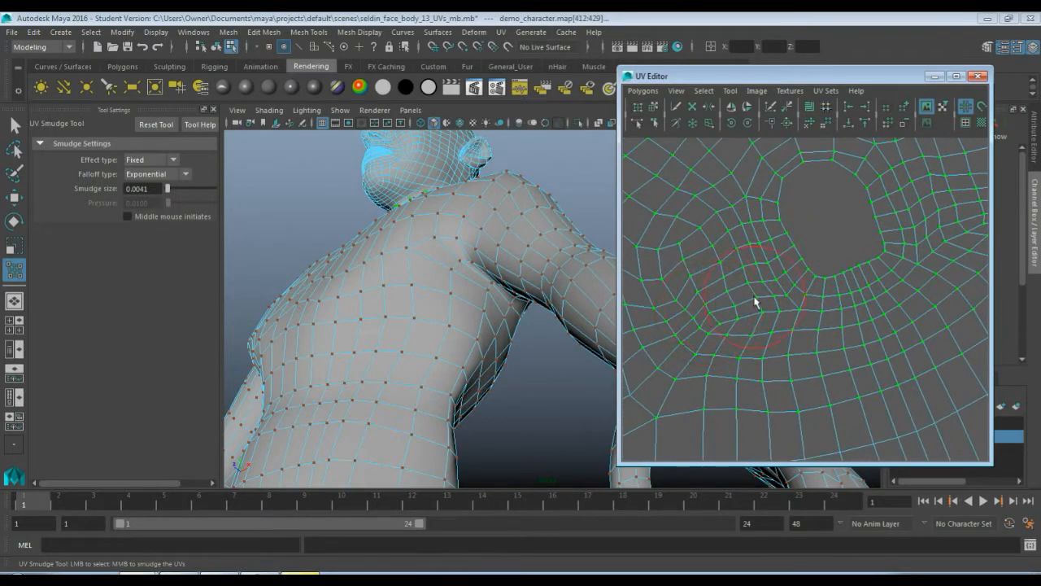
{"action": "scroll", "coordinate": [861, 286], "scroll_direction": "down", "scroll_amount": 5}
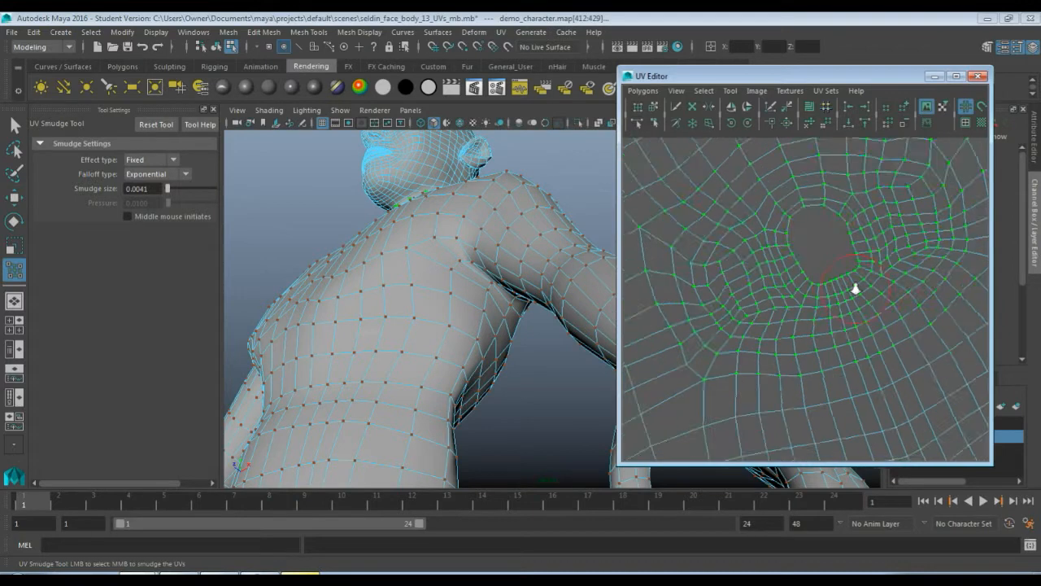
Select the entire torso UV shell and scale it up uniformly.
{"action": "key", "text": "q"}
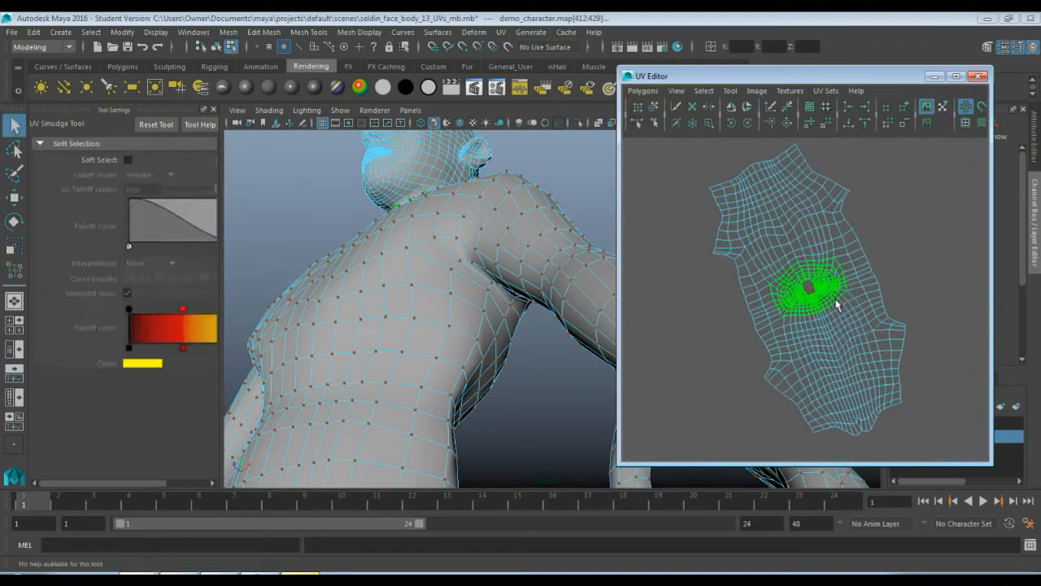
{"action": "right_click_drag", "start_coordinate": [818, 313], "coordinate": [872, 308]}
{"action": "scroll", "coordinate": [831, 342], "scroll_direction": "down", "scroll_amount": 10}
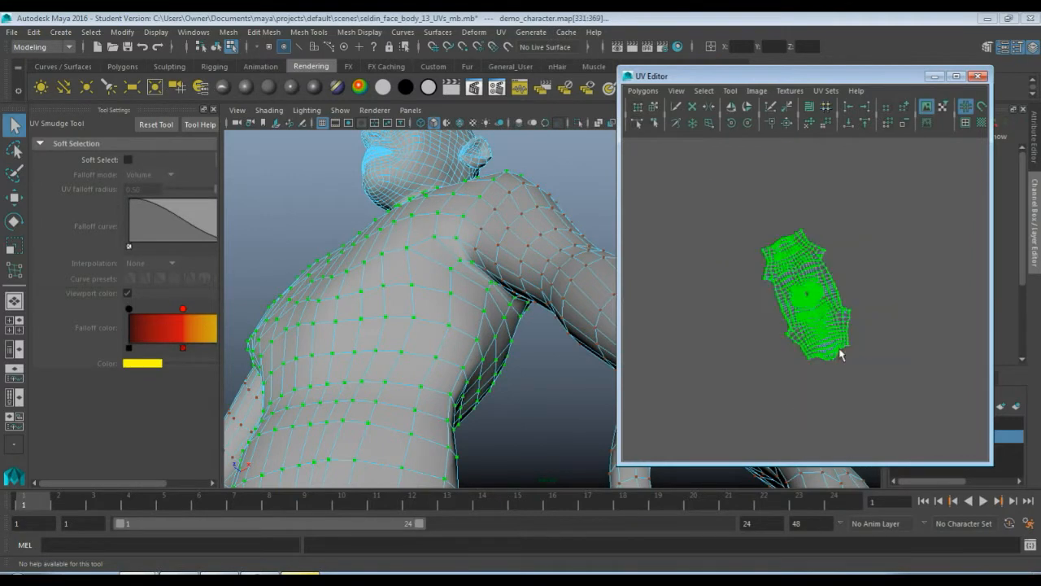
{"action": "scroll", "coordinate": [839, 348], "scroll_direction": "down", "scroll_amount": 2}
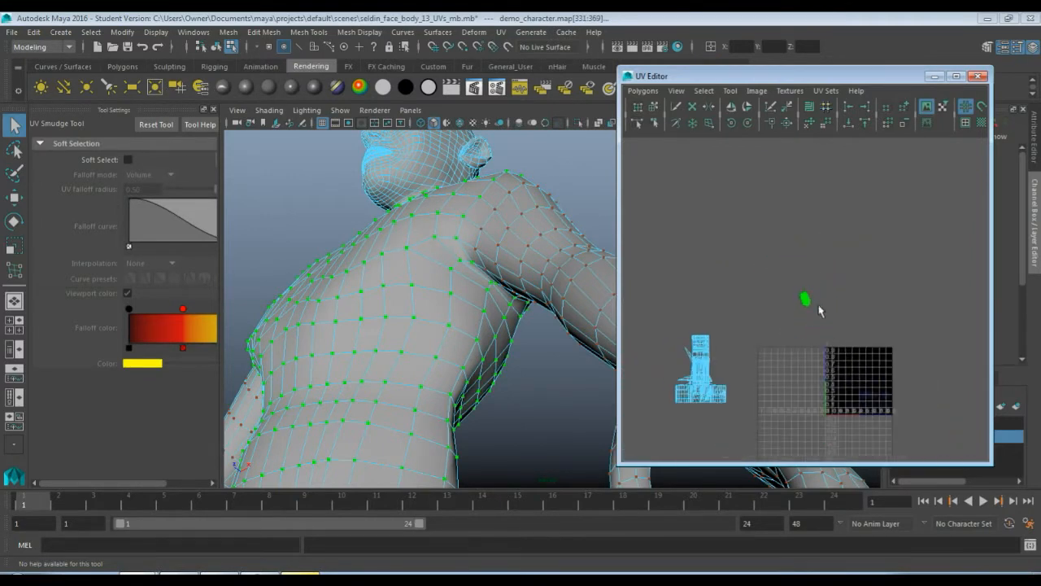
{"action": "key", "text": "r"}
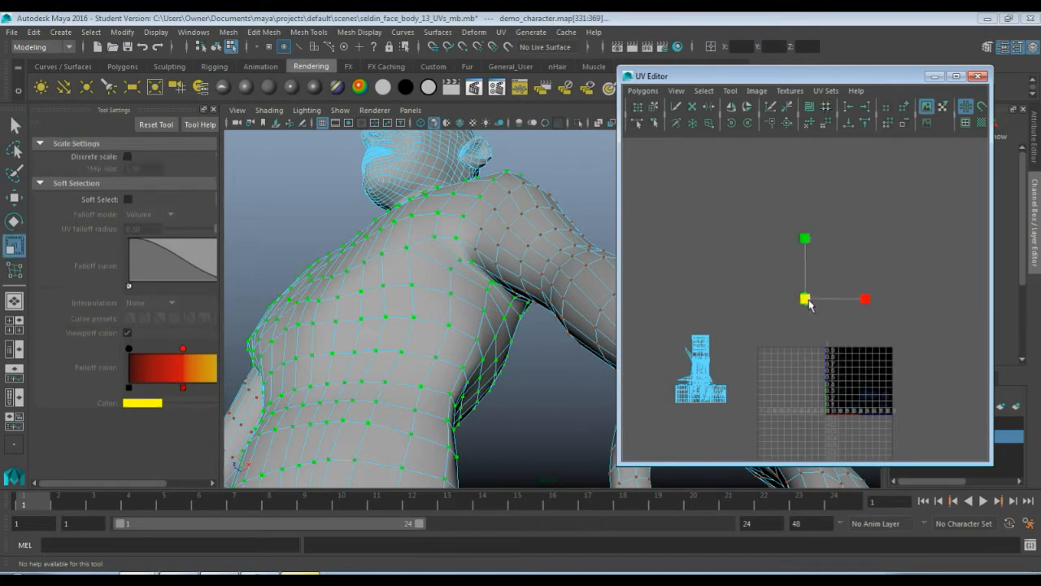
{"action": "left_click_drag", "start_coordinate": [870, 287], "coordinate": [1003, 295]}
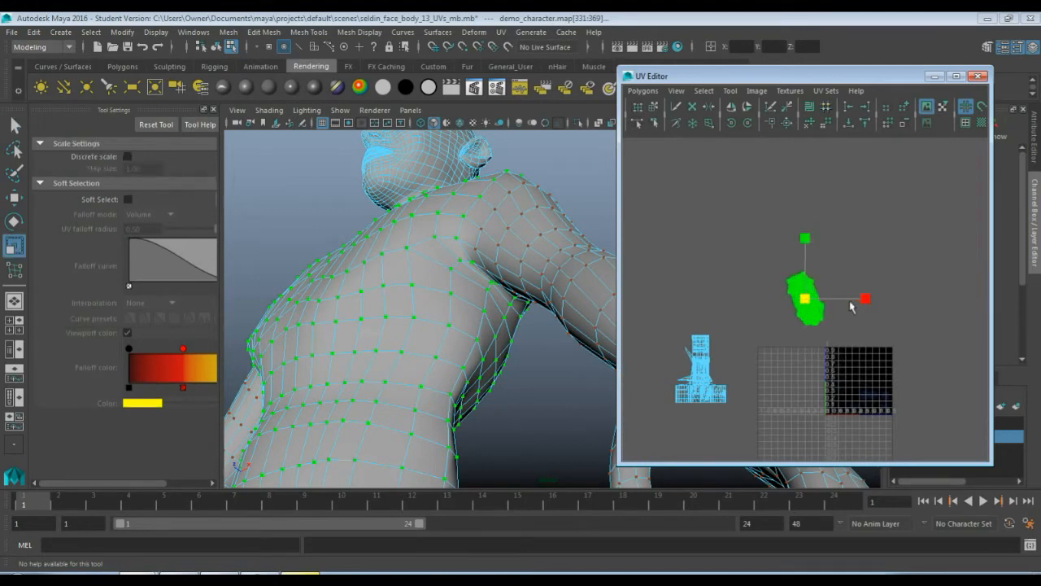
{"action": "left_click_drag", "start_coordinate": [807, 299], "coordinate": [831, 305]}
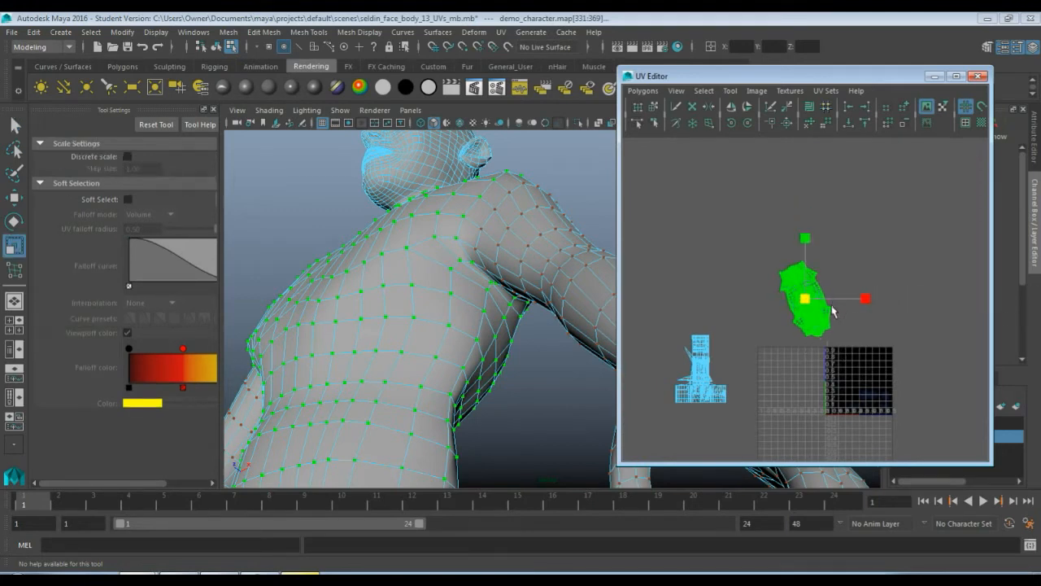
Rotate the torso shell until its long axis stands vertical, and clear the selection.
{"action": "key", "text": "e"}
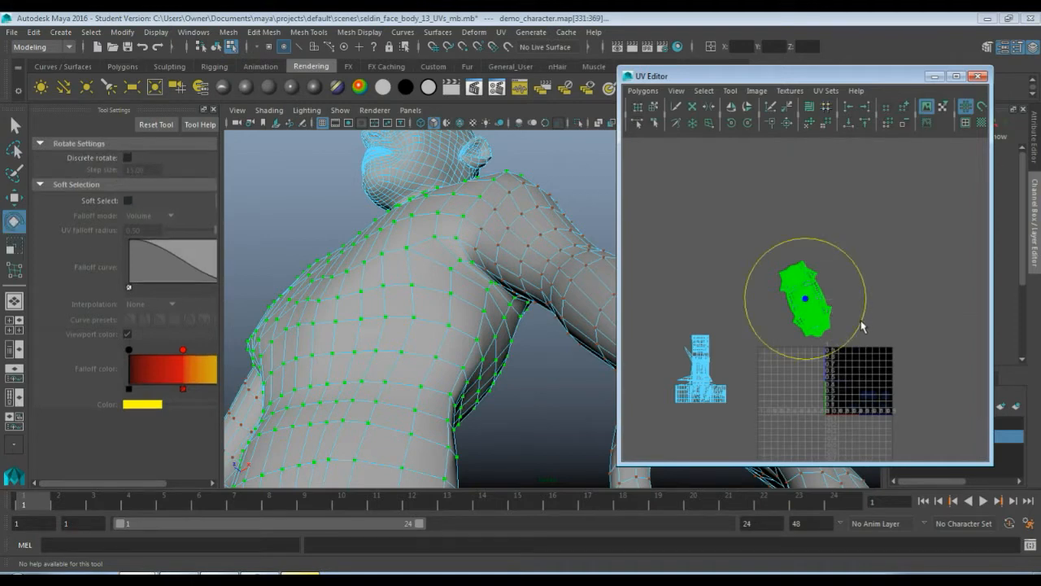
{"action": "left_click_drag", "start_coordinate": [862, 324], "coordinate": [749, 259]}
{"action": "left_click", "coordinate": [885, 312]}
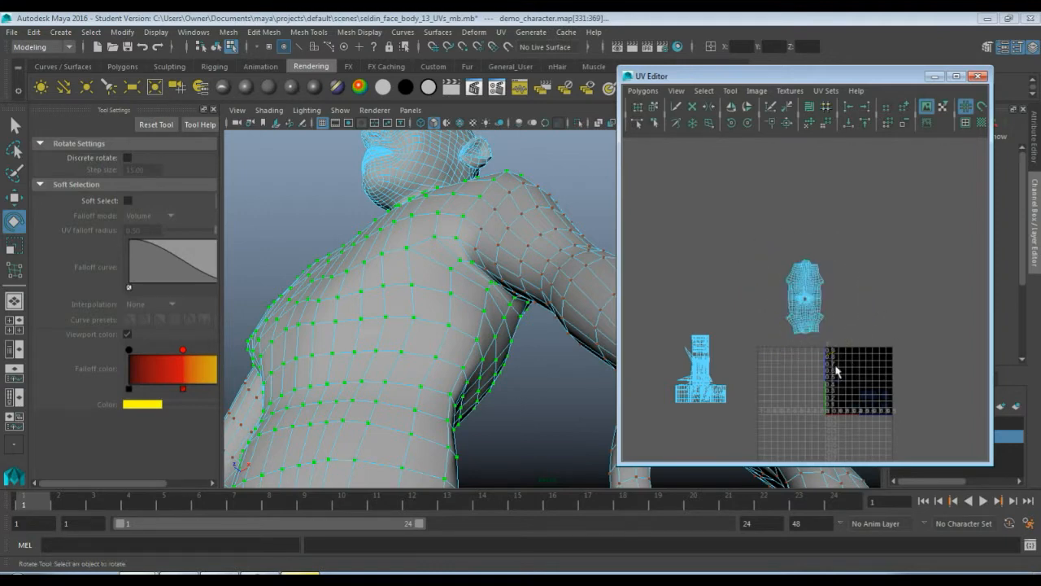
{"action": "scroll", "coordinate": [832, 387], "scroll_direction": "up", "scroll_amount": 5}
{"action": "middle_click_drag", "start_coordinate": [829, 392], "coordinate": [835, 307], "text": "alt"}
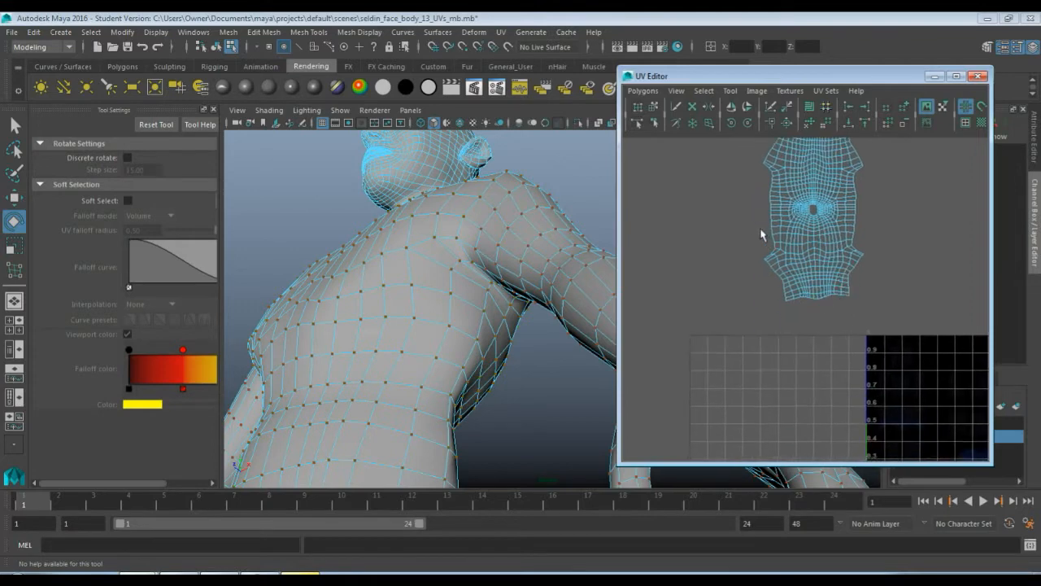
Examine which half of the UV shell corresponds to the chest and how the shell's sides match the shoulders on the model.
{"action": "left_click_drag", "start_coordinate": [434, 392], "coordinate": [464, 388], "text": "alt"}
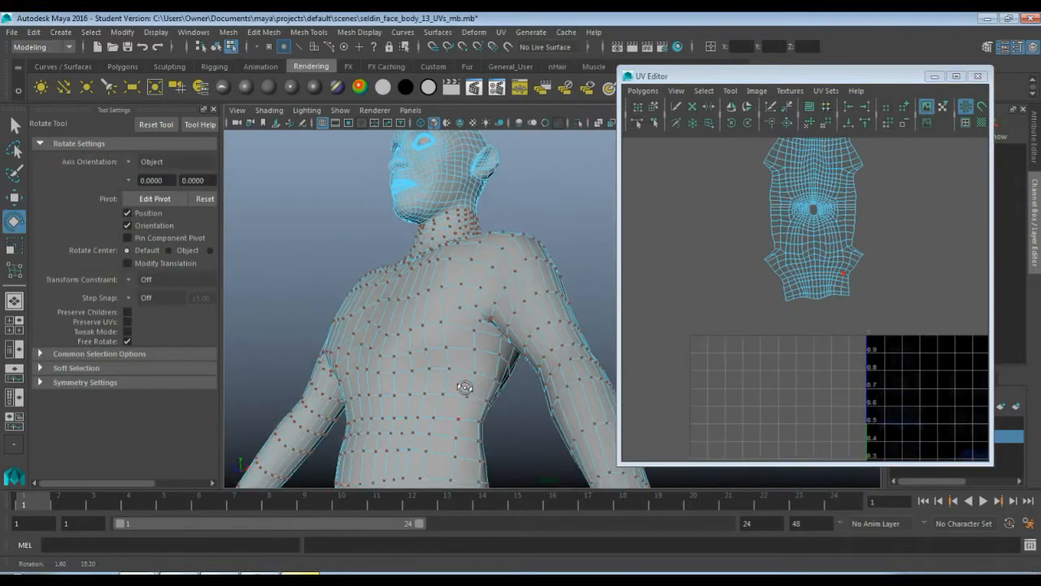
{"action": "middle_click_drag", "start_coordinate": [465, 388], "coordinate": [494, 292], "text": "alt"}
{"action": "left_click_drag", "start_coordinate": [759, 238], "coordinate": [898, 346]}
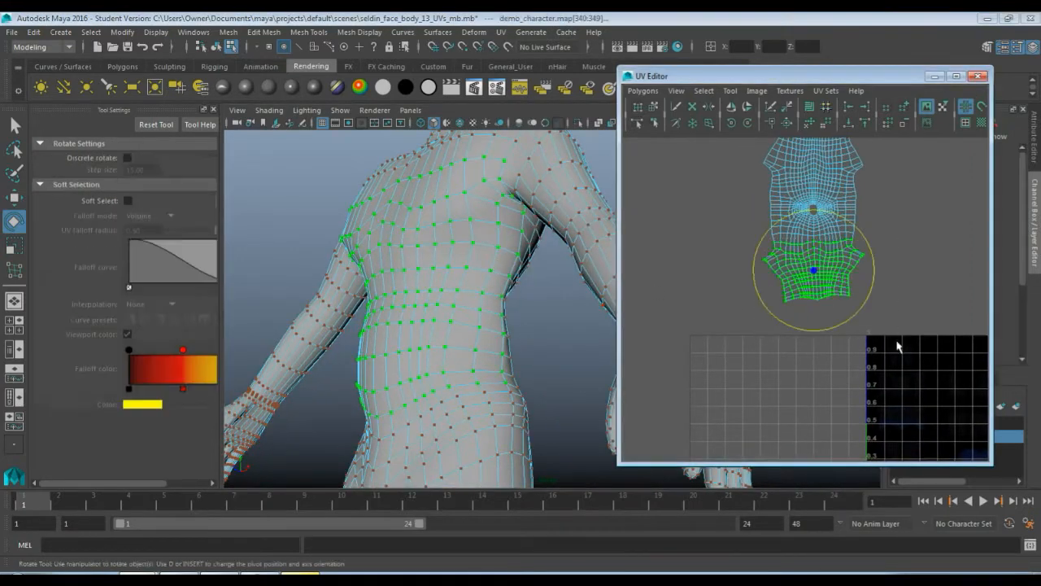
{"action": "middle_click_drag", "start_coordinate": [713, 249], "coordinate": [716, 300], "text": "alt"}
{"action": "left_click_drag", "start_coordinate": [731, 177], "coordinate": [867, 288]}
{"action": "left_click", "coordinate": [881, 304]}
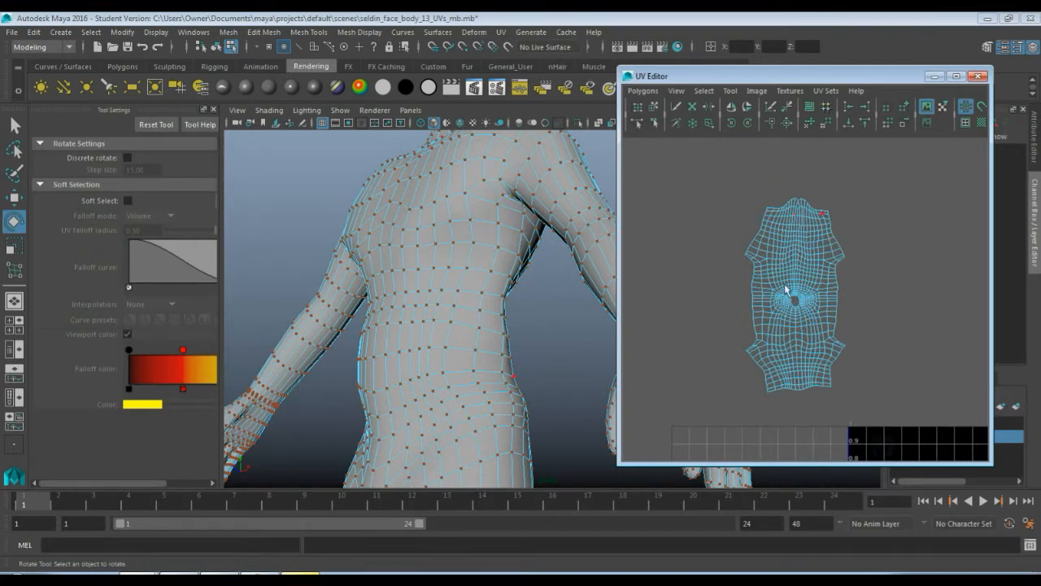
{"action": "scroll", "coordinate": [786, 358], "scroll_direction": "up", "scroll_amount": 3}
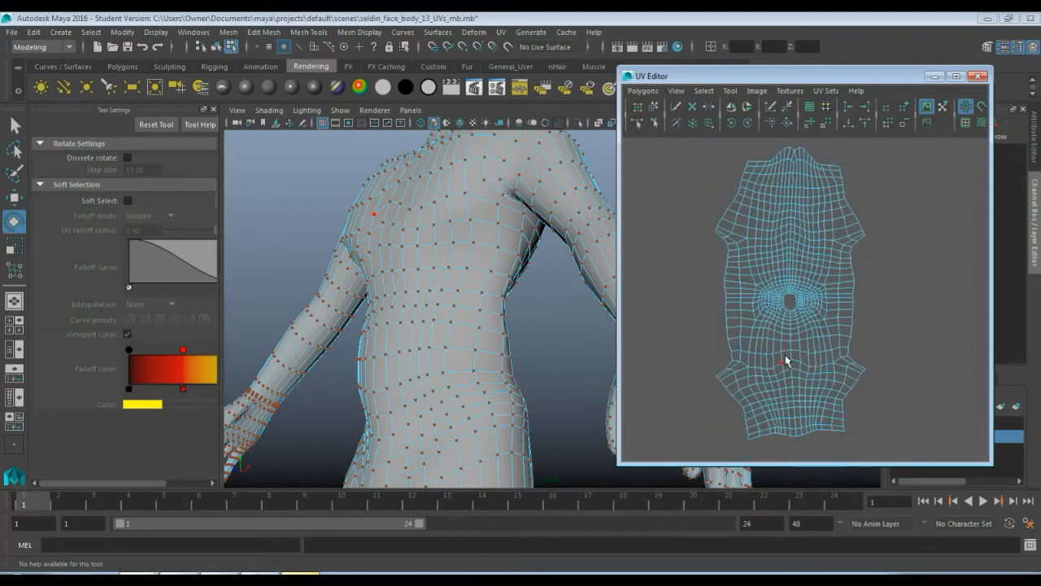
{"action": "left_click_drag", "start_coordinate": [506, 302], "coordinate": [488, 328], "text": "alt"}
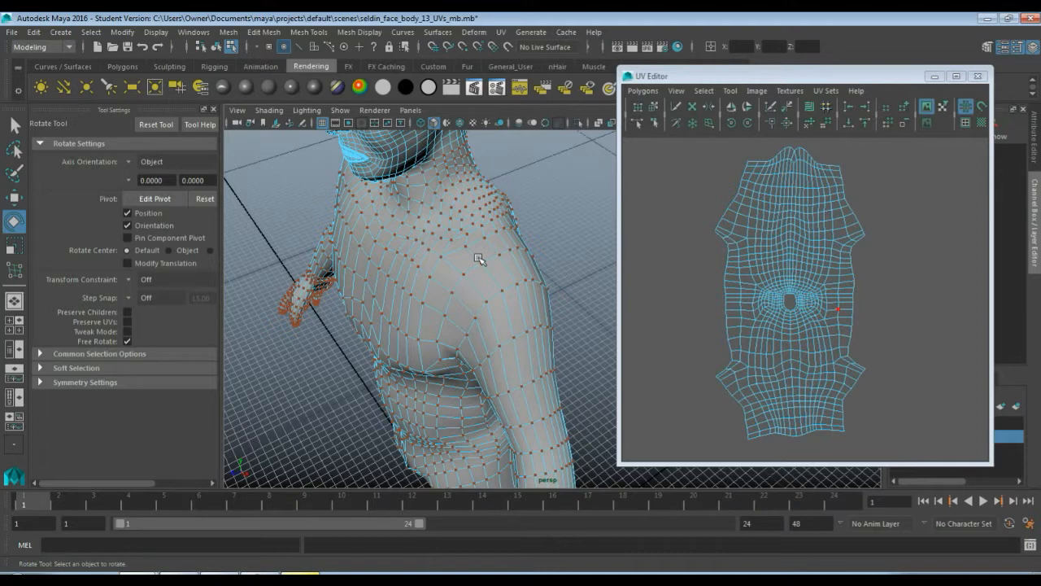
Select the line of edges running over the top of the shoulders from the arm seams to the neck opening.
{"action": "key", "text": "F10"}
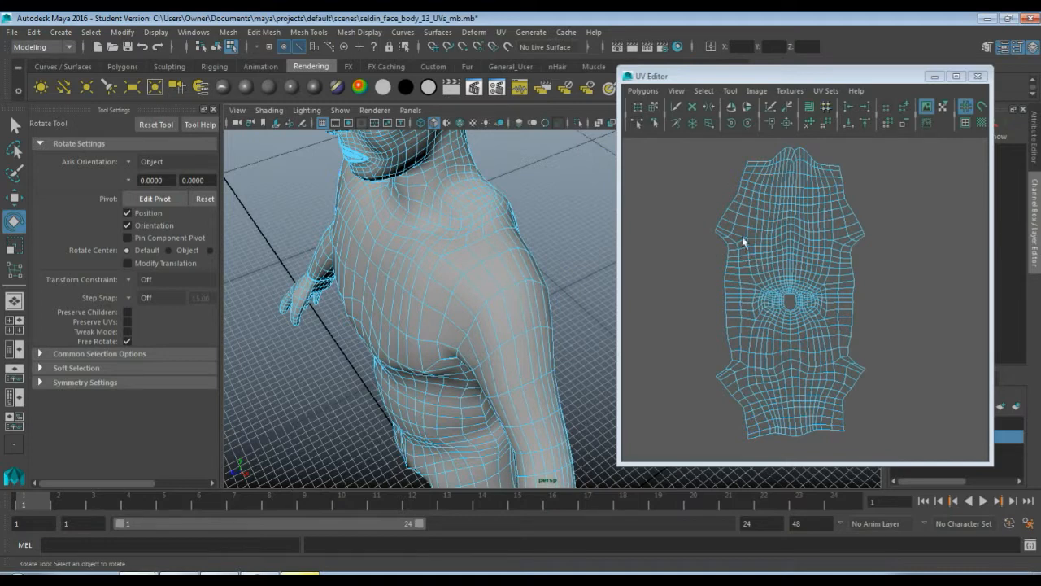
{"action": "left_click", "coordinate": [512, 273]}
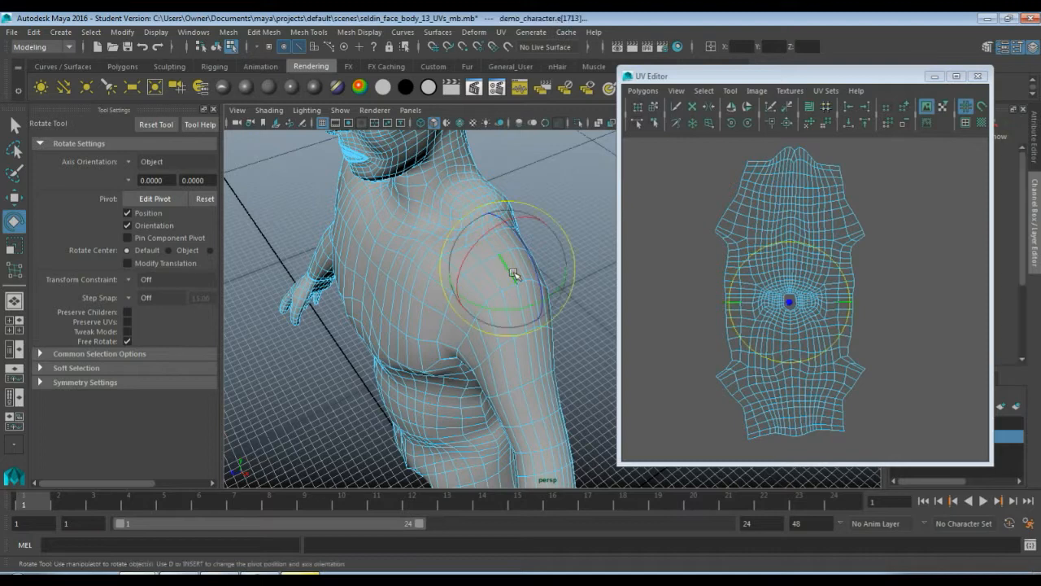
{"action": "key", "text": "q"}
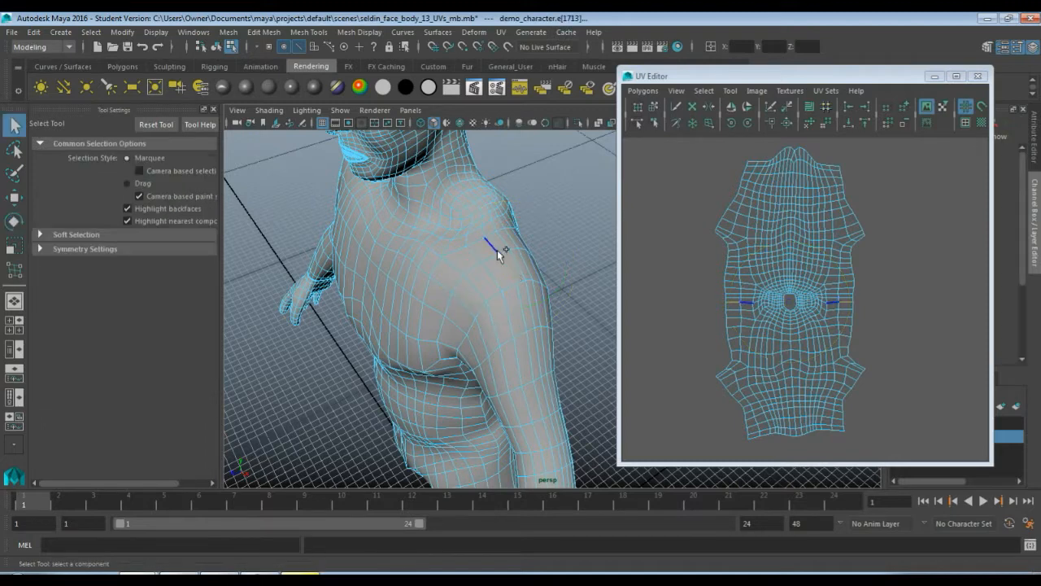
{"action": "left_click", "coordinate": [495, 249], "text": "shift"}
{"action": "left_click", "coordinate": [484, 230], "text": "shift"}
{"action": "left_click", "coordinate": [481, 222], "text": "shift"}
{"action": "left_click", "coordinate": [447, 160]}
Cut the UVs along the selected shoulder edges to separate the front and back of the torso.
{"action": "scroll", "coordinate": [804, 346], "scroll_direction": "up", "scroll_amount": 5}
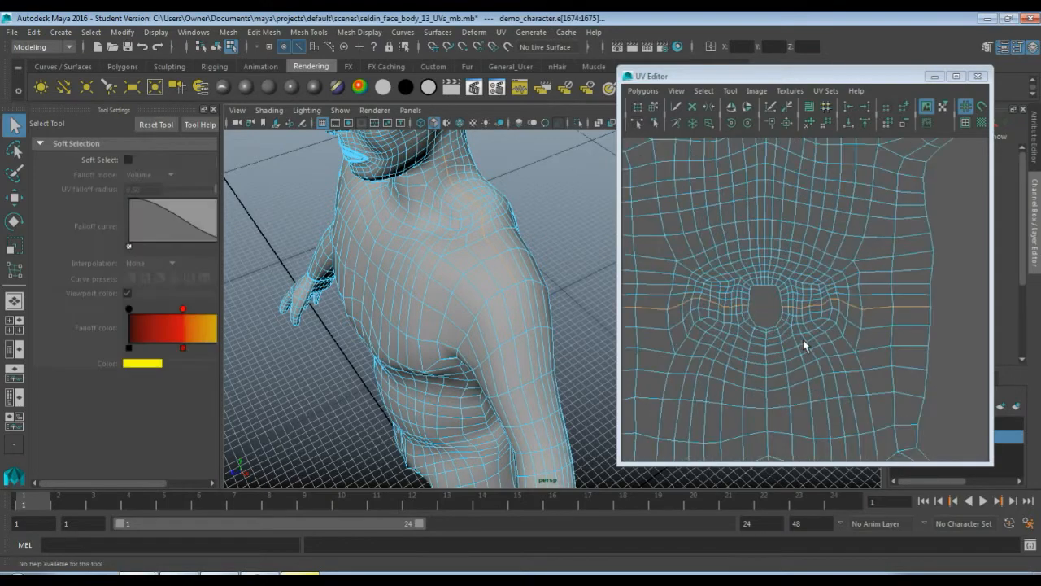
{"action": "scroll", "coordinate": [782, 331], "scroll_direction": "down", "scroll_amount": 8}
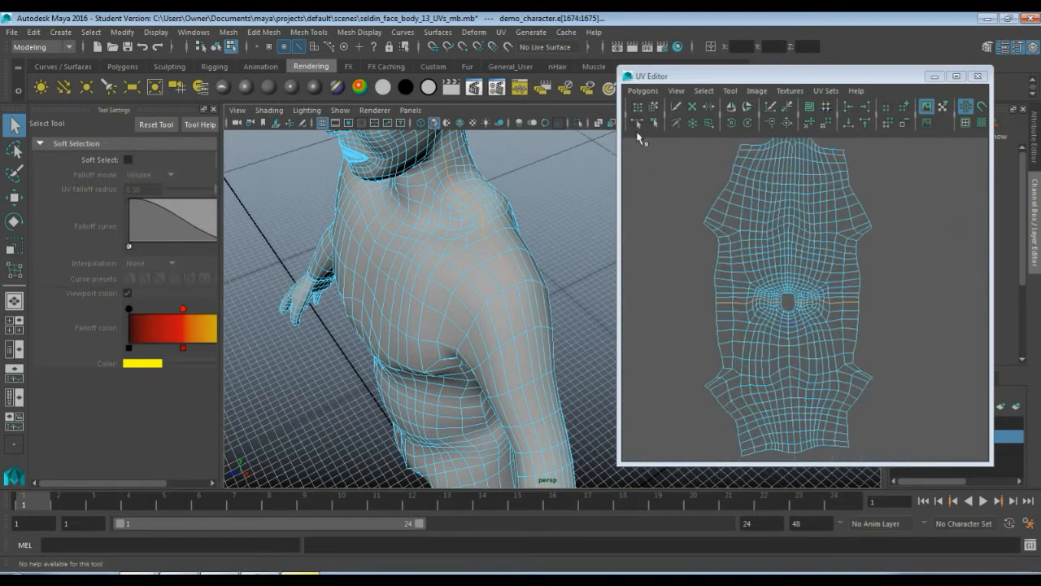
{"action": "left_click", "coordinate": [643, 91]}
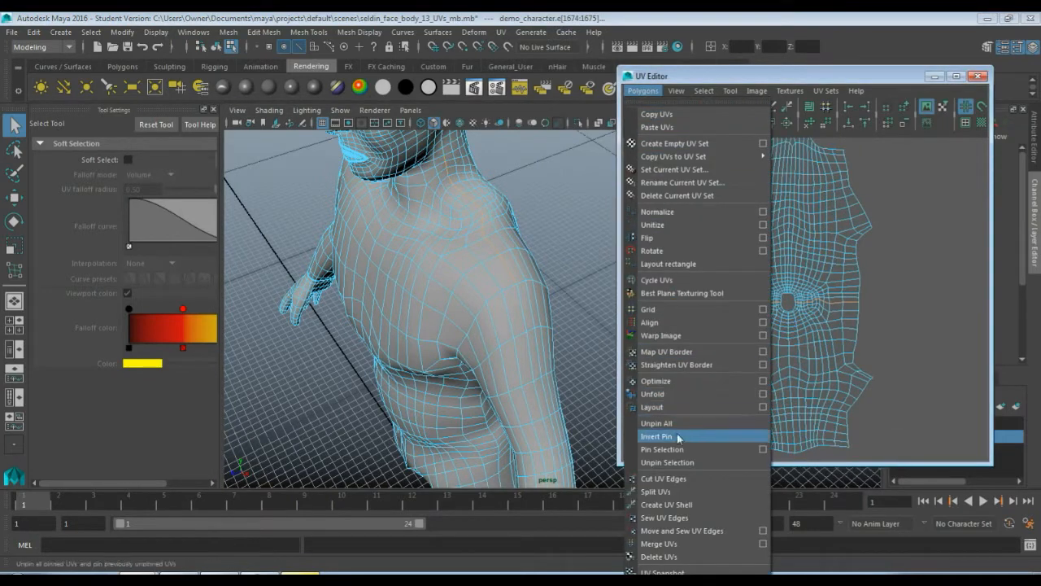
{"action": "left_click", "coordinate": [694, 479]}
Select all UVs of the front torso shell and move it down, clear of the back shell.
{"action": "key", "text": "F9"}
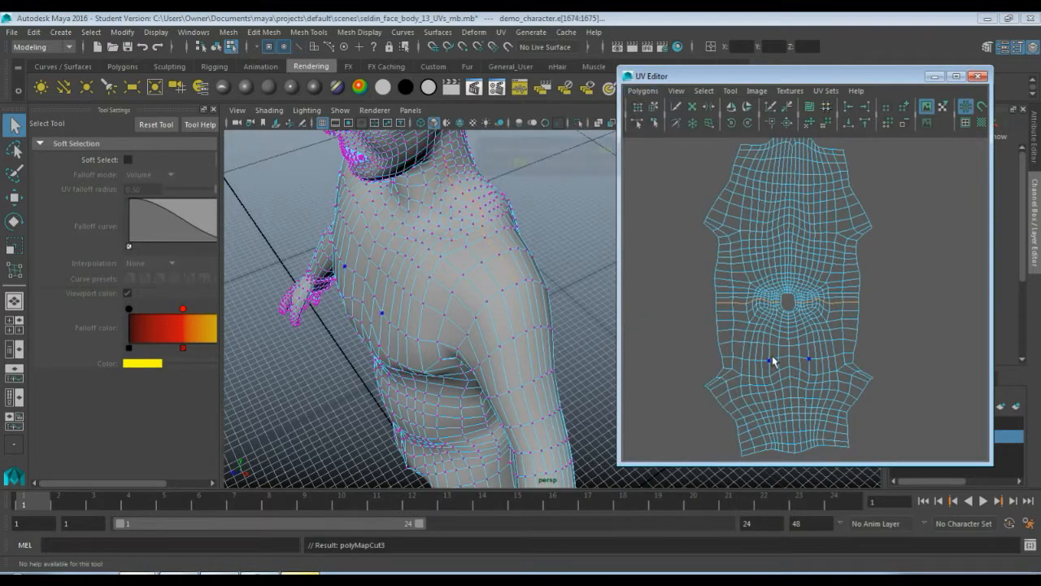
{"action": "right_click_drag", "start_coordinate": [795, 247], "coordinate": [851, 247]}
{"action": "left_click_drag", "start_coordinate": [821, 279], "coordinate": [819, 285]}
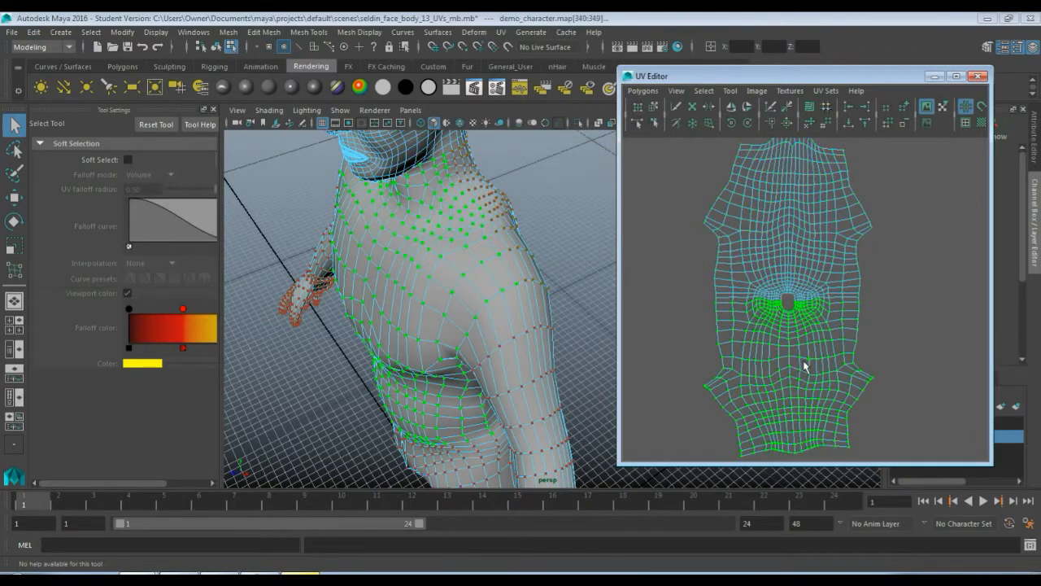
{"action": "left_click_drag", "start_coordinate": [787, 348], "coordinate": [795, 275]}
{"action": "scroll", "coordinate": [826, 364], "scroll_direction": "down", "scroll_amount": 4}
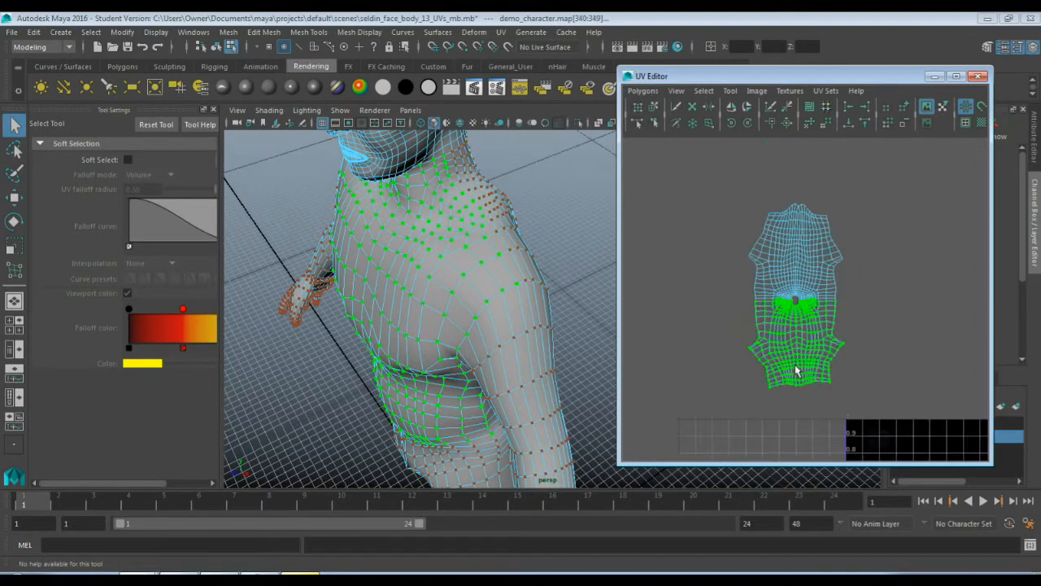
{"action": "key", "text": "w"}
{"action": "left_click_drag", "start_coordinate": [797, 342], "coordinate": [795, 372]}
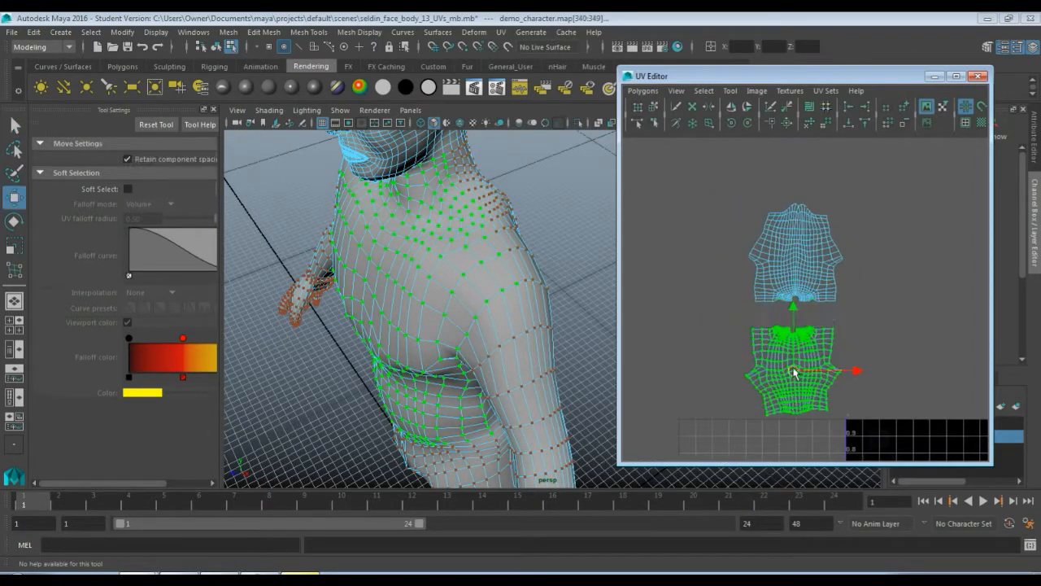
Convert the front shell selection to faces and apply a planar projection to them.
{"action": "right_click_drag", "start_coordinate": [745, 343], "coordinate": [747, 382]}
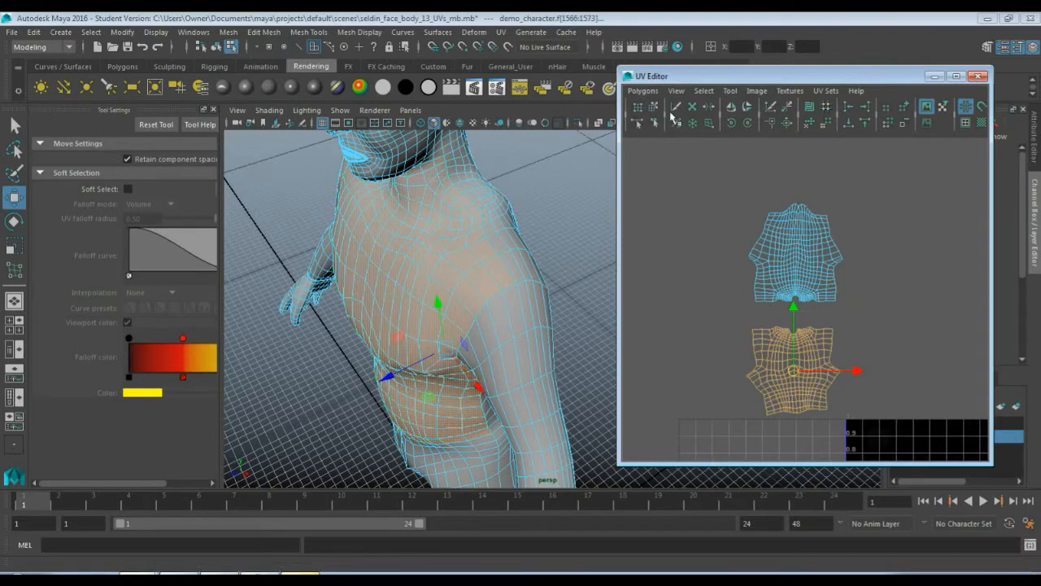
{"action": "left_click", "coordinate": [643, 91]}
{"action": "left_click", "coordinate": [502, 33]}
{"action": "left_click", "coordinate": [571, 171]}
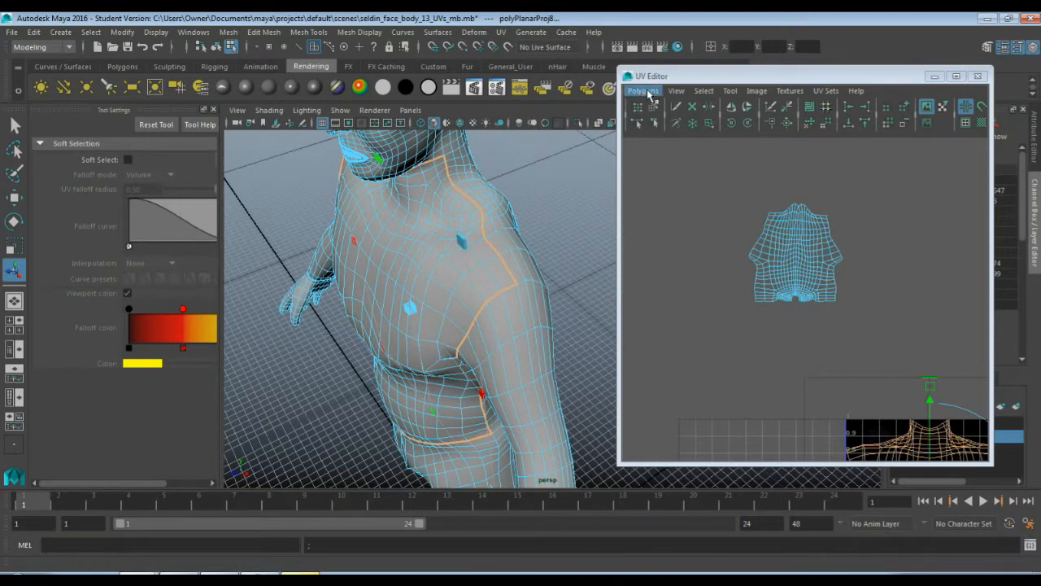
{"action": "left_click", "coordinate": [704, 90]}
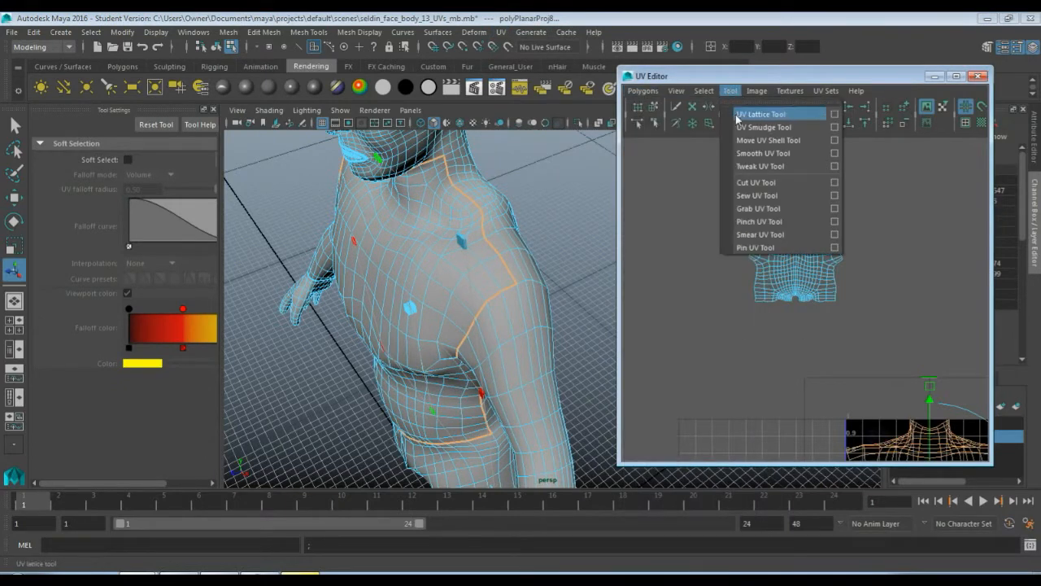
{"action": "left_click", "coordinate": [731, 91]}
Move the projected front torso shell above the 0-1 texture space, beside the back shell.
{"action": "scroll", "coordinate": [801, 368], "scroll_direction": "down", "scroll_amount": 2}
{"action": "middle_click_drag", "start_coordinate": [802, 369], "coordinate": [747, 282], "text": "alt"}
{"action": "left_click_drag", "start_coordinate": [824, 329], "coordinate": [832, 174]}
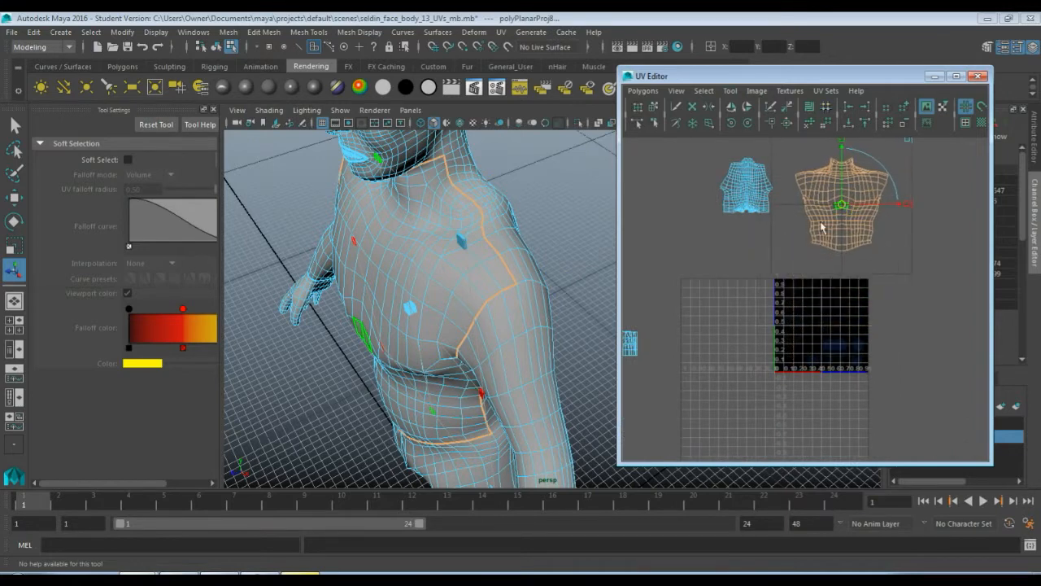
{"action": "middle_click_drag", "start_coordinate": [750, 273], "coordinate": [751, 302], "text": "alt"}
{"action": "scroll", "coordinate": [801, 305], "scroll_direction": "up", "scroll_amount": 4}
{"action": "key", "text": "f"}
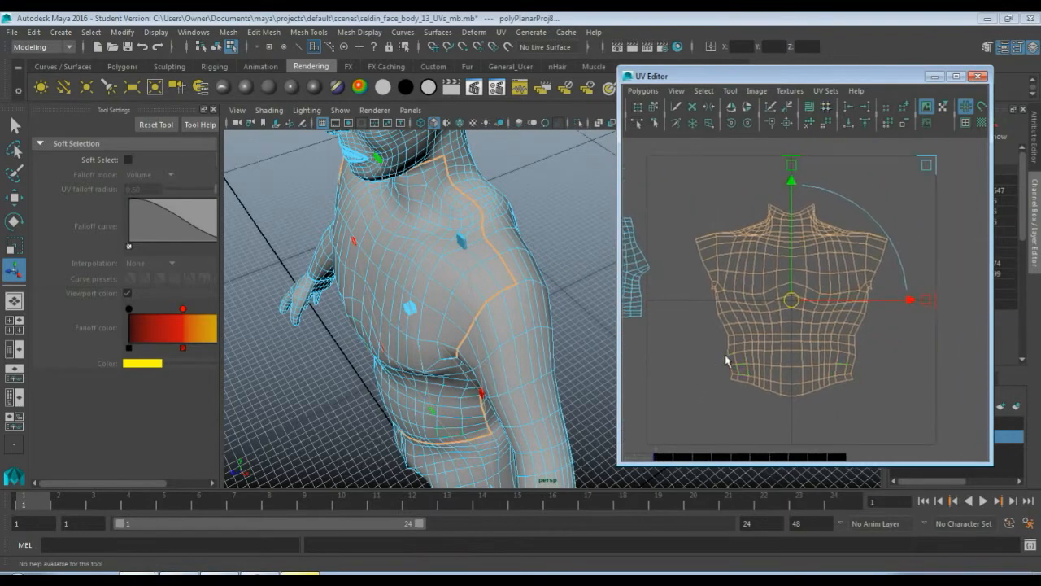
Convert the front torso selection to UVs and unfold the shell with the Smooth UV Tool.
{"action": "right_click_drag", "start_coordinate": [755, 297], "coordinate": [773, 292]}
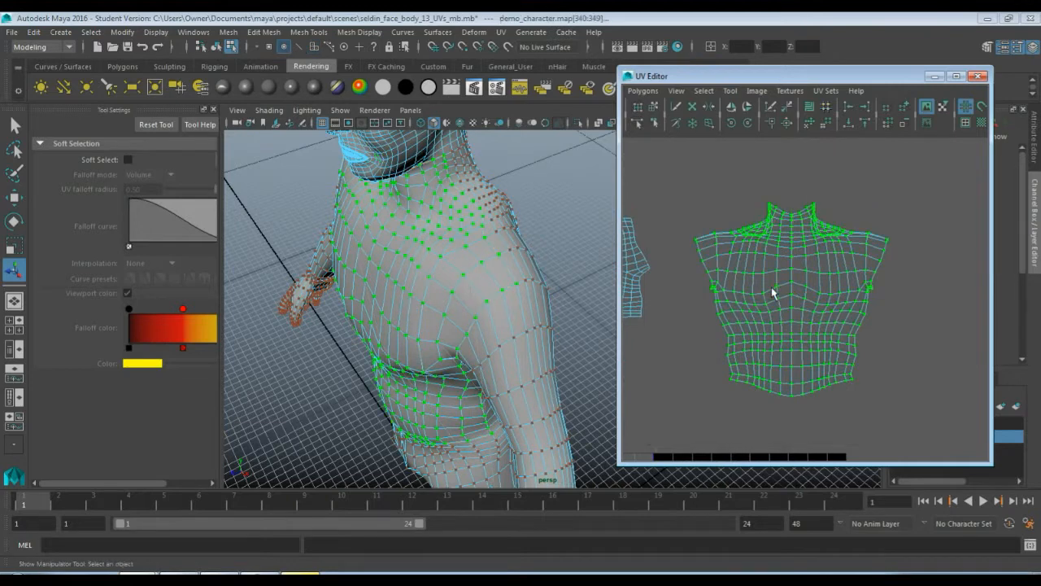
{"action": "left_click", "coordinate": [730, 90]}
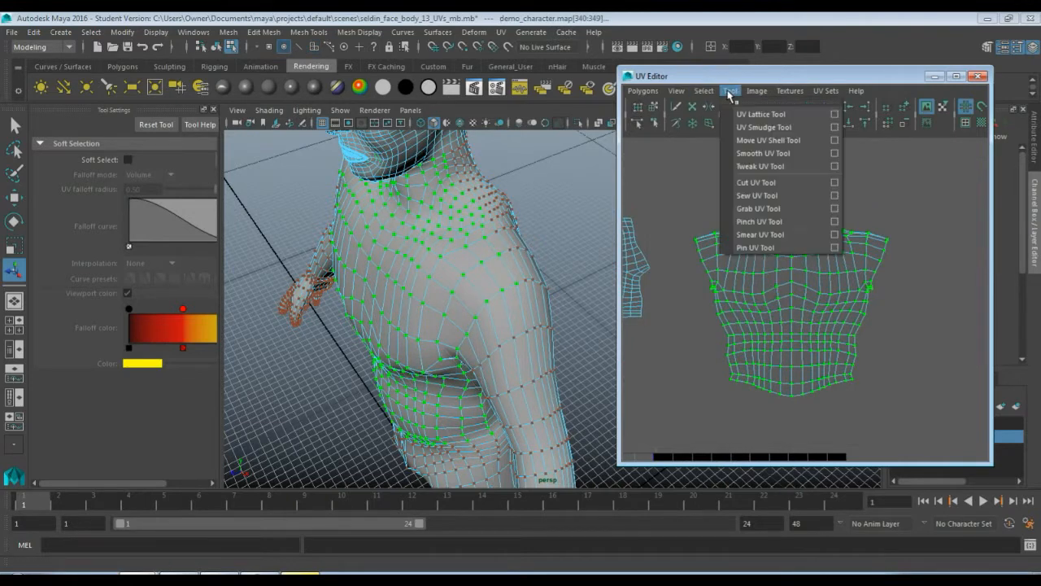
{"action": "left_click", "coordinate": [763, 154]}
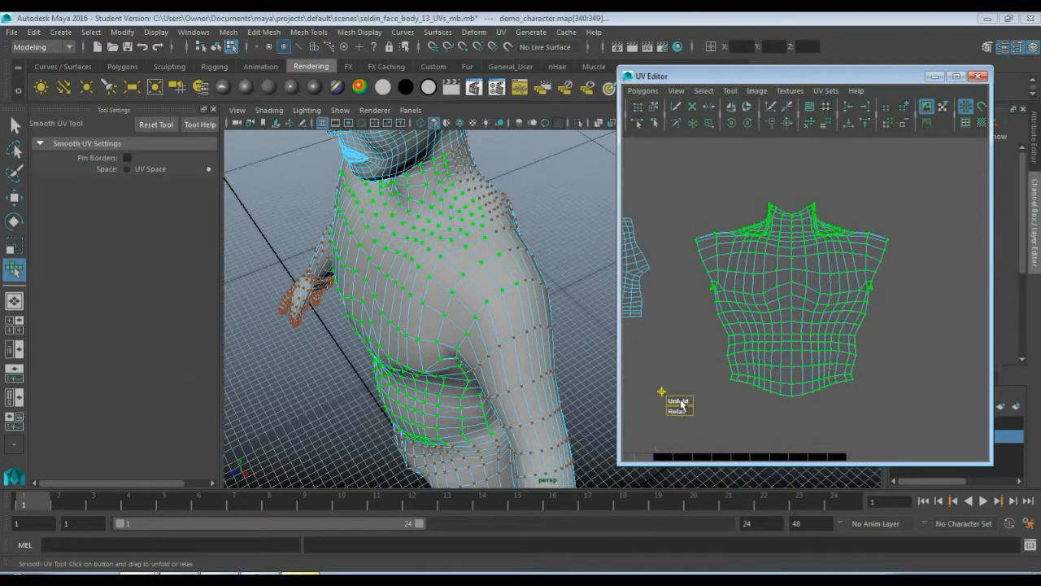
{"action": "left_click_drag", "start_coordinate": [681, 403], "coordinate": [751, 402]}
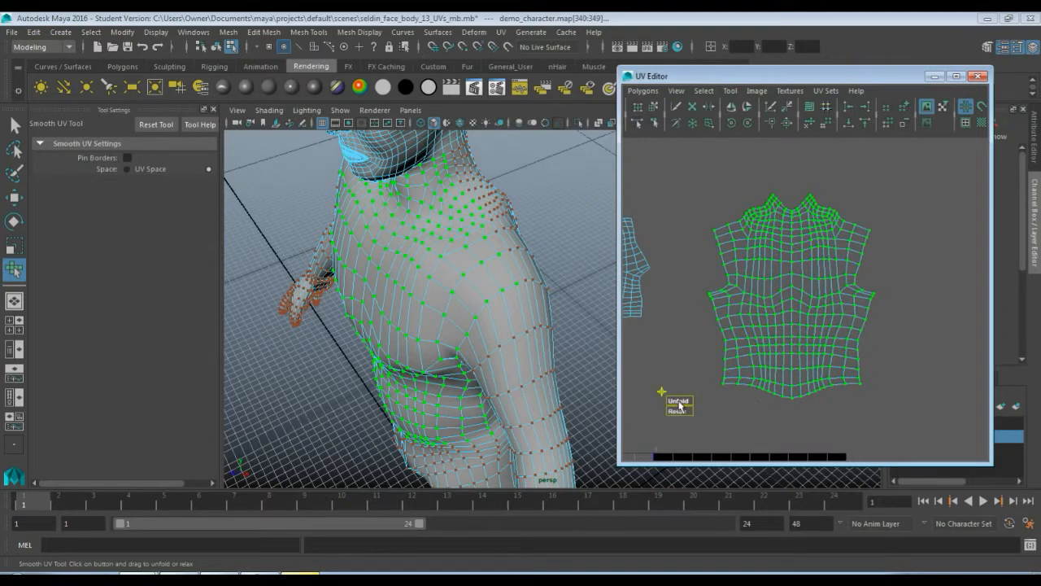
Unfold the front torso shell further with the Smooth UV Tool, and clear the selection.
{"action": "left_click_drag", "start_coordinate": [680, 404], "coordinate": [723, 398]}
{"action": "left_click_drag", "start_coordinate": [854, 392], "coordinate": [854, 392]}
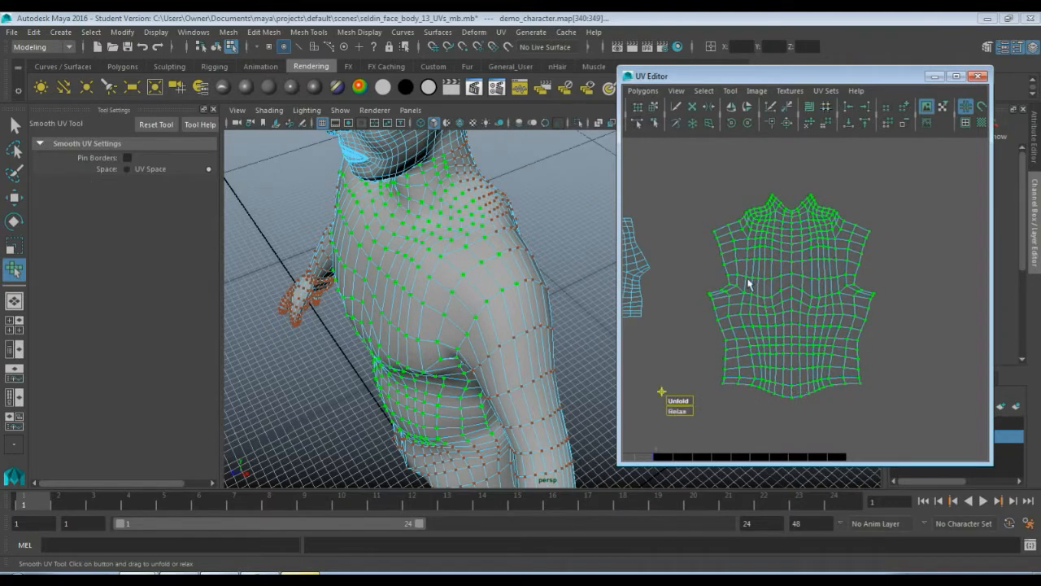
{"action": "left_click", "coordinate": [819, 423]}
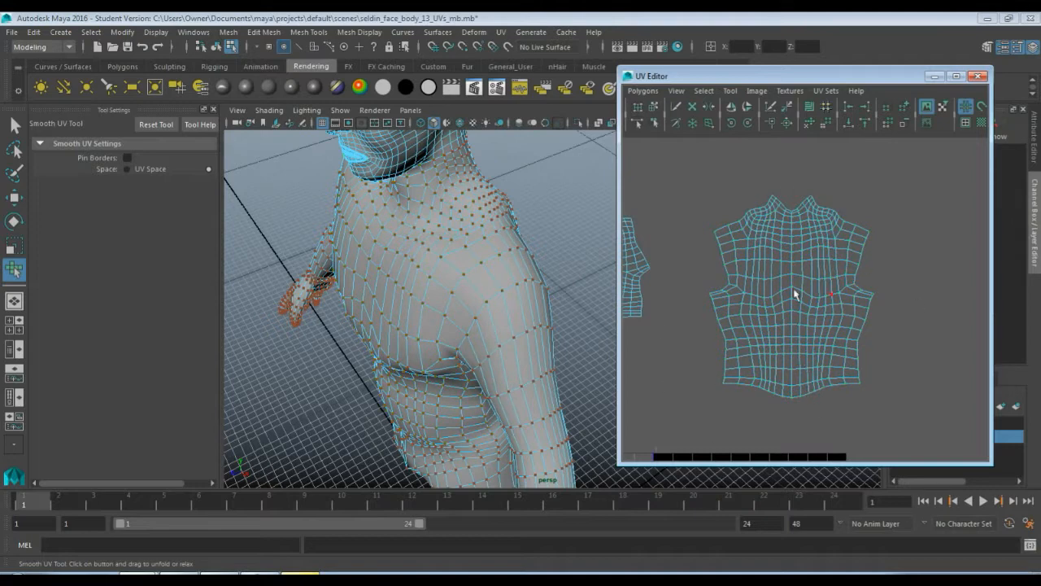
Select all faces of the back torso shell in the UV layout.
{"action": "middle_click_drag", "start_coordinate": [718, 333], "coordinate": [854, 349], "text": "alt"}
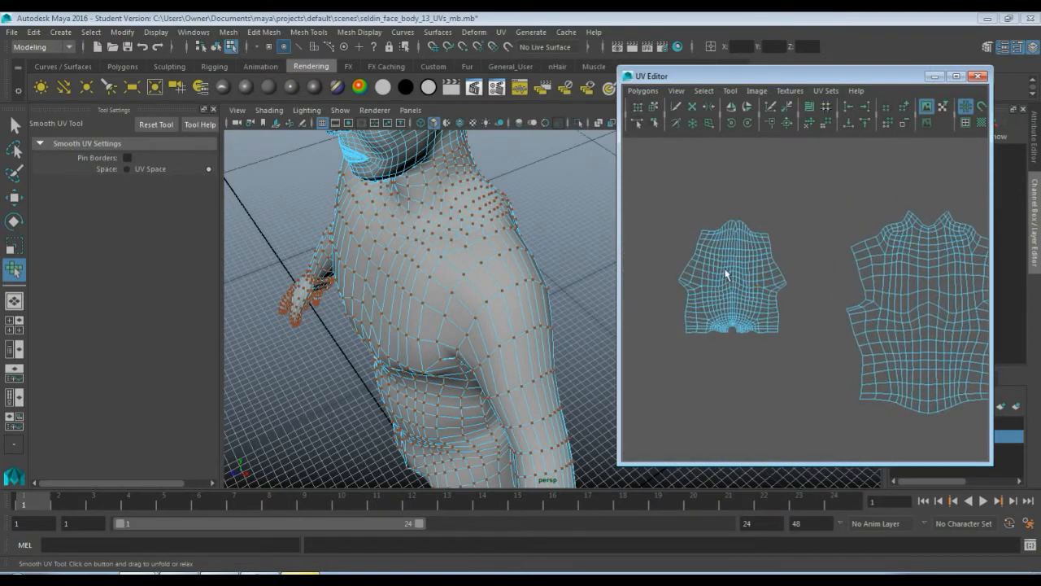
{"action": "right_click_drag", "start_coordinate": [726, 275], "coordinate": [725, 302]}
{"action": "left_click_drag", "start_coordinate": [646, 191], "coordinate": [817, 395]}
{"action": "left_click_drag", "start_coordinate": [659, 209], "coordinate": [814, 379]}
{"action": "key", "text": "q"}
{"action": "left_click_drag", "start_coordinate": [679, 200], "coordinate": [799, 383]}
{"action": "left_click_drag", "start_coordinate": [648, 215], "coordinate": [816, 379]}
Apply a planar projection to the back torso faces and move the projected shell above the 0-1 texture space, beside the front shell.
{"action": "left_click", "coordinate": [643, 90]}
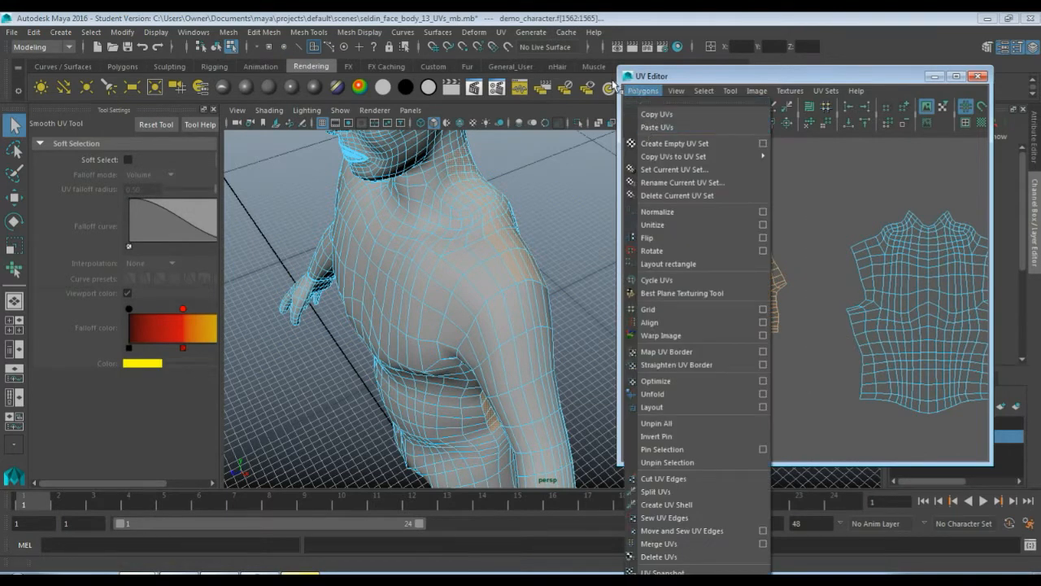
{"action": "left_click", "coordinate": [503, 33]}
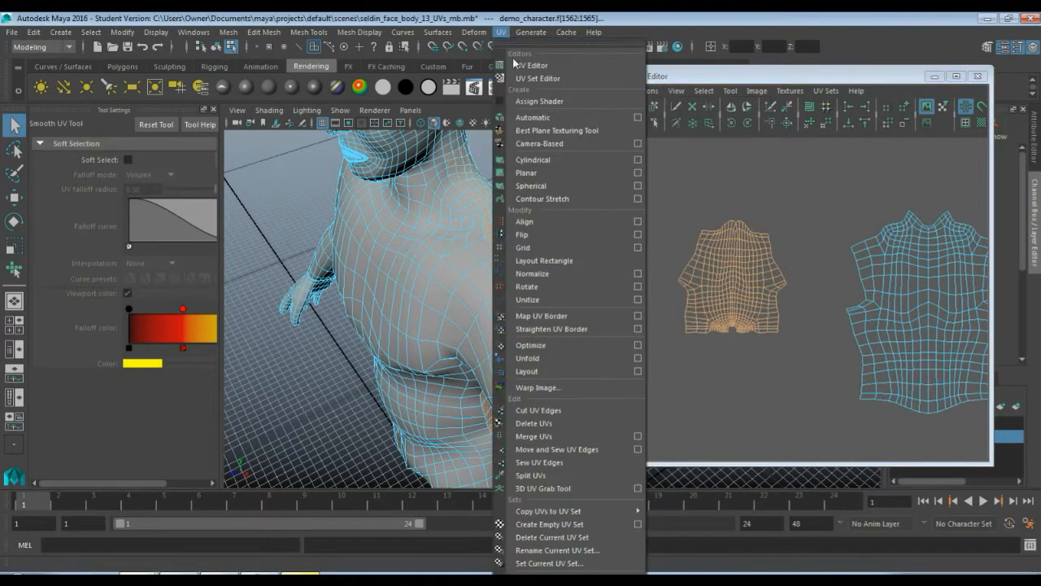
{"action": "left_click", "coordinate": [527, 172]}
{"action": "key", "text": "g"}
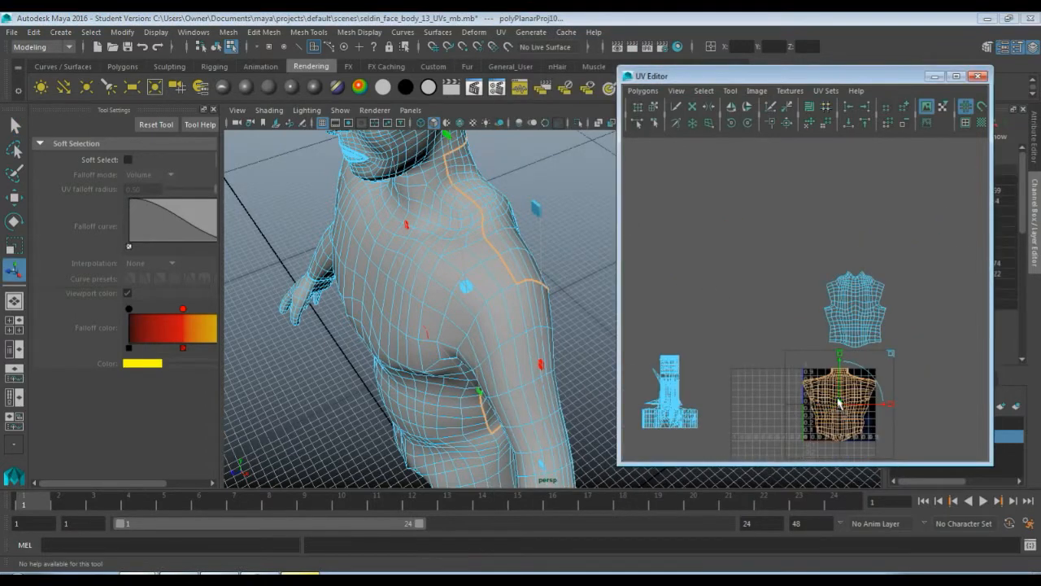
{"action": "left_click_drag", "start_coordinate": [840, 406], "coordinate": [774, 309]}
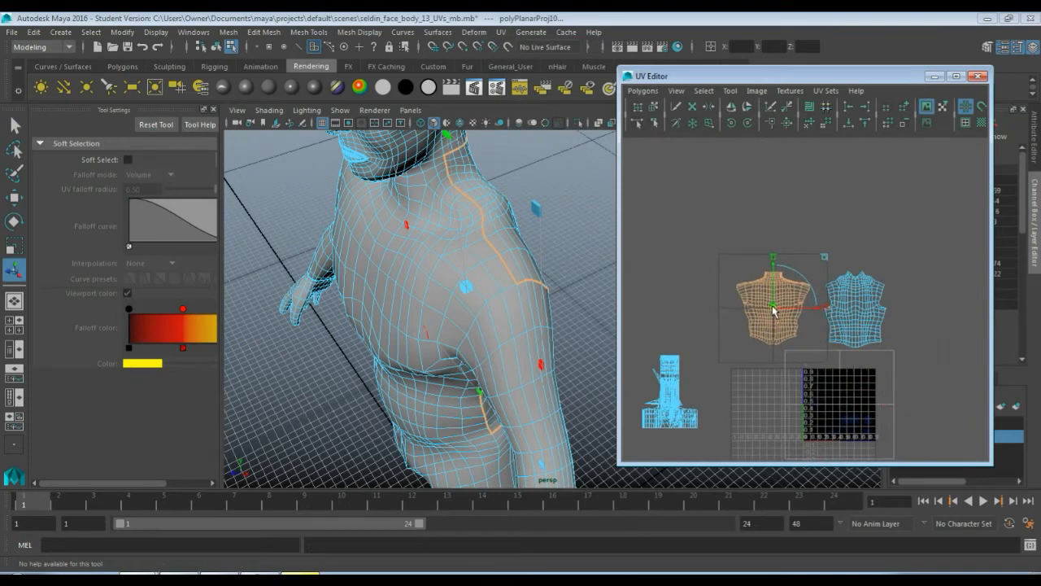
{"action": "scroll", "coordinate": [775, 313], "scroll_direction": "up", "scroll_amount": 5}
{"action": "scroll", "coordinate": [776, 320], "scroll_direction": "down", "scroll_amount": 1}
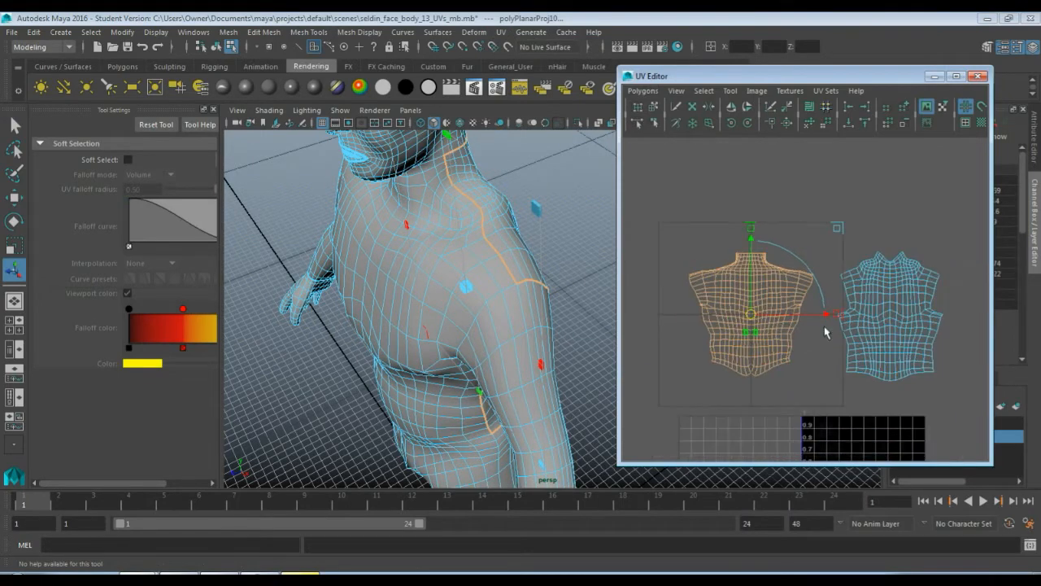
Unfold the projected back torso shell with the Unfold command and clear the selection.
{"action": "left_click", "coordinate": [642, 91]}
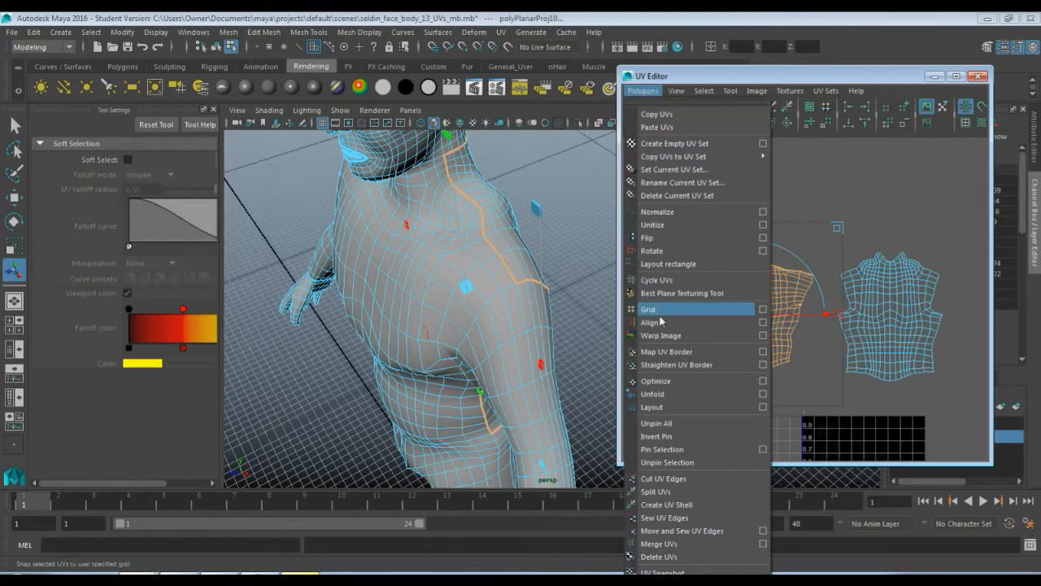
{"action": "left_click", "coordinate": [667, 394]}
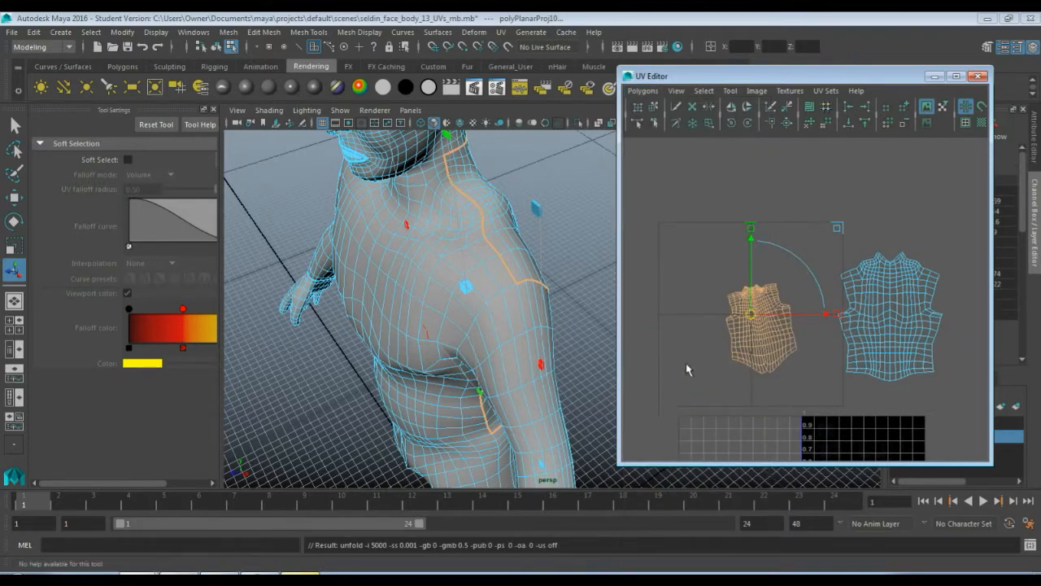
{"action": "left_click", "coordinate": [686, 366]}
Select all UVs of the back torso shell, unfold them with the Smooth UV Tool, and deselect.
{"action": "scroll", "coordinate": [698, 376], "scroll_direction": "up", "scroll_amount": 3}
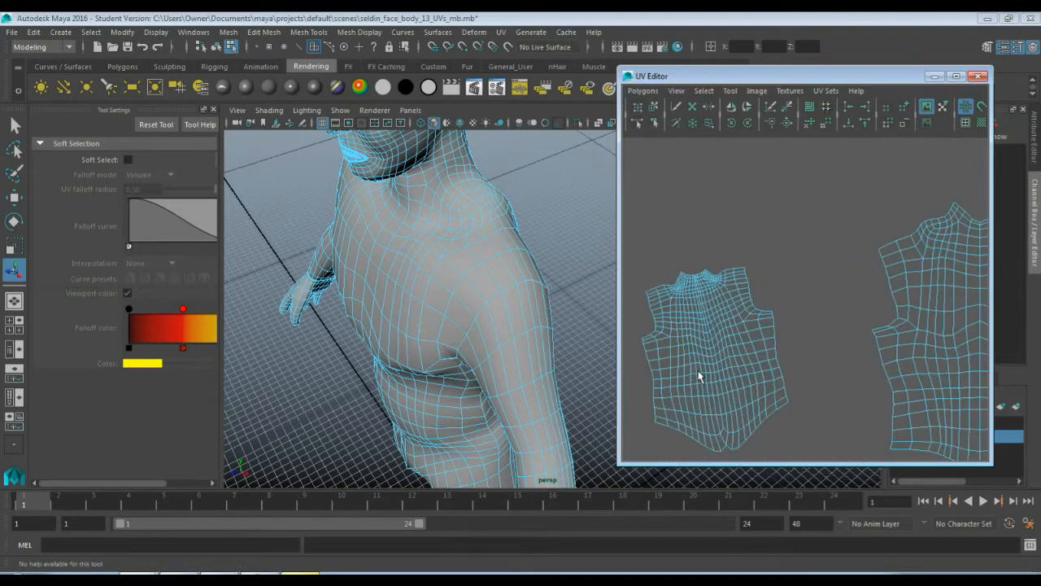
{"action": "scroll", "coordinate": [699, 375], "scroll_direction": "down", "scroll_amount": 2}
{"action": "right_click_drag", "start_coordinate": [753, 328], "coordinate": [787, 328]}
{"action": "double_click", "coordinate": [742, 337]}
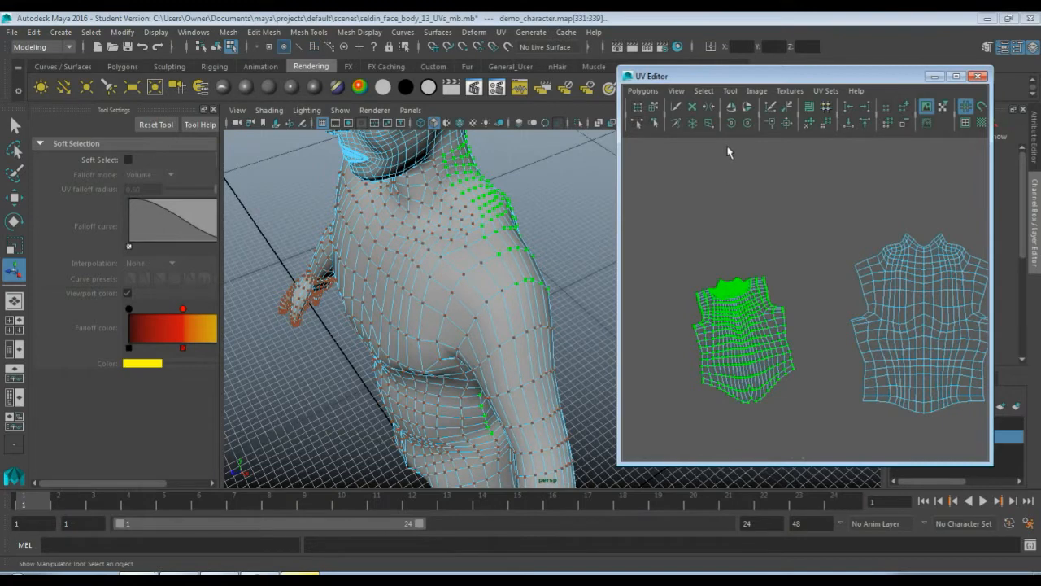
{"action": "left_click", "coordinate": [731, 95]}
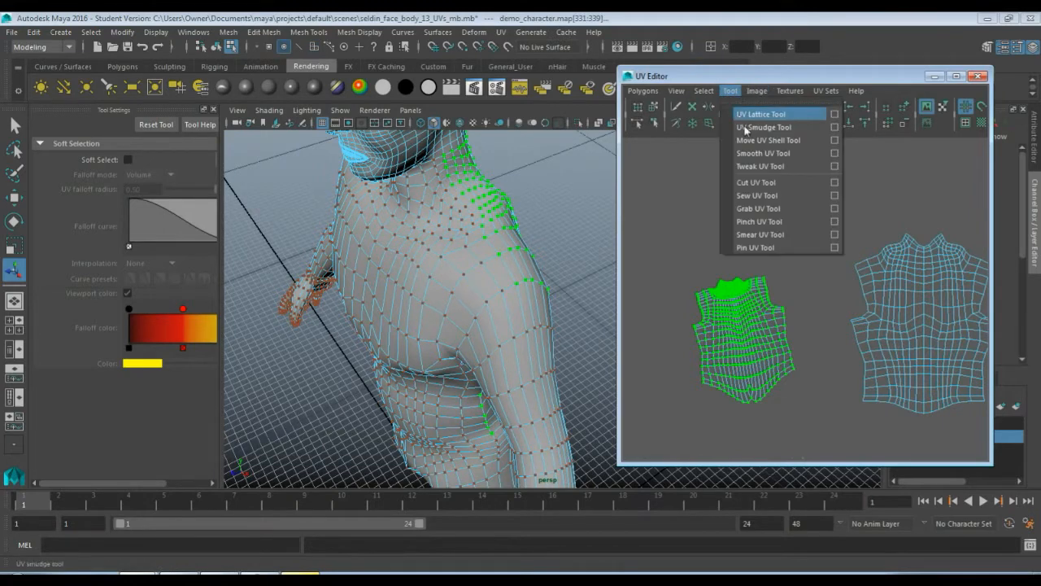
{"action": "left_click", "coordinate": [768, 151]}
{"action": "left_click_drag", "start_coordinate": [681, 407], "coordinate": [705, 406]}
{"action": "left_click_drag", "start_coordinate": [790, 422], "coordinate": [789, 422]}
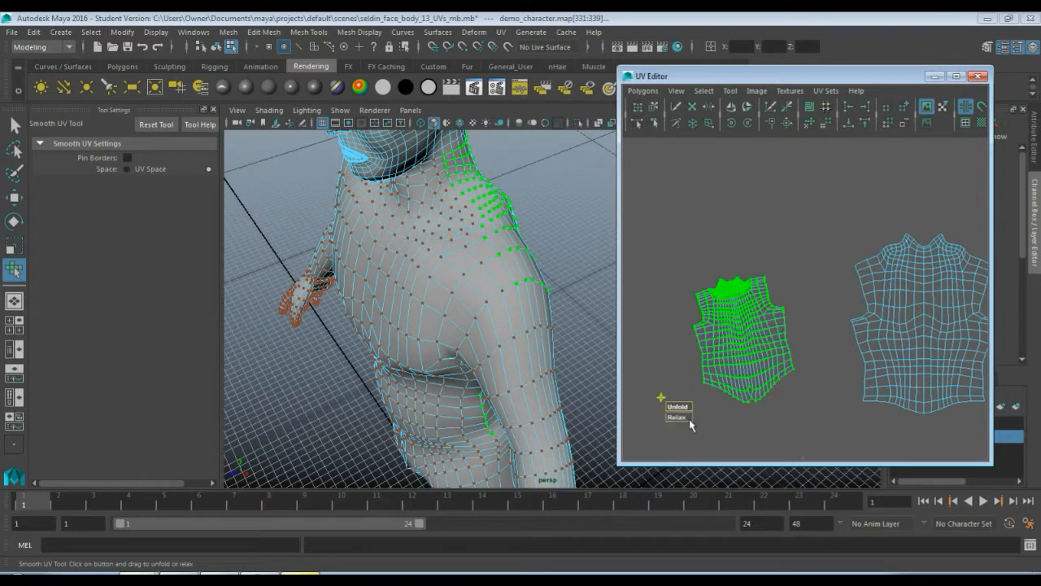
{"action": "left_click", "coordinate": [672, 357]}
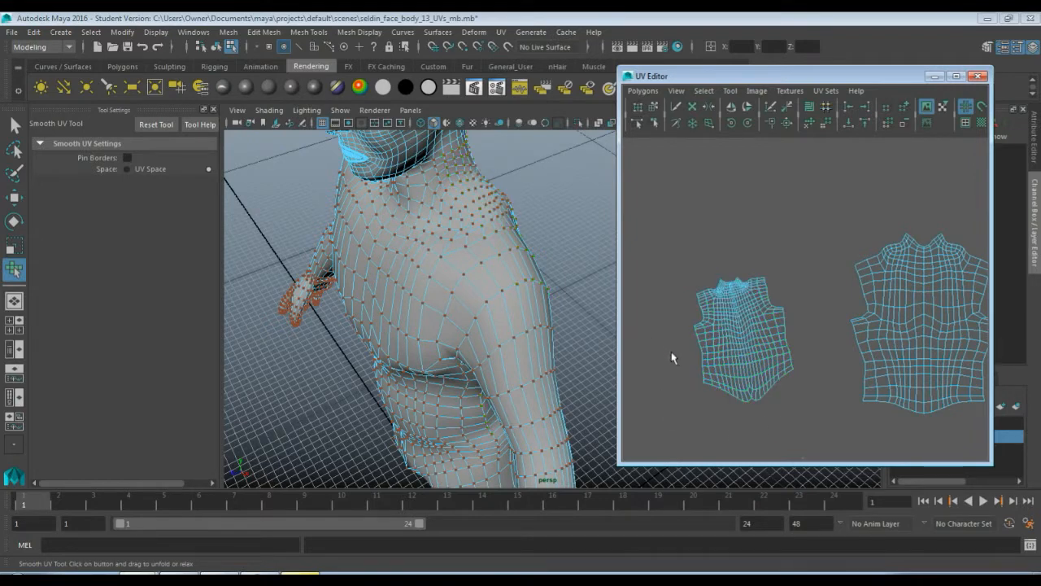
Rotate the back torso shell upright and scale it up to match the front shell's size.
{"action": "scroll", "coordinate": [672, 357], "scroll_direction": "up", "scroll_amount": 5}
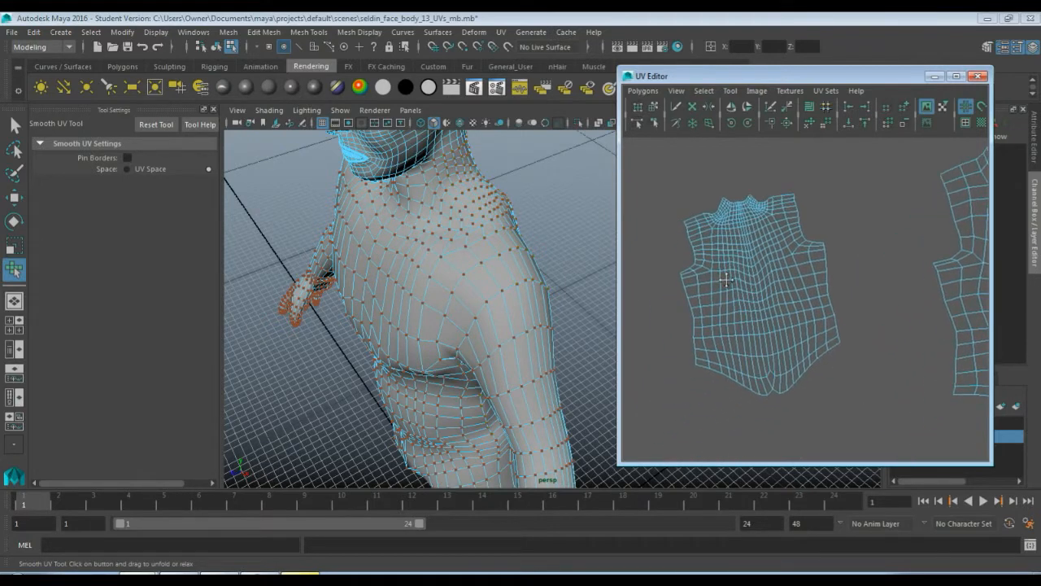
{"action": "scroll", "coordinate": [739, 317], "scroll_direction": "down", "scroll_amount": 3}
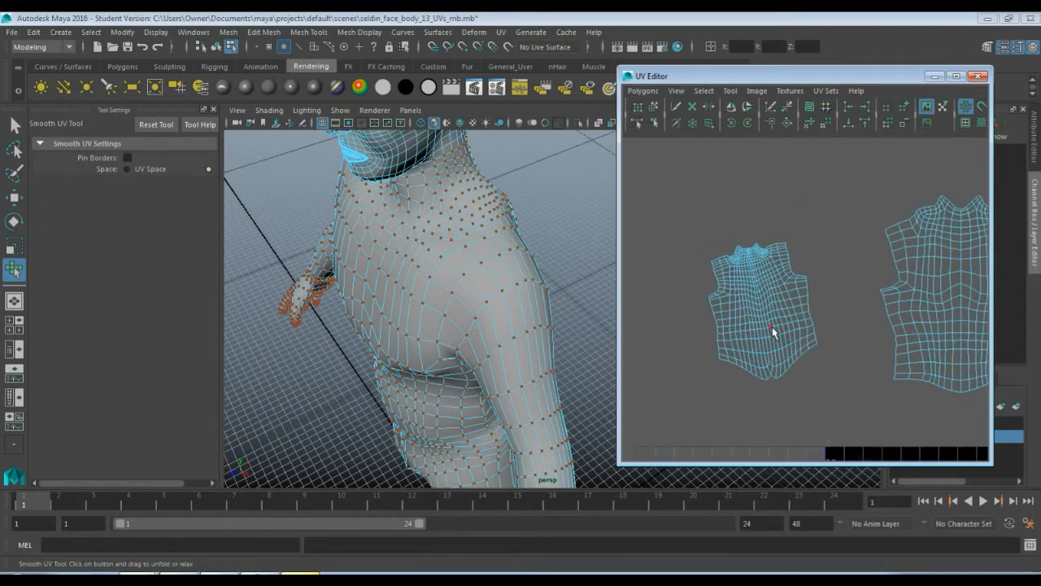
{"action": "left_click", "coordinate": [768, 328]}
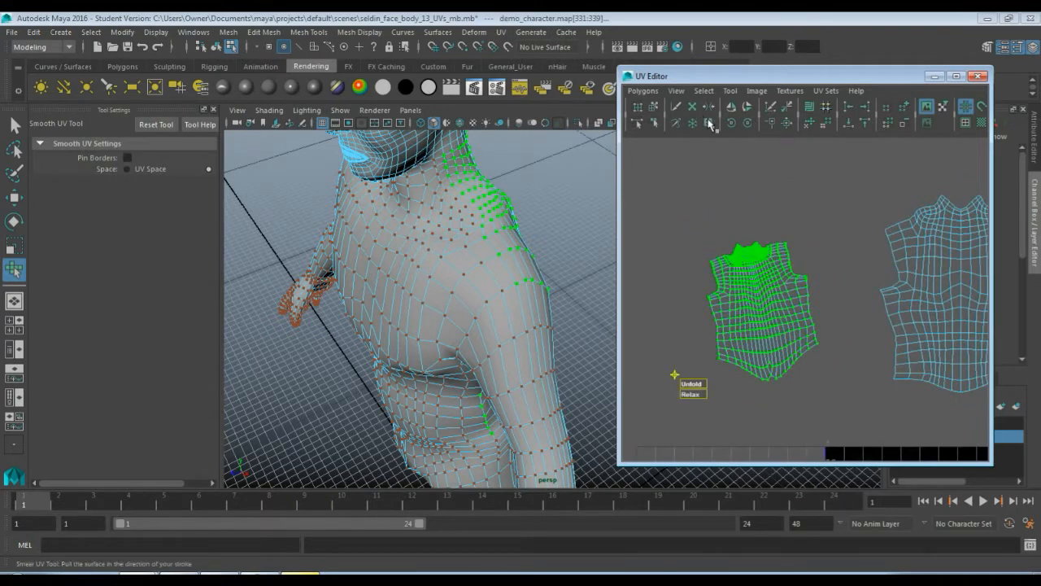
{"action": "key", "text": "e"}
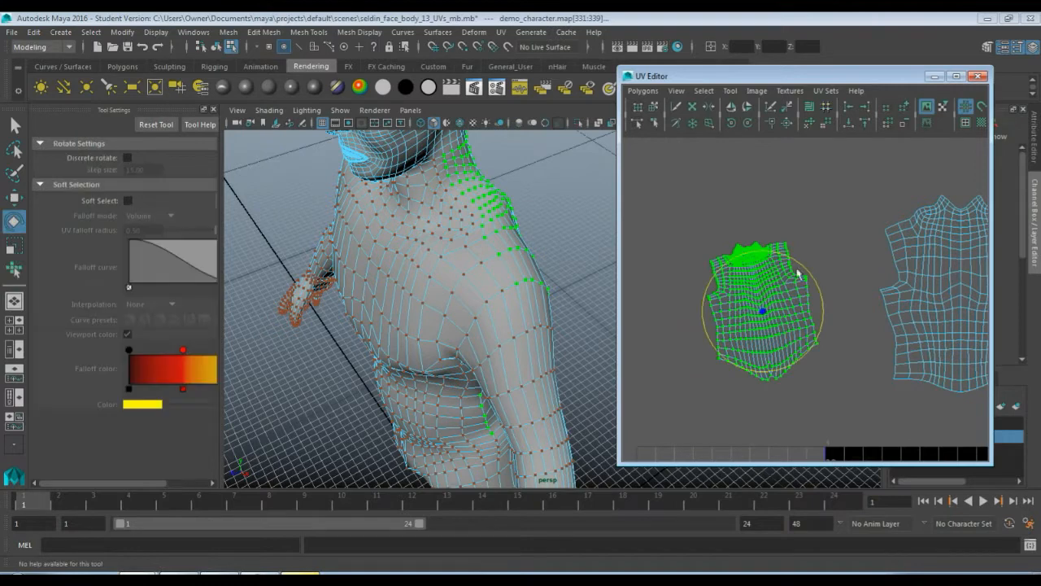
{"action": "mouse_move", "coordinate": [811, 274]}
{"action": "left_mouse_down"}
{"action": "mouse_move", "coordinate": [822, 286]}
{"action": "mouse_move", "coordinate": [804, 285]}
{"action": "left_mouse_up"}
{"action": "key", "text": "r"}
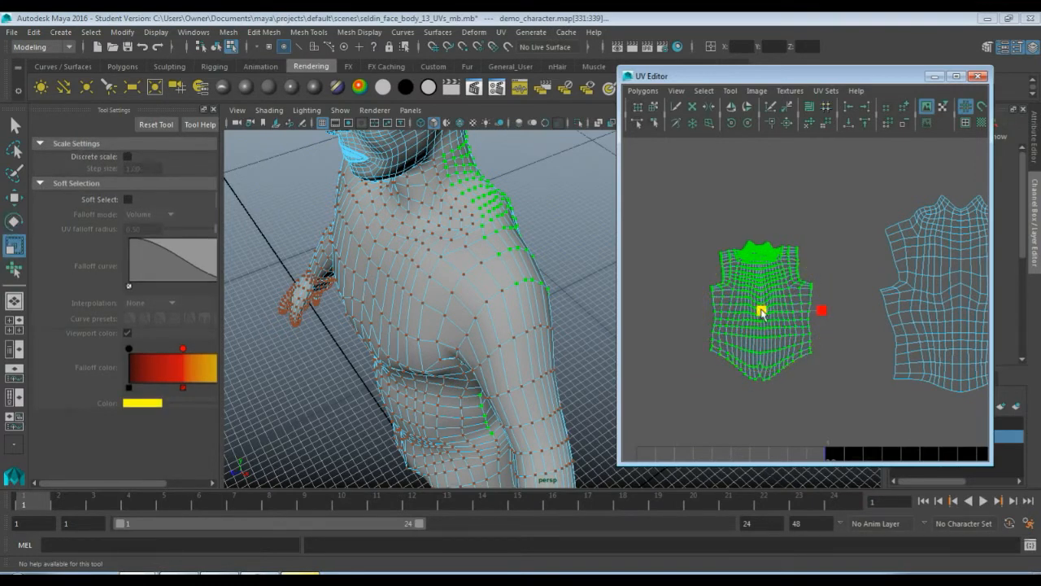
{"action": "left_click_drag", "start_coordinate": [761, 312], "coordinate": [790, 302]}
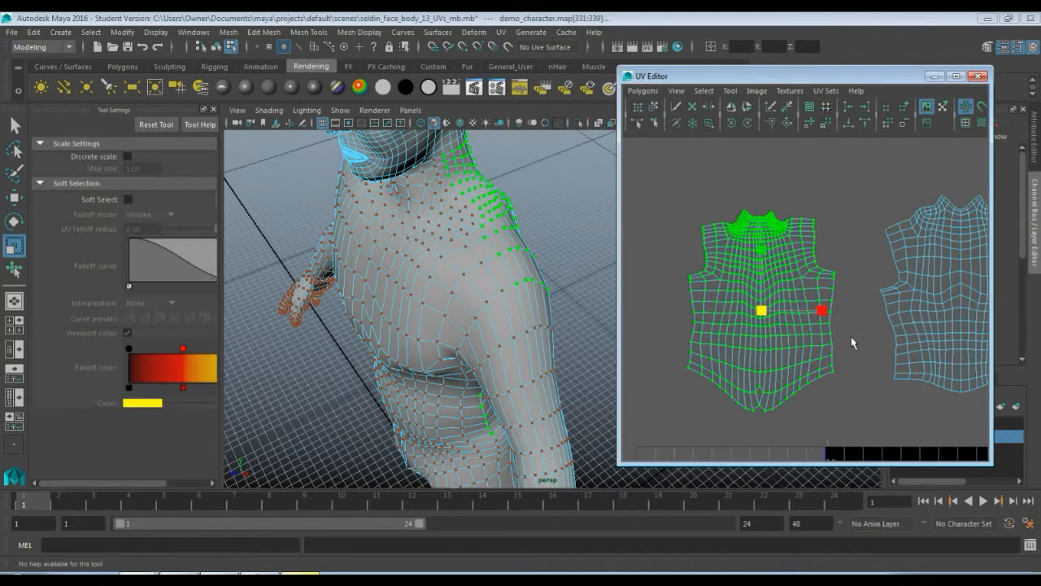
Move the enlarged back torso shell closer to the front shell, level with it, and deselect.
{"action": "middle_click_drag", "start_coordinate": [852, 340], "coordinate": [818, 344], "text": "alt"}
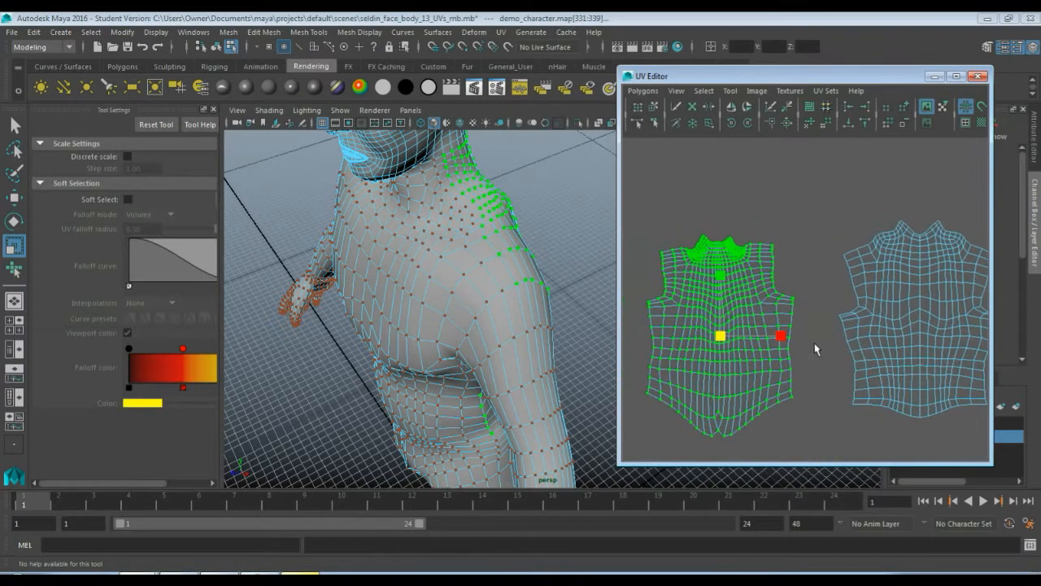
{"action": "key", "text": "w"}
{"action": "left_click_drag", "start_coordinate": [716, 342], "coordinate": [726, 332]}
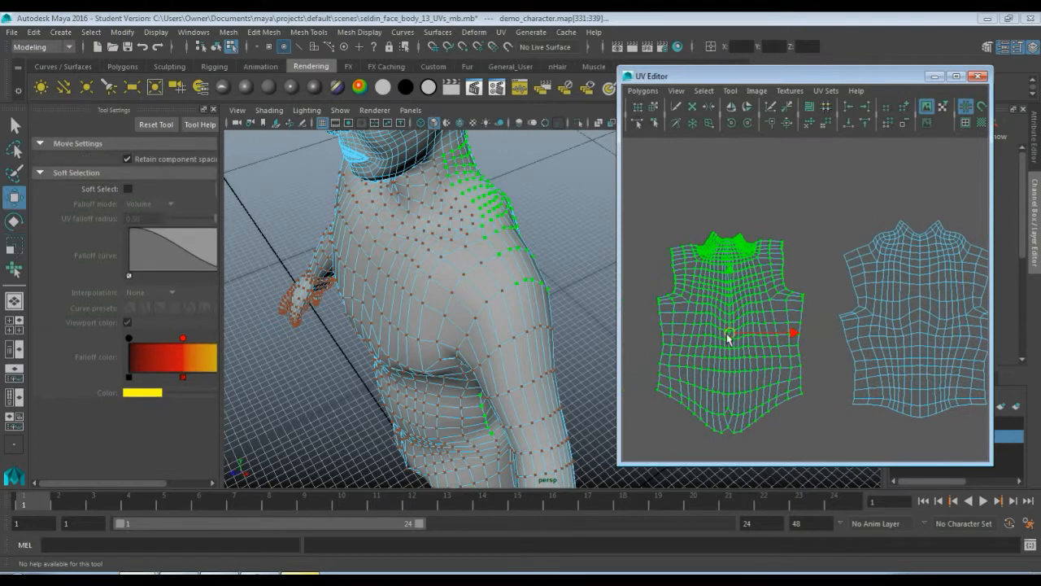
{"action": "left_click", "coordinate": [807, 241]}
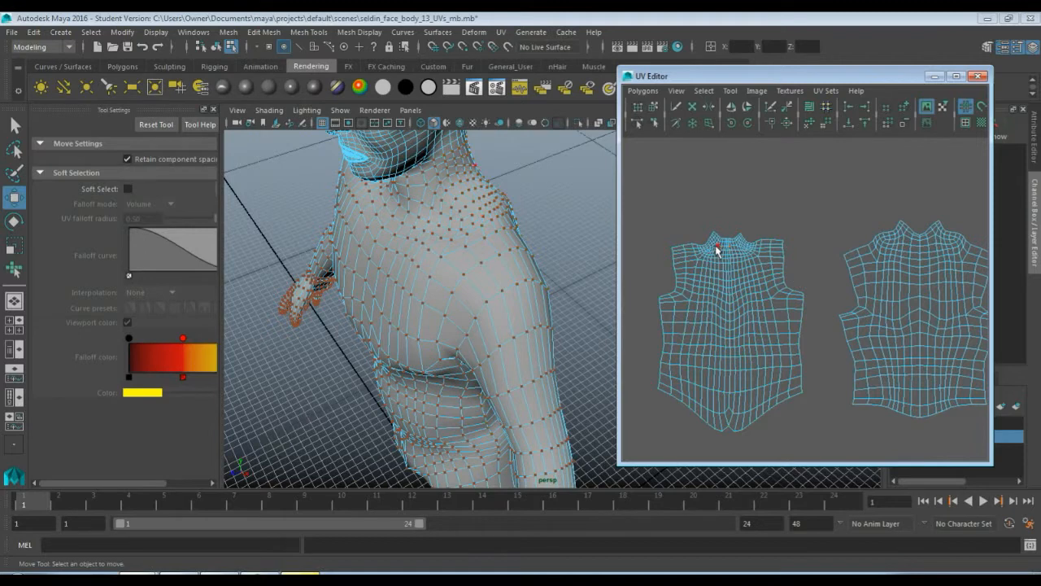
Examine the neck and shoulder UVs of the back torso shell and the matching shoulder and underarm areas on the model.
{"action": "scroll", "coordinate": [734, 292], "scroll_direction": "up", "scroll_amount": 2}
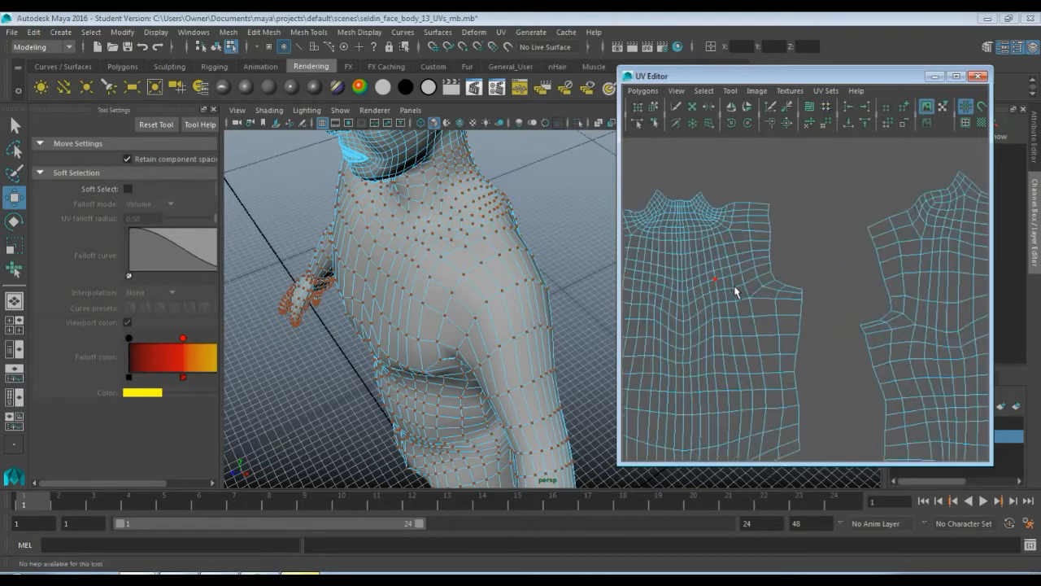
{"action": "scroll", "coordinate": [734, 215], "scroll_direction": "up", "scroll_amount": 4}
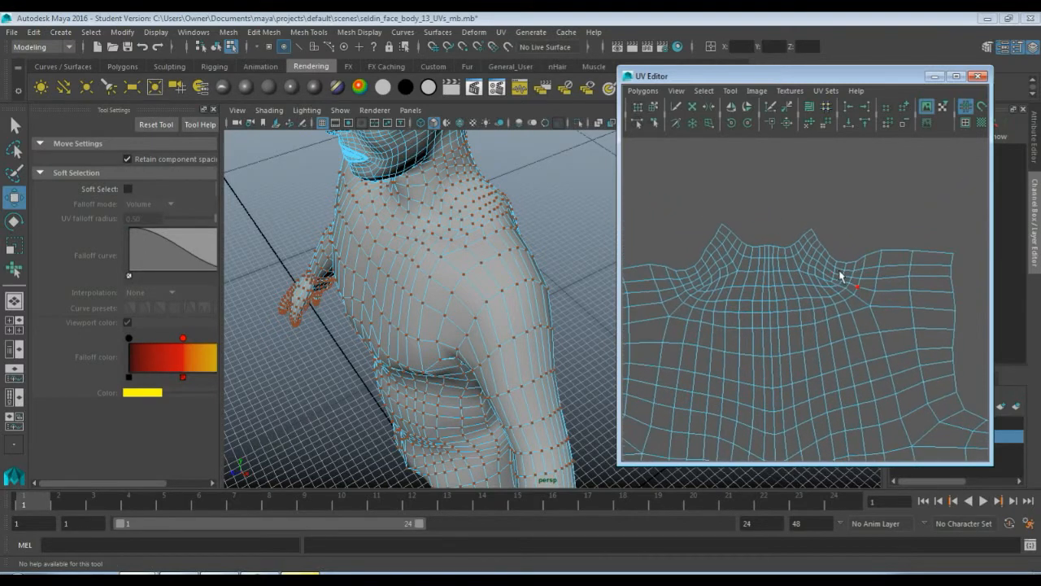
{"action": "middle_click_drag", "start_coordinate": [929, 286], "coordinate": [722, 261], "text": "alt"}
{"action": "middle_click_drag", "start_coordinate": [832, 265], "coordinate": [649, 276], "text": "alt"}
{"action": "middle_click_drag", "start_coordinate": [797, 251], "coordinate": [888, 234], "text": "alt"}
{"action": "middle_click_drag", "start_coordinate": [655, 273], "coordinate": [968, 271], "text": "alt"}
{"action": "scroll", "coordinate": [421, 235], "scroll_direction": "up", "scroll_amount": 5}
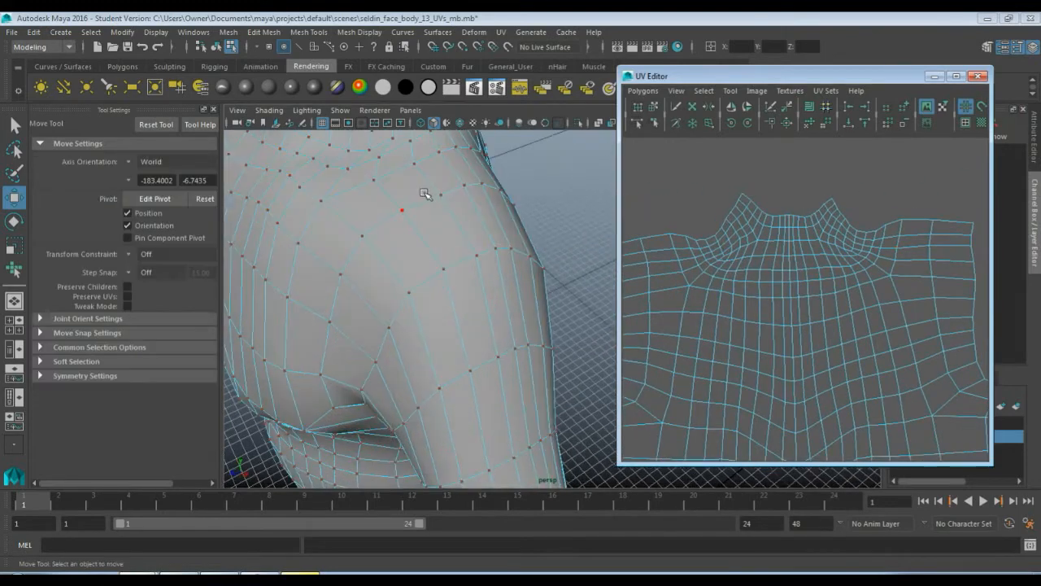
{"action": "middle_click_drag", "start_coordinate": [429, 195], "coordinate": [499, 304], "text": "alt"}
{"action": "left_click_drag", "start_coordinate": [499, 304], "coordinate": [579, 304], "text": "alt"}
{"action": "scroll", "coordinate": [859, 326], "scroll_direction": "down", "scroll_amount": 8}
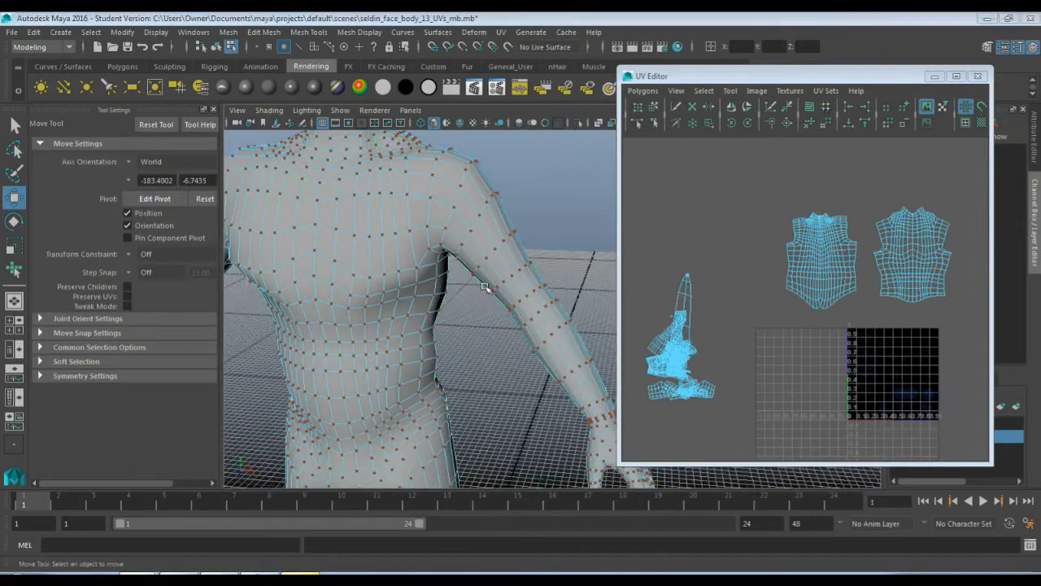
In the front view, switch to face selection and select the arm faces from shoulder to wrist.
{"action": "key", "text": "space"}
{"action": "key", "text": "space"}
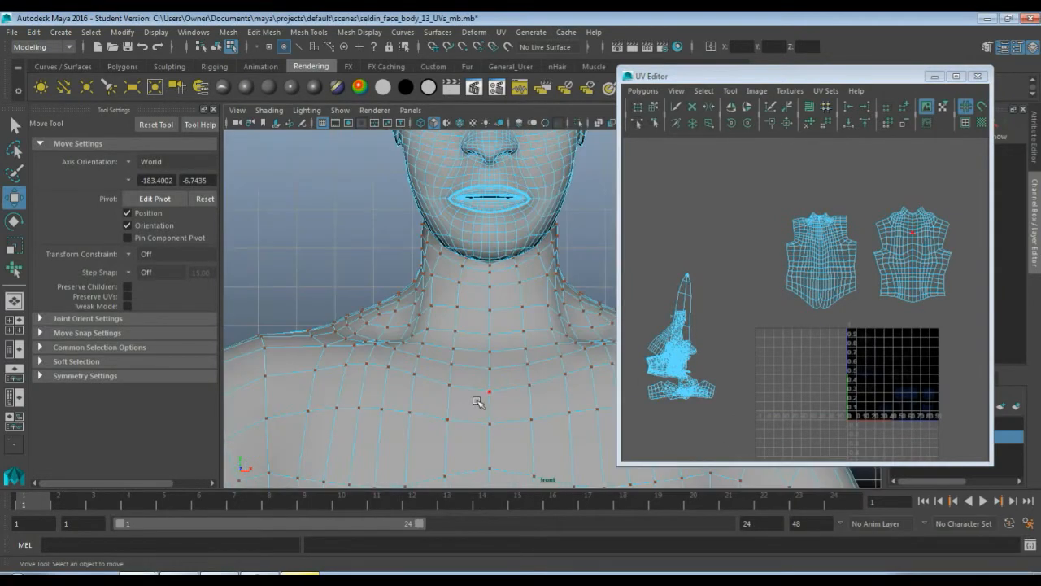
{"action": "scroll", "coordinate": [500, 400], "scroll_direction": "down", "scroll_amount": 2}
{"action": "scroll", "coordinate": [500, 400], "scroll_direction": "down", "scroll_amount": 3}
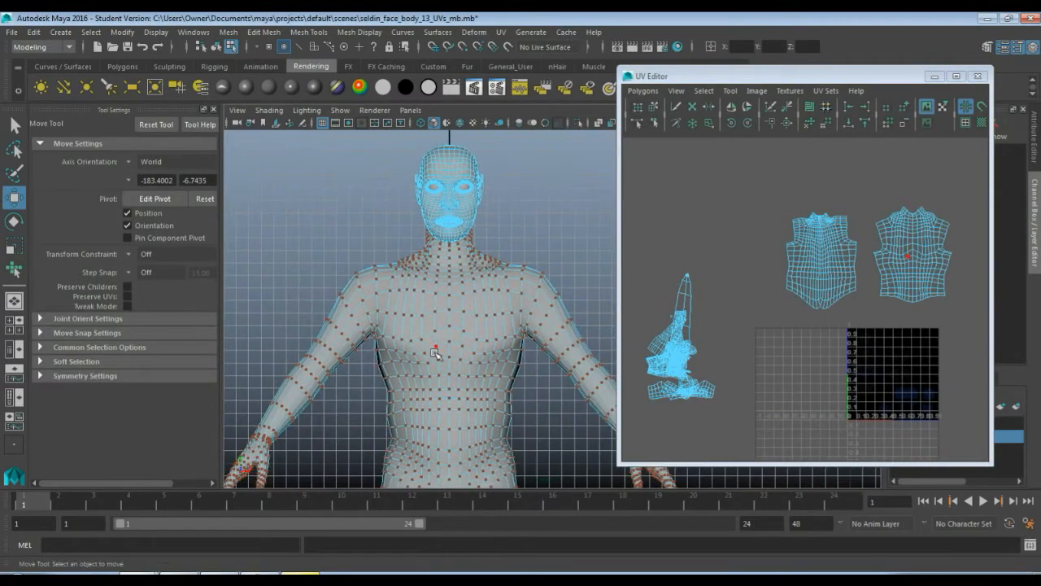
{"action": "key", "text": "F11"}
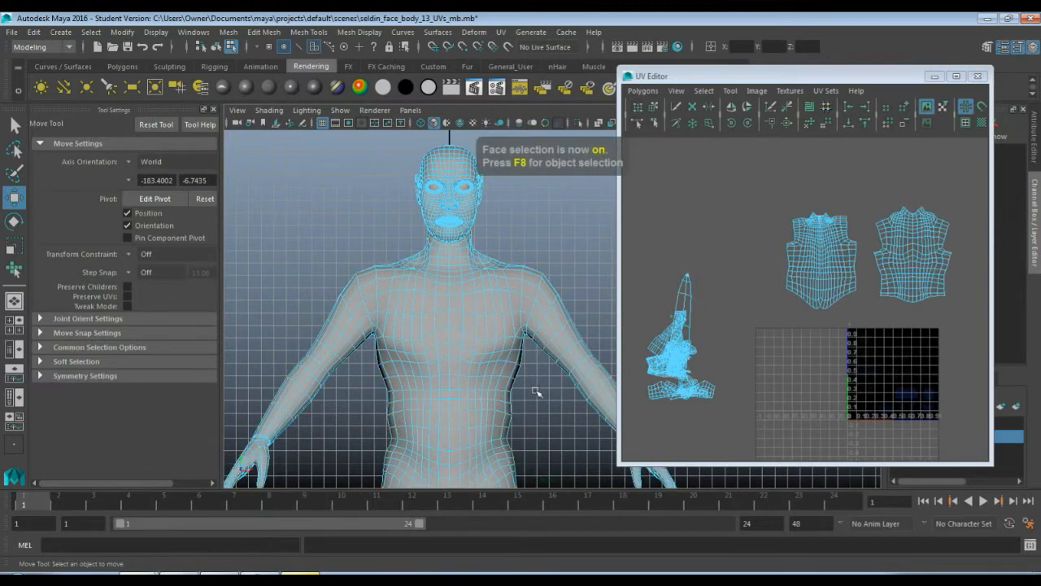
{"action": "middle_click_drag", "start_coordinate": [537, 393], "coordinate": [431, 351], "text": "alt"}
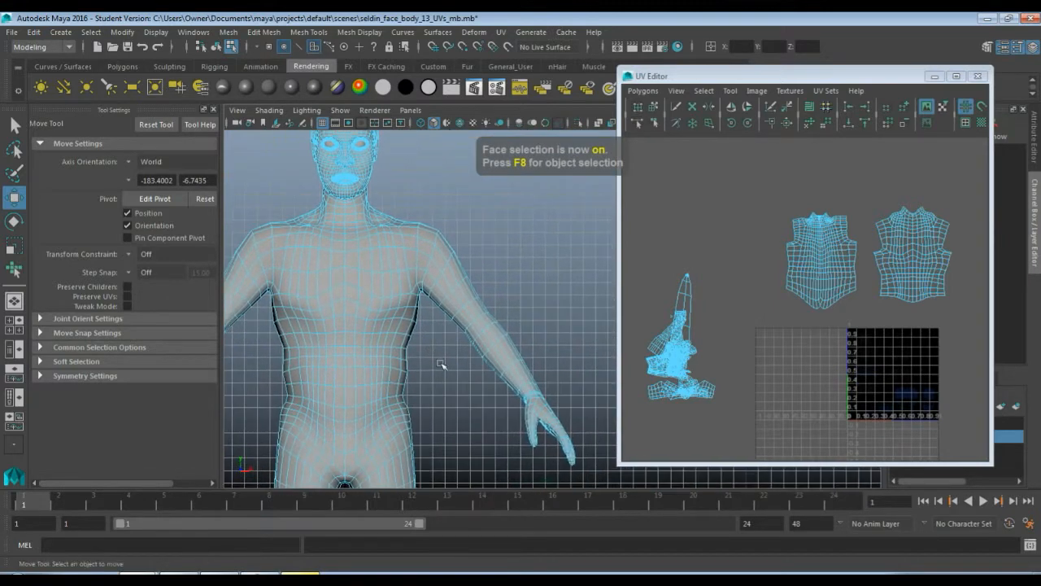
{"action": "left_click", "coordinate": [435, 267]}
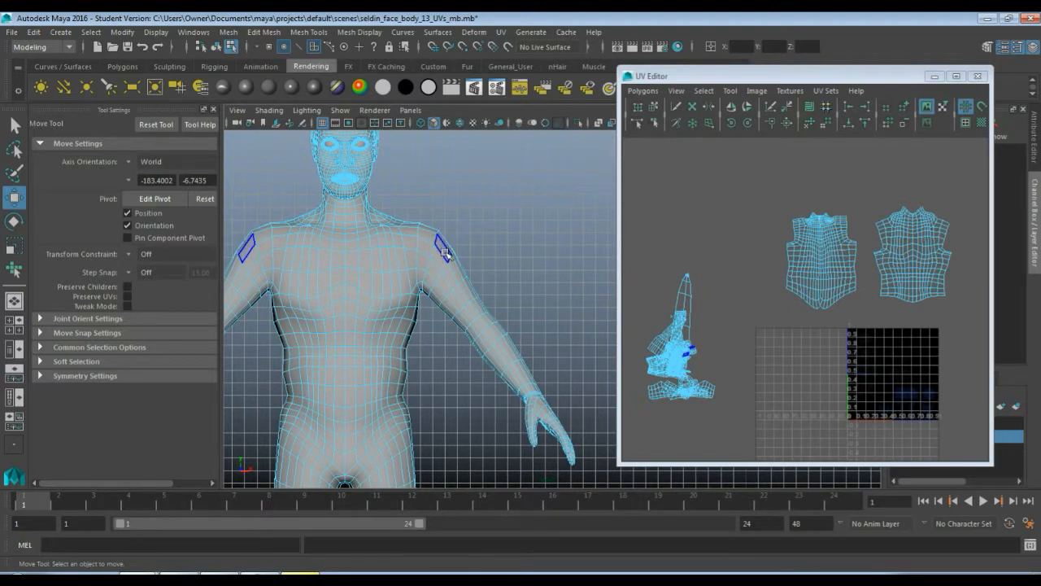
{"action": "left_click_drag", "start_coordinate": [453, 235], "coordinate": [488, 242]}
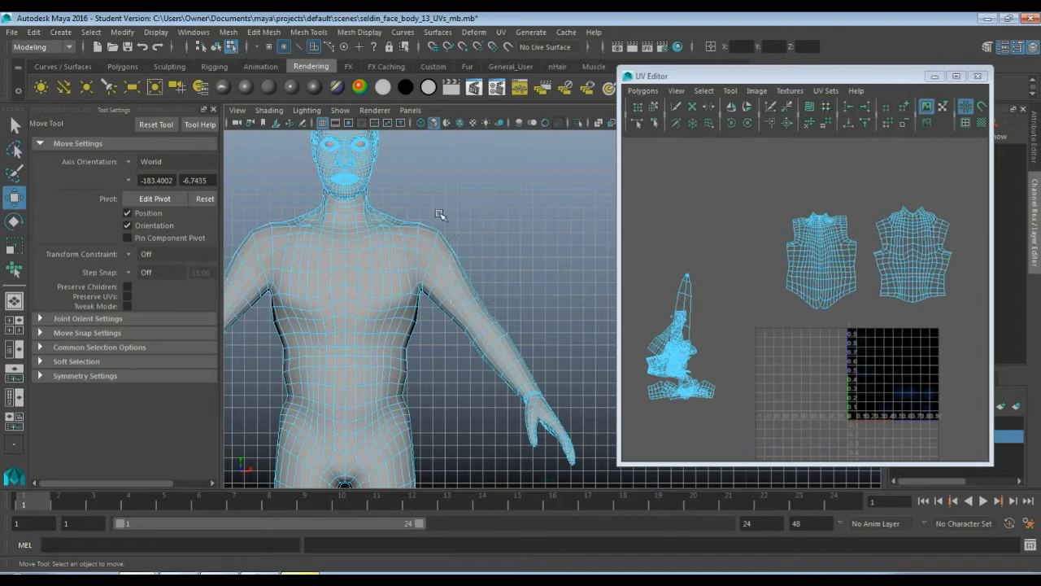
{"action": "left_click_drag", "start_coordinate": [430, 221], "coordinate": [527, 391]}
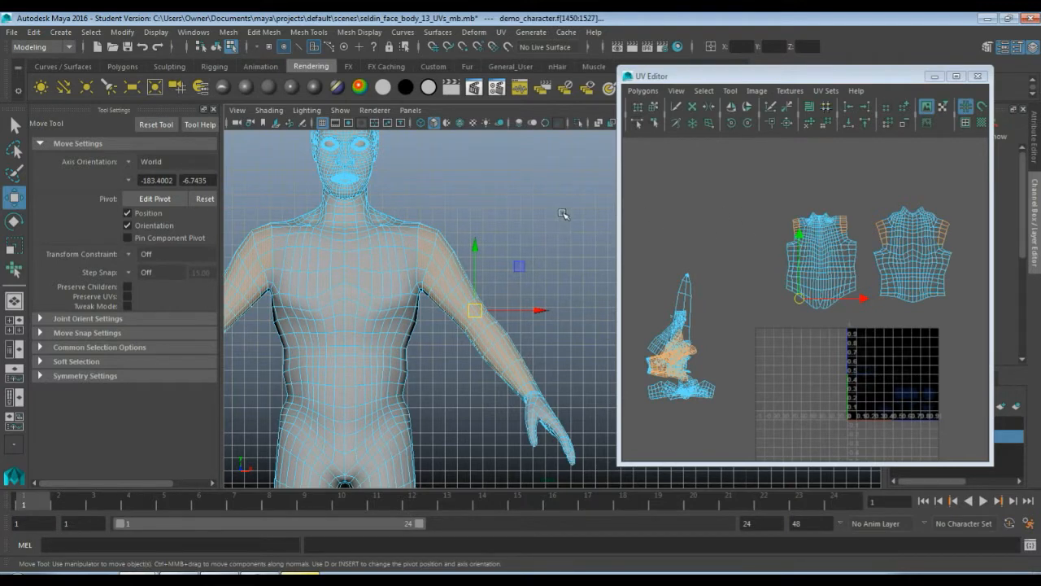
Remove the front and back torso shells' faces from the selection in the UV Editor, keeping only the arm faces selected.
{"action": "left_click_drag", "start_coordinate": [364, 212], "coordinate": [427, 214], "text": "ctrl"}
{"action": "left_click_drag", "start_coordinate": [765, 196], "coordinate": [982, 296]}
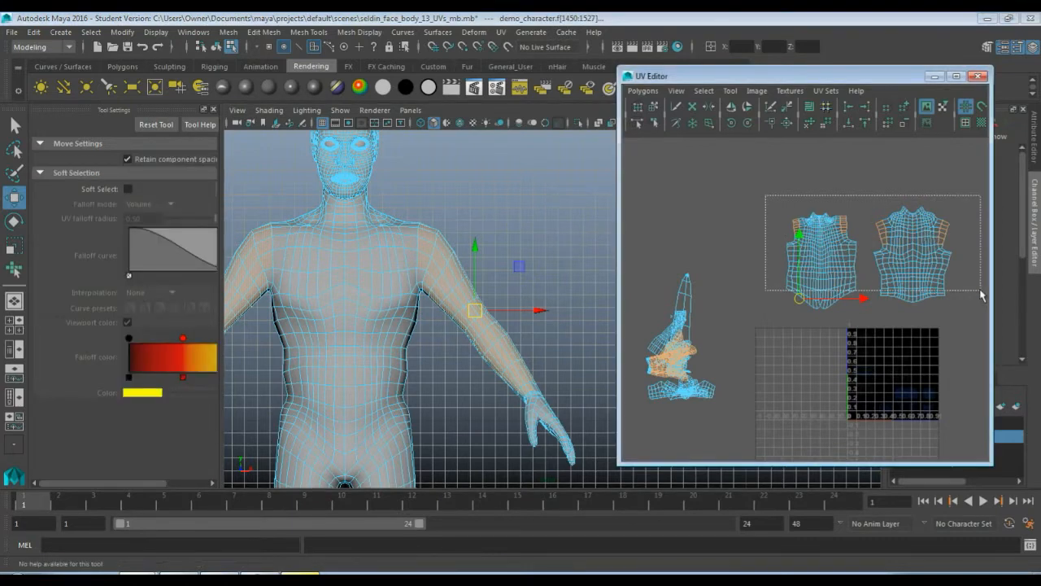
{"action": "left_click_drag", "start_coordinate": [982, 296], "coordinate": [982, 296], "text": "ctrl"}
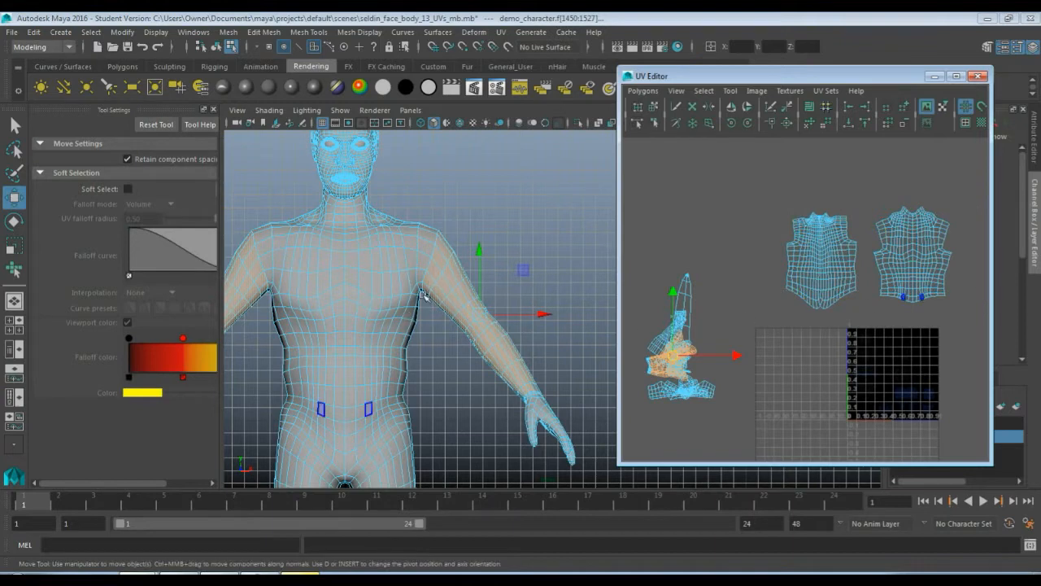
{"action": "left_click", "coordinate": [501, 396]}
{"action": "key", "text": "f"}
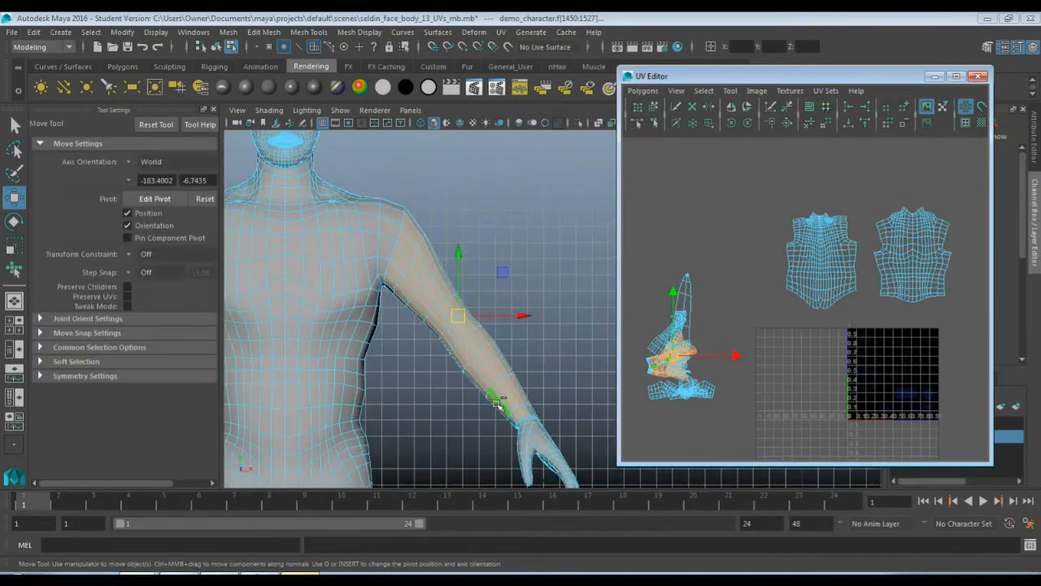
{"action": "key", "text": "ctrl+z"}
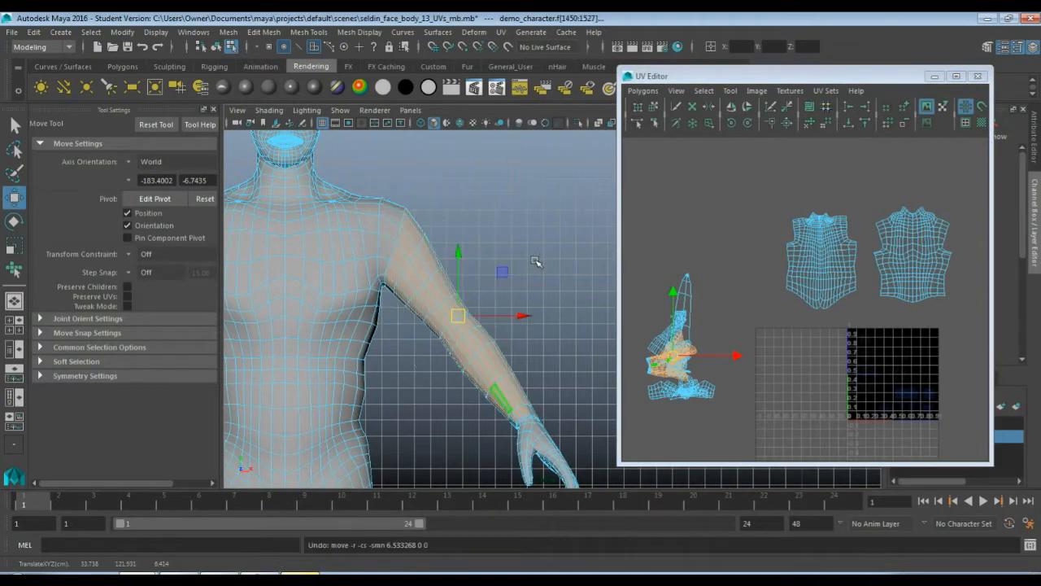
In the perspective view, add the missed faces just above the wrist to the arm selection and check it around the wrist.
{"action": "scroll", "coordinate": [492, 437], "scroll_direction": "down", "scroll_amount": 3}
{"action": "key", "text": "space"}
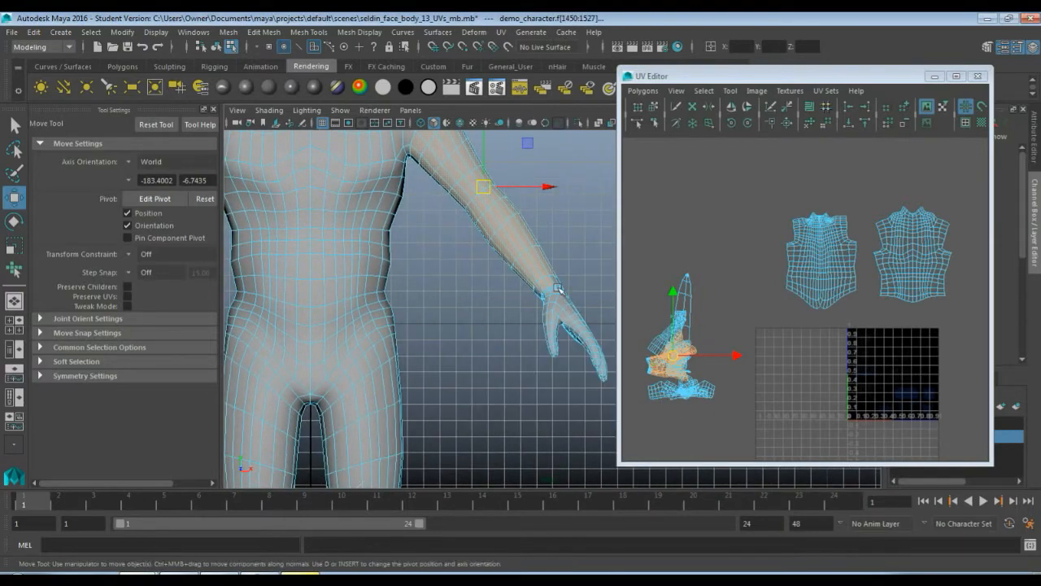
{"action": "key", "text": "space"}
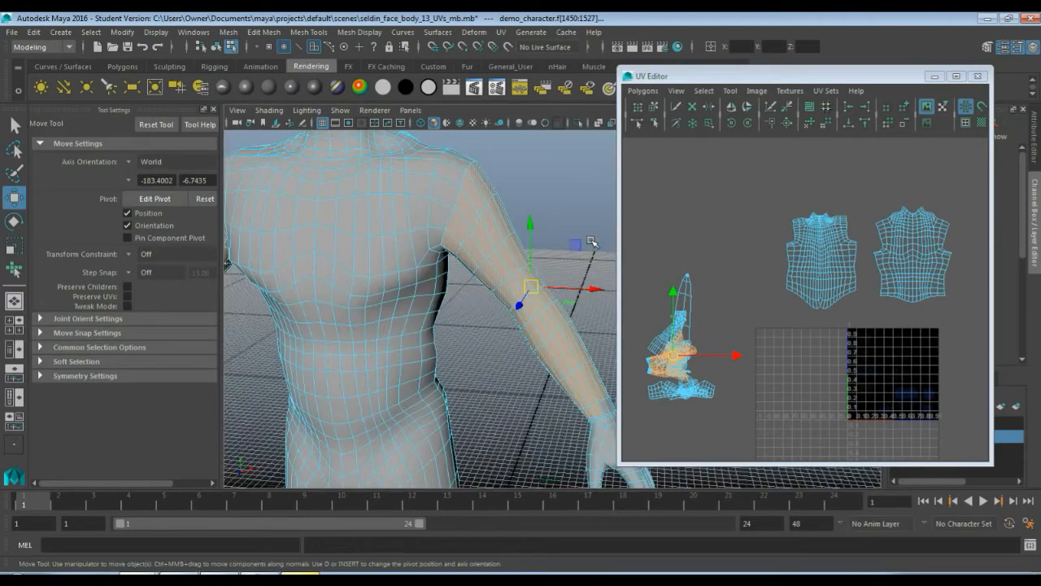
{"action": "scroll", "coordinate": [528, 432], "scroll_direction": "down", "scroll_amount": 2}
{"action": "middle_click_drag", "start_coordinate": [527, 431], "coordinate": [462, 299], "text": "alt"}
{"action": "scroll", "coordinate": [462, 298], "scroll_direction": "up", "scroll_amount": 6}
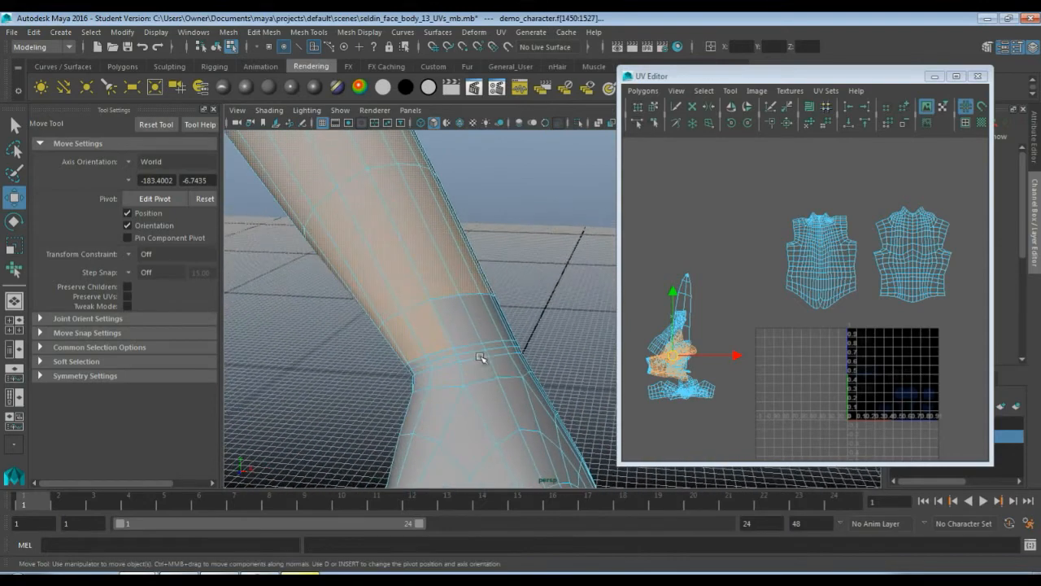
{"action": "left_click_drag", "start_coordinate": [481, 357], "coordinate": [480, 344], "text": "alt"}
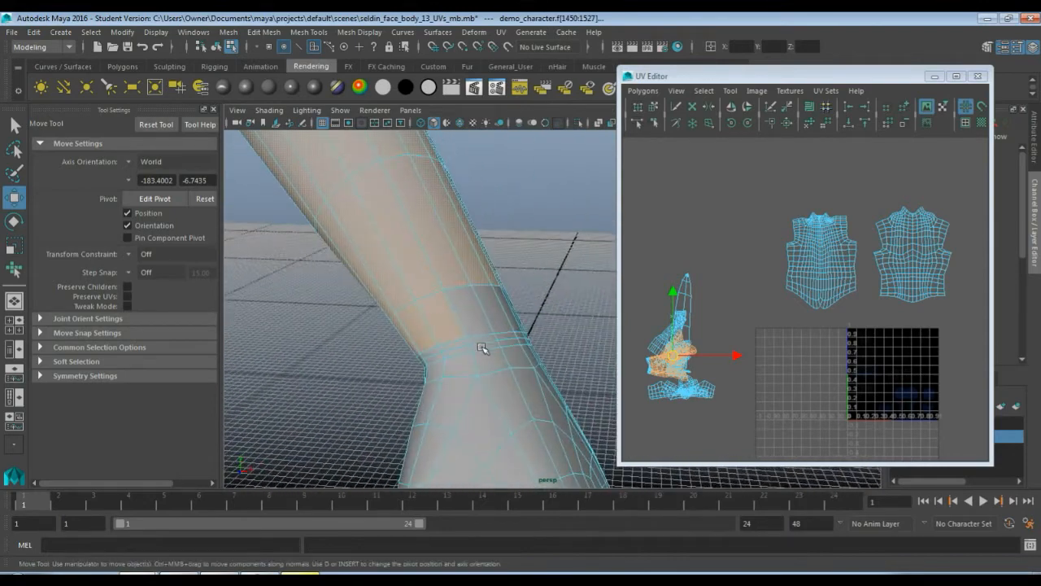
{"action": "left_click", "coordinate": [462, 325]}
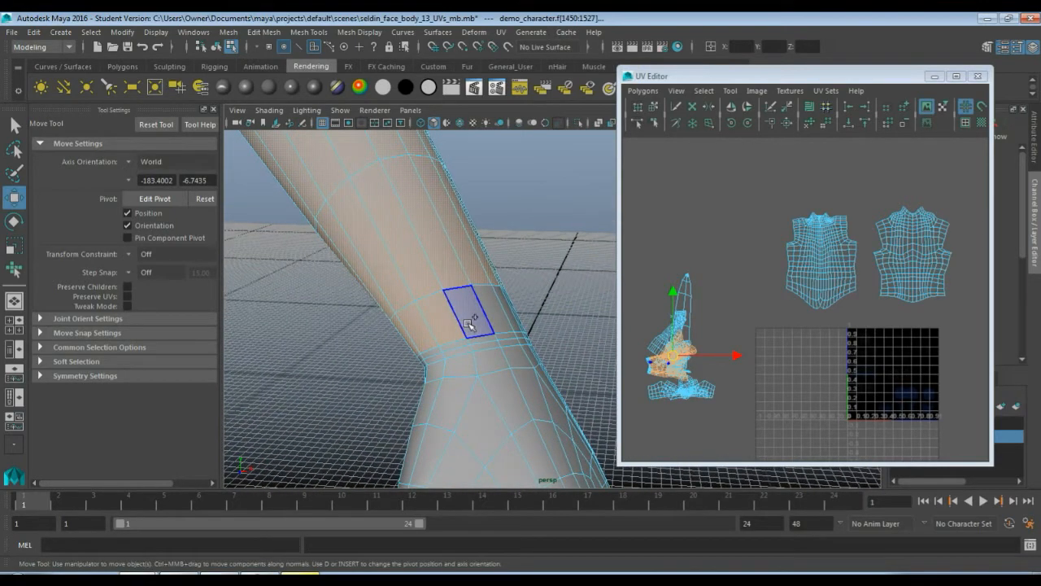
{"action": "left_click_drag", "start_coordinate": [526, 321], "coordinate": [364, 282], "text": "alt"}
{"action": "left_click", "coordinate": [390, 289]}
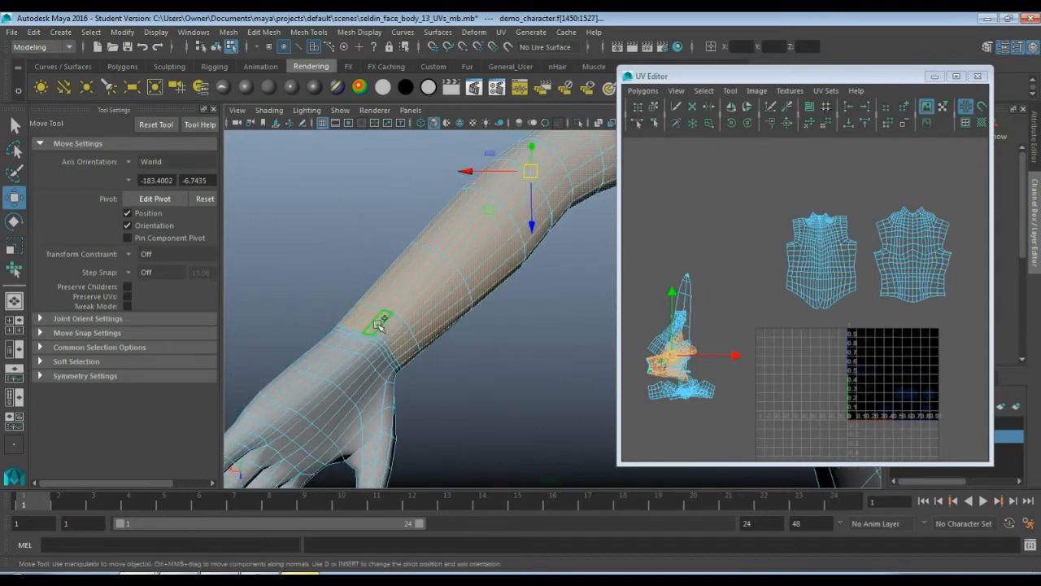
{"action": "mouse_move", "coordinate": [502, 392]}
{"action": "left_mouse_down", "text": "alt"}
{"action": "mouse_move", "coordinate": [488, 365]}
{"action": "mouse_move", "coordinate": [487, 395]}
{"action": "left_mouse_up", "text": "alt"}
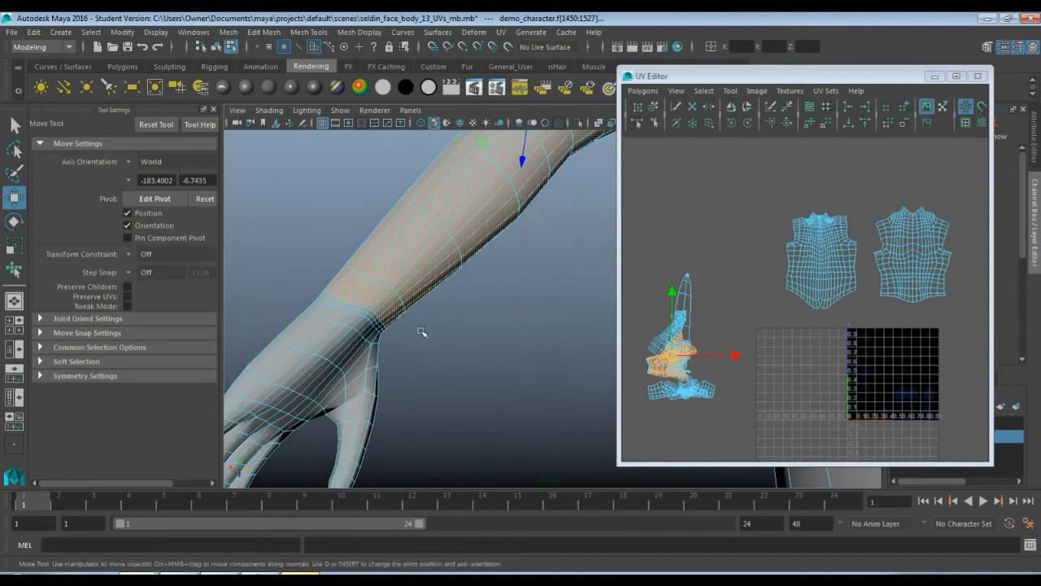
{"action": "left_click_drag", "start_coordinate": [421, 332], "coordinate": [383, 329], "text": "alt"}
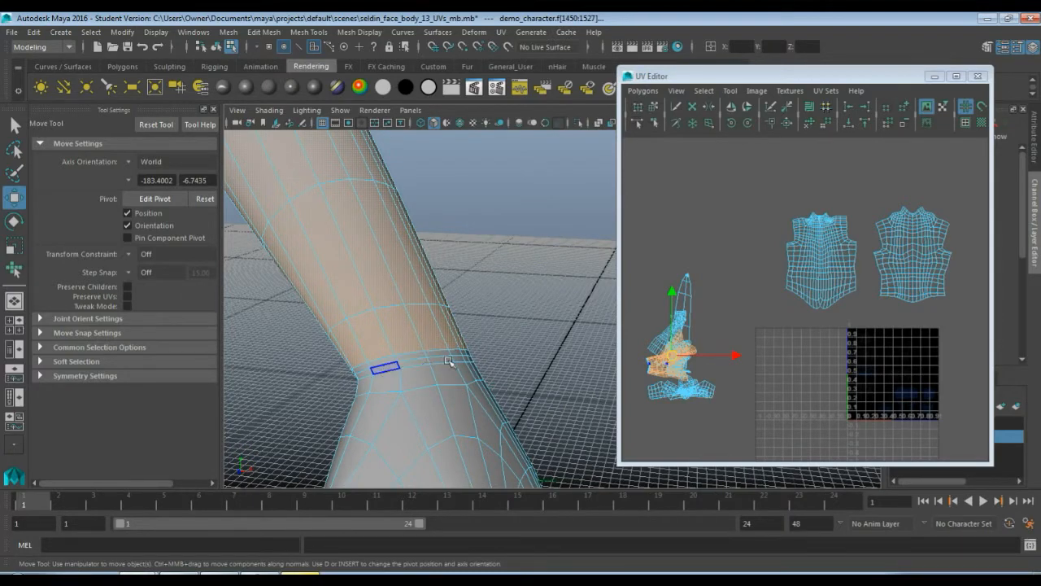
{"action": "left_click_drag", "start_coordinate": [449, 360], "coordinate": [445, 338], "text": "alt"}
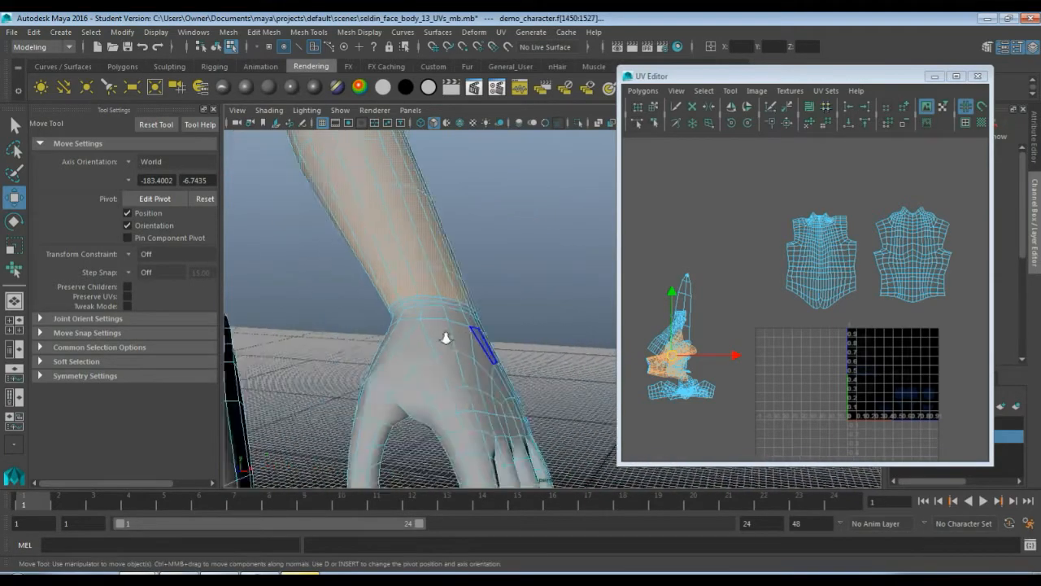
{"action": "key", "text": "f"}
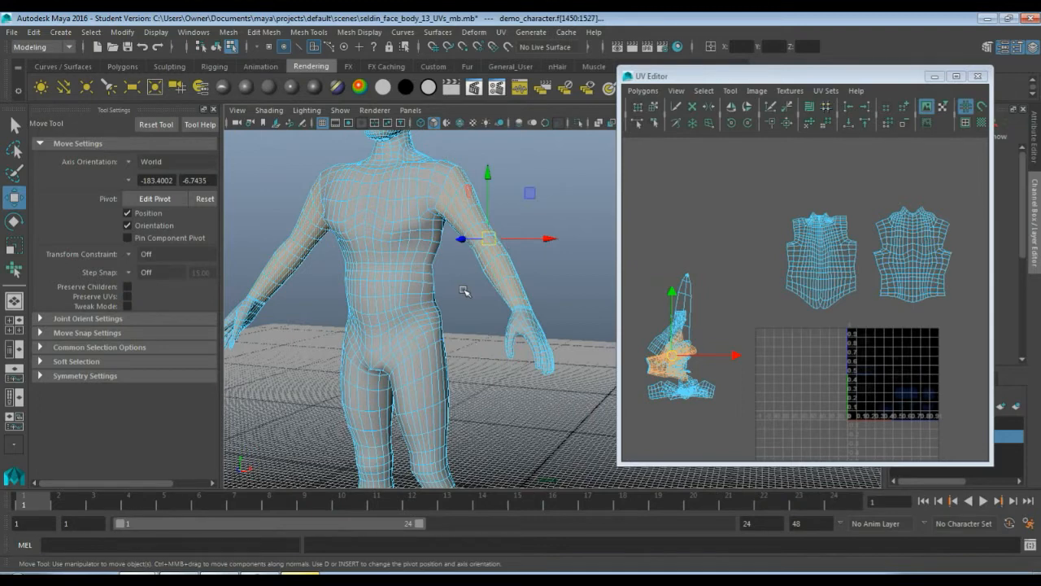
Apply planar mapping to the selected arm faces, fitted to the bounding box and projected from the Z axis.
{"action": "left_click", "coordinate": [499, 32]}
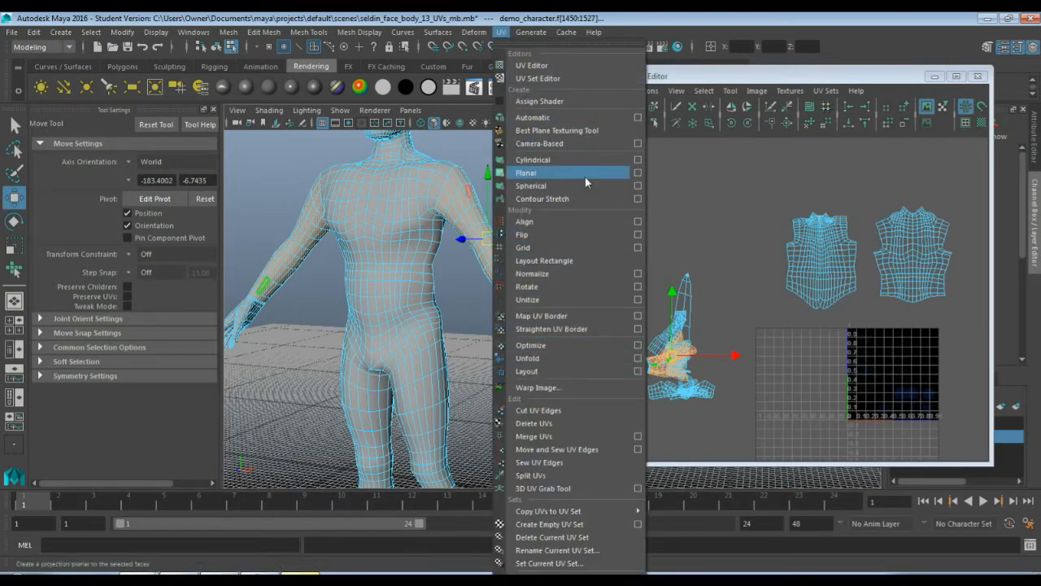
{"action": "left_click", "coordinate": [637, 173]}
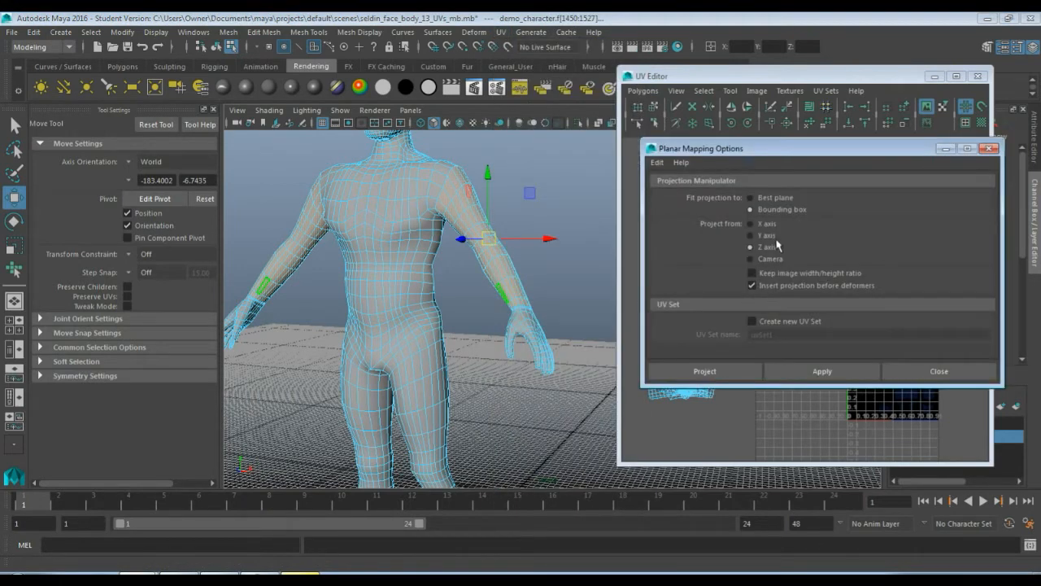
{"action": "left_click", "coordinate": [822, 371]}
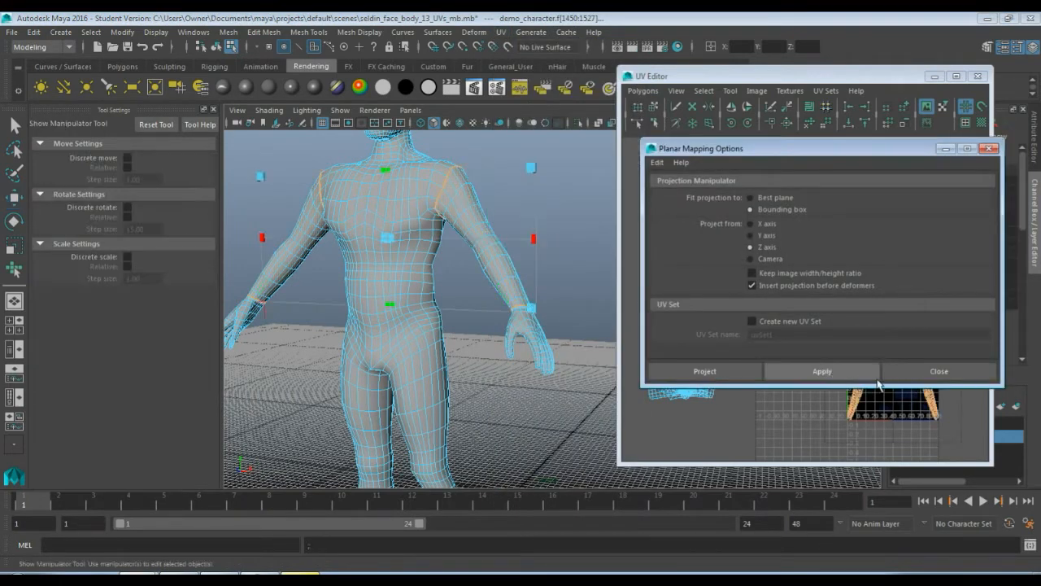
{"action": "left_click", "coordinate": [920, 373]}
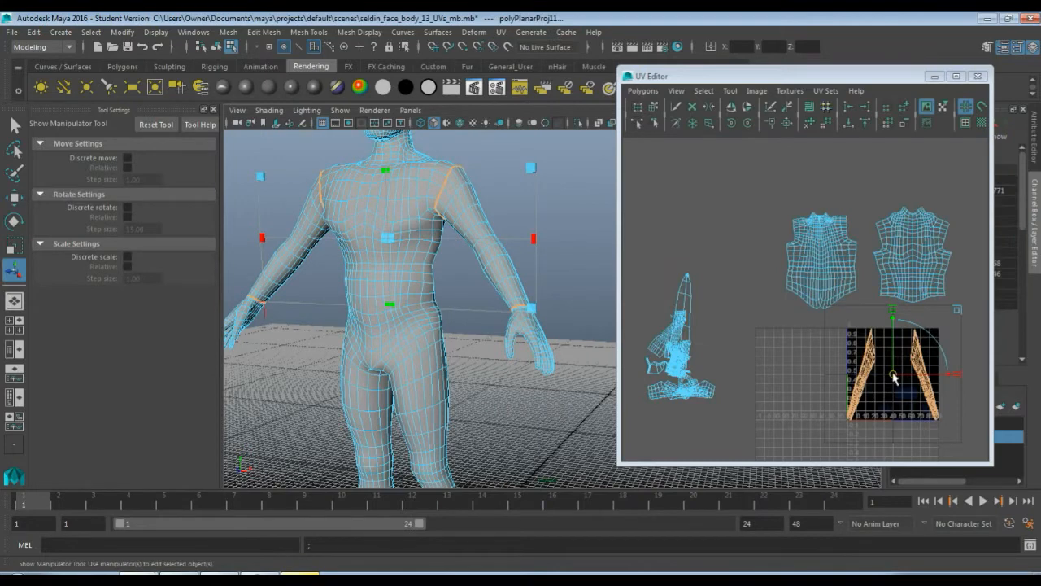
Move the two new arm shells to empty UV space above the unmapped leftover shells, and deselect them.
{"action": "left_click_drag", "start_coordinate": [893, 376], "coordinate": [699, 180]}
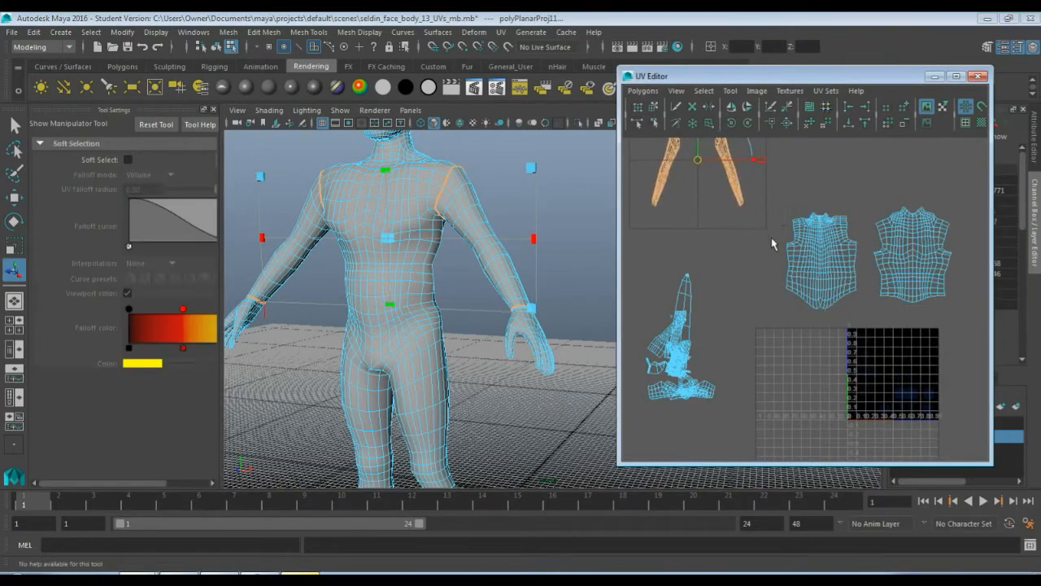
{"action": "middle_click_drag", "start_coordinate": [723, 260], "coordinate": [772, 310], "text": "alt"}
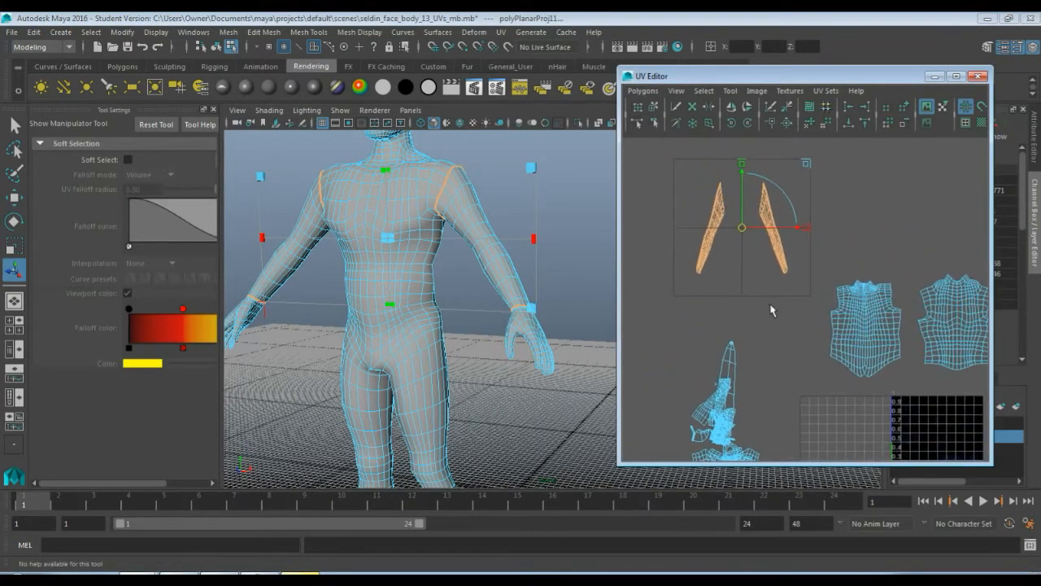
{"action": "left_click", "coordinate": [771, 310]}
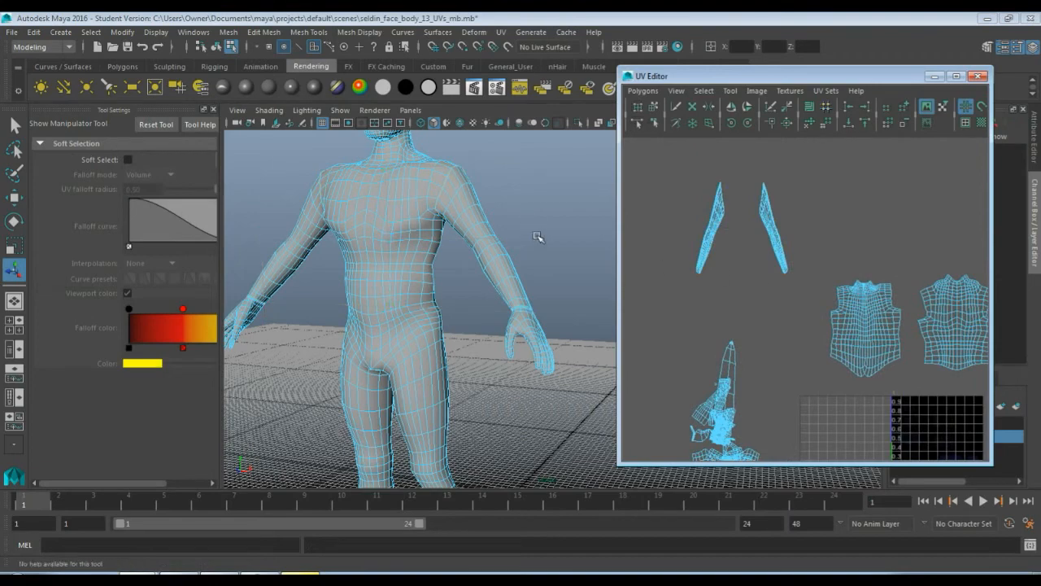
Bring the underside of the forearm near the wrist into close view and switch to edge selection.
{"action": "scroll", "coordinate": [530, 216], "scroll_direction": "up", "scroll_amount": 5}
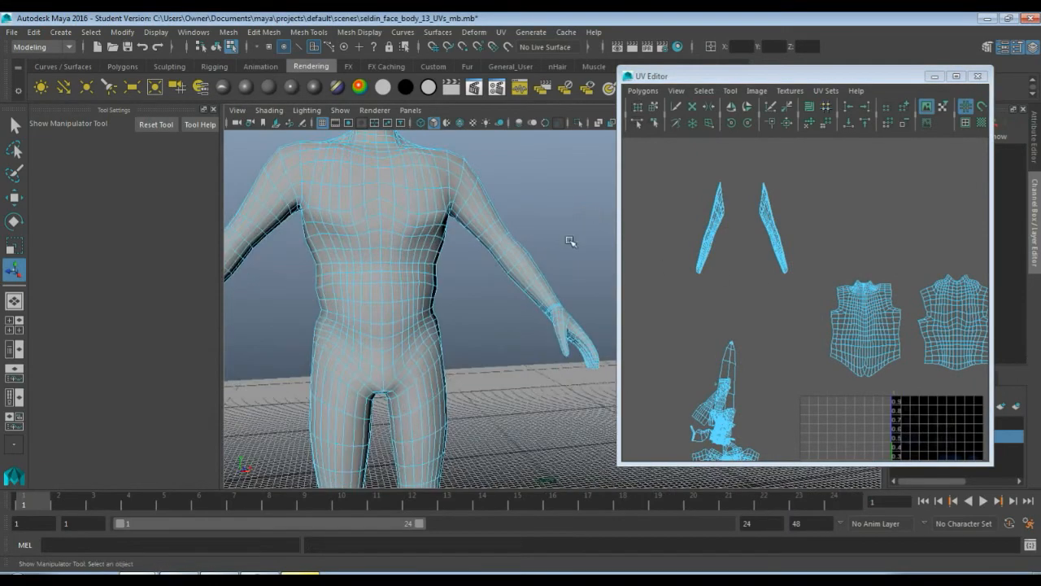
{"action": "scroll", "coordinate": [553, 282], "scroll_direction": "up", "scroll_amount": 6}
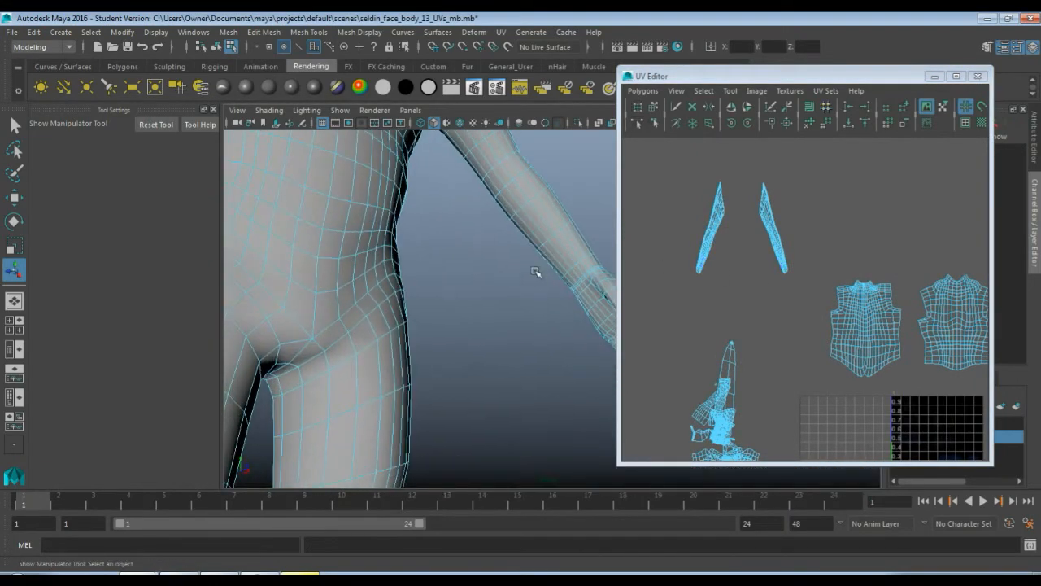
{"action": "middle_click_drag", "start_coordinate": [544, 236], "coordinate": [490, 306], "text": "alt"}
{"action": "left_click_drag", "start_coordinate": [491, 307], "coordinate": [514, 289], "text": "alt"}
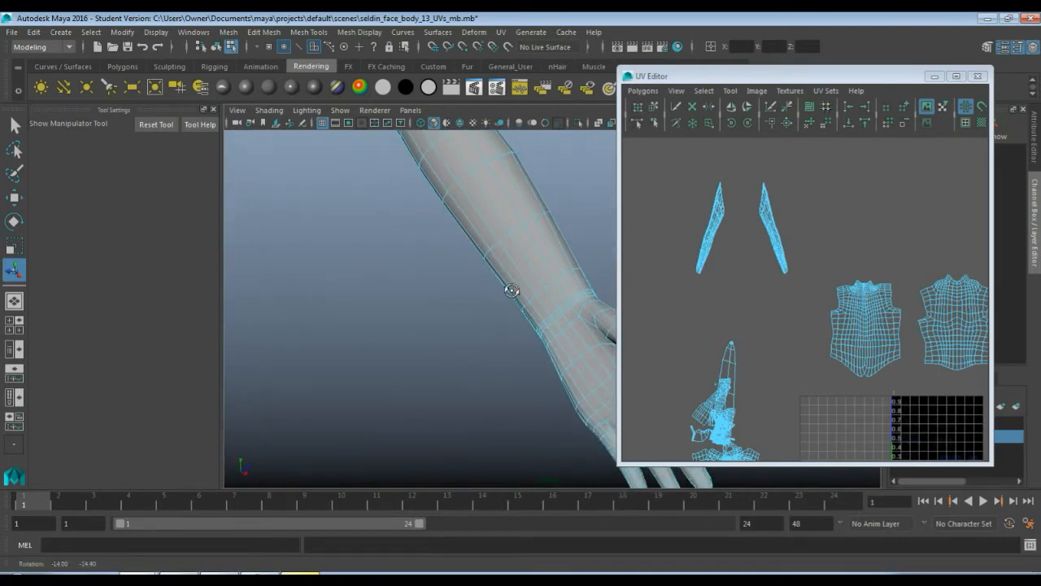
{"action": "key", "text": "F10"}
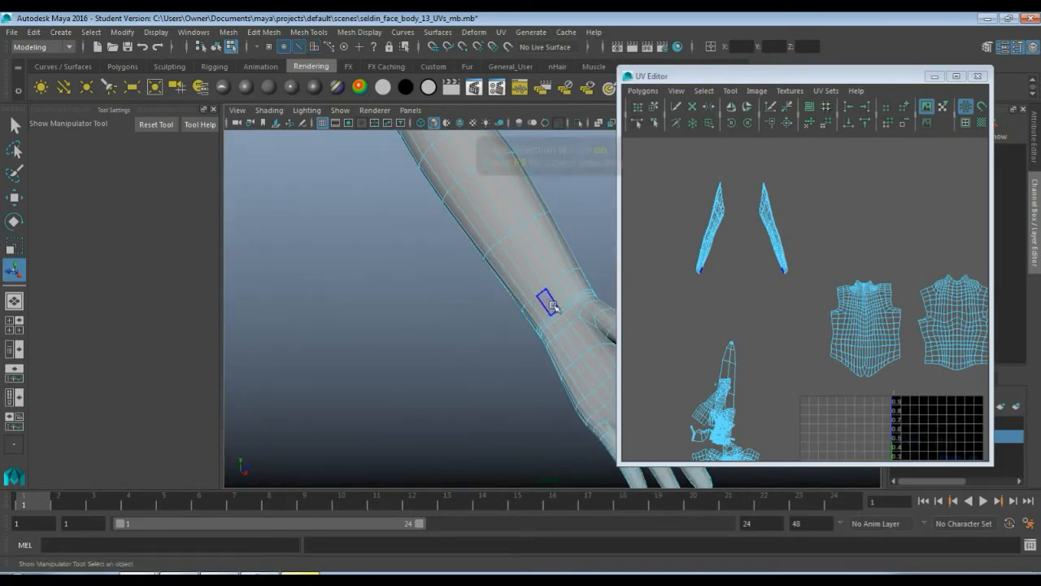
Inspect the arm from wrist to armpit to find a continuous edge line suitable for an underarm seam.
{"action": "scroll", "coordinate": [488, 302], "scroll_direction": "down", "scroll_amount": 6}
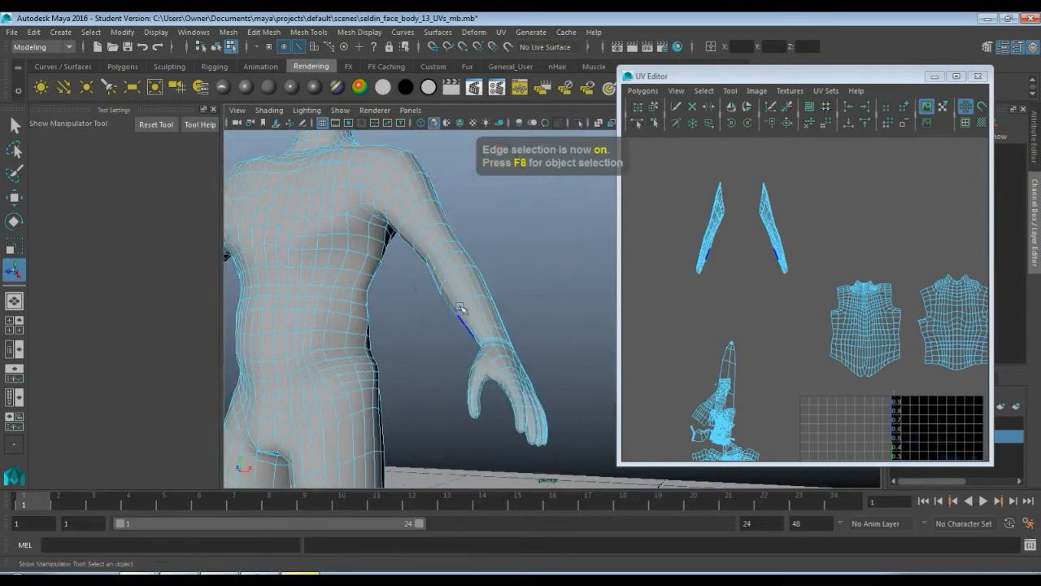
{"action": "scroll", "coordinate": [415, 309], "scroll_direction": "up", "scroll_amount": 5}
{"action": "left_click_drag", "start_coordinate": [400, 306], "coordinate": [502, 288], "text": "alt"}
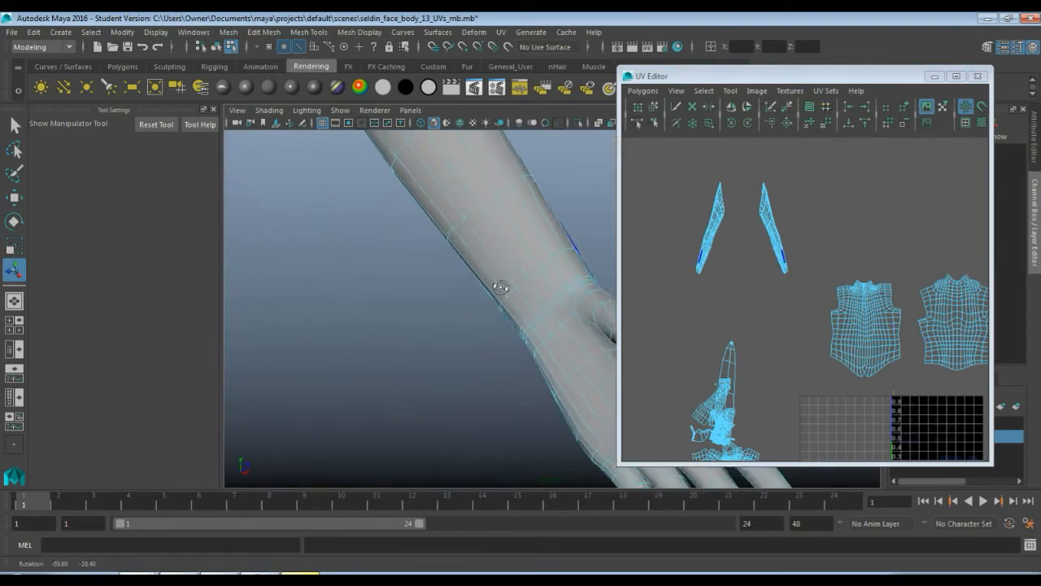
{"action": "left_click", "coordinate": [550, 310]}
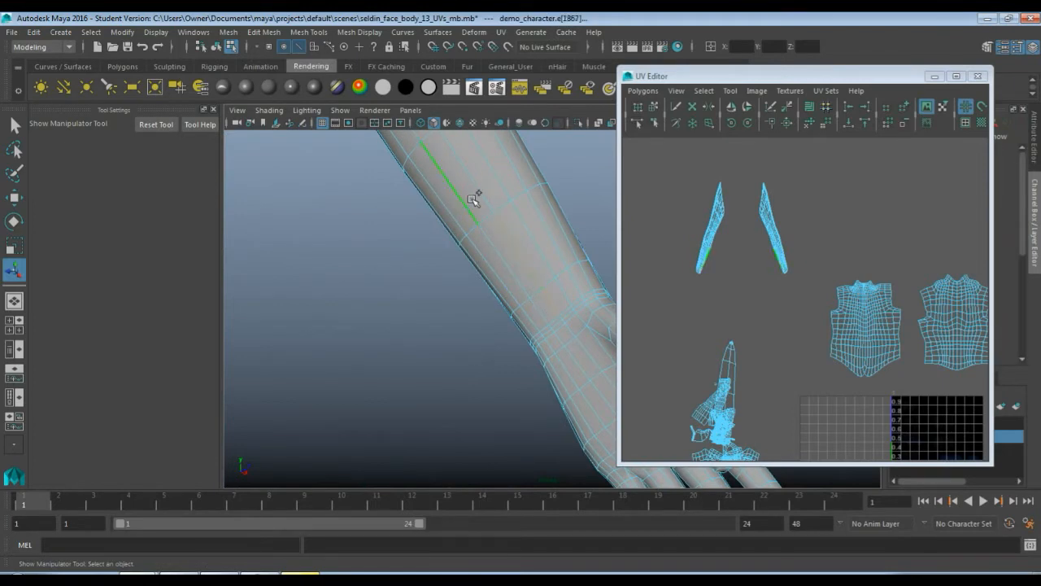
{"action": "left_click_drag", "start_coordinate": [405, 213], "coordinate": [497, 409], "text": "alt"}
{"action": "left_click", "coordinate": [538, 355]}
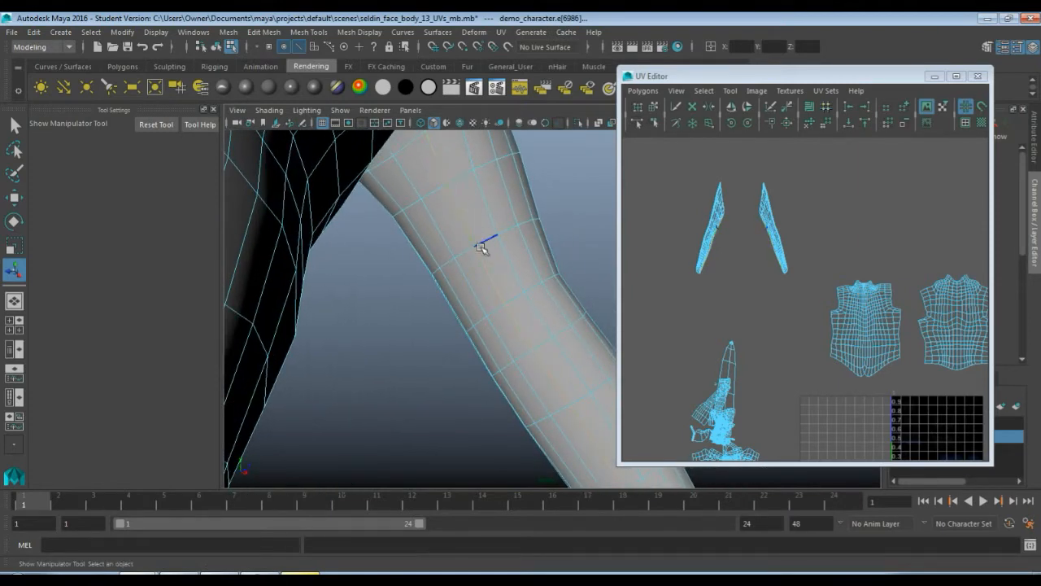
{"action": "left_click_drag", "start_coordinate": [482, 246], "coordinate": [426, 233], "text": "alt"}
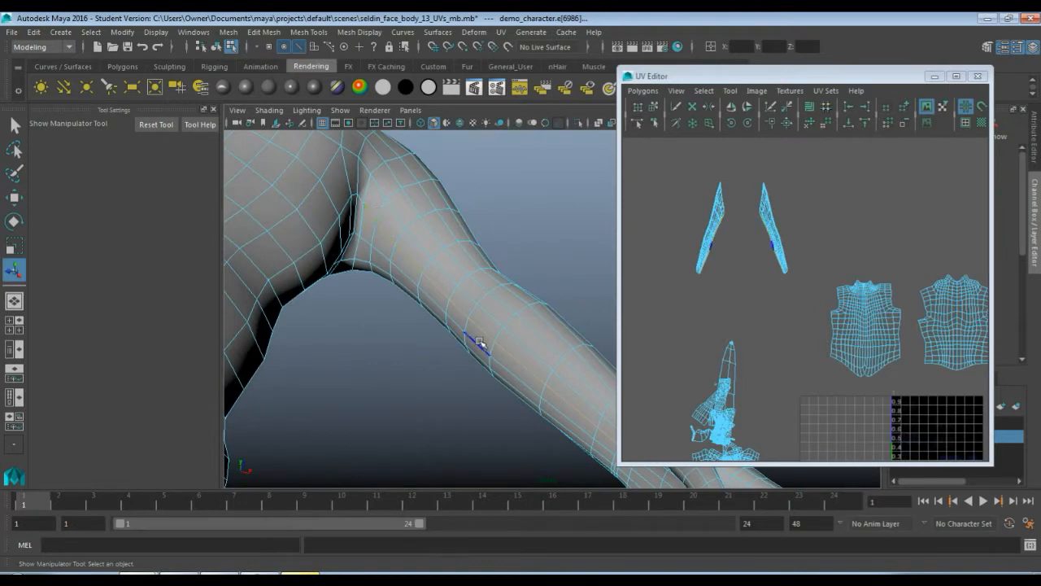
{"action": "left_click_drag", "start_coordinate": [481, 339], "coordinate": [428, 309], "text": "alt"}
{"action": "left_click_drag", "start_coordinate": [480, 354], "coordinate": [454, 331], "text": "alt"}
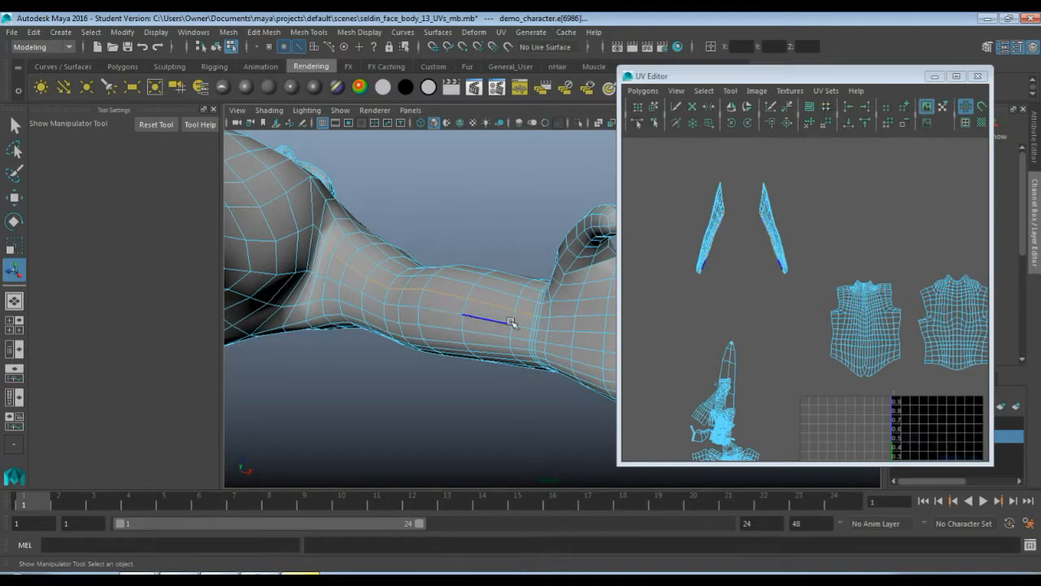
{"action": "left_click_drag", "start_coordinate": [378, 295], "coordinate": [358, 267], "text": "alt"}
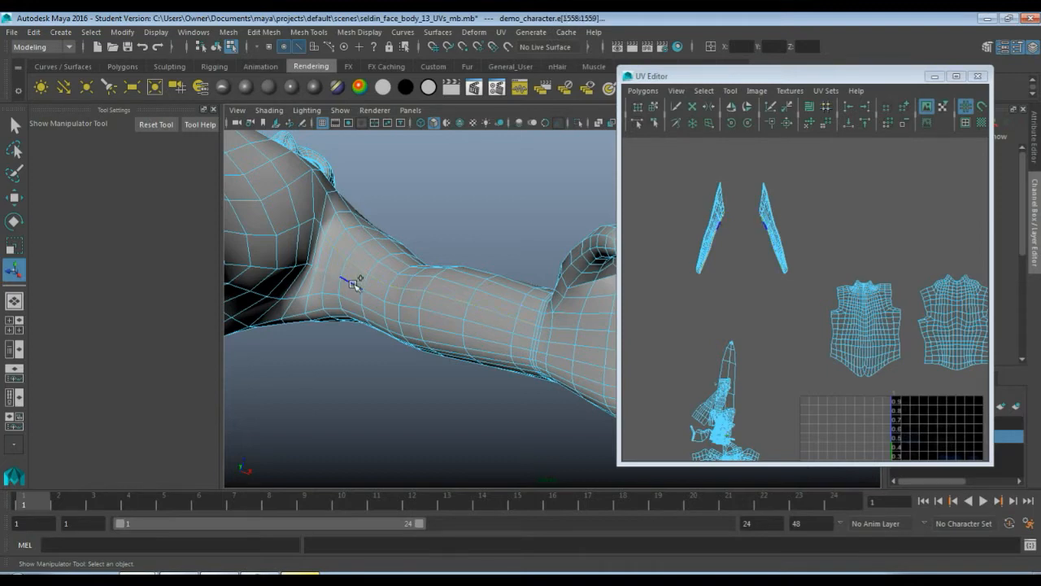
Select the lengthwise edge line along the underside of the arm, from the armpit down to the wrist.
{"action": "left_click", "coordinate": [379, 295]}
{"action": "left_click", "coordinate": [396, 307]}
{"action": "left_click", "coordinate": [396, 306], "text": "shift"}
{"action": "left_click", "coordinate": [416, 310], "text": "shift"}
{"action": "left_click", "coordinate": [449, 315], "text": "shift"}
{"action": "left_click", "coordinate": [510, 332], "text": "shift"}
Check where the selected underarm edges lie on the arm shell's border in the UV layout.
{"action": "scroll", "coordinate": [750, 249], "scroll_direction": "up", "scroll_amount": 6}
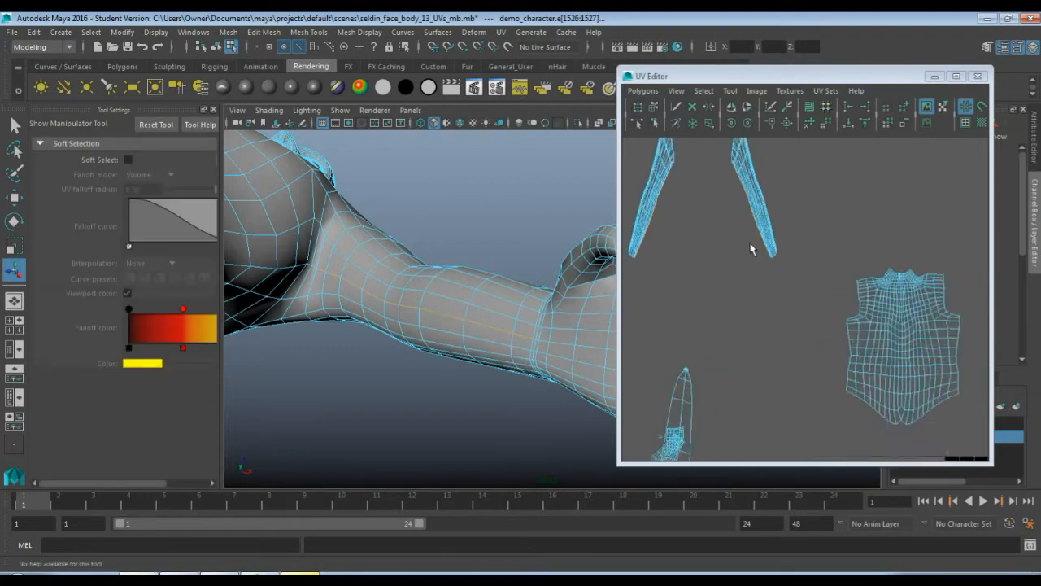
{"action": "middle_click_drag", "start_coordinate": [710, 200], "coordinate": [825, 364], "text": "alt"}
{"action": "scroll", "coordinate": [829, 359], "scroll_direction": "up", "scroll_amount": 1}
{"action": "scroll", "coordinate": [827, 359], "scroll_direction": "up", "scroll_amount": 5}
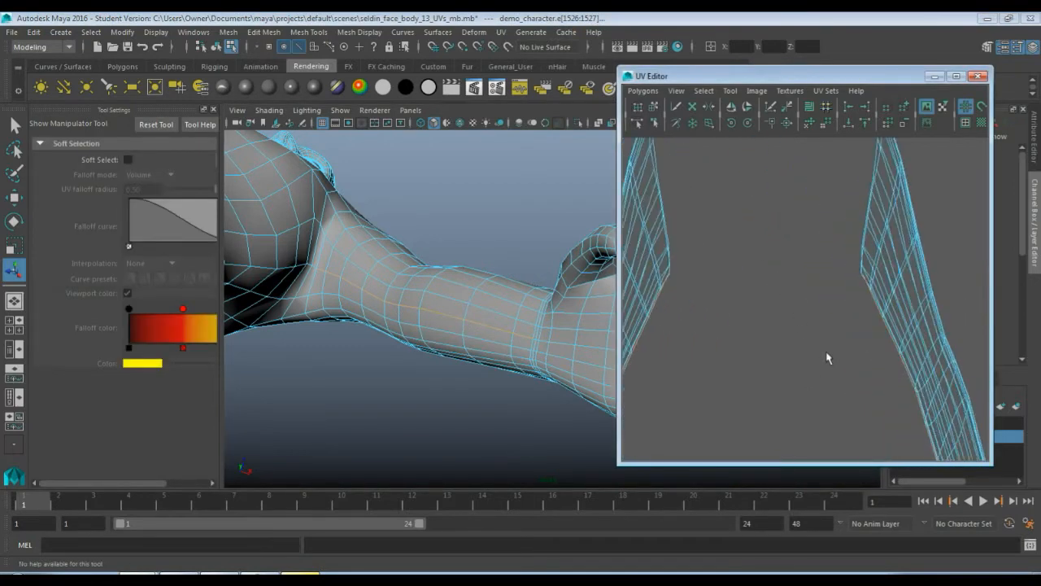
{"action": "middle_click_drag", "start_coordinate": [864, 274], "coordinate": [790, 318], "text": "alt"}
{"action": "scroll", "coordinate": [791, 318], "scroll_direction": "up", "scroll_amount": 5}
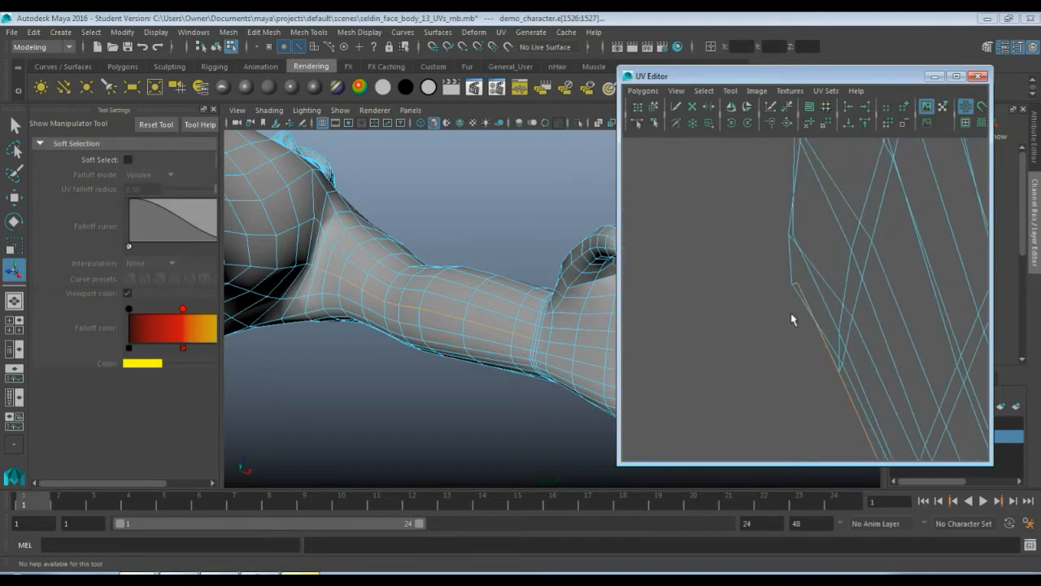
{"action": "scroll", "coordinate": [791, 319], "scroll_direction": "down", "scroll_amount": 3}
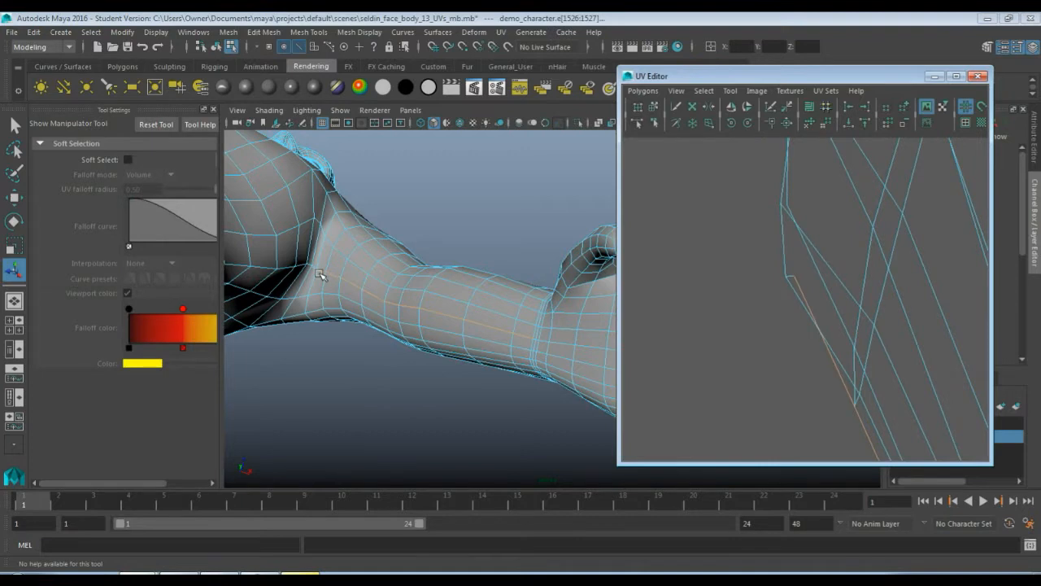
Examine the selected seam edges on the model around the armpit, where the arm meets the torso.
{"action": "scroll", "coordinate": [336, 281], "scroll_direction": "down", "scroll_amount": 1}
{"action": "scroll", "coordinate": [337, 281], "scroll_direction": "up", "scroll_amount": 1}
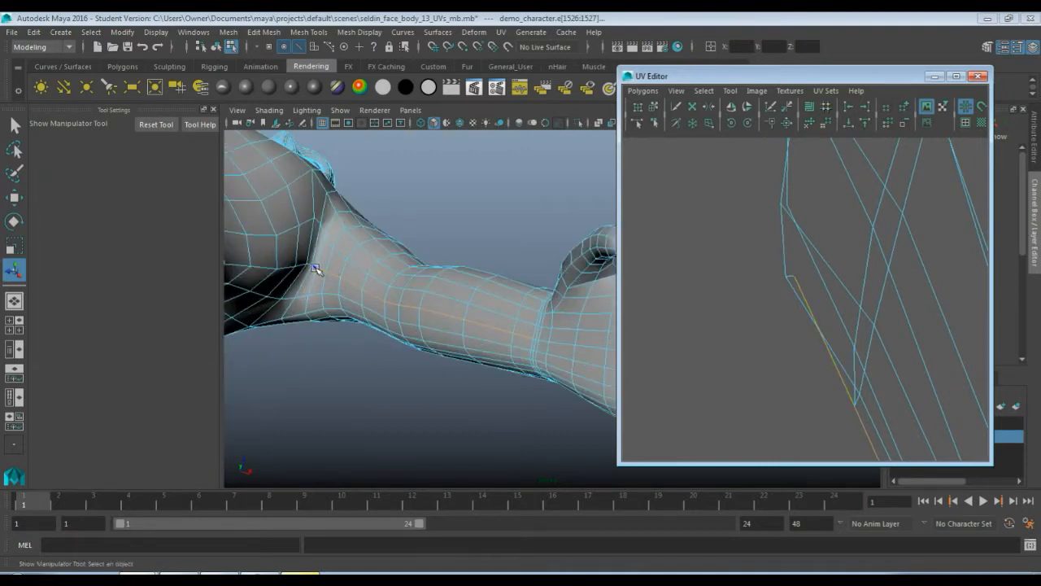
{"action": "scroll", "coordinate": [318, 281], "scroll_direction": "up", "scroll_amount": 4}
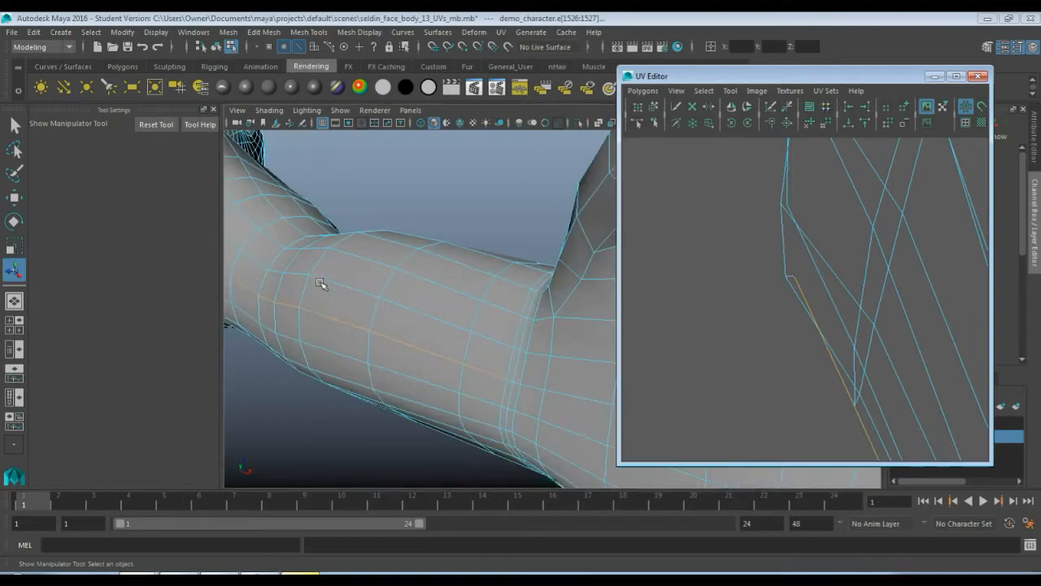
{"action": "middle_click_drag", "start_coordinate": [323, 284], "coordinate": [663, 328], "text": "alt"}
{"action": "scroll", "coordinate": [527, 310], "scroll_direction": "up", "scroll_amount": 2}
{"action": "left_click_drag", "start_coordinate": [527, 310], "coordinate": [462, 341], "text": "alt"}
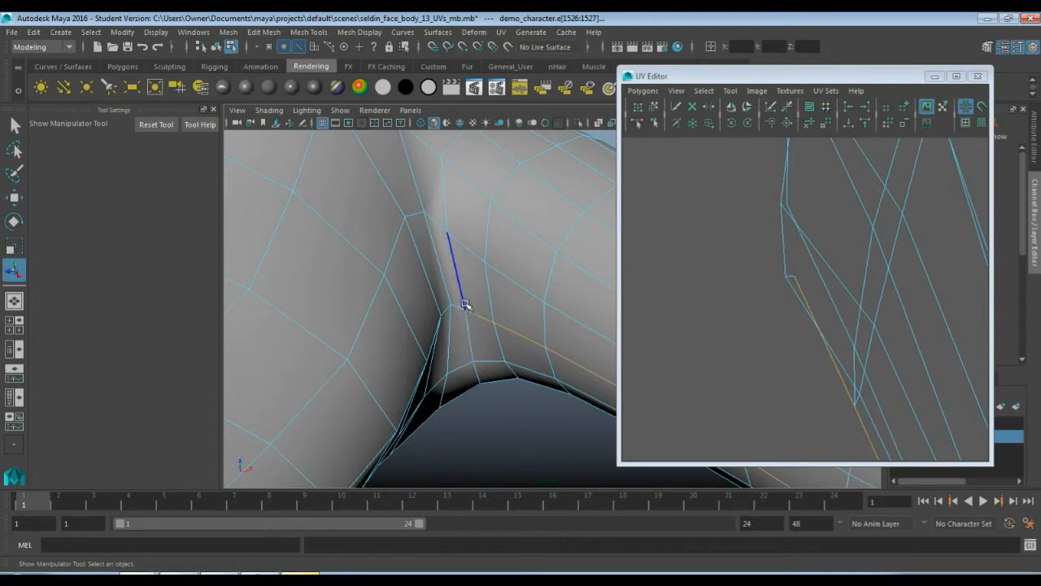
{"action": "scroll", "coordinate": [517, 325], "scroll_direction": "down", "scroll_amount": 5}
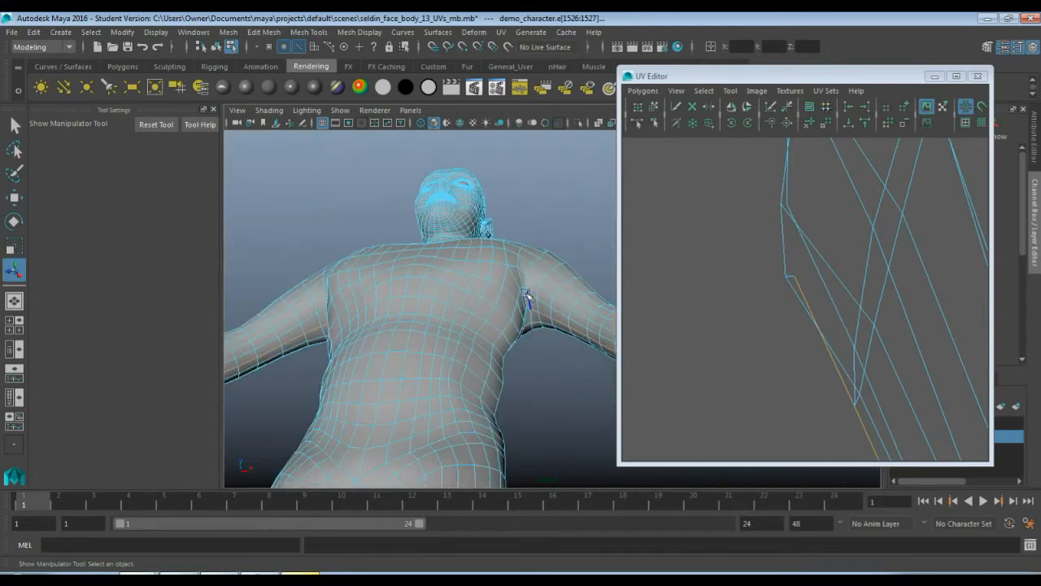
{"action": "left_click_drag", "start_coordinate": [527, 299], "coordinate": [472, 314], "text": "alt"}
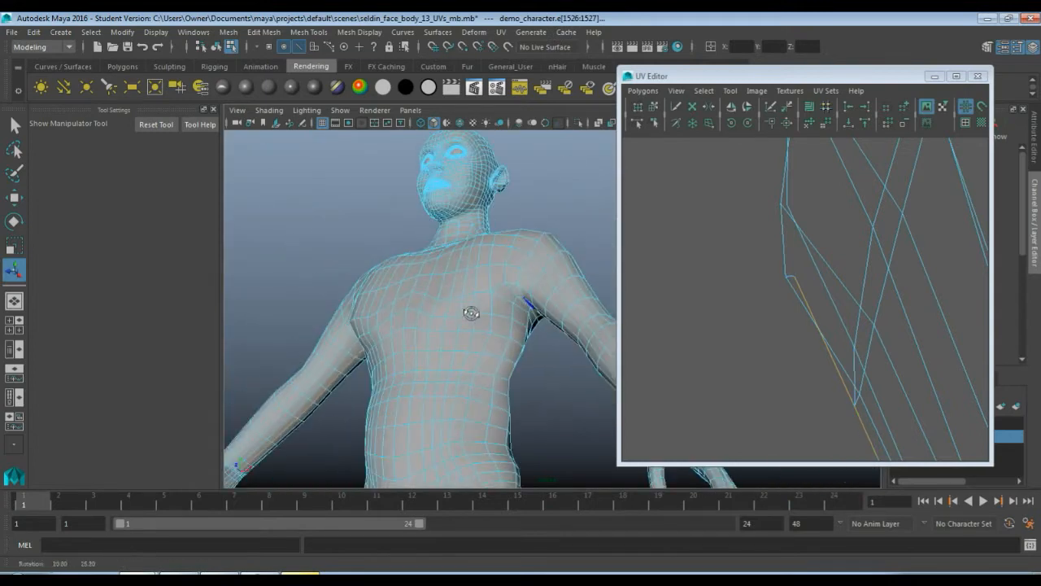
Cut the UVs along the selected underarm edges.
{"action": "left_click", "coordinate": [643, 90]}
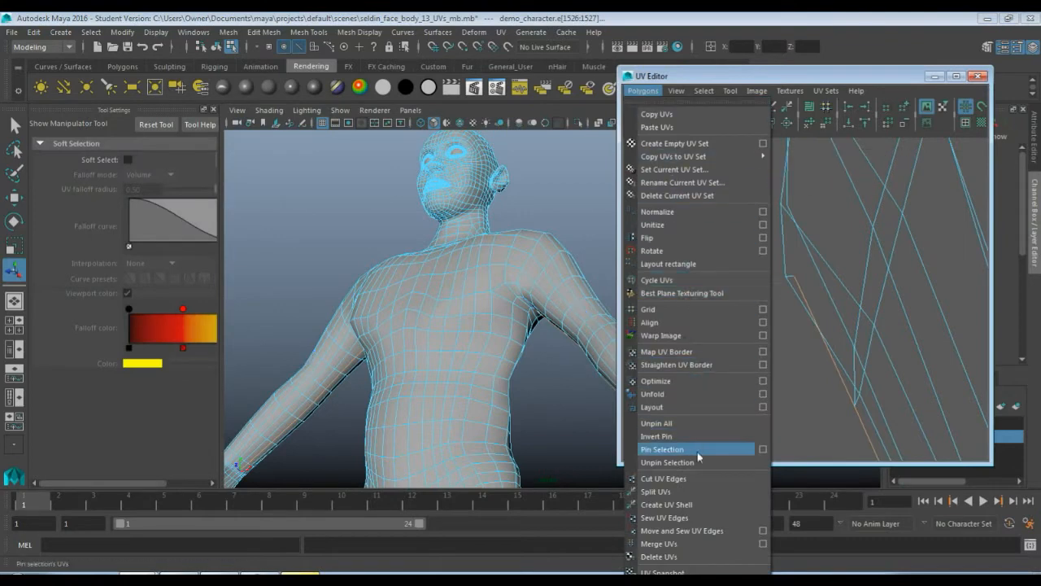
{"action": "left_click", "coordinate": [688, 476]}
{"action": "scroll", "coordinate": [804, 393], "scroll_direction": "down", "scroll_amount": 5}
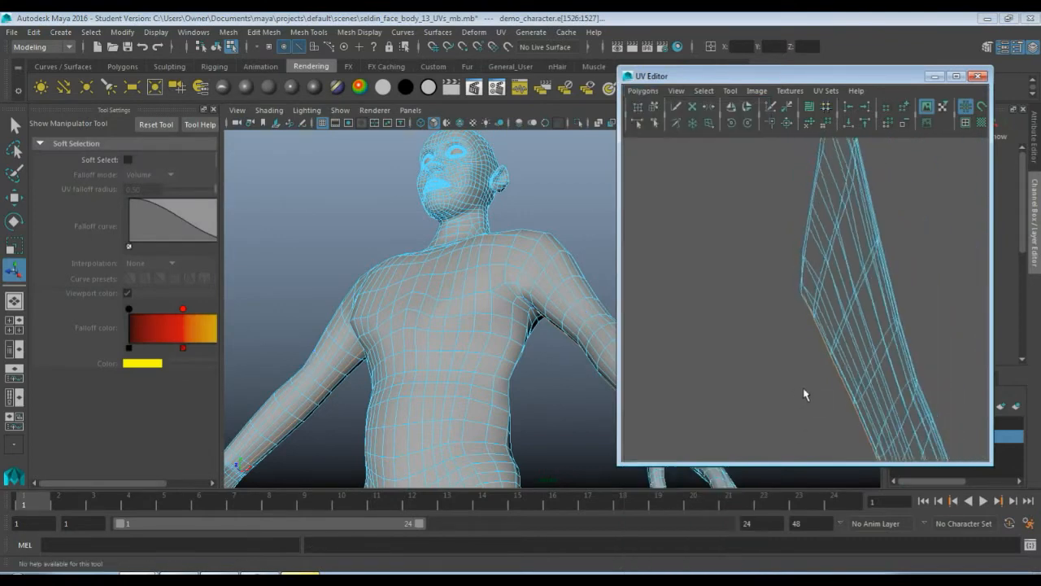
{"action": "scroll", "coordinate": [799, 364], "scroll_direction": "up", "scroll_amount": 1}
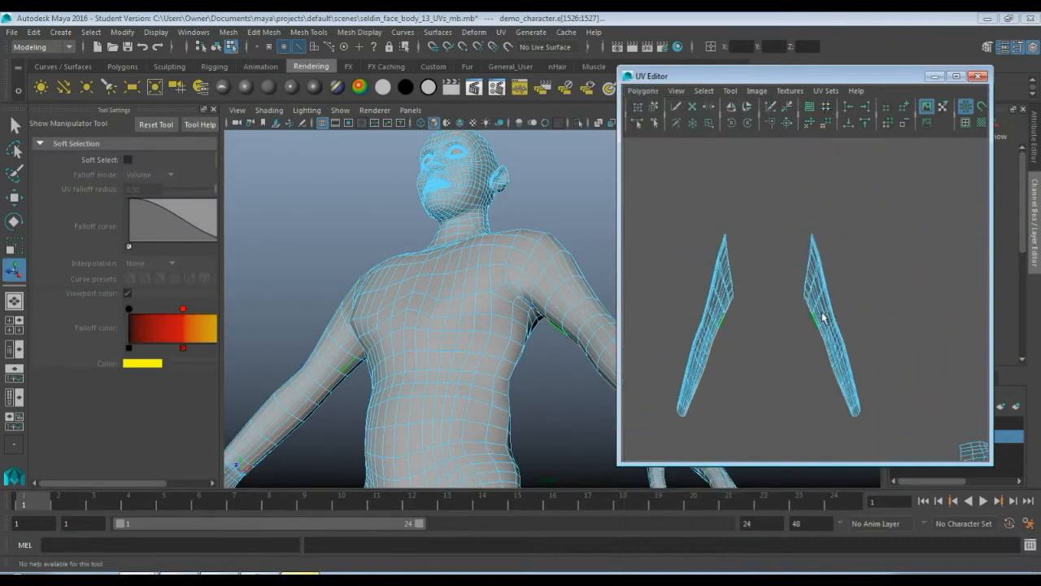
Select all faces of both arm shells in the UV layout and unfold them.
{"action": "right_click_drag", "start_coordinate": [828, 310], "coordinate": [836, 343]}
{"action": "left_click_drag", "start_coordinate": [654, 196], "coordinate": [896, 416]}
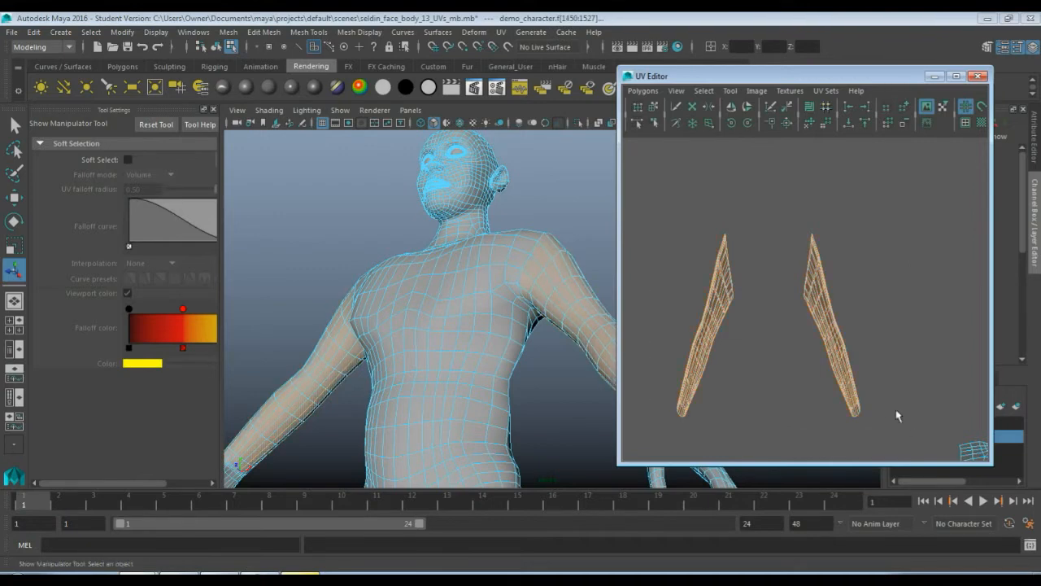
{"action": "left_click", "coordinate": [643, 90]}
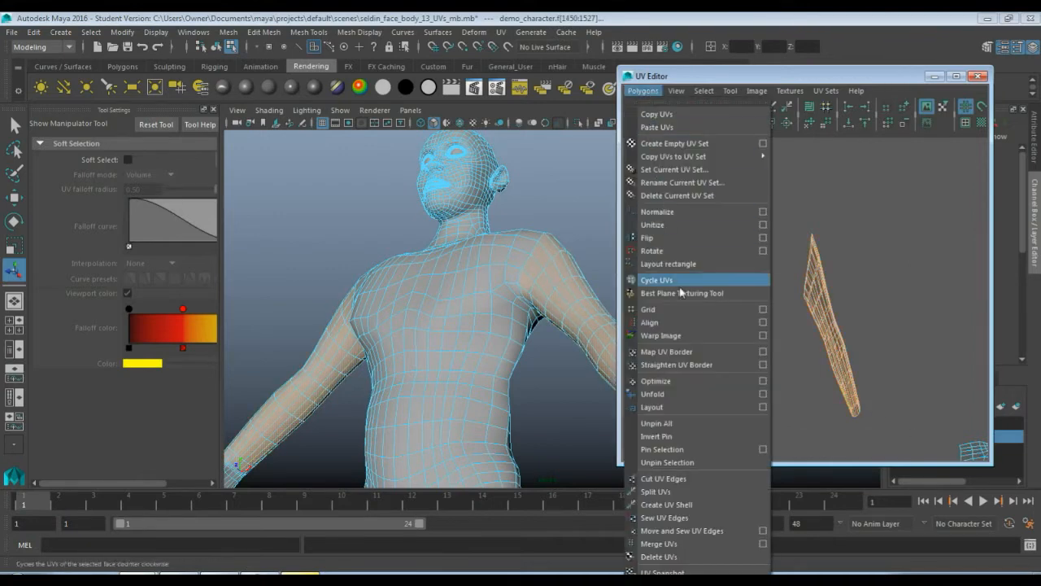
{"action": "left_click", "coordinate": [700, 390]}
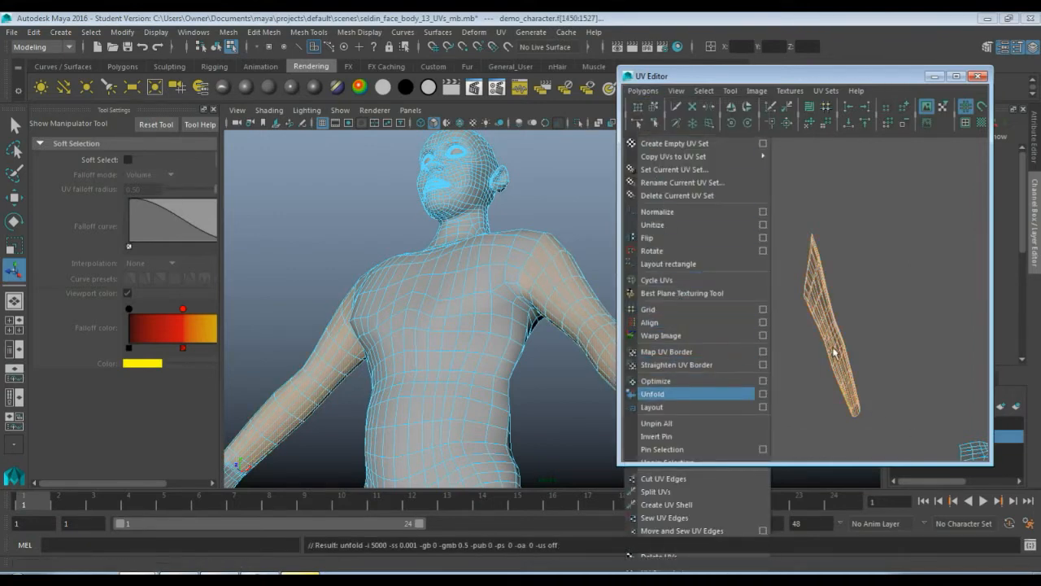
{"action": "scroll", "coordinate": [833, 352], "scroll_direction": "down", "scroll_amount": 5}
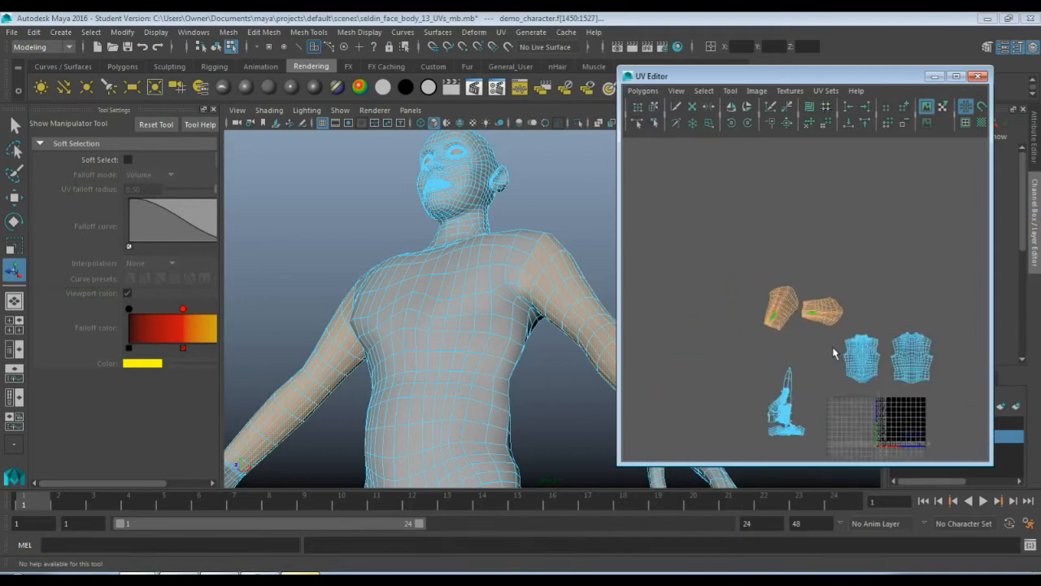
{"action": "scroll", "coordinate": [833, 352], "scroll_direction": "up", "scroll_amount": 6}
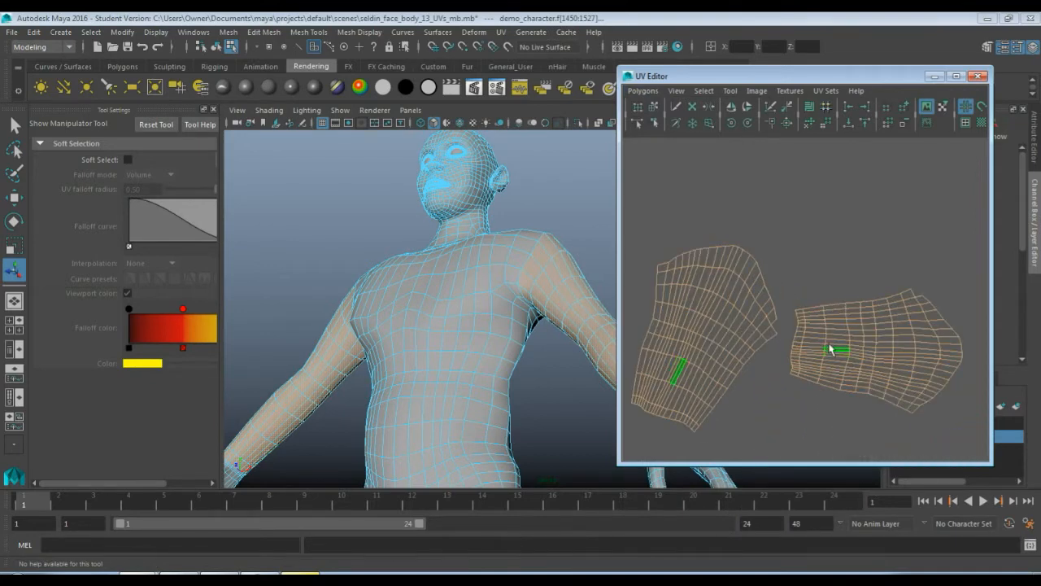
{"action": "middle_click_drag", "start_coordinate": [829, 349], "coordinate": [856, 303], "text": "alt"}
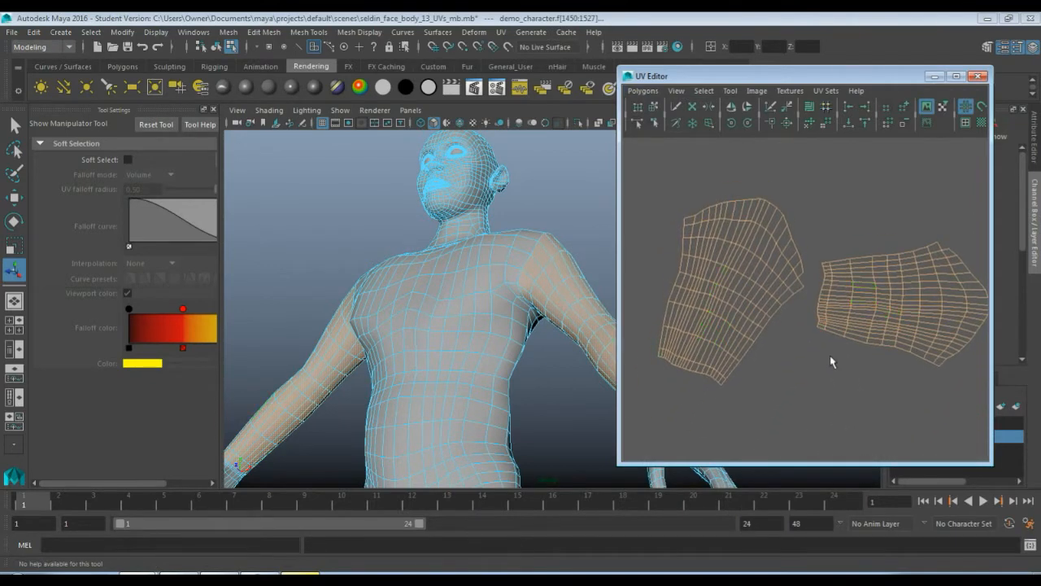
Select the UVs of the character's right arm shell and rotate it until it lies horizontally with the wrist end facing the other arm shell.
{"action": "left_click", "coordinate": [789, 339]}
{"action": "left_click_drag", "start_coordinate": [653, 182], "coordinate": [711, 221]}
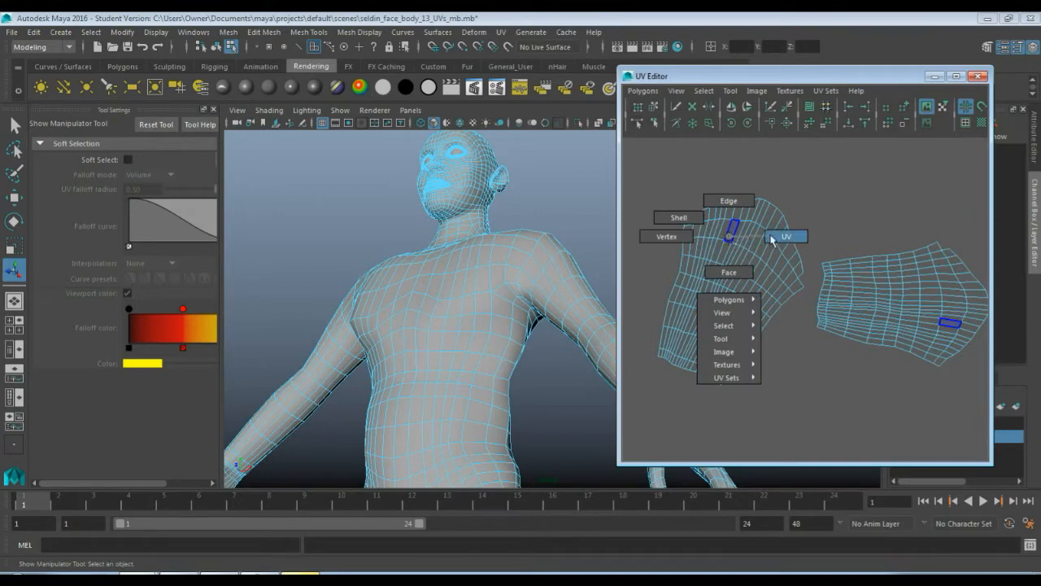
{"action": "right_click_drag", "start_coordinate": [771, 239], "coordinate": [771, 237]}
{"action": "left_click", "coordinate": [746, 323]}
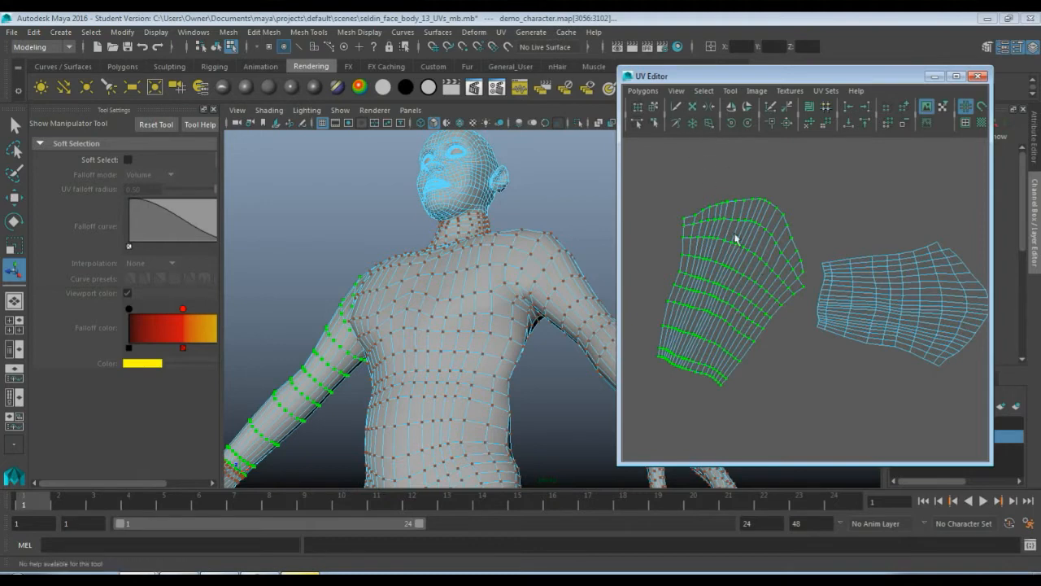
{"action": "key", "text": "e"}
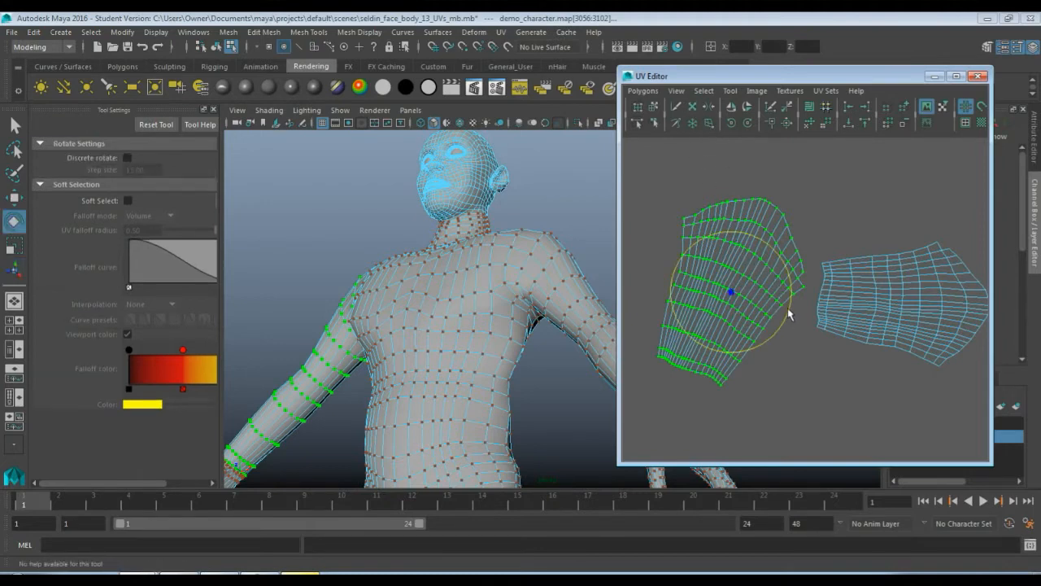
{"action": "mouse_move", "coordinate": [788, 308]}
{"action": "left_mouse_down"}
{"action": "mouse_move", "coordinate": [768, 252]}
{"action": "mouse_move", "coordinate": [678, 239]}
{"action": "mouse_move", "coordinate": [749, 242]}
{"action": "mouse_move", "coordinate": [723, 232]}
{"action": "mouse_move", "coordinate": [729, 242]}
{"action": "left_mouse_up"}
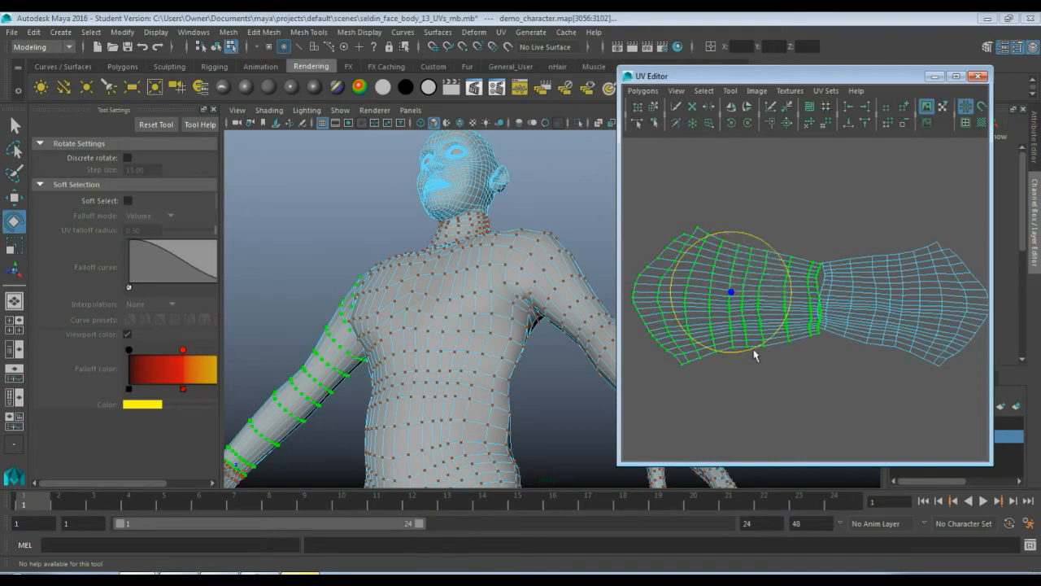
Move the rotated arm shell upward so it sits clear above the other arm shell.
{"action": "key", "text": "w"}
{"action": "left_click_drag", "start_coordinate": [730, 293], "coordinate": [748, 203]}
{"action": "scroll", "coordinate": [816, 312], "scroll_direction": "down", "scroll_amount": 3}
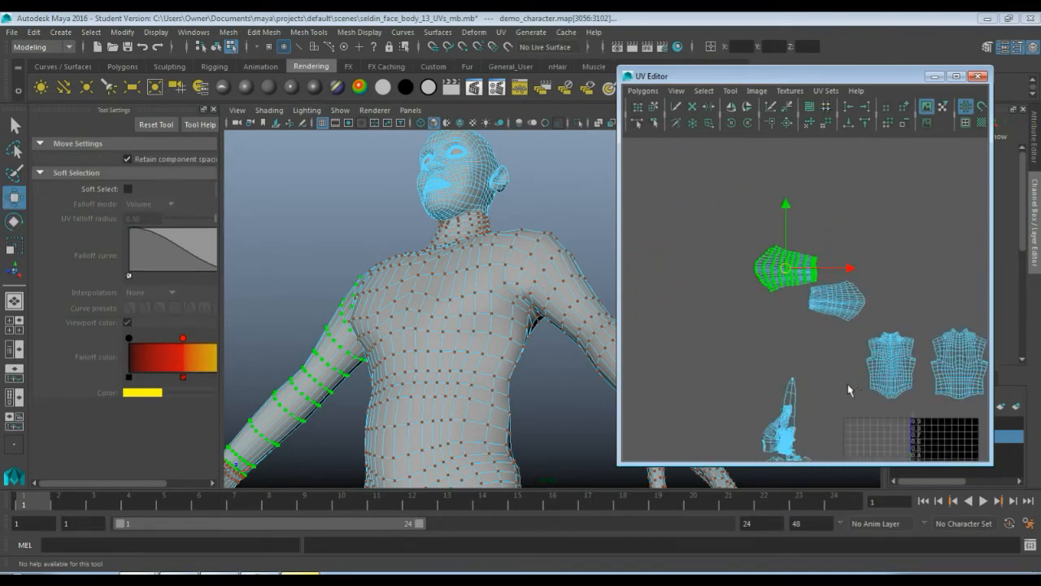
{"action": "scroll", "coordinate": [851, 391], "scroll_direction": "up", "scroll_amount": 3}
Select the second arm shell's UVs, place it directly beneath the first arm shell and rotate it slightly.
{"action": "left_click_drag", "start_coordinate": [802, 252], "coordinate": [829, 315]}
{"action": "left_click_drag", "start_coordinate": [905, 318], "coordinate": [798, 317]}
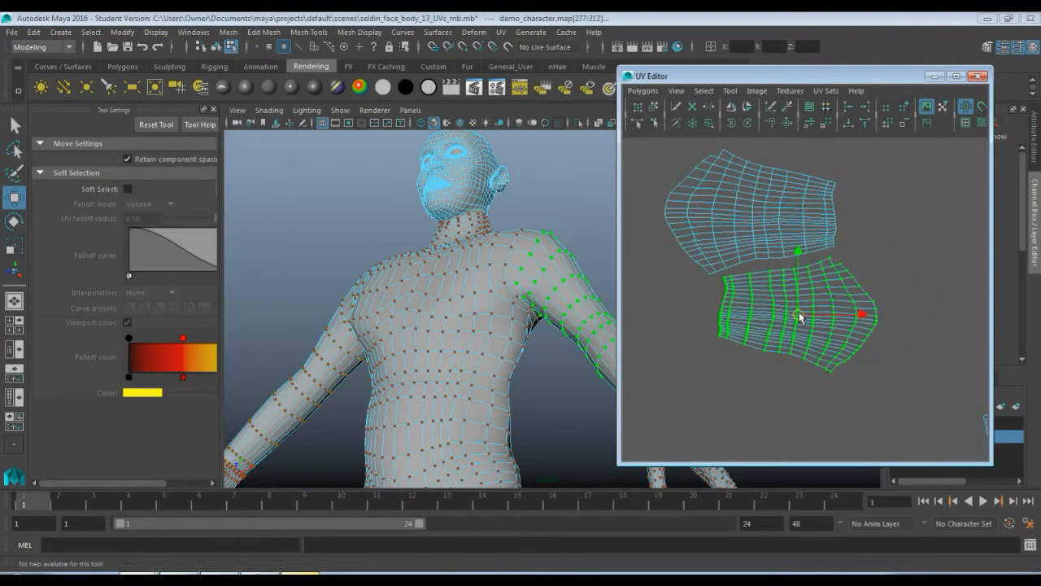
{"action": "key", "text": "e"}
{"action": "left_click_drag", "start_coordinate": [834, 269], "coordinate": [831, 266]}
{"action": "left_click", "coordinate": [871, 247]}
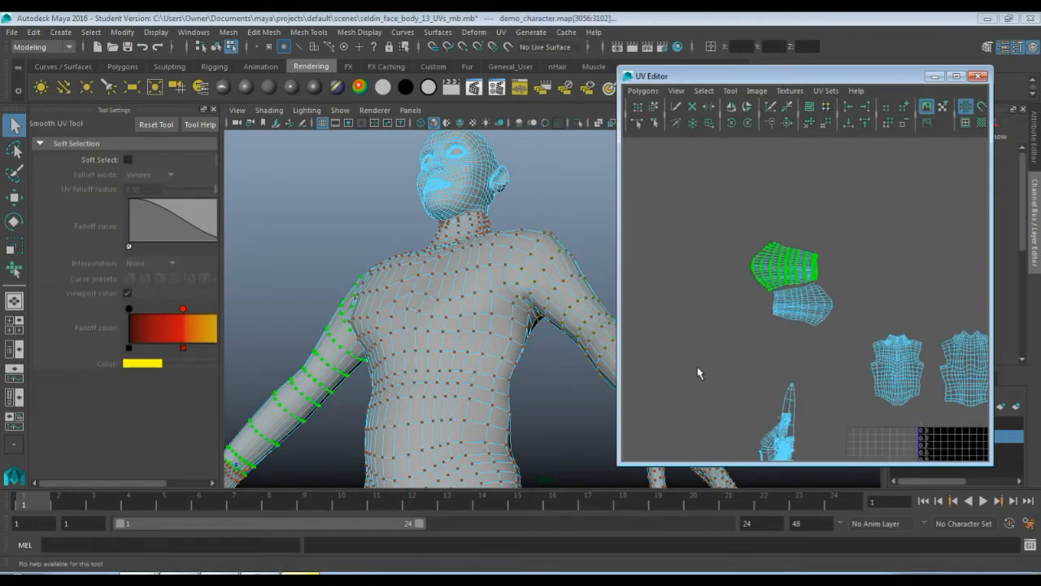
Select the UVs of both arm shells and move them beside the torso shells in the UV layout.
{"action": "scroll", "coordinate": [700, 370], "scroll_direction": "up", "scroll_amount": 2}
{"action": "middle_click_drag", "start_coordinate": [710, 362], "coordinate": [658, 335], "text": "alt"}
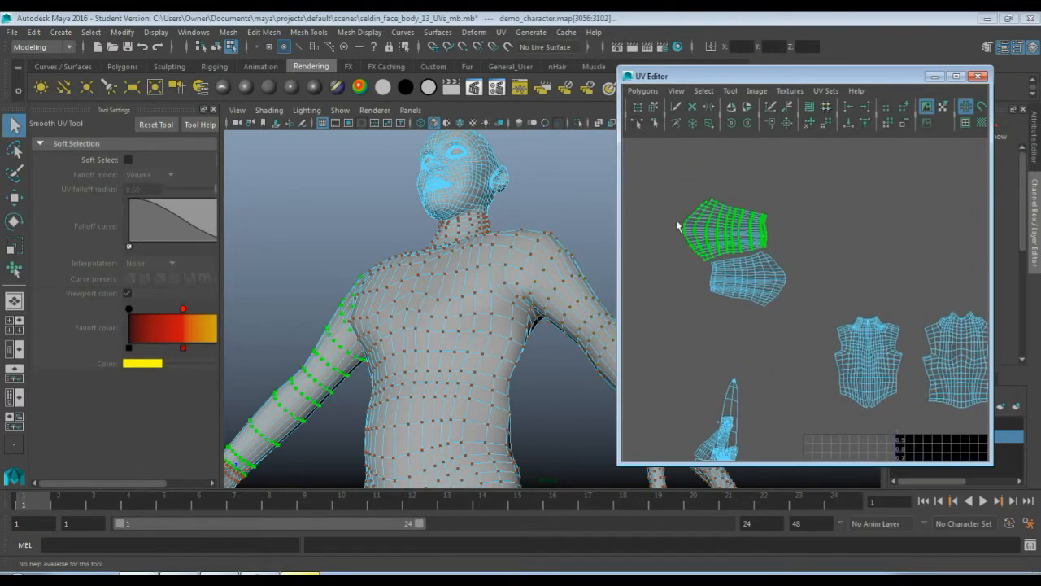
{"action": "left_click_drag", "start_coordinate": [674, 173], "coordinate": [771, 344]}
{"action": "middle_click_drag", "start_coordinate": [772, 344], "coordinate": [739, 314], "text": "alt"}
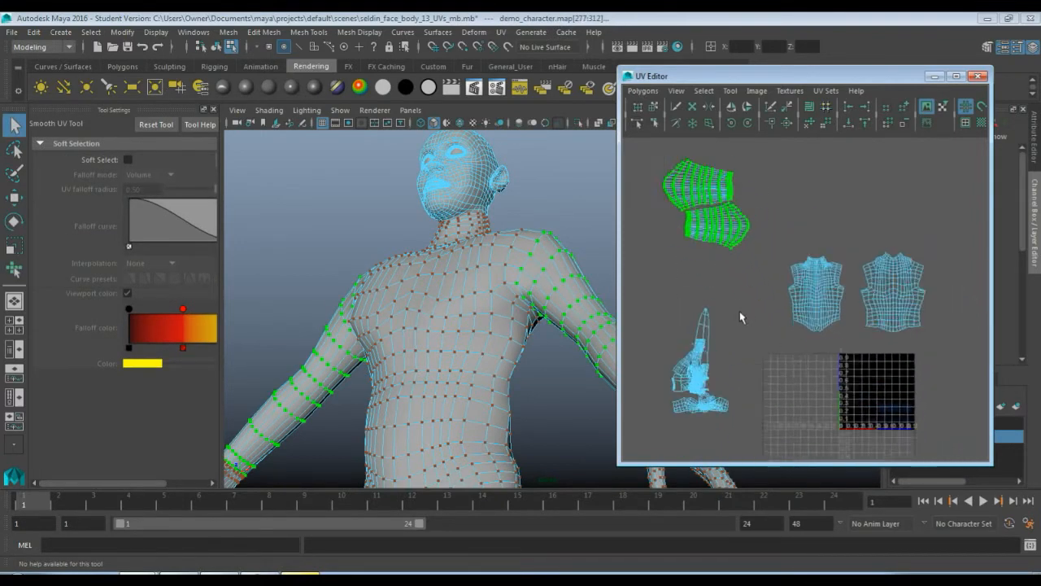
{"action": "scroll", "coordinate": [740, 311], "scroll_direction": "down", "scroll_amount": 2}
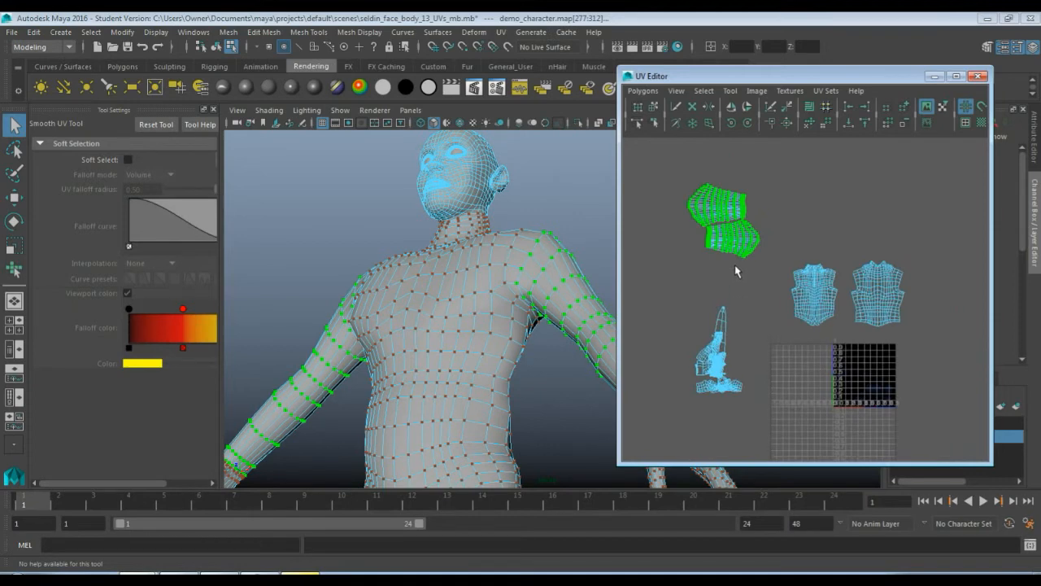
{"action": "key", "text": "w"}
{"action": "left_click_drag", "start_coordinate": [728, 222], "coordinate": [956, 294]}
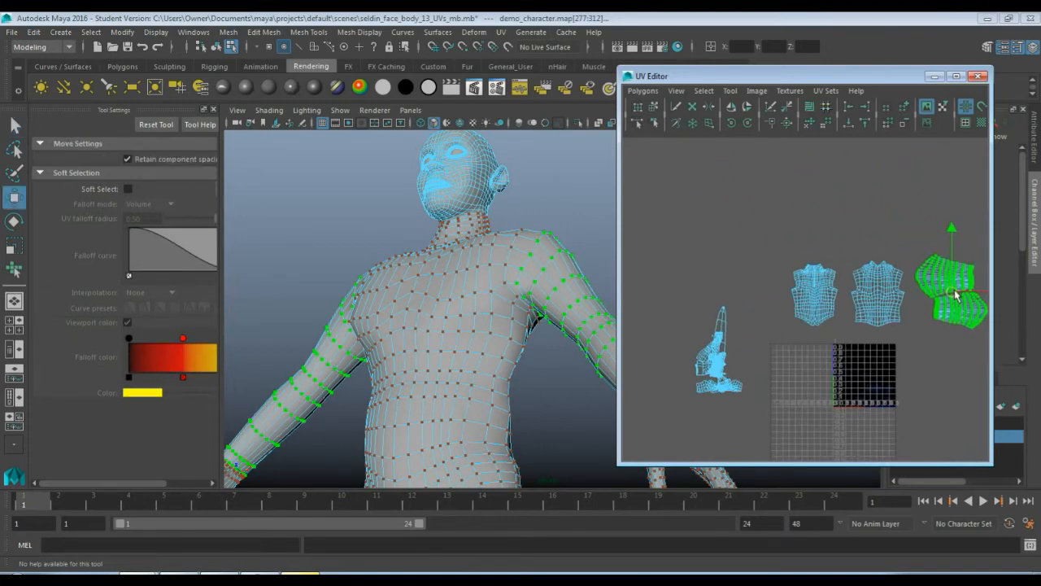
Save the scene under the new name seldin_face_body_14_UVs_mb.mb and accept the student version notice.
{"action": "middle_click_drag", "start_coordinate": [810, 362], "coordinate": [830, 281], "text": "alt"}
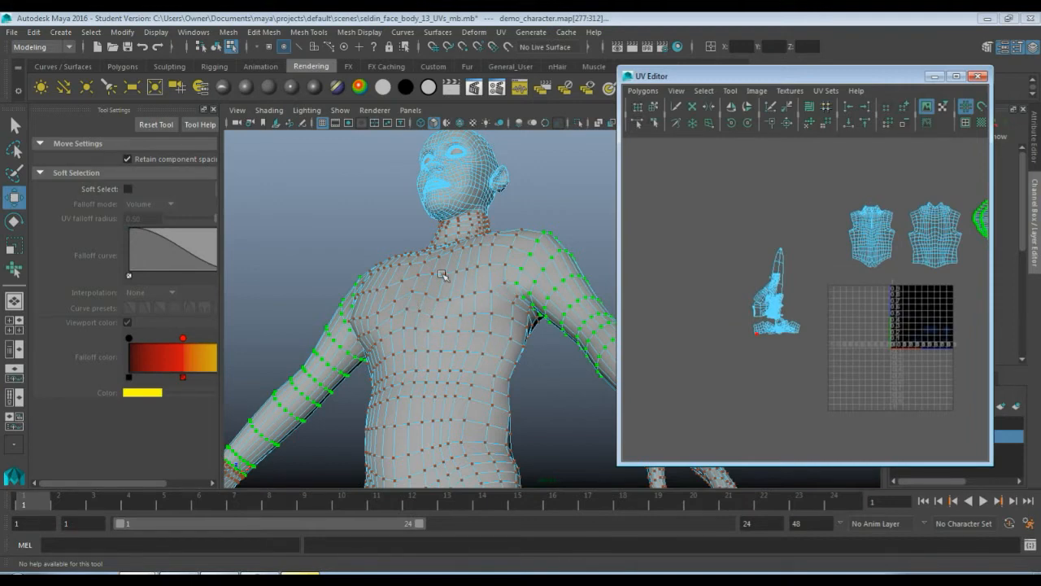
{"action": "left_click", "coordinate": [11, 32]}
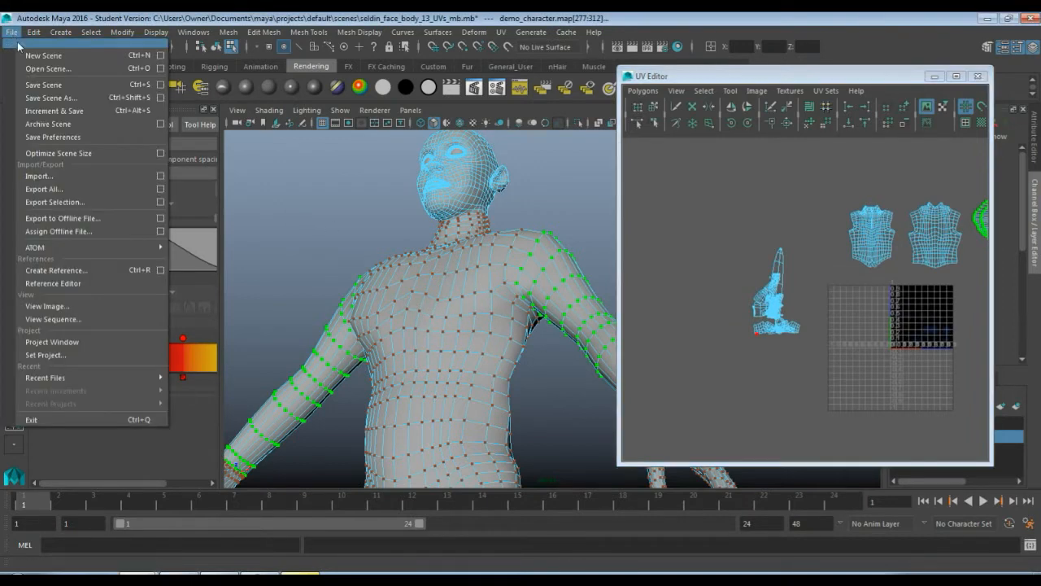
{"action": "left_click", "coordinate": [70, 98]}
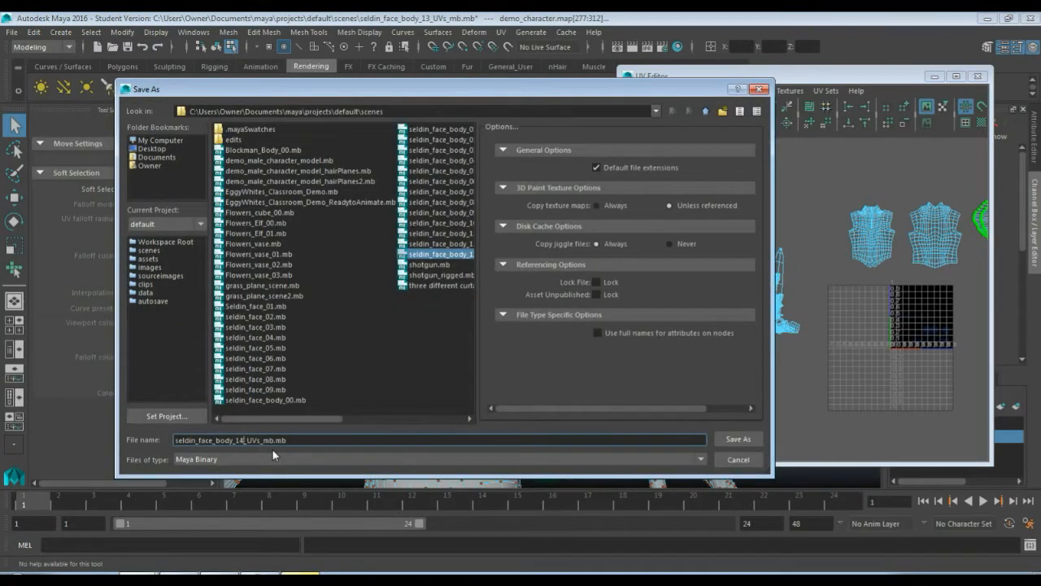
{"action": "left_click", "coordinate": [737, 439]}
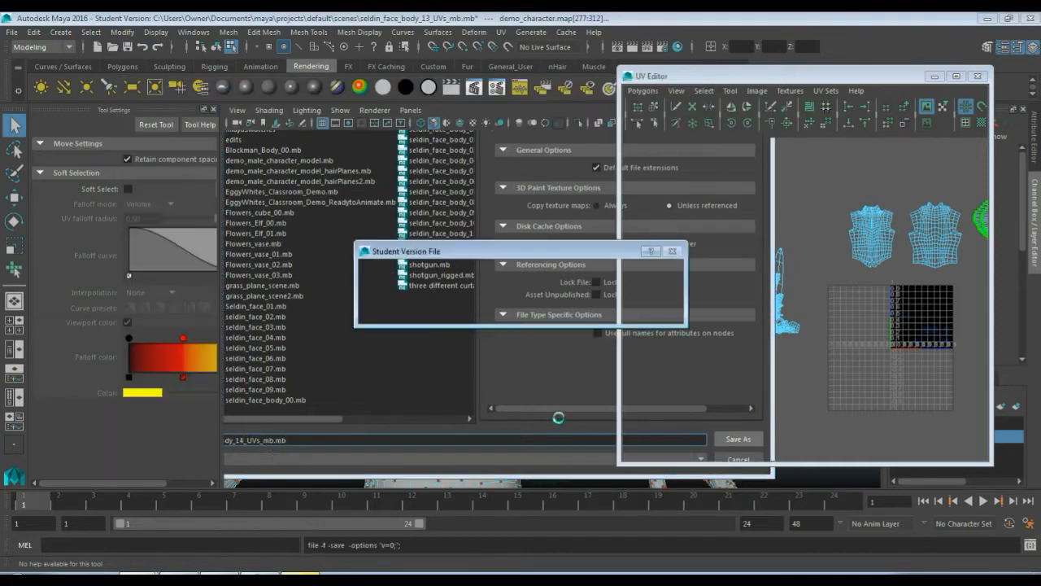
{"action": "left_click", "coordinate": [486, 307]}
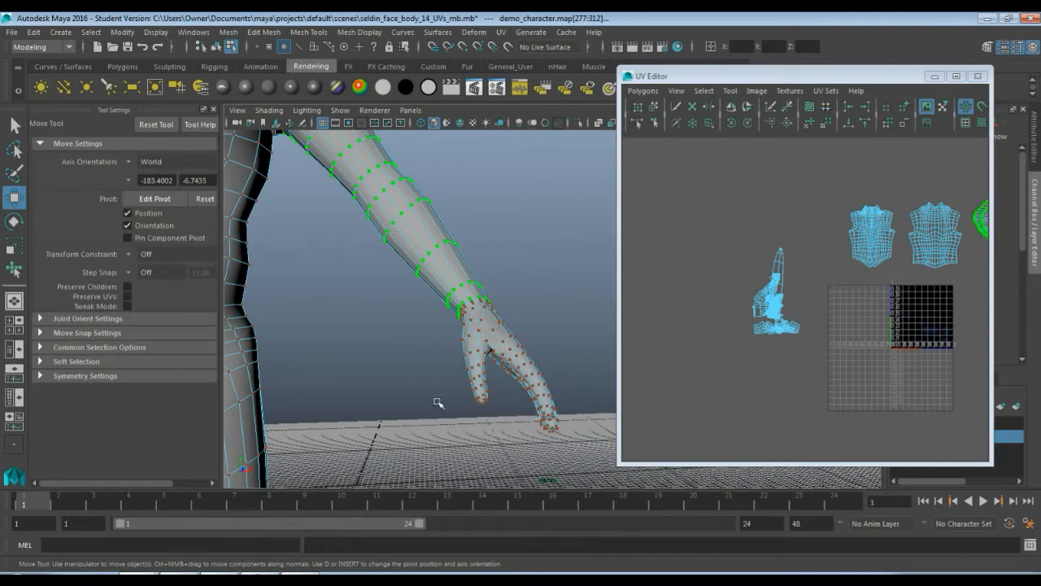
Switch to face selection and select a face at the front centre of the character's lower abdomen.
{"action": "scroll", "coordinate": [381, 426], "scroll_direction": "down", "scroll_amount": 5}
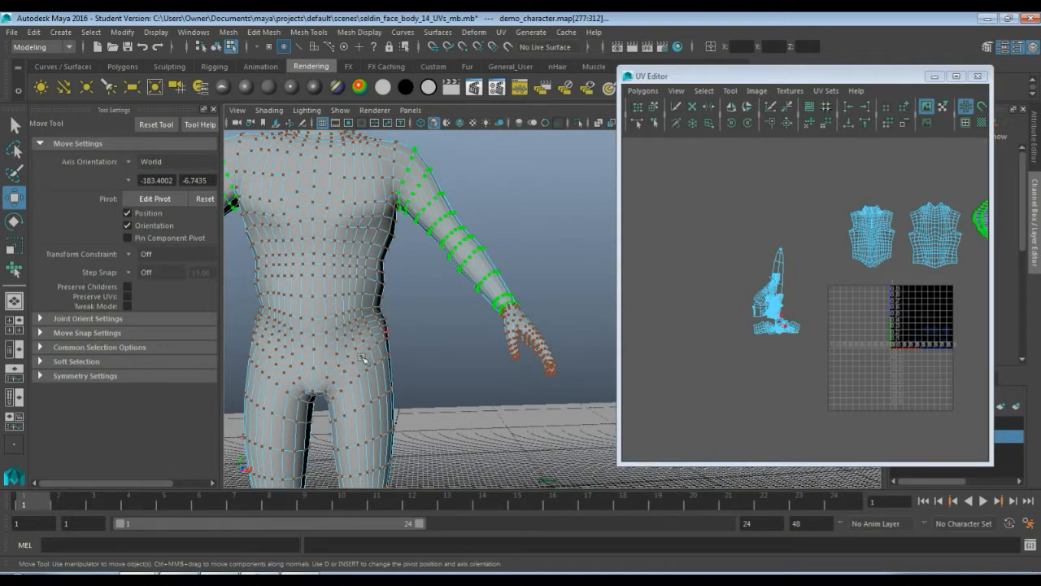
{"action": "scroll", "coordinate": [409, 404], "scroll_direction": "down", "scroll_amount": 5}
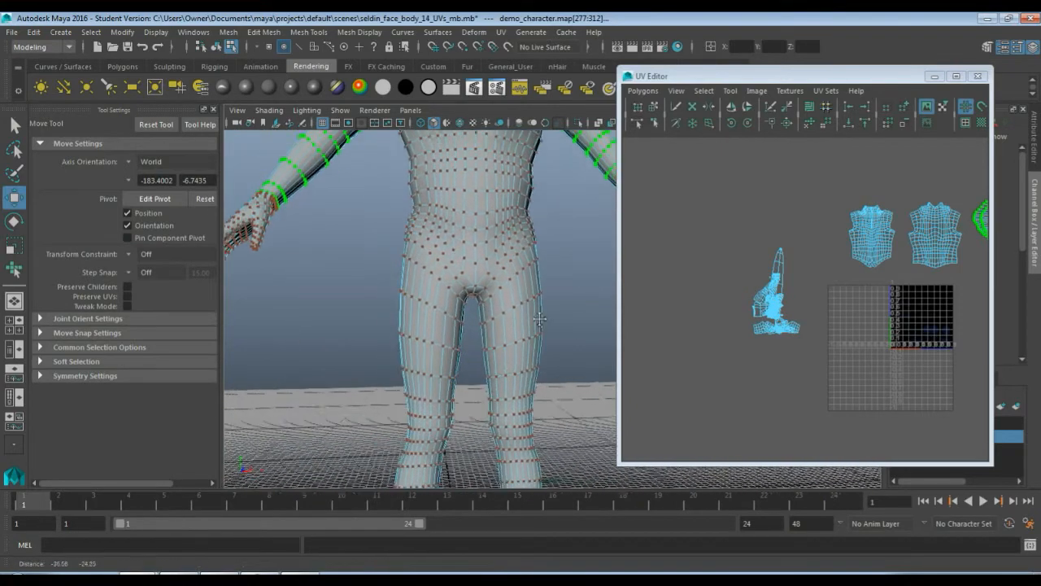
{"action": "scroll", "coordinate": [496, 362], "scroll_direction": "up", "scroll_amount": 5}
{"action": "scroll", "coordinate": [492, 364], "scroll_direction": "down", "scroll_amount": 2}
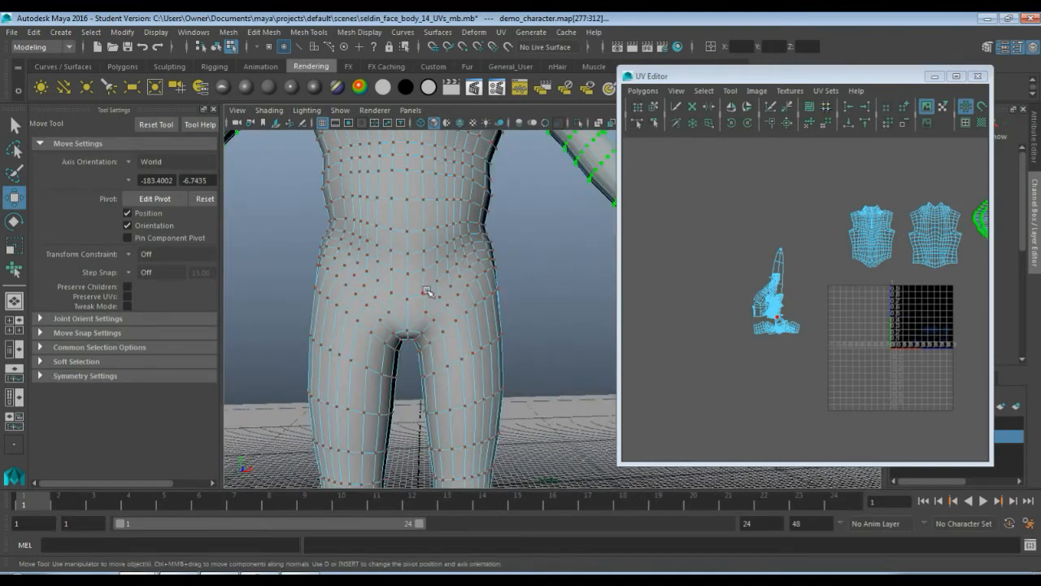
{"action": "key", "text": "F11"}
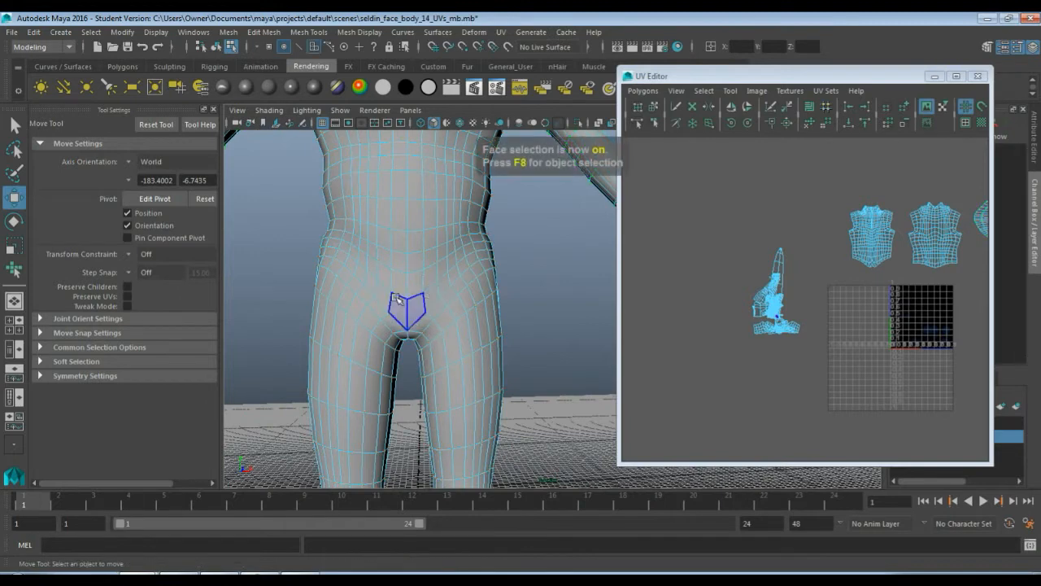
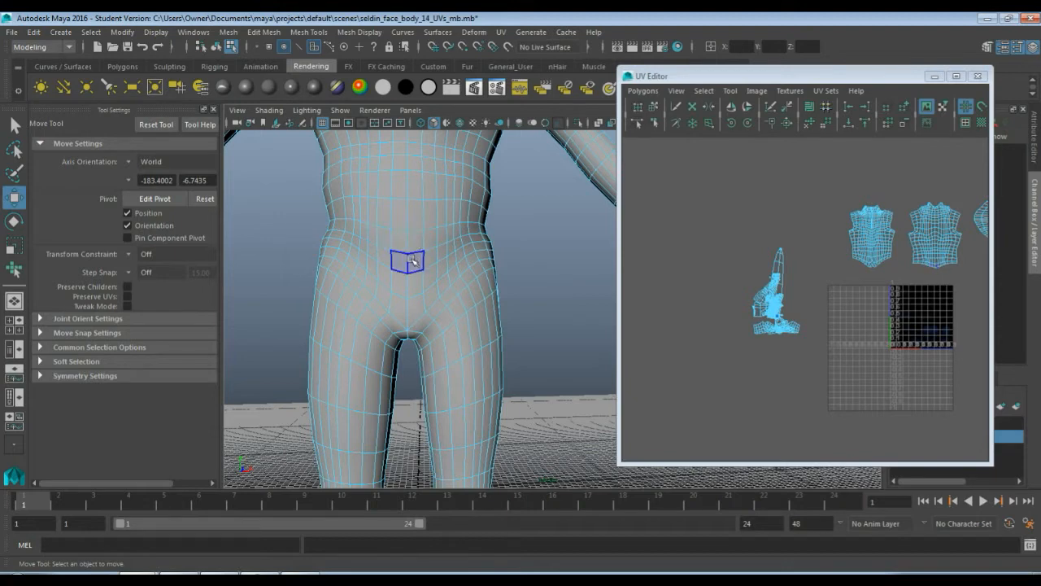
{"action": "left_click", "coordinate": [413, 260]}
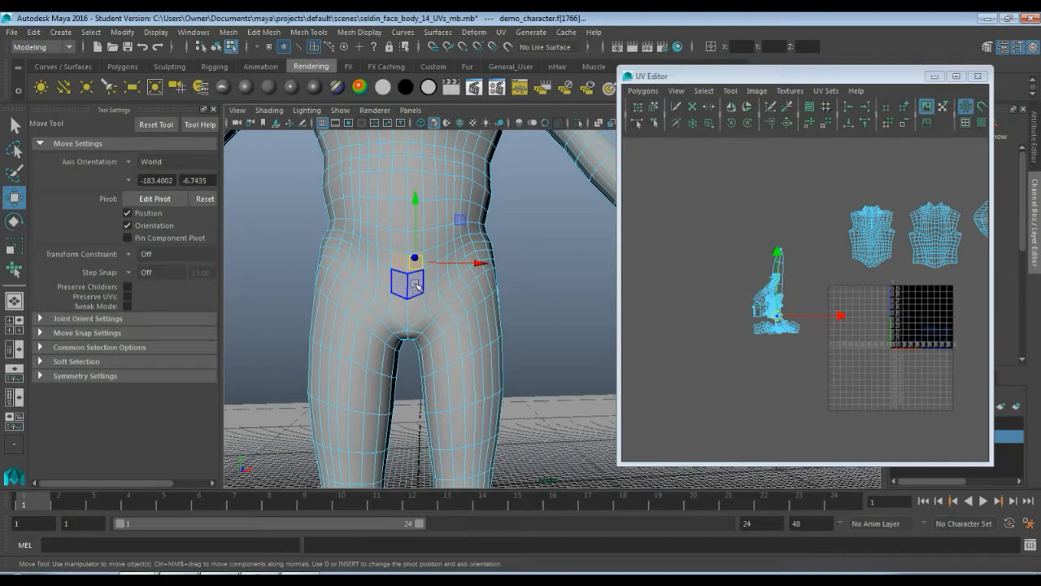
Select all faces around the hips and pelvis, from just below the waist to the tops of the thighs.
{"action": "scroll", "coordinate": [423, 326], "scroll_direction": "down", "scroll_amount": 5}
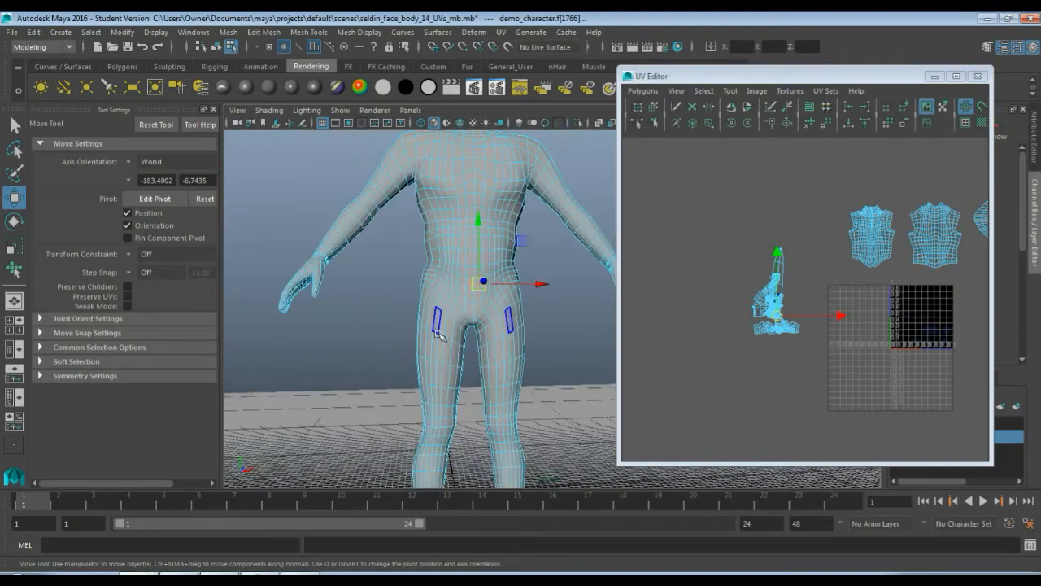
{"action": "scroll", "coordinate": [437, 334], "scroll_direction": "down", "scroll_amount": 3}
{"action": "middle_click_drag", "start_coordinate": [426, 349], "coordinate": [381, 291], "text": "alt"}
{"action": "left_click_drag", "start_coordinate": [381, 291], "coordinate": [380, 306], "text": "alt"}
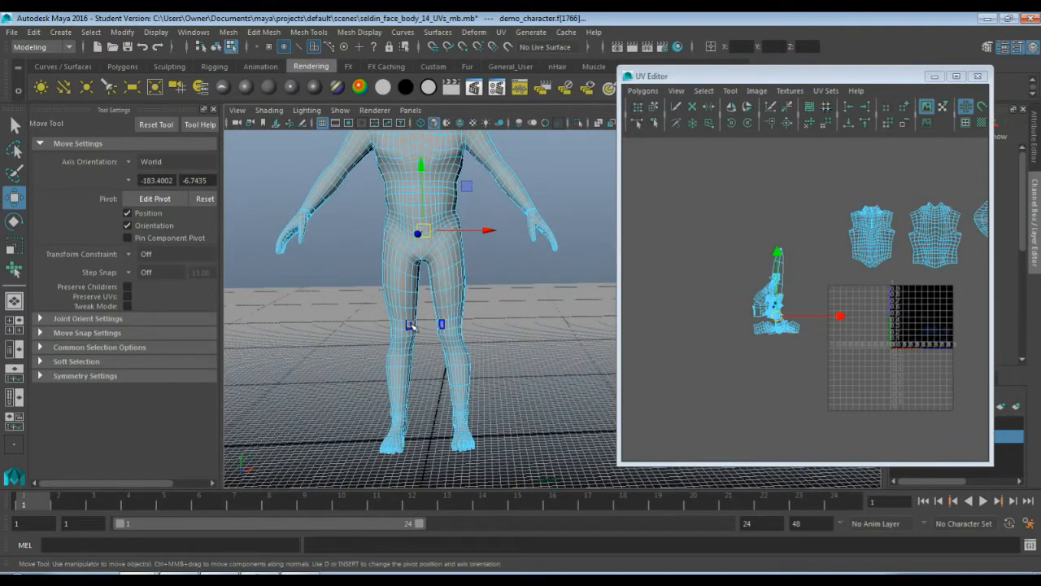
{"action": "scroll", "coordinate": [411, 325], "scroll_direction": "up", "scroll_amount": 4}
{"action": "middle_click_drag", "start_coordinate": [393, 297], "coordinate": [480, 377], "text": "alt"}
{"action": "left_click_drag", "start_coordinate": [480, 377], "coordinate": [433, 340], "text": "alt"}
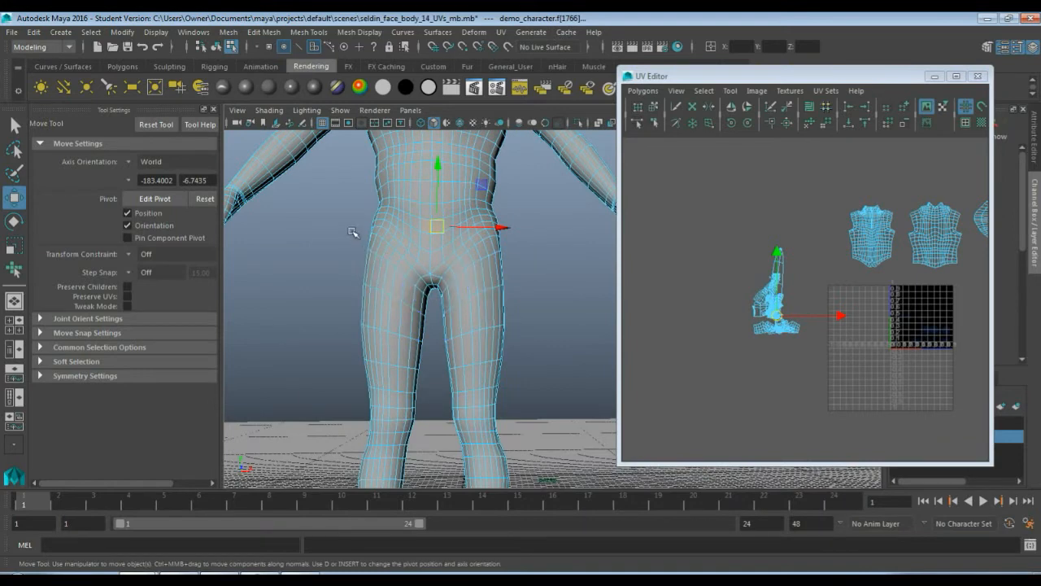
{"action": "left_click_drag", "start_coordinate": [350, 222], "coordinate": [370, 259], "text": "alt"}
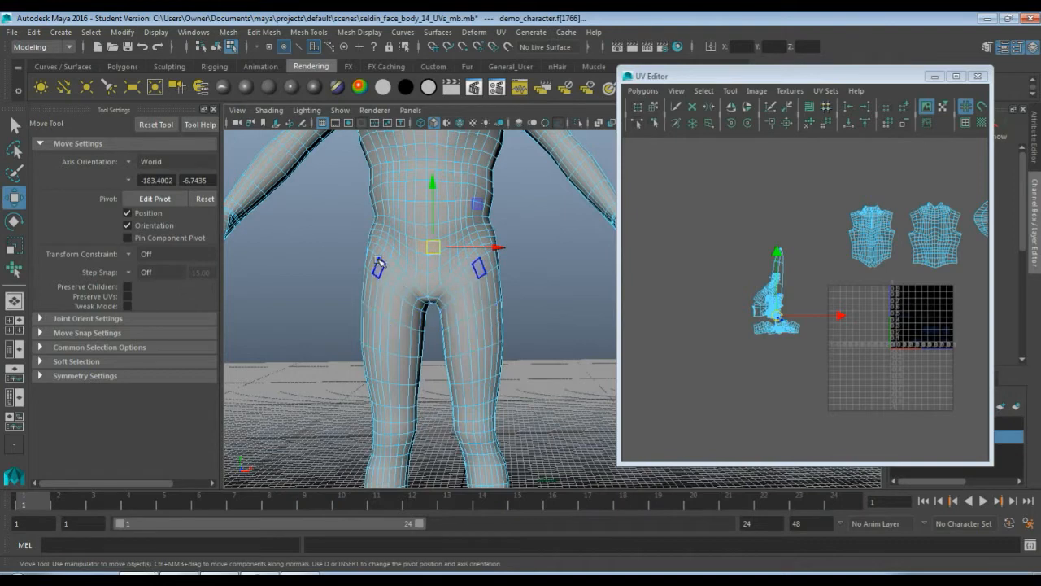
{"action": "left_click_drag", "start_coordinate": [339, 217], "coordinate": [533, 233]}
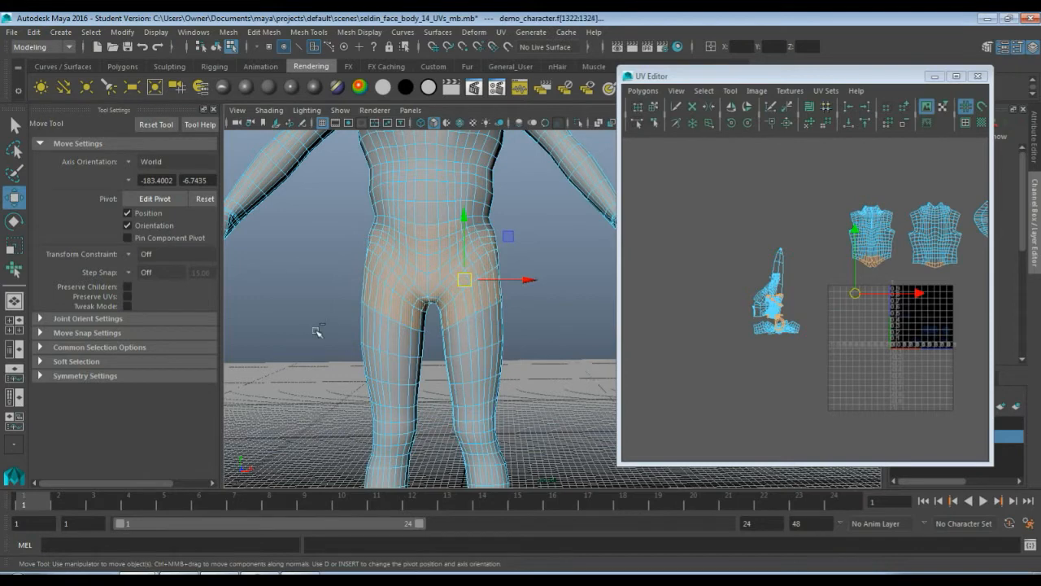
Add the missing faces along the waistline at both sides of the hips to the pelvis selection.
{"action": "scroll", "coordinate": [378, 359], "scroll_direction": "up", "scroll_amount": 3}
{"action": "middle_click_drag", "start_coordinate": [376, 356], "coordinate": [443, 402], "text": "alt"}
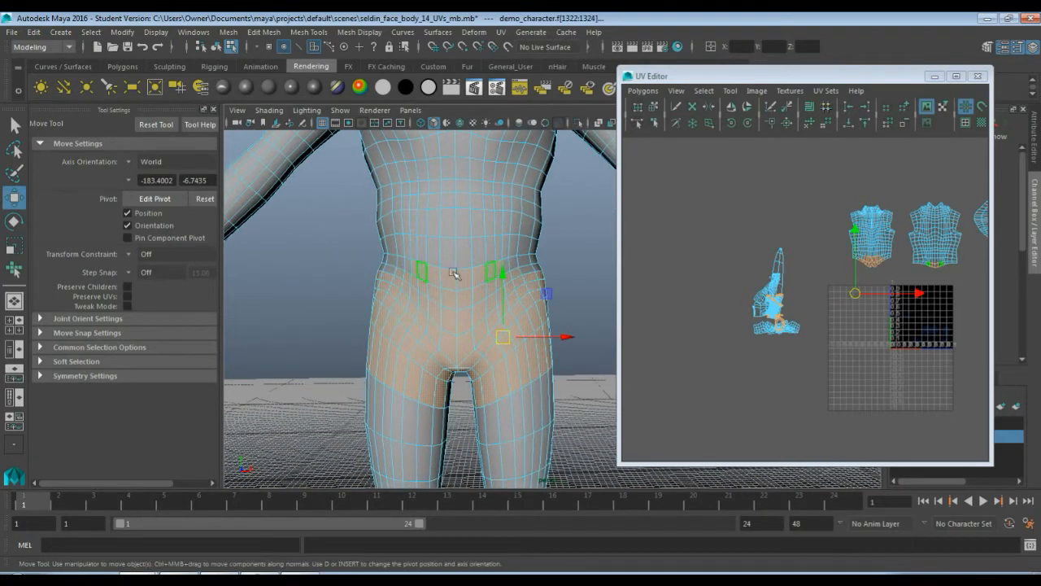
{"action": "key", "text": "q"}
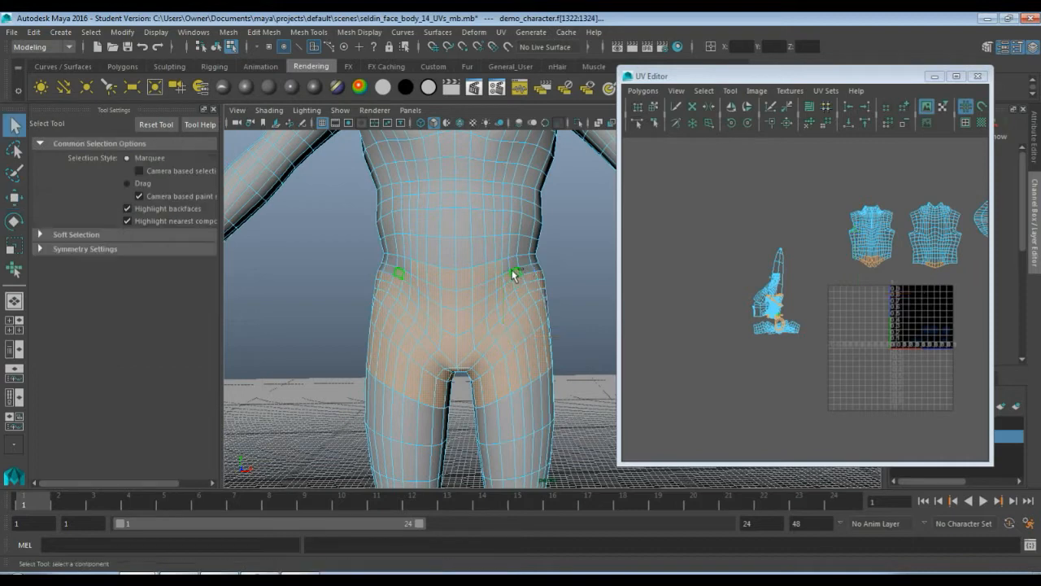
{"action": "left_click", "coordinate": [513, 263]}
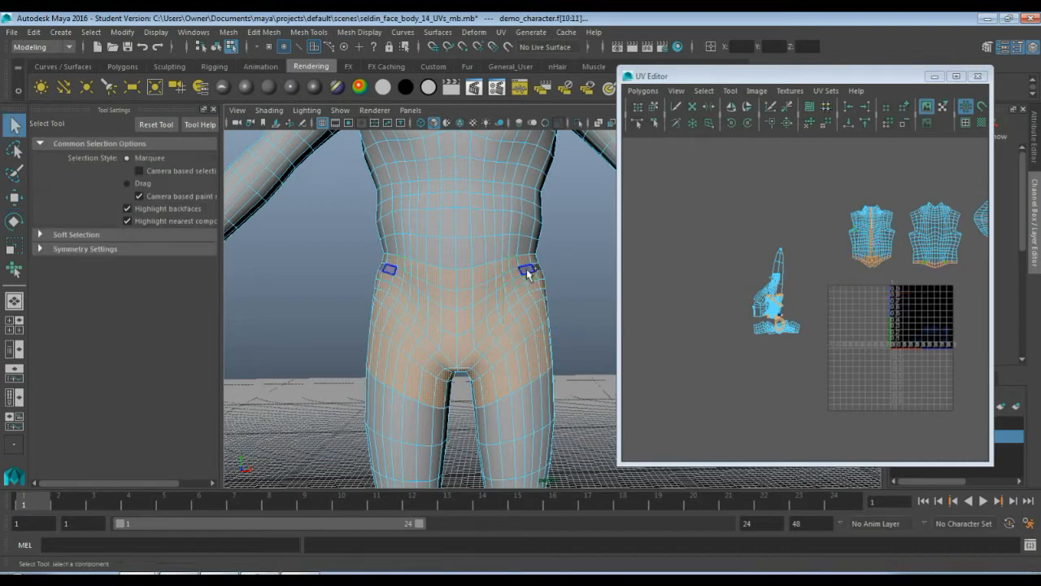
{"action": "left_click", "coordinate": [527, 270], "text": "shift"}
{"action": "left_click", "coordinate": [537, 269], "text": "shift"}
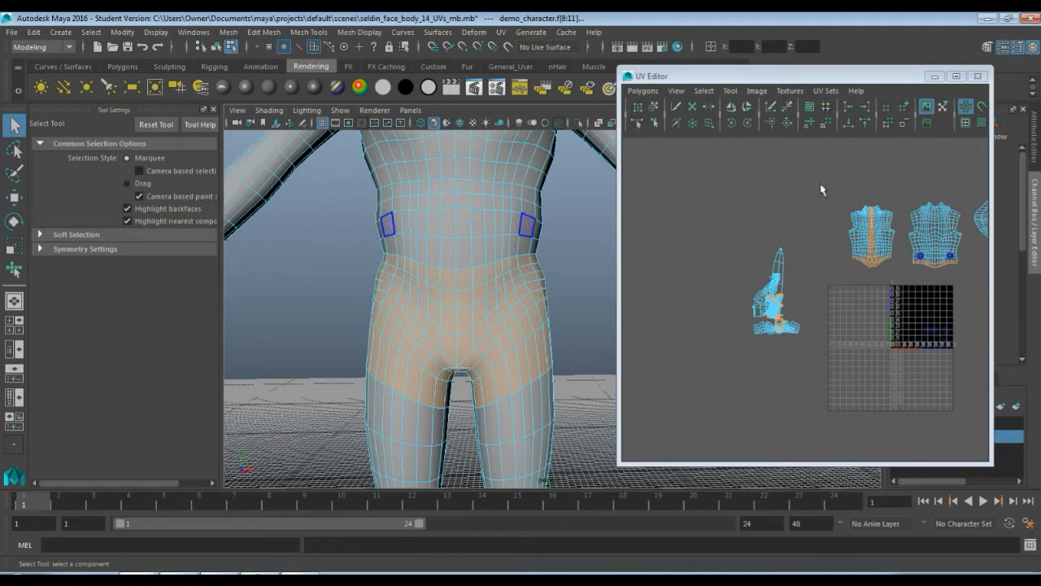
Remove every face belonging to the two torso shells from the selection in the UV layout.
{"action": "left_click_drag", "start_coordinate": [823, 173], "coordinate": [914, 266]}
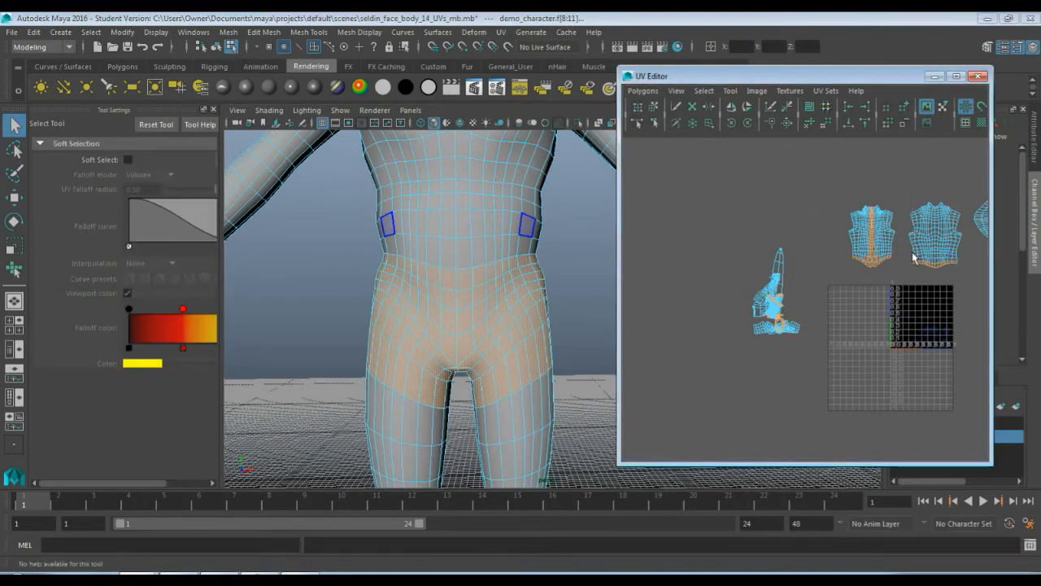
{"action": "scroll", "coordinate": [892, 317], "scroll_direction": "up", "scroll_amount": 5}
{"action": "middle_click_drag", "start_coordinate": [943, 261], "coordinate": [769, 360], "text": "alt"}
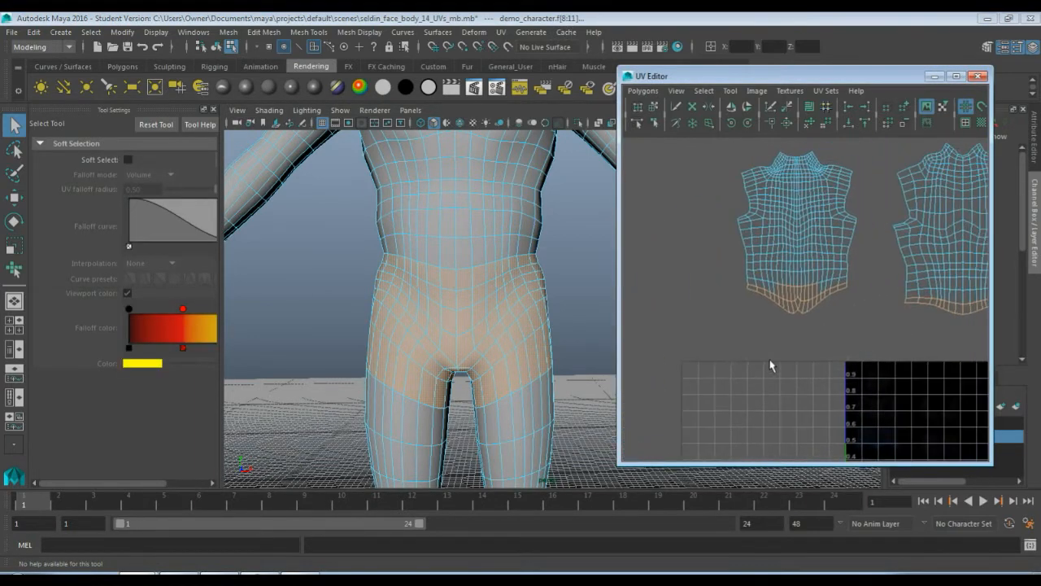
{"action": "scroll", "coordinate": [769, 359], "scroll_direction": "up", "scroll_amount": 3}
{"action": "left_click_drag", "start_coordinate": [739, 228], "coordinate": [837, 280]}
{"action": "scroll", "coordinate": [864, 350], "scroll_direction": "down", "scroll_amount": 2}
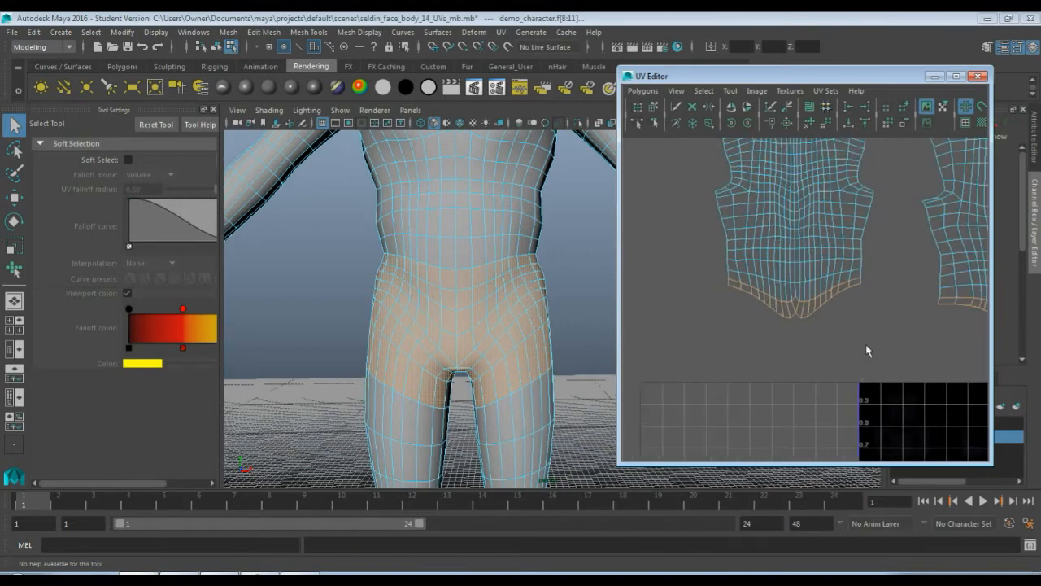
{"action": "mouse_move", "coordinate": [871, 337]}
{"action": "middle_mouse_down", "text": "alt"}
{"action": "mouse_move", "coordinate": [717, 339]}
{"action": "mouse_move", "coordinate": [871, 321]}
{"action": "middle_mouse_up", "text": "alt"}
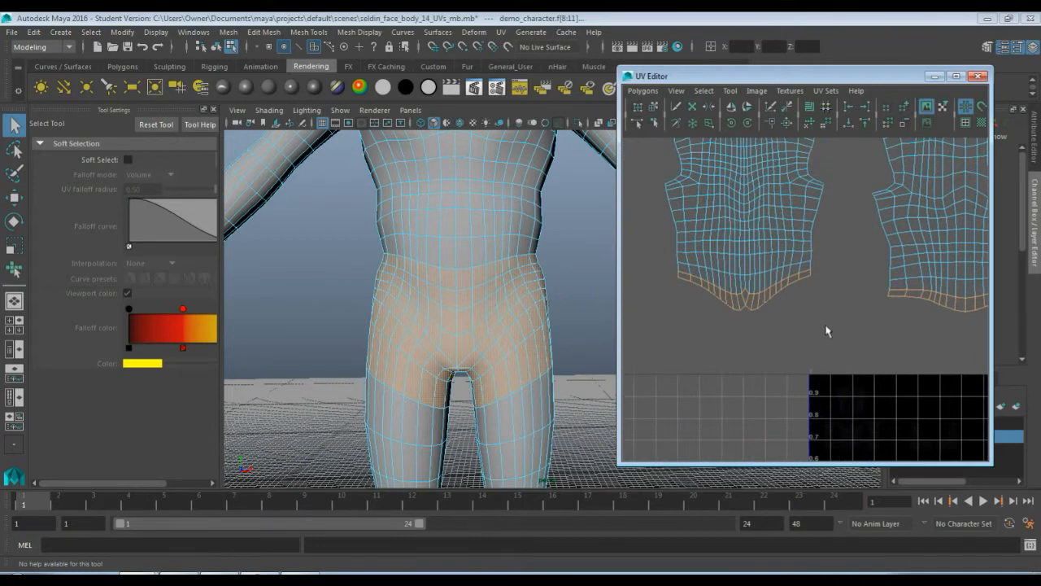
{"action": "scroll", "coordinate": [826, 330], "scroll_direction": "down", "scroll_amount": 1}
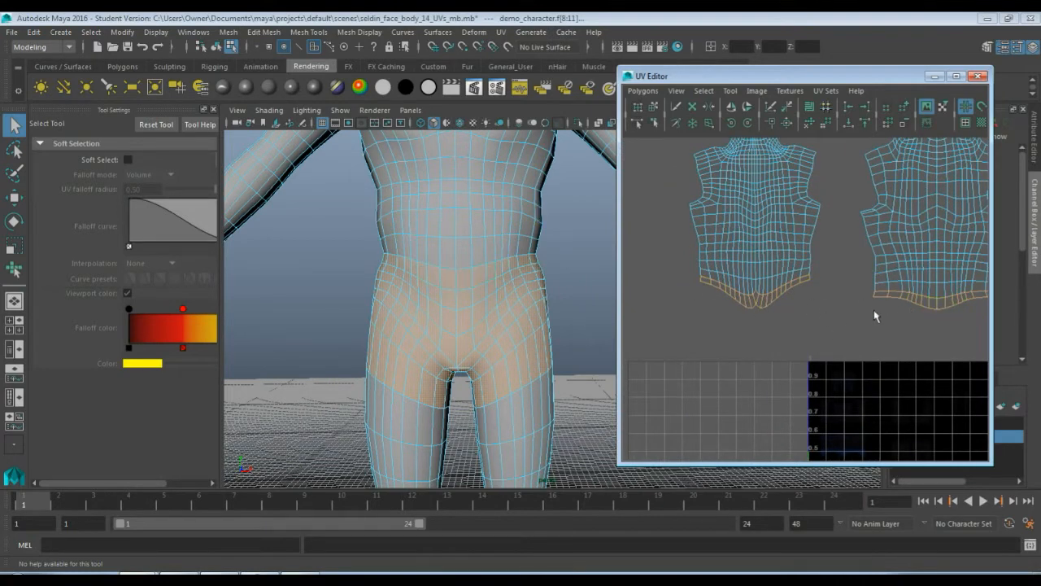
{"action": "scroll", "coordinate": [784, 338], "scroll_direction": "down", "scroll_amount": 2}
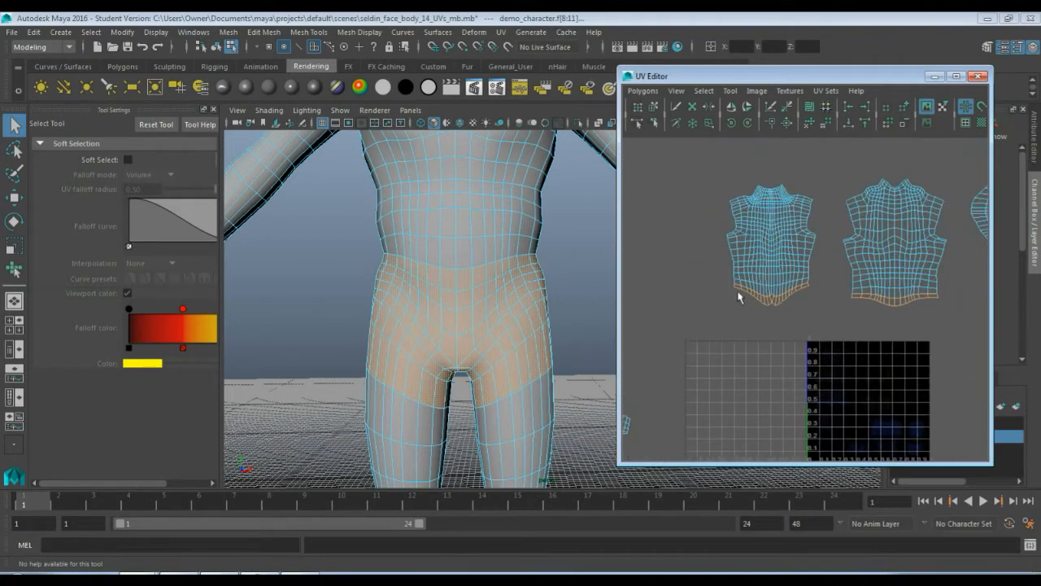
{"action": "left_click_drag", "start_coordinate": [715, 261], "coordinate": [976, 329]}
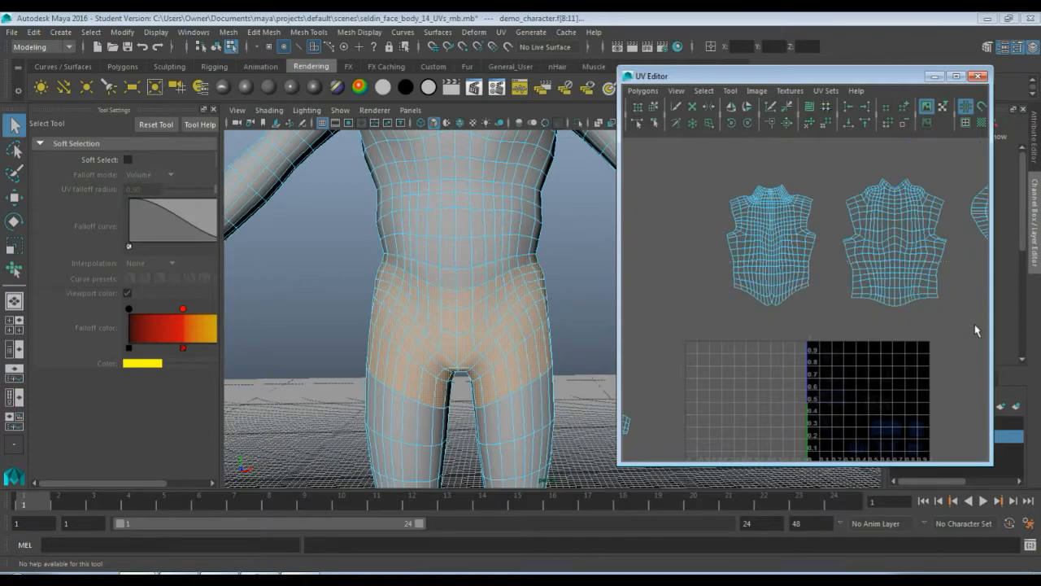
Remove the upper-thigh faces from the pelvis selection, leaving a brief-shaped region across the hips and crotch.
{"action": "left_click_drag", "start_coordinate": [433, 437], "coordinate": [493, 371], "text": "alt"}
{"action": "scroll", "coordinate": [458, 421], "scroll_direction": "up", "scroll_amount": 3}
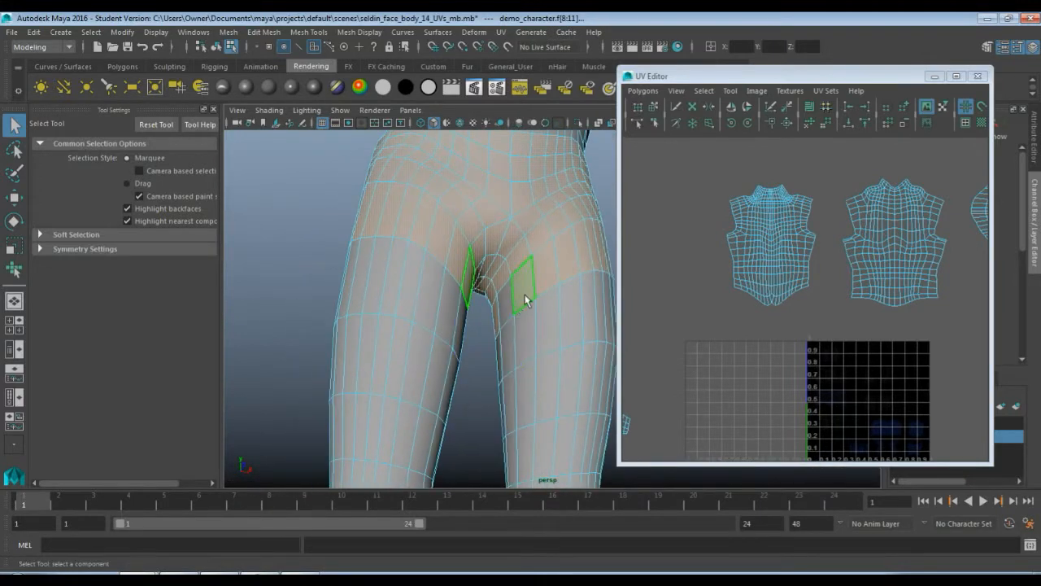
{"action": "double_click", "coordinate": [549, 280], "text": "ctrl"}
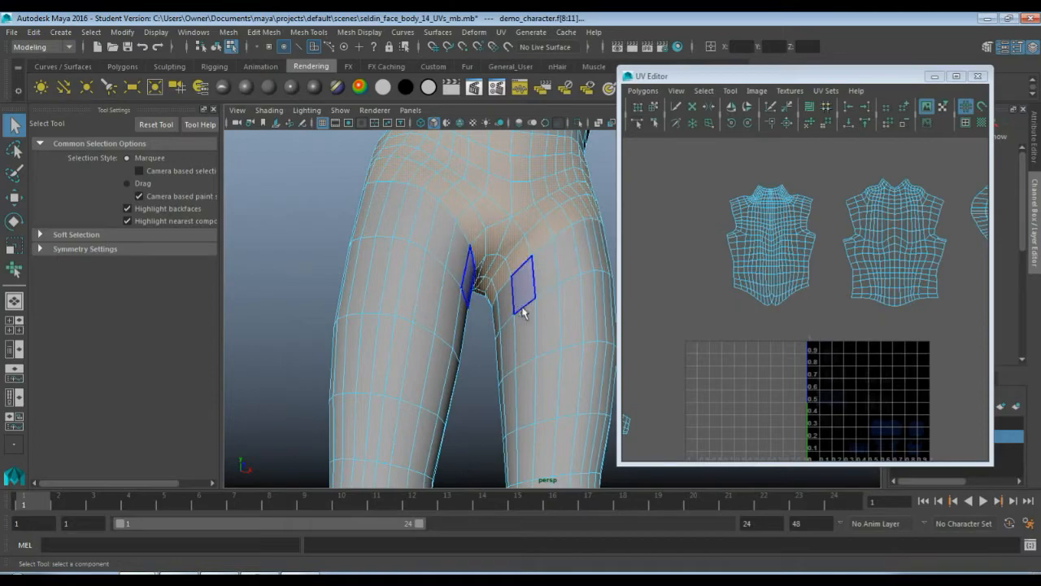
{"action": "mouse_move", "coordinate": [541, 285]}
{"action": "left_mouse_down", "text": "alt"}
{"action": "mouse_move", "coordinate": [317, 328]}
{"action": "mouse_move", "coordinate": [472, 321]}
{"action": "mouse_move", "coordinate": [530, 298]}
{"action": "mouse_move", "coordinate": [540, 281]}
{"action": "mouse_move", "coordinate": [540, 304]}
{"action": "left_mouse_up", "text": "alt"}
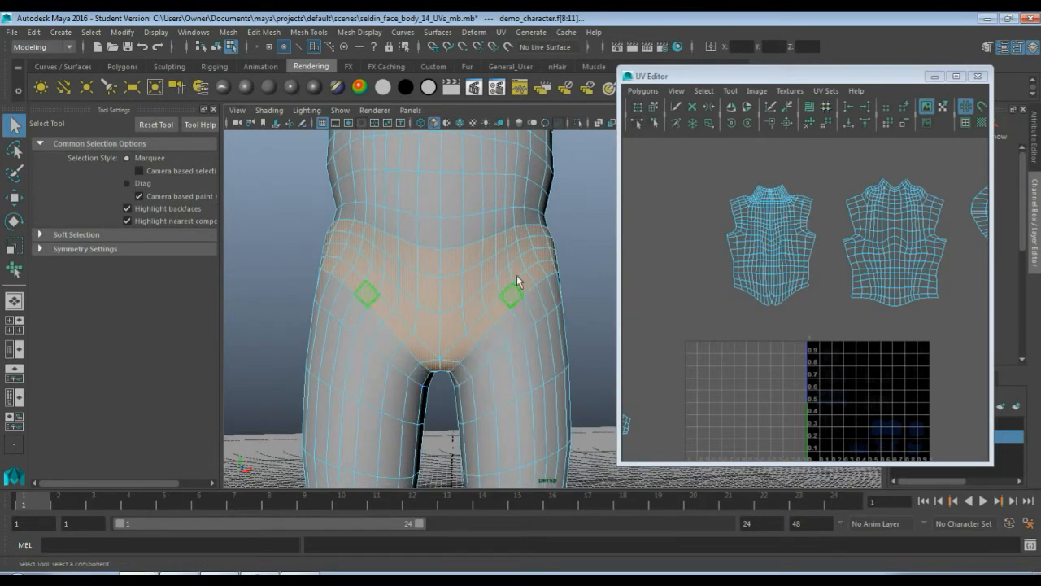
Remove the stray faces on the backs of both thighs from the pelvis selection.
{"action": "left_click_drag", "start_coordinate": [492, 298], "coordinate": [393, 347], "text": "alt"}
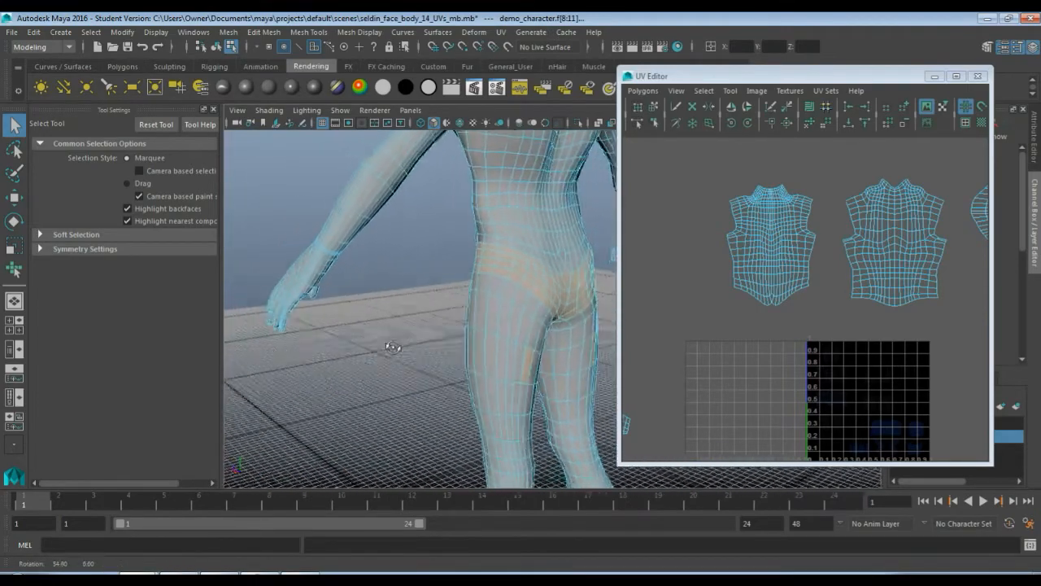
{"action": "scroll", "coordinate": [500, 407], "scroll_direction": "up", "scroll_amount": 8}
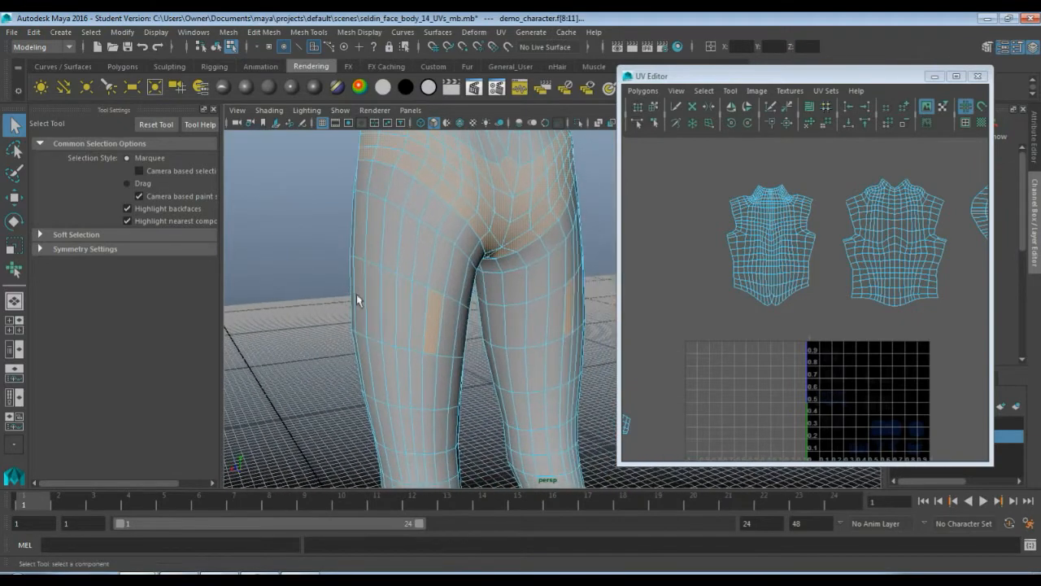
{"action": "left_click_drag", "start_coordinate": [551, 393], "coordinate": [497, 325], "text": "alt"}
{"action": "left_click", "coordinate": [511, 286], "text": "ctrl"}
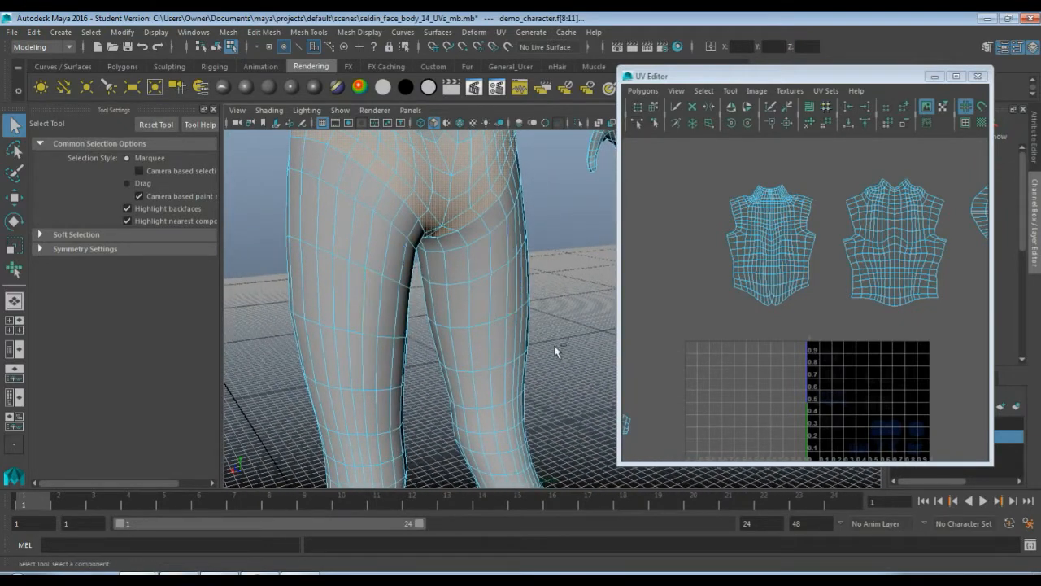
Apply a planar UV projection to the selected pelvis faces from the front and clear the selection.
{"action": "scroll", "coordinate": [433, 379], "scroll_direction": "down", "scroll_amount": 4}
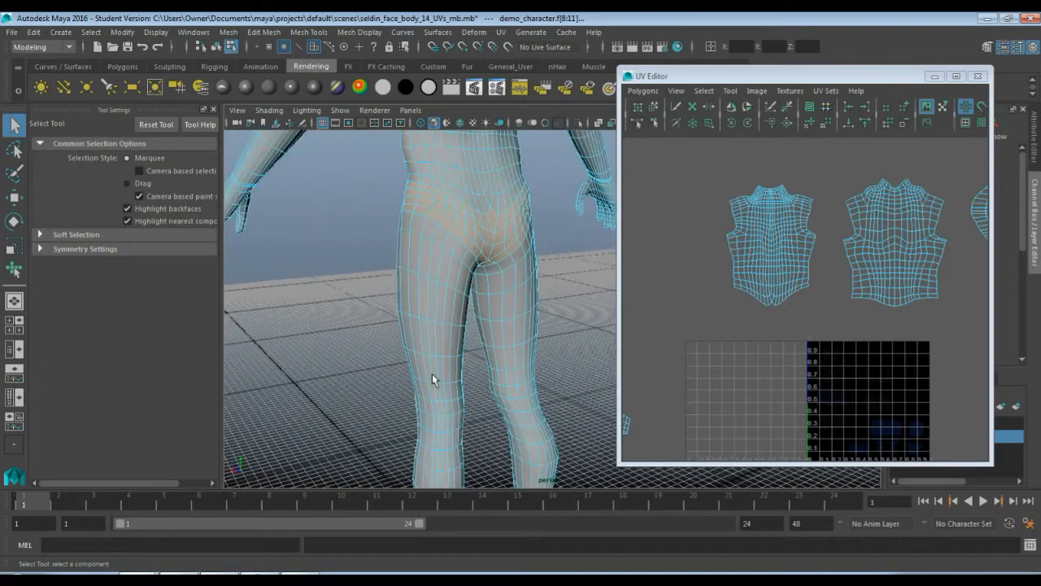
{"action": "left_click_drag", "start_coordinate": [549, 392], "coordinate": [507, 381], "text": "alt"}
{"action": "left_click_drag", "start_coordinate": [556, 386], "coordinate": [520, 358], "text": "alt"}
{"action": "scroll", "coordinate": [721, 355], "scroll_direction": "down", "scroll_amount": 3}
{"action": "scroll", "coordinate": [386, 339], "scroll_direction": "down", "scroll_amount": 2}
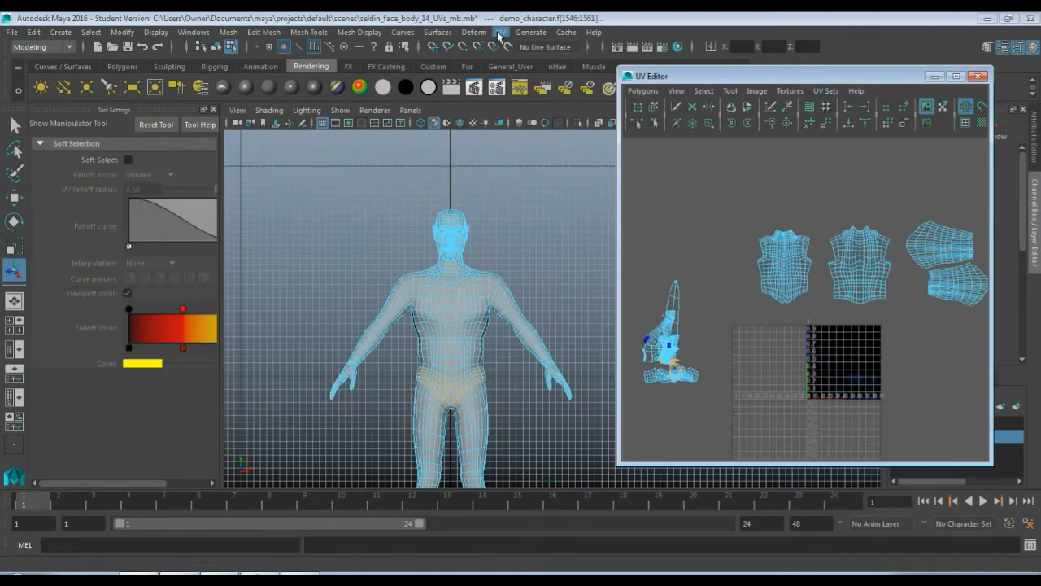
{"action": "left_click", "coordinate": [501, 32]}
{"action": "left_click", "coordinate": [546, 173]}
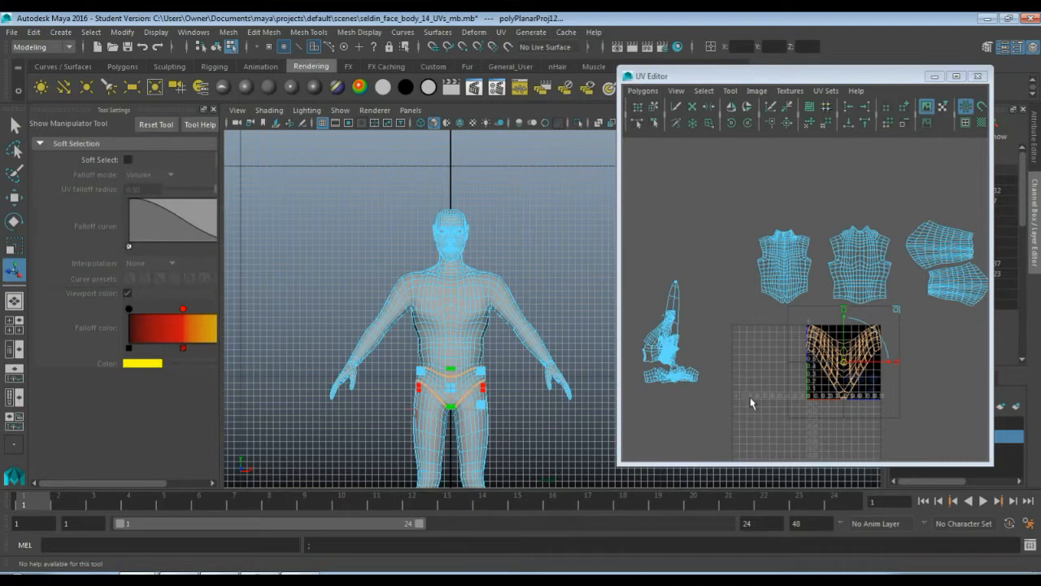
{"action": "key", "text": "f"}
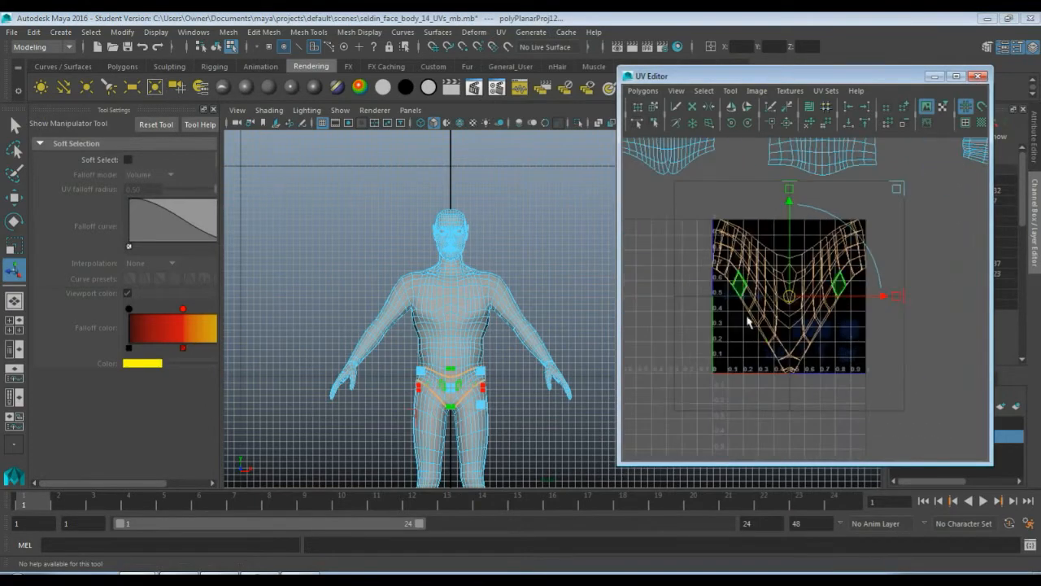
{"action": "left_click", "coordinate": [657, 361]}
{"action": "scroll", "coordinate": [693, 339], "scroll_direction": "down", "scroll_amount": 3}
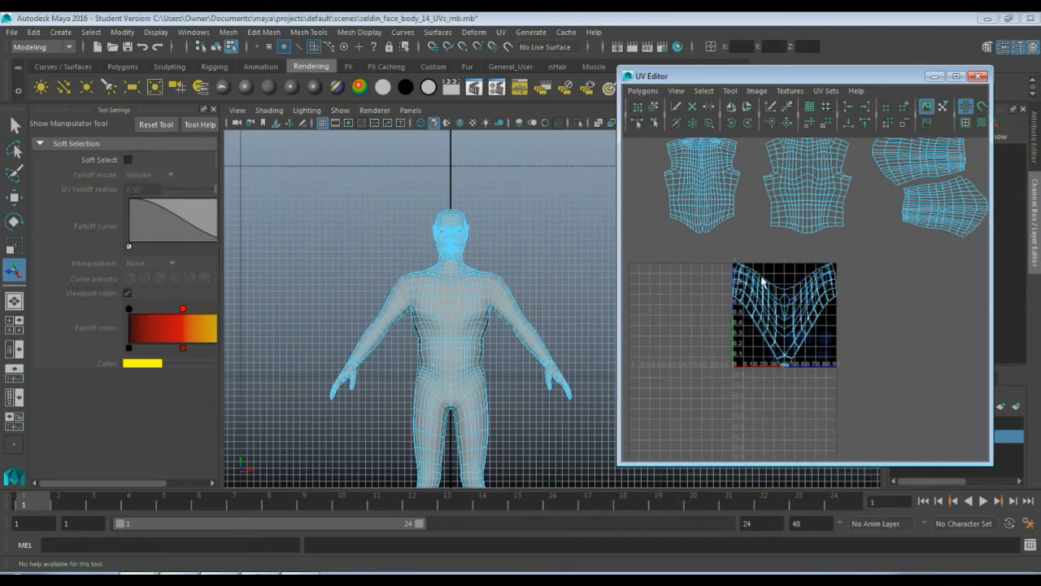
{"action": "middle_click_drag", "start_coordinate": [812, 194], "coordinate": [756, 295], "text": "alt"}
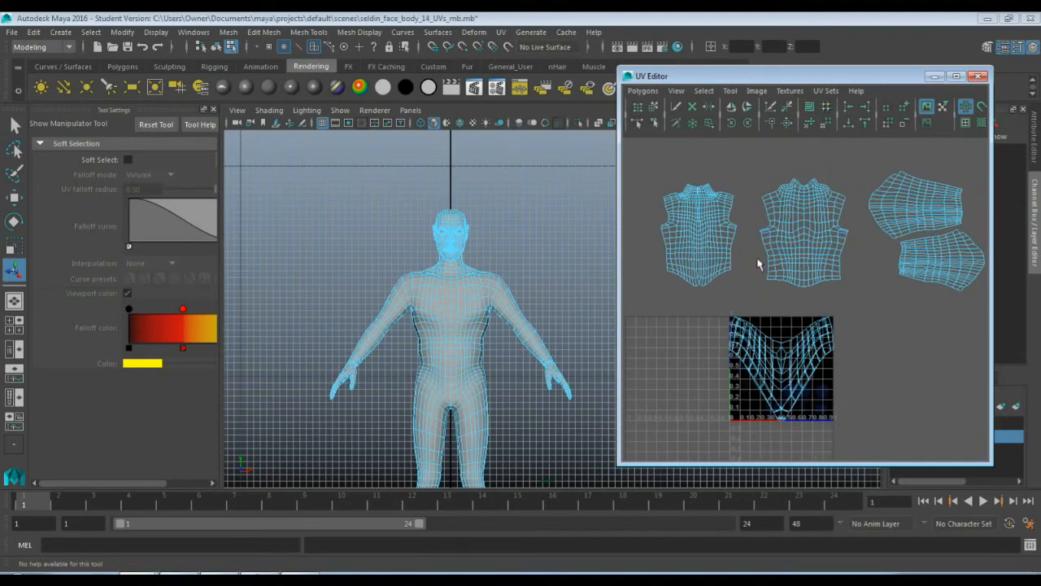
Return to the perspective view and switch to edge selection at the side of the character's waist and hip.
{"action": "scroll", "coordinate": [471, 371], "scroll_direction": "up", "scroll_amount": 4}
{"action": "left_click_drag", "start_coordinate": [461, 371], "coordinate": [407, 380], "text": "alt"}
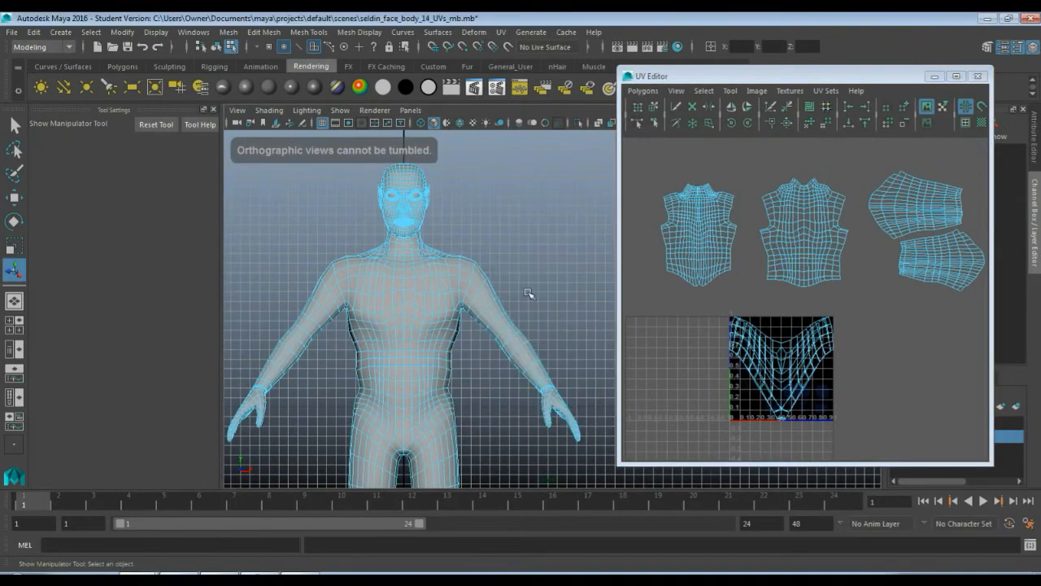
{"action": "key", "text": "space"}
{"action": "key", "text": "space"}
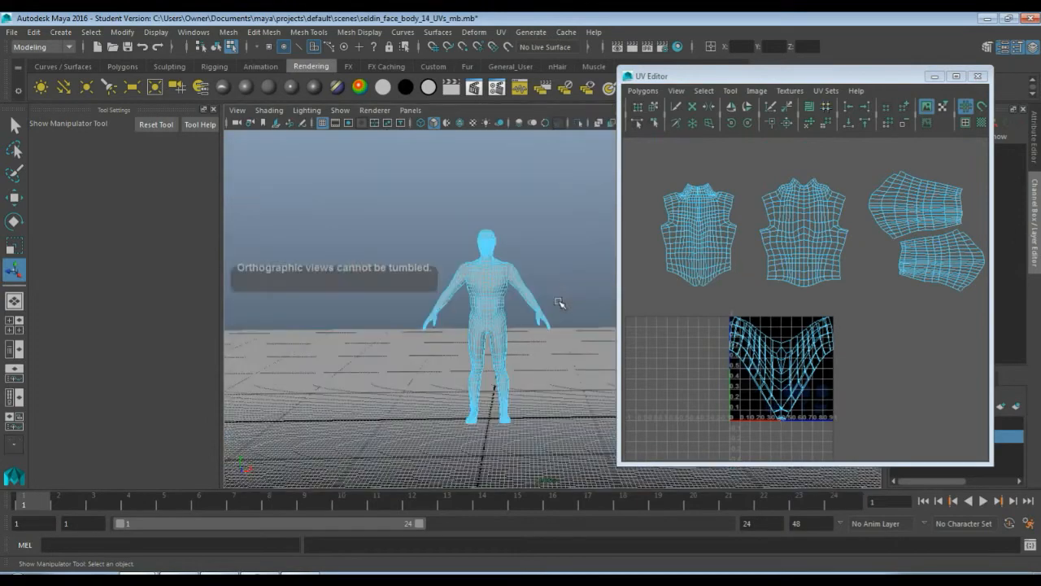
{"action": "scroll", "coordinate": [539, 344], "scroll_direction": "up", "scroll_amount": 5}
{"action": "middle_click_drag", "start_coordinate": [521, 346], "coordinate": [515, 304], "text": "alt"}
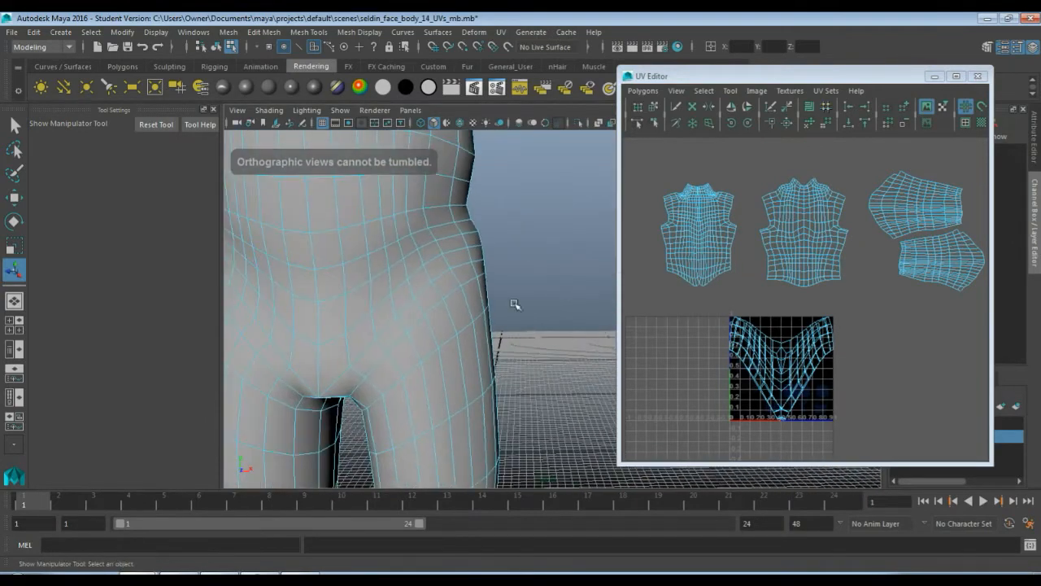
{"action": "mouse_move", "coordinate": [516, 305]}
{"action": "left_mouse_down", "text": "alt"}
{"action": "mouse_move", "coordinate": [365, 300]}
{"action": "mouse_move", "coordinate": [532, 312]}
{"action": "mouse_move", "coordinate": [489, 310]}
{"action": "mouse_move", "coordinate": [525, 309]}
{"action": "mouse_move", "coordinate": [497, 317]}
{"action": "mouse_move", "coordinate": [507, 321]}
{"action": "left_mouse_up", "text": "alt"}
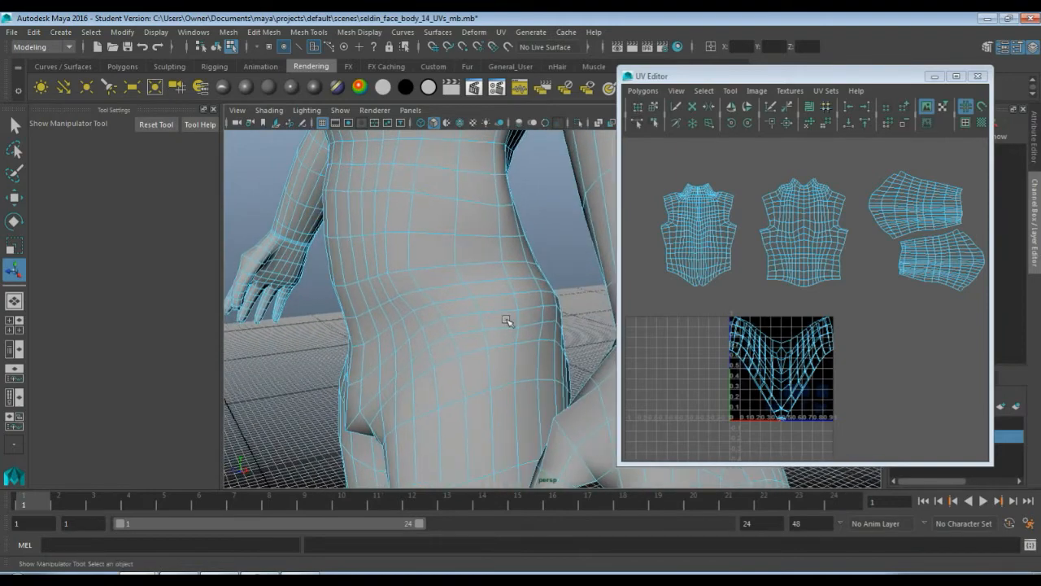
{"action": "key", "text": "F10"}
{"action": "left_click", "coordinate": [496, 280]}
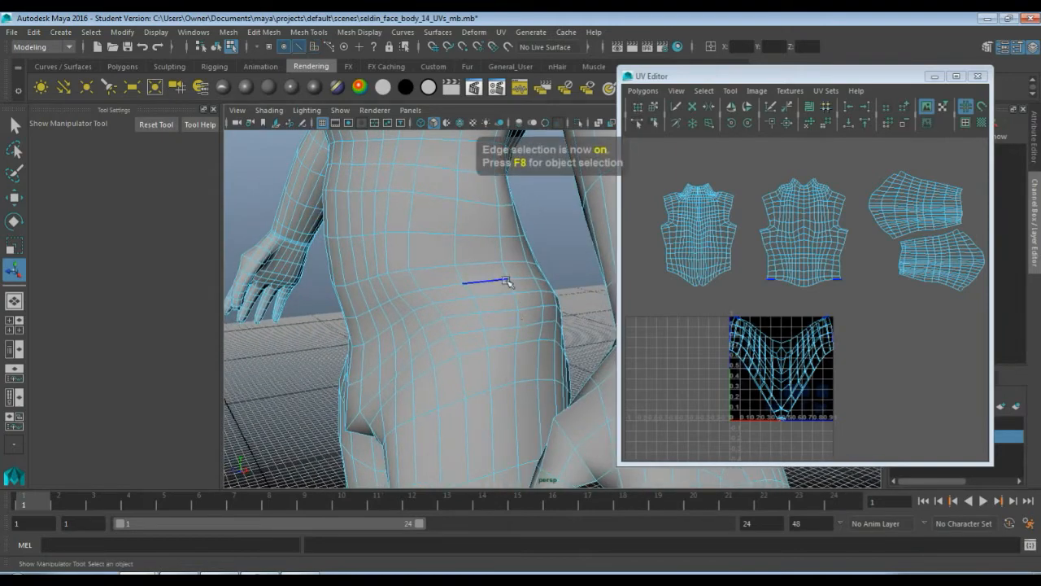
{"action": "left_click_drag", "start_coordinate": [494, 277], "coordinate": [412, 310], "text": "alt"}
{"action": "left_click", "coordinate": [413, 309]}
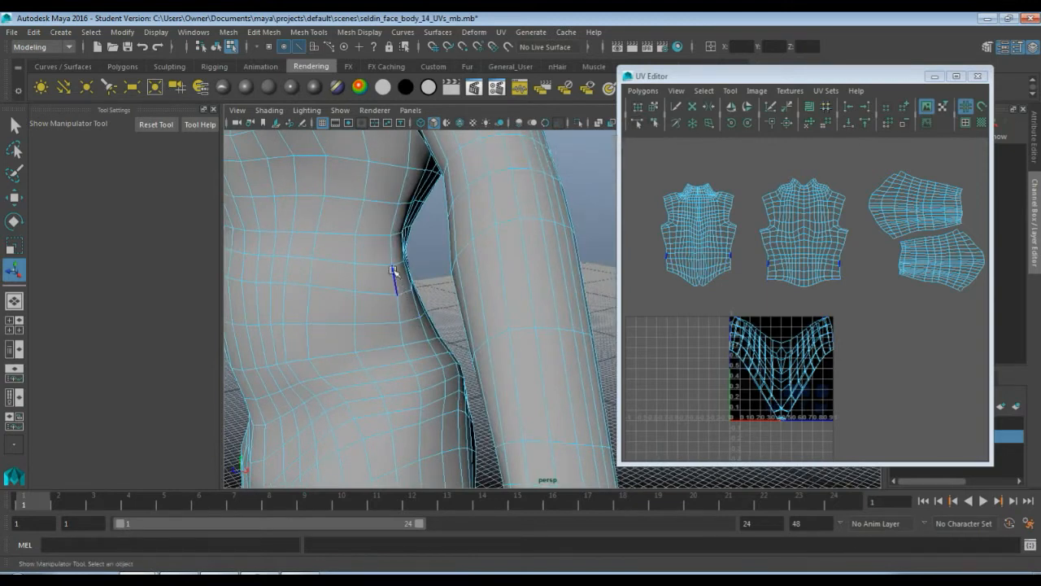
Trace the torso's side seam edges from the waist down to the hip to locate the matching pelvis seam.
{"action": "left_click", "coordinate": [396, 253]}
{"action": "left_click", "coordinate": [389, 275]}
{"action": "left_click", "coordinate": [388, 292]}
{"action": "left_click", "coordinate": [395, 305]}
{"action": "left_click", "coordinate": [402, 328]}
{"action": "left_click", "coordinate": [408, 344]}
{"action": "left_click", "coordinate": [417, 355]}
{"action": "left_click", "coordinate": [405, 351]}
{"action": "left_click", "coordinate": [414, 362]}
{"action": "left_click", "coordinate": [412, 366]}
{"action": "left_click", "coordinate": [405, 356]}
{"action": "left_click", "coordinate": [413, 364]}
{"action": "middle_click_drag", "start_coordinate": [413, 363], "coordinate": [439, 272], "text": "alt"}
{"action": "left_click_drag", "start_coordinate": [439, 272], "coordinate": [434, 242], "text": "alt"}
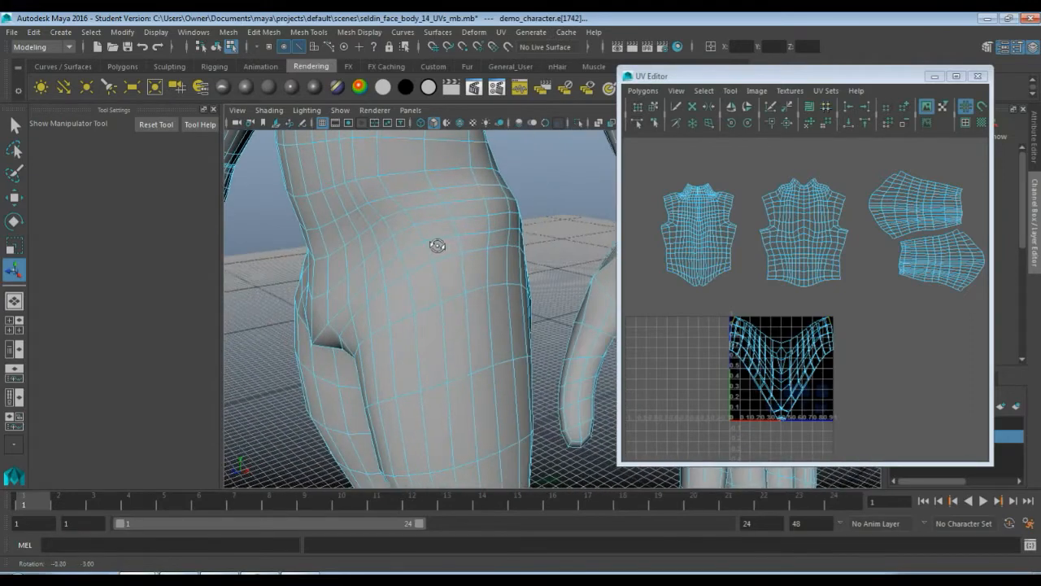
Select the two vertical edges at the side of the hip with symmetry and cut the pelvis UVs along them.
{"action": "left_click", "coordinate": [488, 213]}
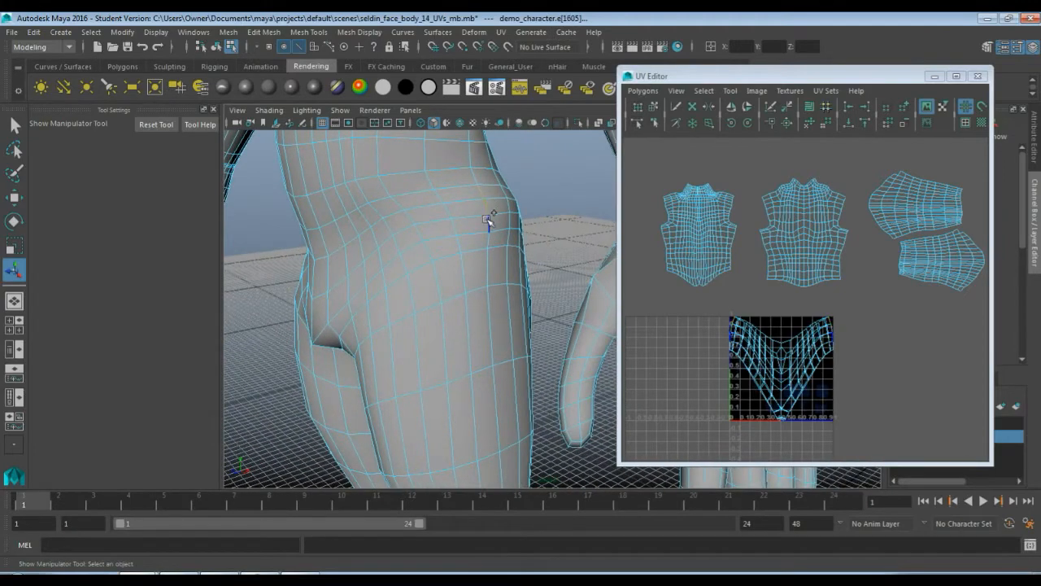
{"action": "left_click", "coordinate": [488, 226], "text": "shift"}
{"action": "scroll", "coordinate": [778, 233], "scroll_direction": "up", "scroll_amount": 5}
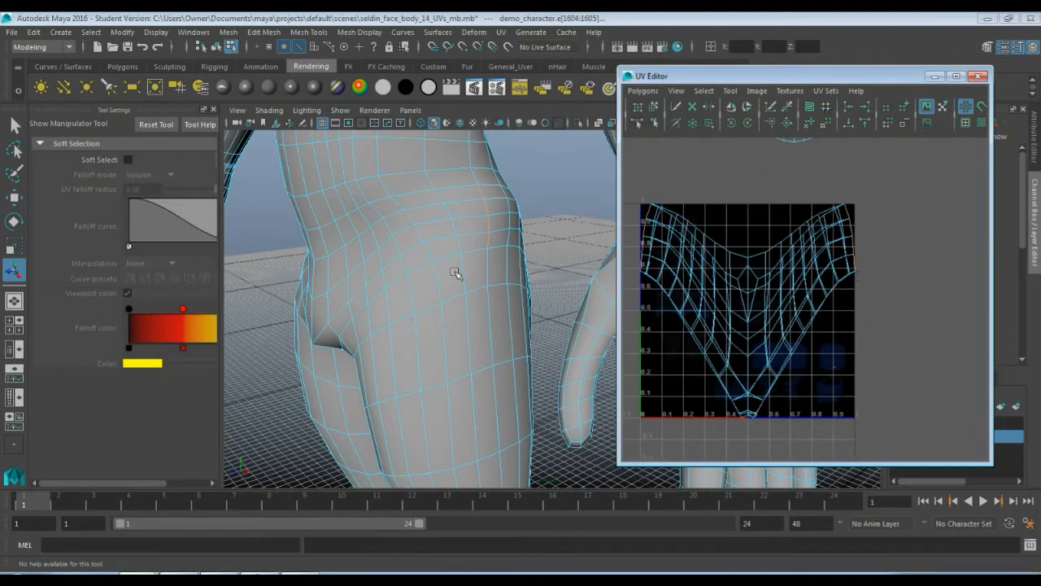
{"action": "left_click_drag", "start_coordinate": [454, 273], "coordinate": [495, 211], "text": "alt"}
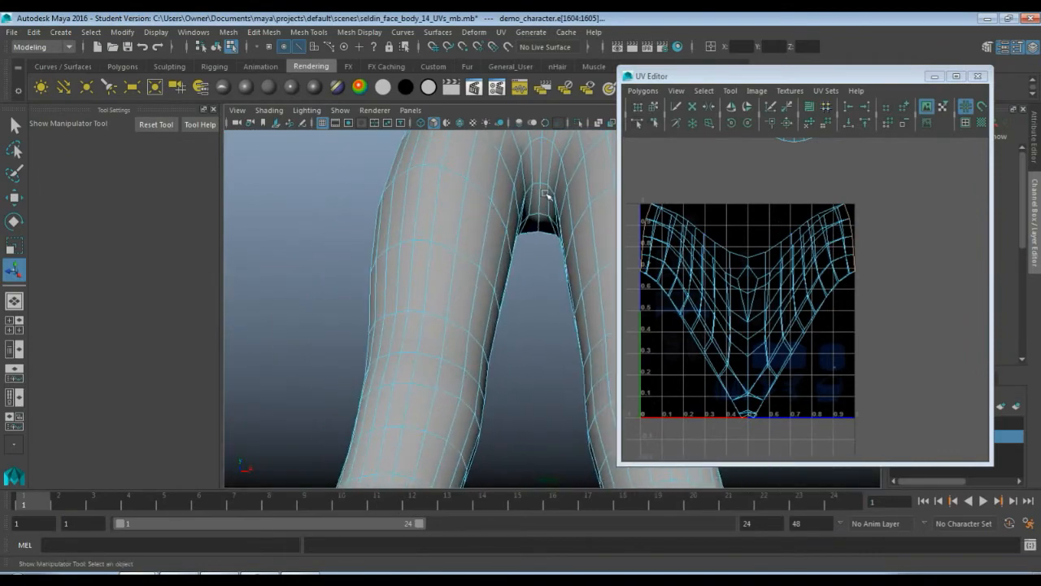
{"action": "left_click", "coordinate": [545, 186]}
{"action": "left_click", "coordinate": [526, 267]}
{"action": "left_click_drag", "start_coordinate": [529, 301], "coordinate": [495, 309], "text": "alt"}
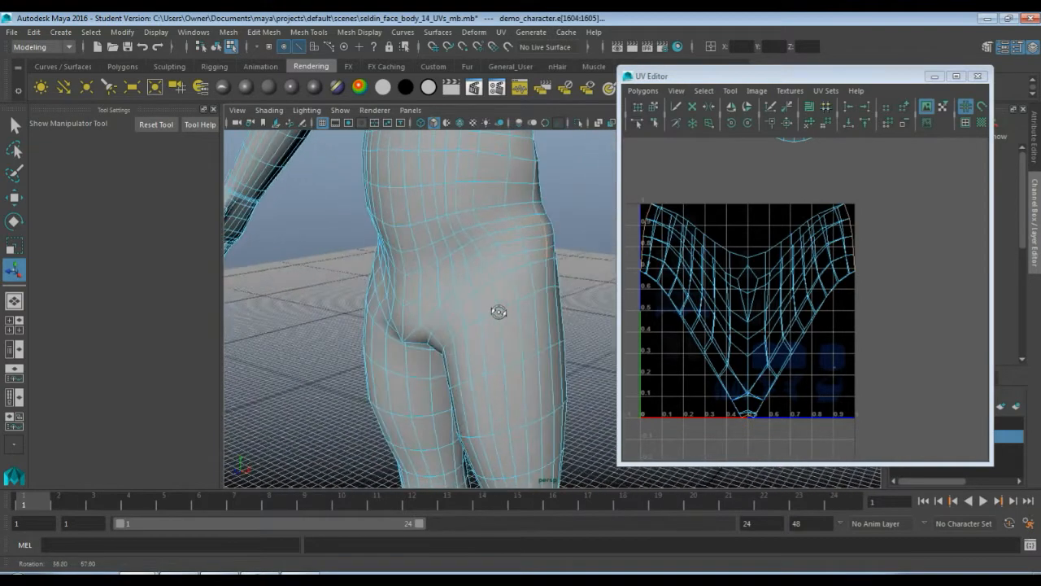
{"action": "left_click", "coordinate": [642, 90]}
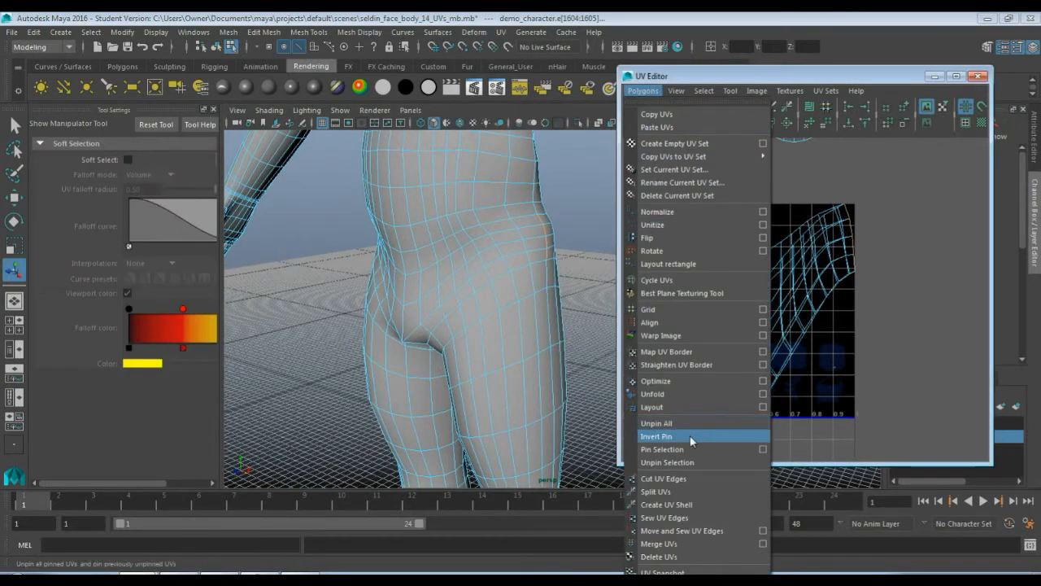
{"action": "left_click", "coordinate": [689, 481]}
Select all UVs of the front pelvis shell and move it out of the 0–1 UV space, beside the back shell.
{"action": "right_click", "coordinate": [775, 334]}
{"action": "right_click_drag", "start_coordinate": [777, 335], "coordinate": [828, 333]}
{"action": "scroll", "coordinate": [763, 400], "scroll_direction": "down", "scroll_amount": 3}
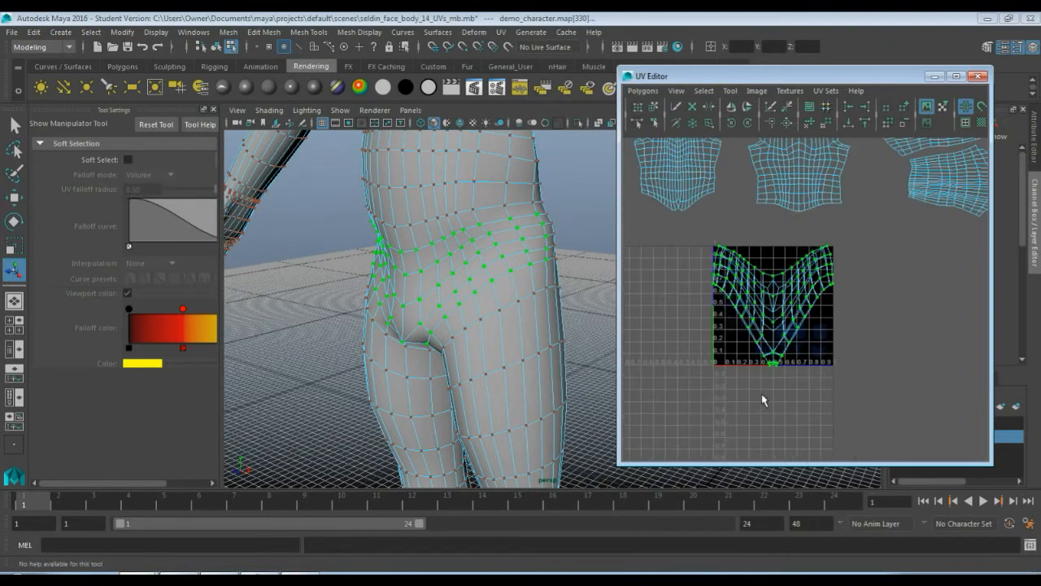
{"action": "key", "text": "w"}
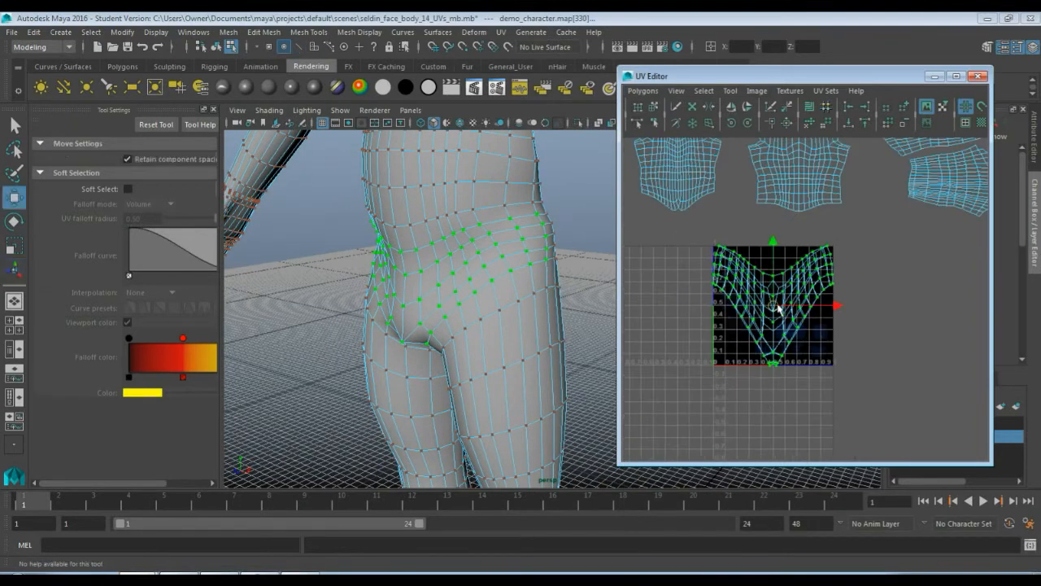
{"action": "left_click_drag", "start_coordinate": [777, 307], "coordinate": [925, 313]}
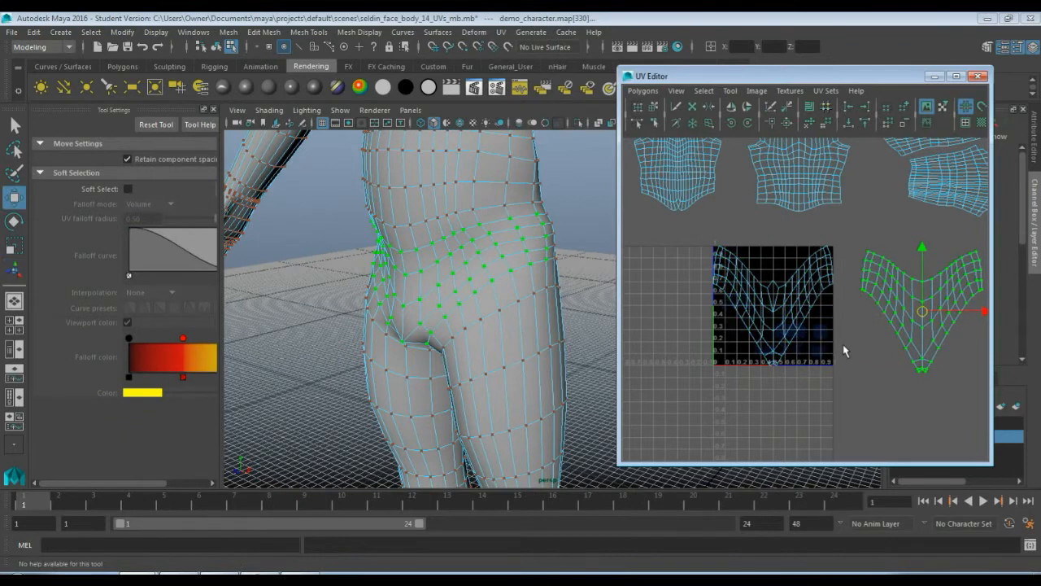
{"action": "scroll", "coordinate": [846, 358], "scroll_direction": "down", "scroll_amount": 3}
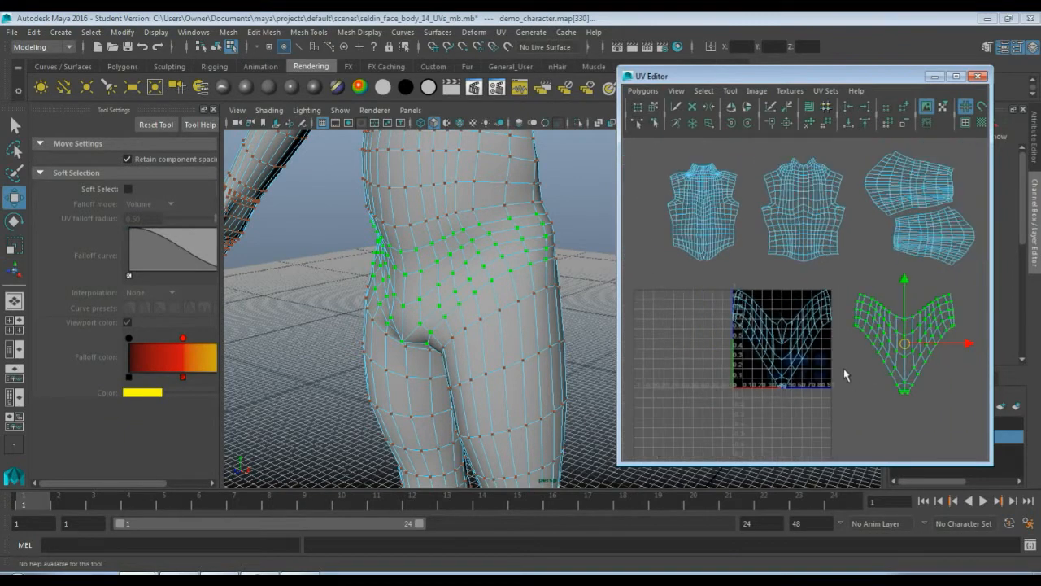
Try the Unfold command on the front pelvis shell and undo it.
{"action": "left_click", "coordinate": [642, 90]}
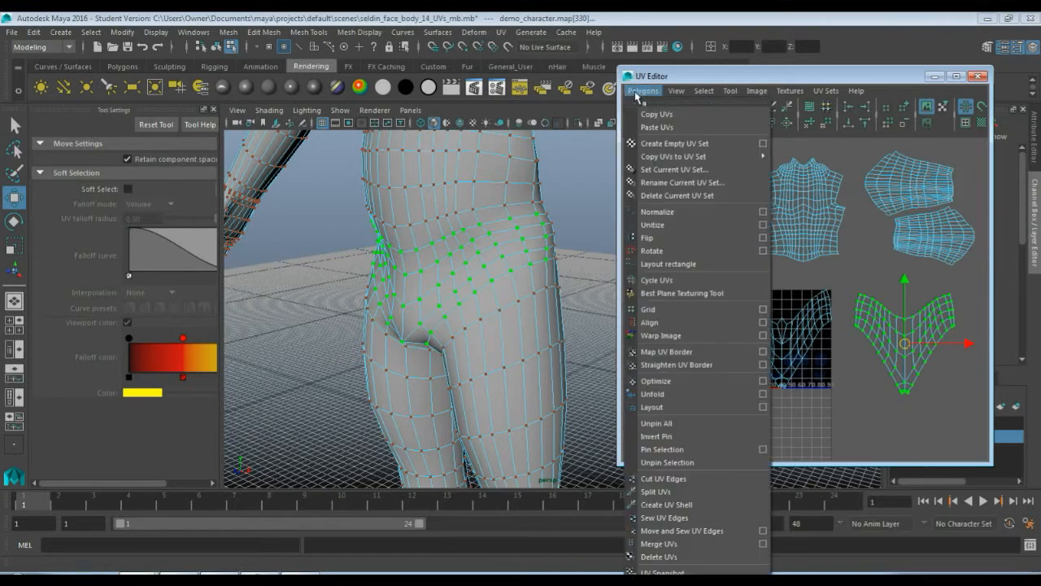
{"action": "left_click", "coordinate": [683, 394]}
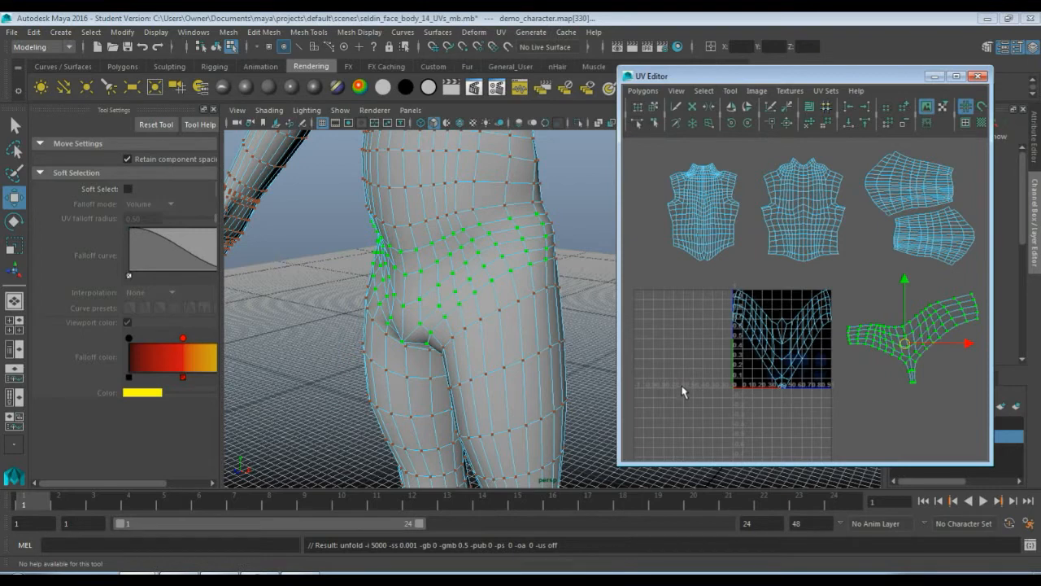
{"action": "key", "text": "ctrl+z"}
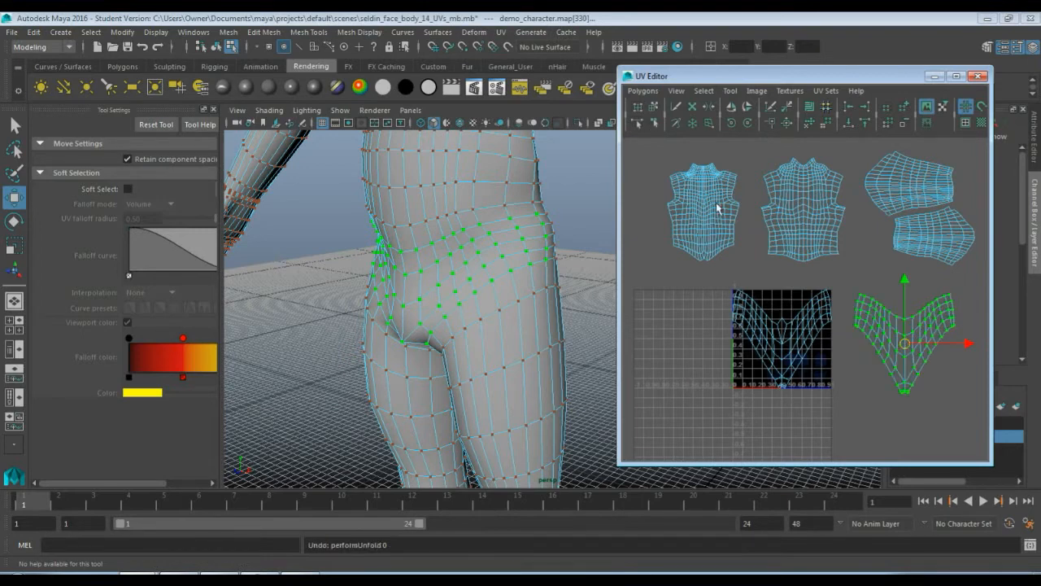
Unfold and relax the front pelvis shell with the Smooth UV Tool.
{"action": "left_click", "coordinate": [729, 90]}
{"action": "left_click", "coordinate": [769, 155]}
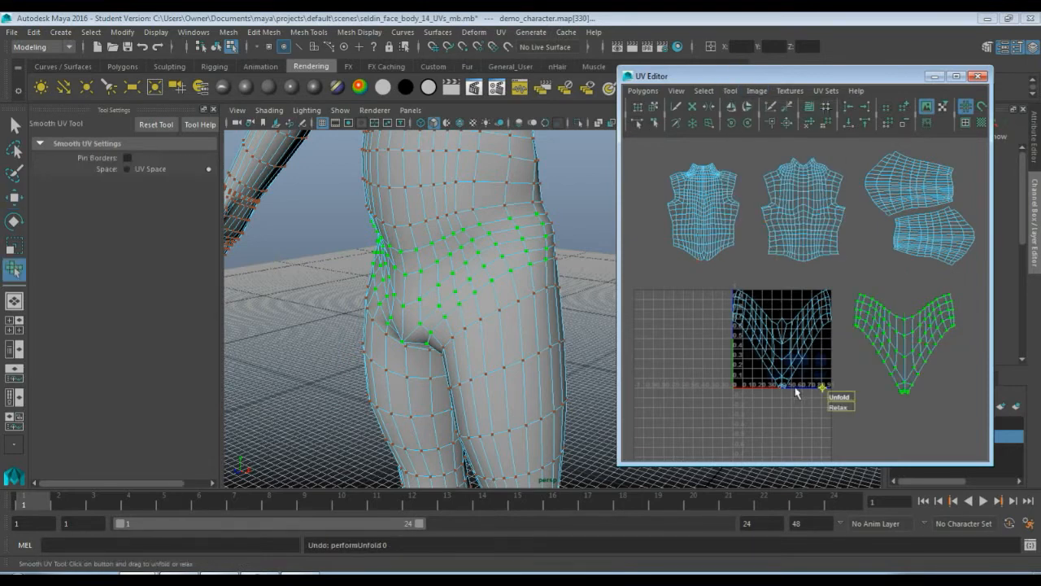
{"action": "left_click_drag", "start_coordinate": [841, 399], "coordinate": [994, 391]}
{"action": "left_click_drag", "start_coordinate": [848, 398], "coordinate": [974, 394]}
{"action": "left_click_drag", "start_coordinate": [841, 408], "coordinate": [881, 396]}
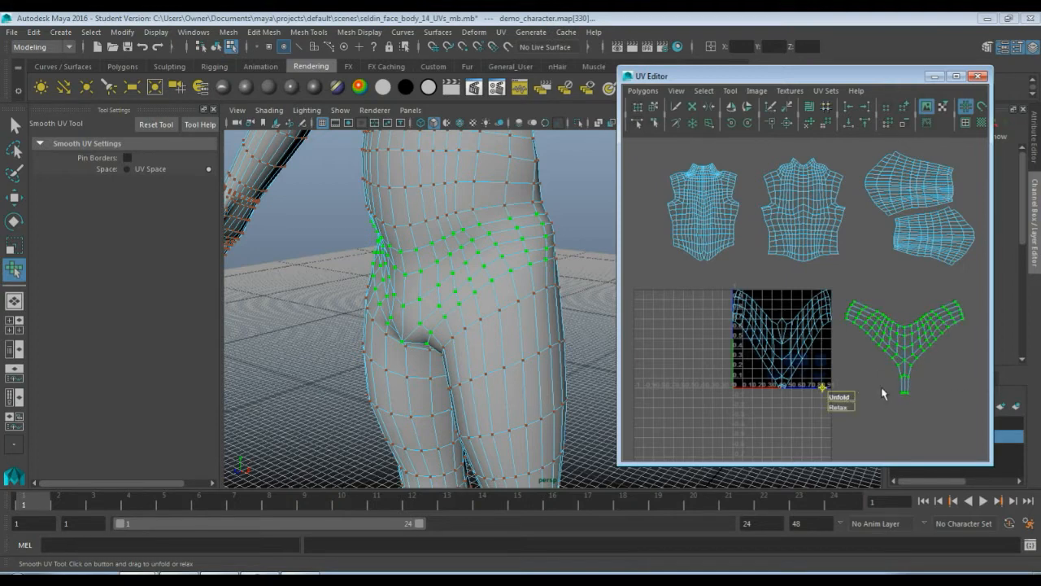
Select all UVs of the back pelvis shell in the 0–1 UV space and unfold them.
{"action": "left_click", "coordinate": [803, 358]}
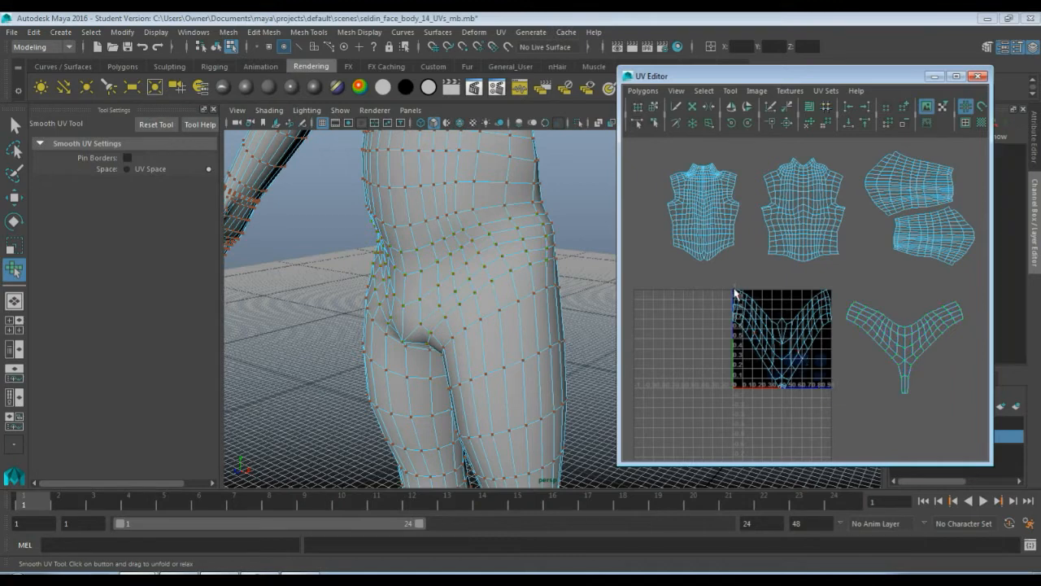
{"action": "left_click_drag", "start_coordinate": [719, 280], "coordinate": [830, 412]}
{"action": "key", "text": "q"}
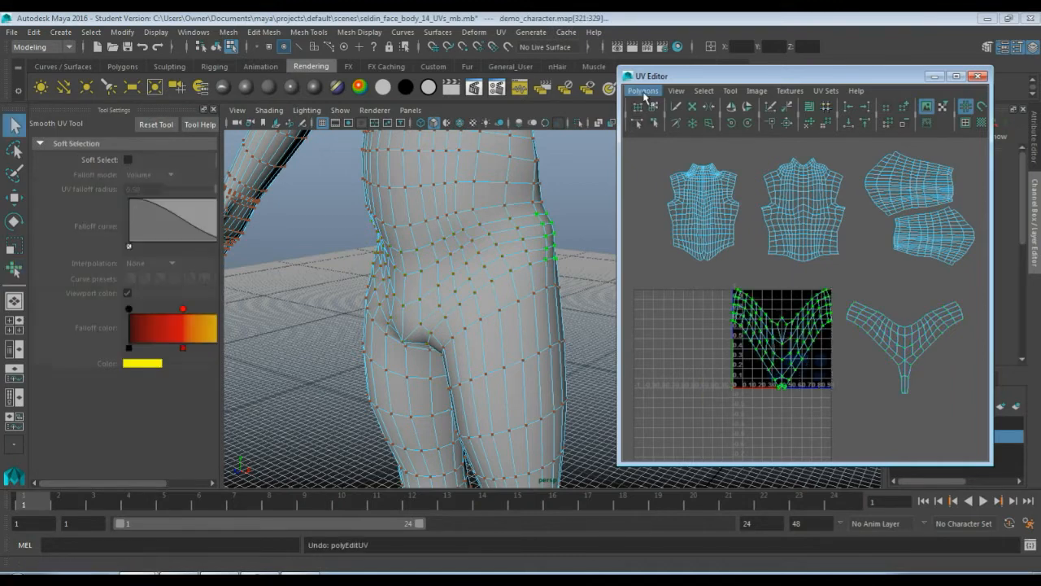
{"action": "left_click", "coordinate": [643, 92]}
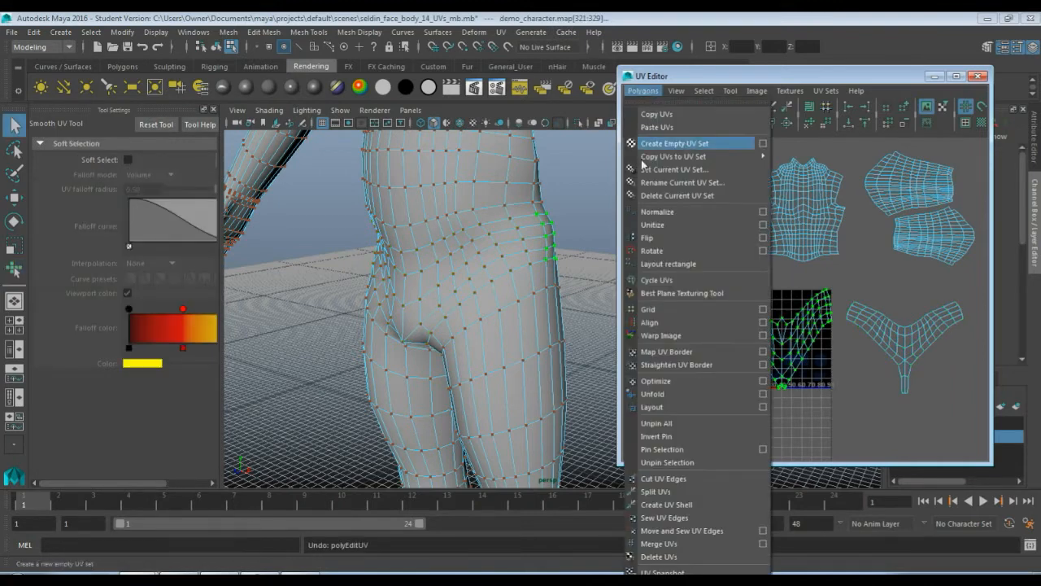
{"action": "left_click", "coordinate": [668, 393]}
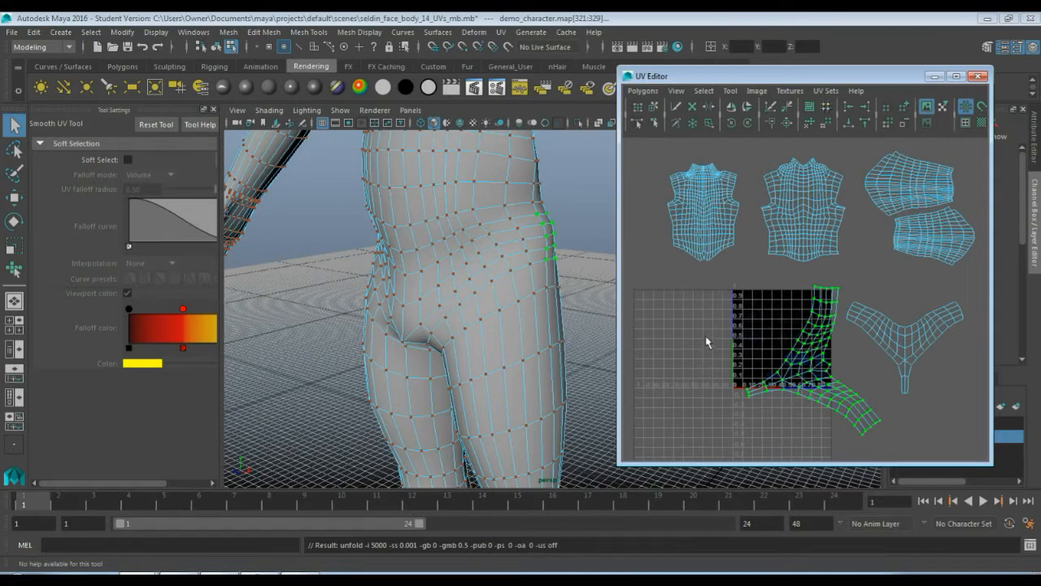
Rotate the unfolded back pelvis shell upright and move it below the back torso shell.
{"action": "key", "text": "e"}
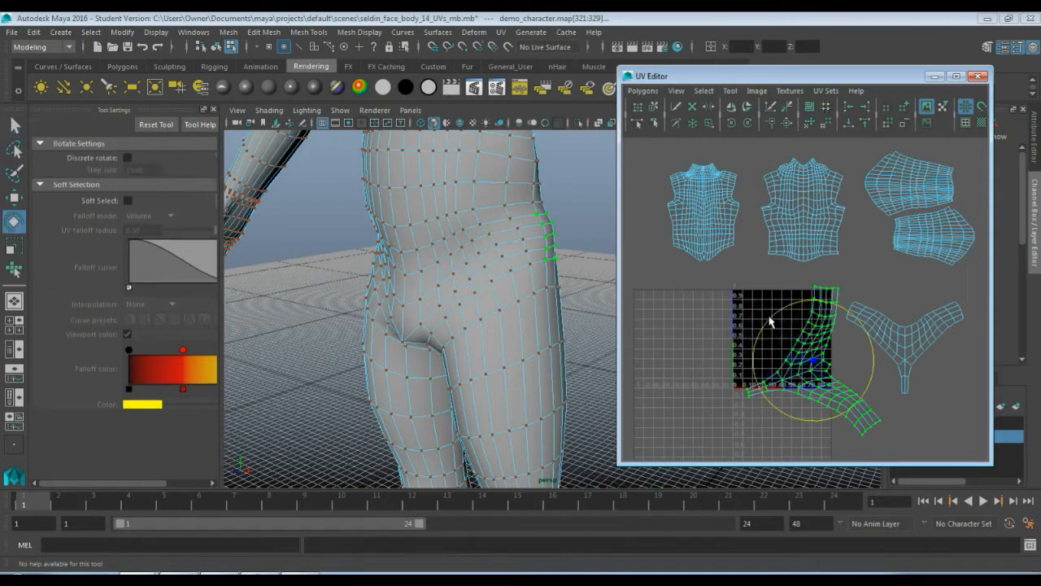
{"action": "left_click_drag", "start_coordinate": [768, 323], "coordinate": [720, 418]}
{"action": "key", "text": "w"}
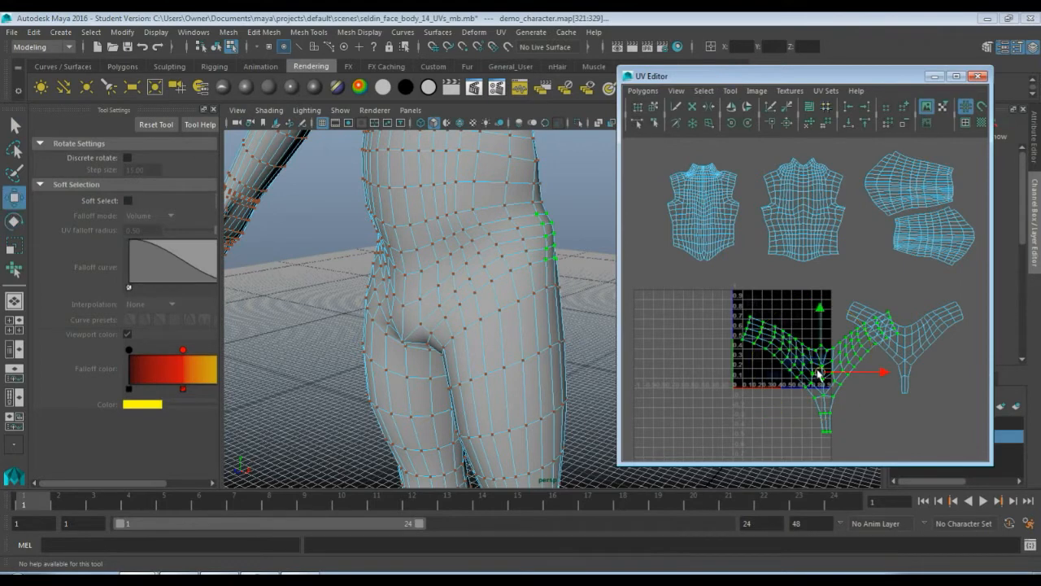
{"action": "left_click_drag", "start_coordinate": [814, 379], "coordinate": [715, 336]}
Smooth the back pelvis shell's UVs with the Smooth UV Tool and clear the selection.
{"action": "left_click", "coordinate": [730, 90]}
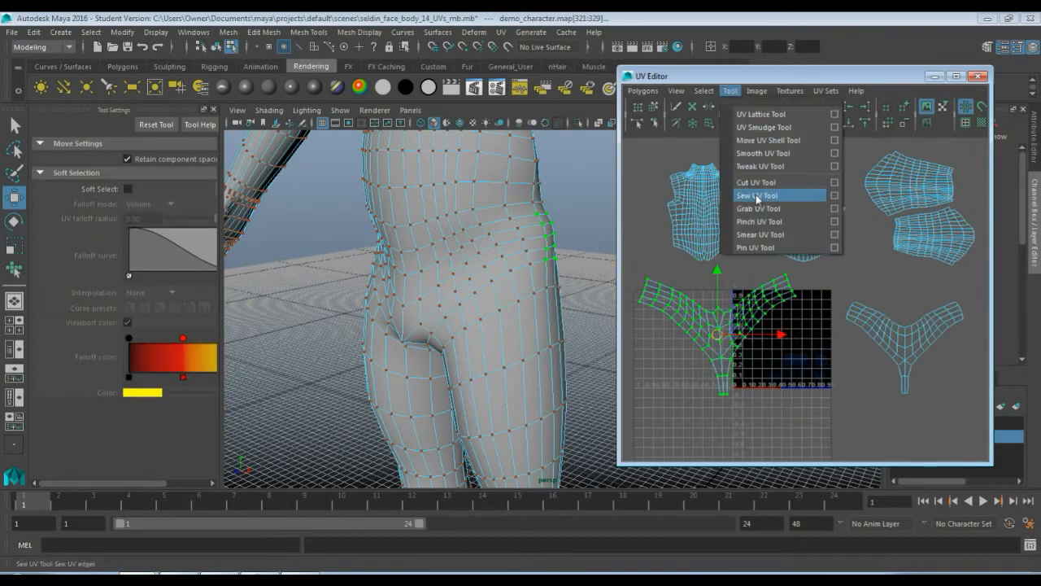
{"action": "left_click", "coordinate": [762, 153]}
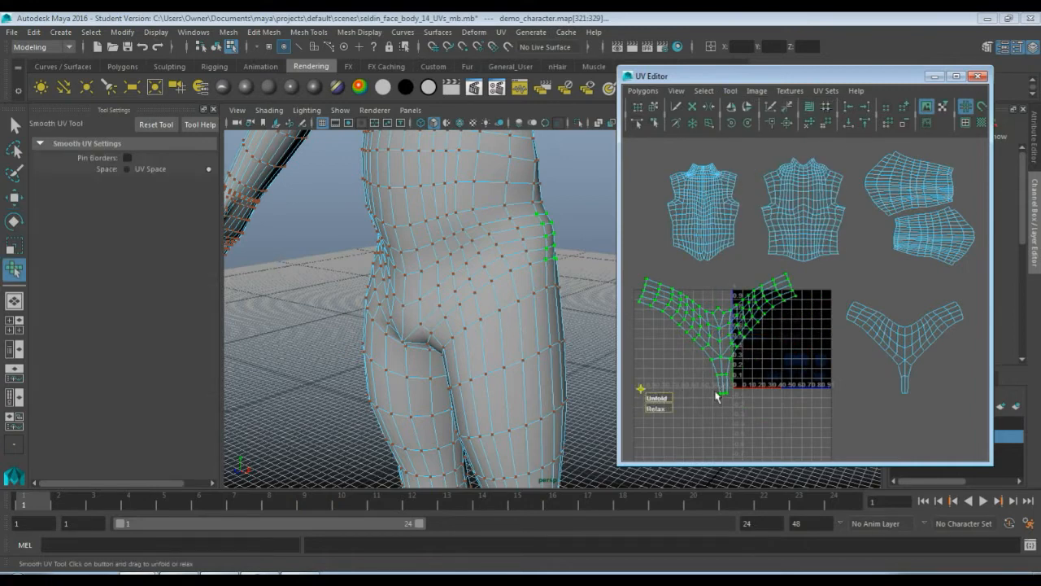
{"action": "left_click_drag", "start_coordinate": [669, 404], "coordinate": [774, 371]}
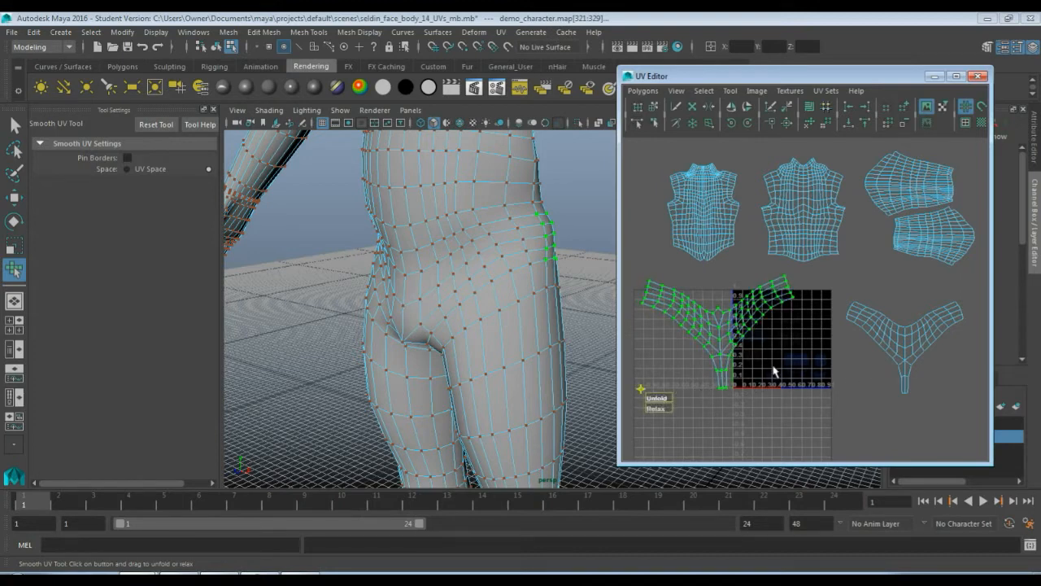
{"action": "key", "text": "q"}
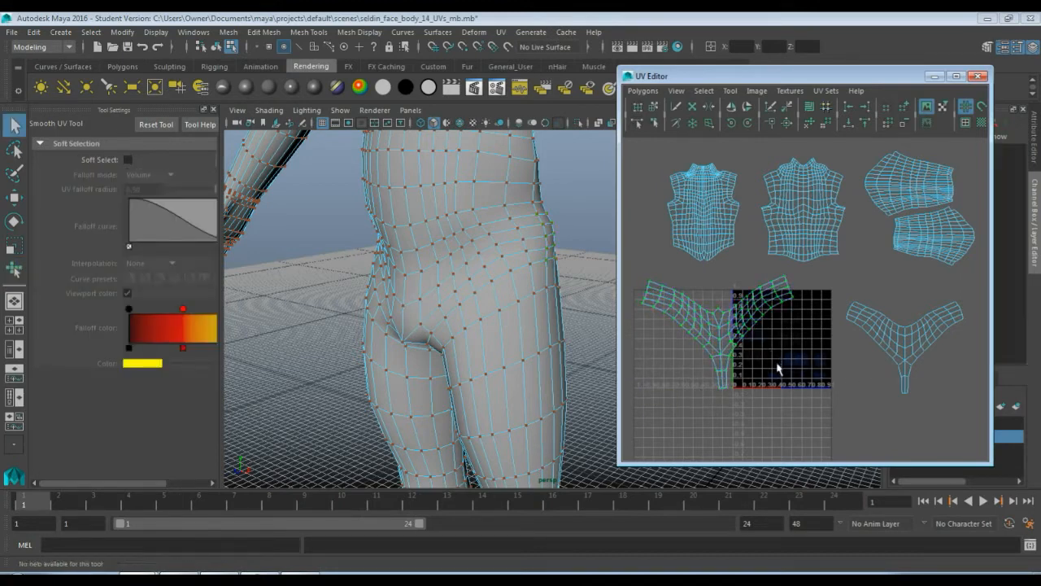
{"action": "left_click", "coordinate": [796, 359]}
Select the full row of waist border edges along the top of the back pelvis shell.
{"action": "middle_click_drag", "start_coordinate": [804, 350], "coordinate": [872, 340], "text": "alt"}
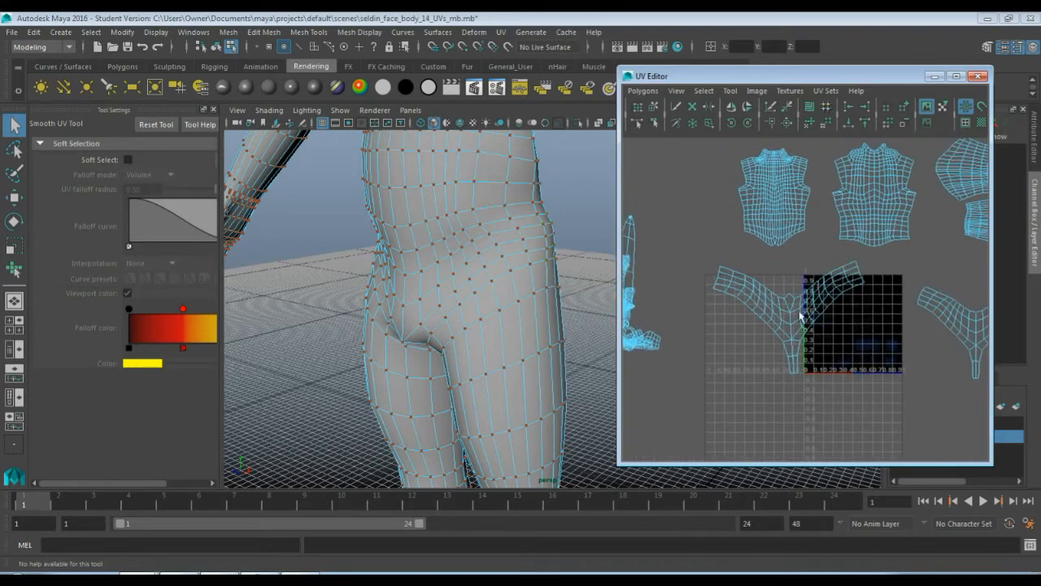
{"action": "scroll", "coordinate": [766, 306], "scroll_direction": "up", "scroll_amount": 3}
{"action": "middle_click_drag", "start_coordinate": [765, 259], "coordinate": [829, 352], "text": "alt"}
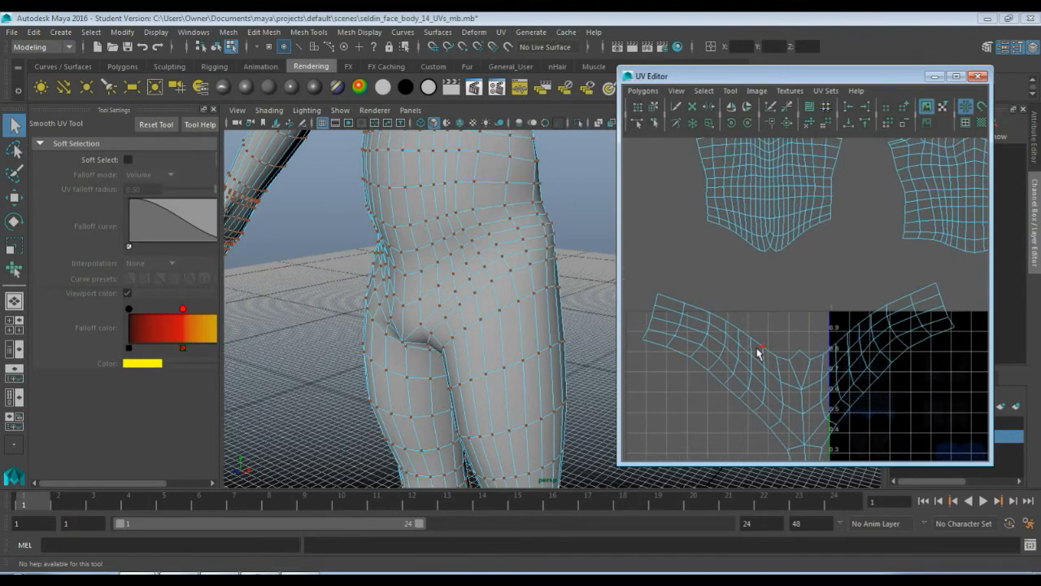
{"action": "key", "text": "F10"}
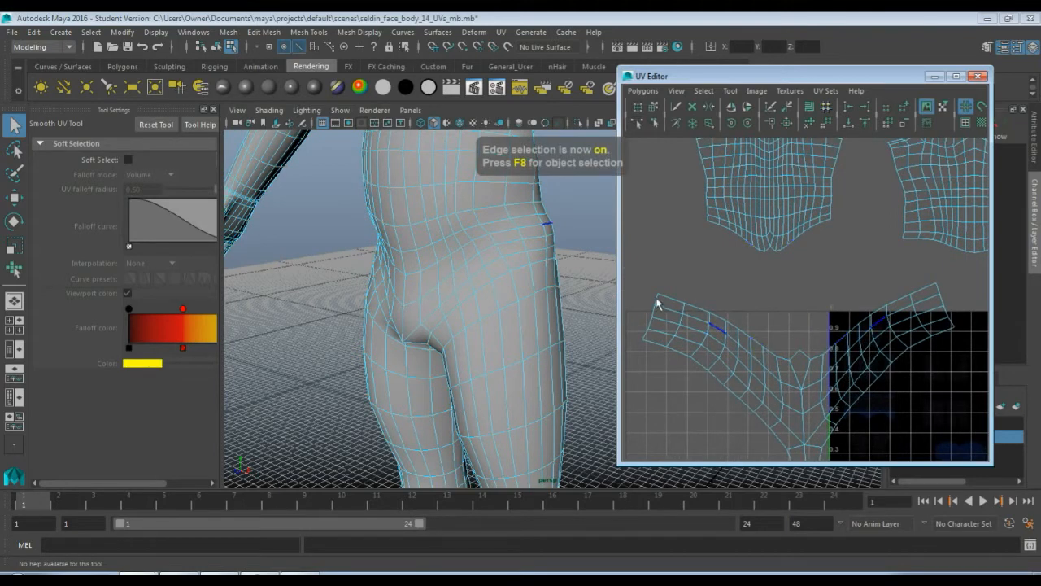
{"action": "left_click", "coordinate": [666, 297]}
{"action": "left_click", "coordinate": [695, 308]}
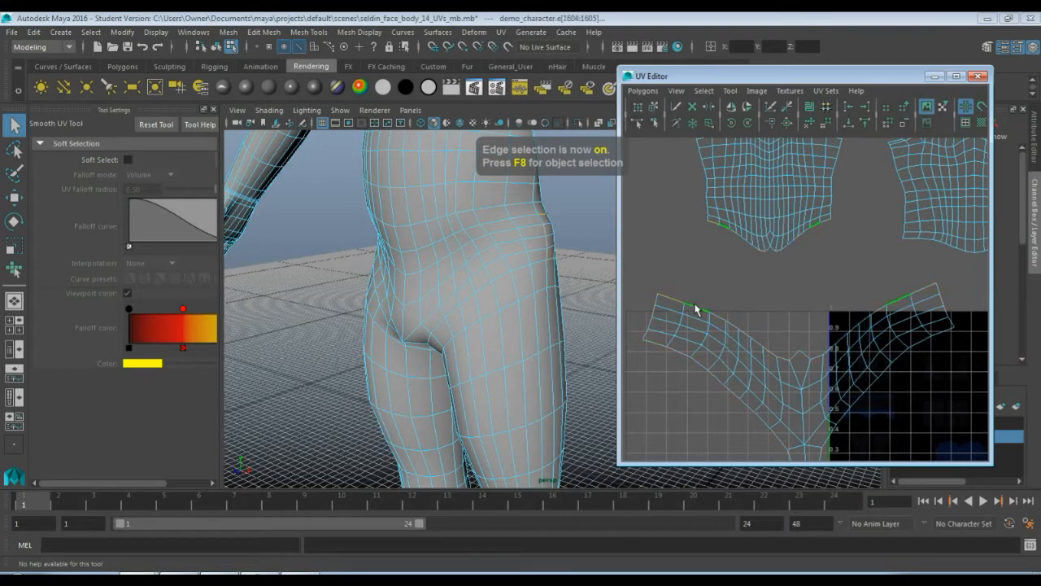
{"action": "left_click", "coordinate": [675, 299]}
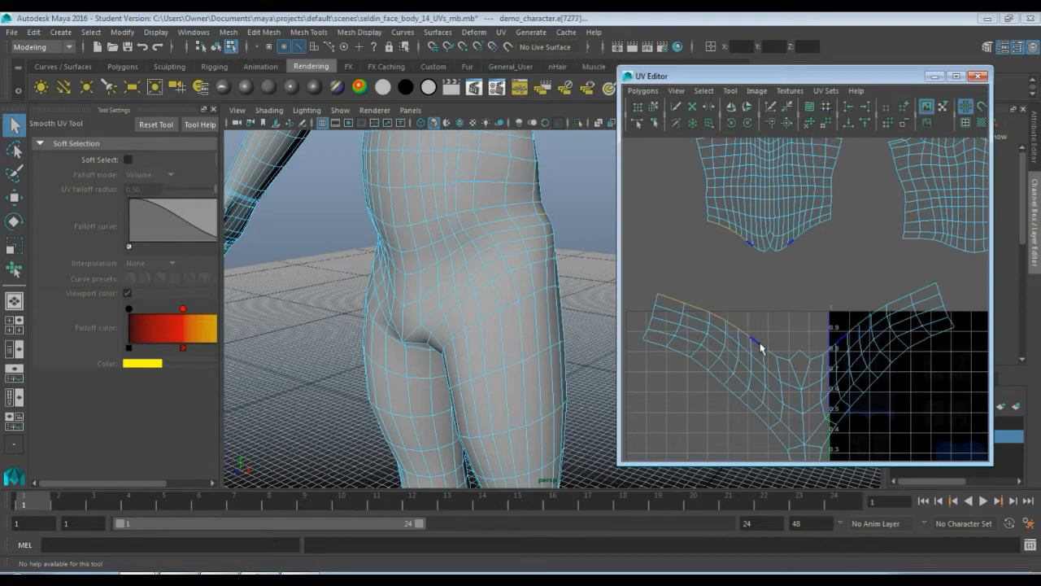
{"action": "left_click", "coordinate": [764, 350], "text": "shift"}
{"action": "left_click", "coordinate": [796, 357], "text": "shift"}
{"action": "left_click", "coordinate": [819, 359], "text": "shift"}
{"action": "left_click", "coordinate": [818, 358], "text": "shift"}
Try Move and Sew UV Edges on the back pelvis shell's waist border and undo it.
{"action": "left_click", "coordinate": [642, 91]}
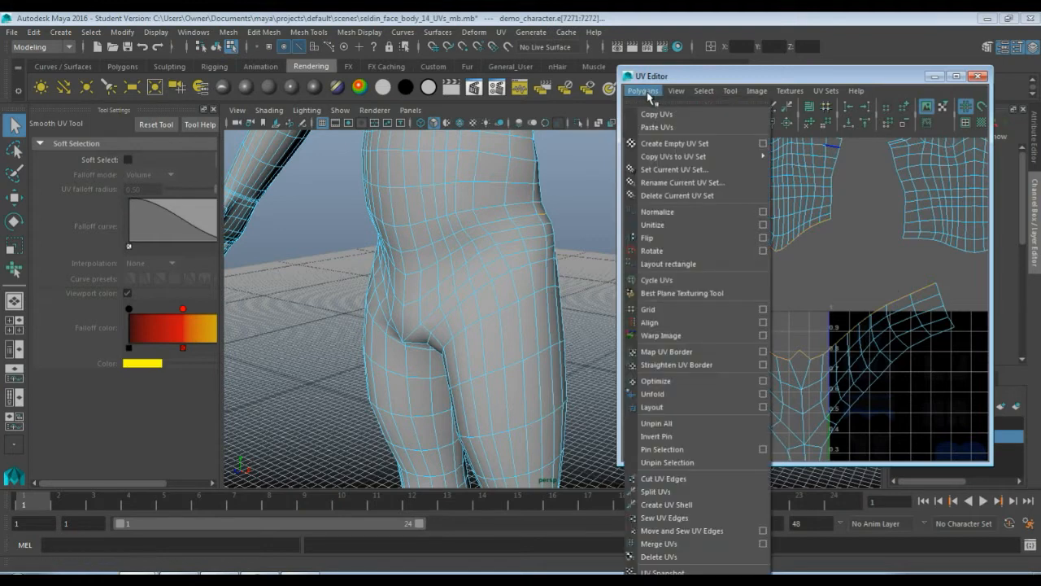
{"action": "left_click", "coordinate": [723, 531]}
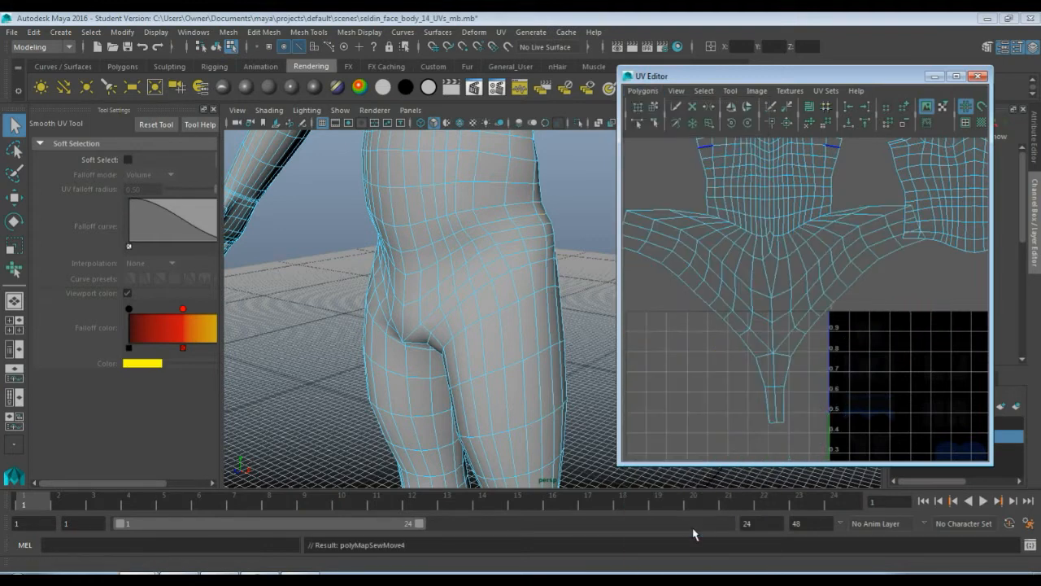
{"action": "scroll", "coordinate": [822, 393], "scroll_direction": "down", "scroll_amount": 3}
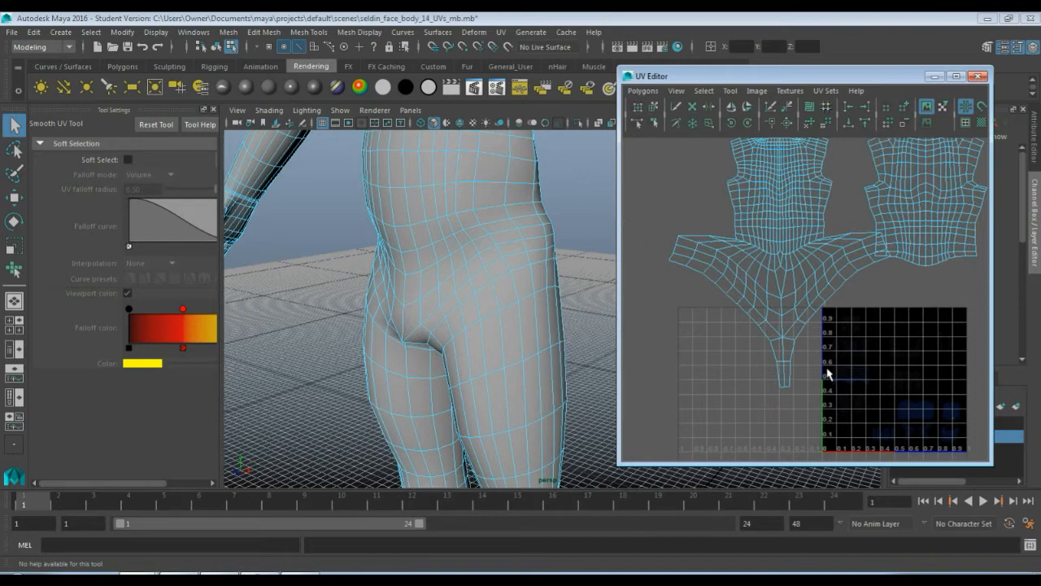
{"action": "key", "text": "ctrl+z"}
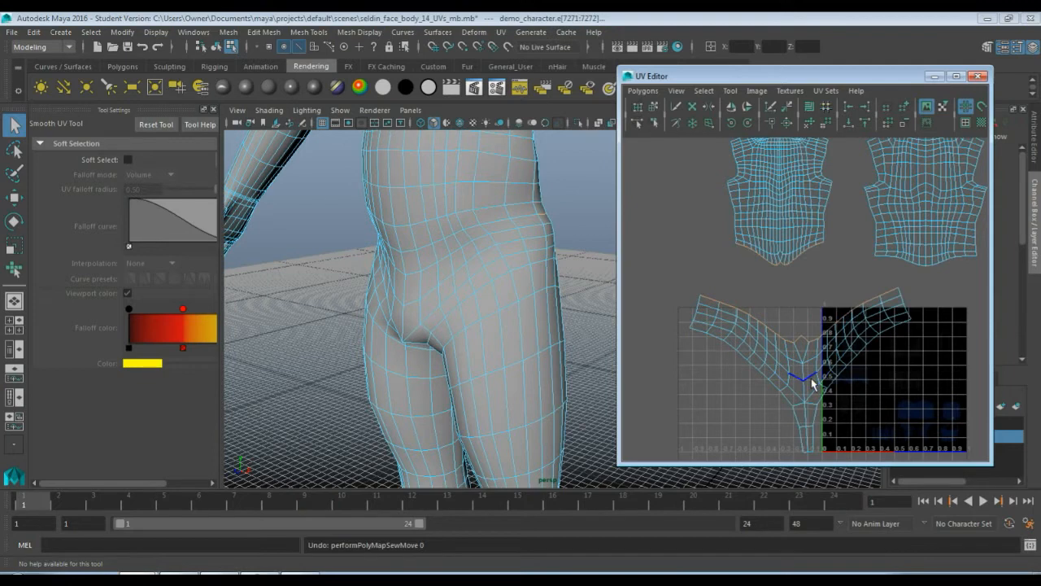
Move the back pelvis shell directly beneath the back torso shell and scale it down to match the torso's width.
{"action": "right_click_drag", "start_coordinate": [814, 382], "coordinate": [795, 370]}
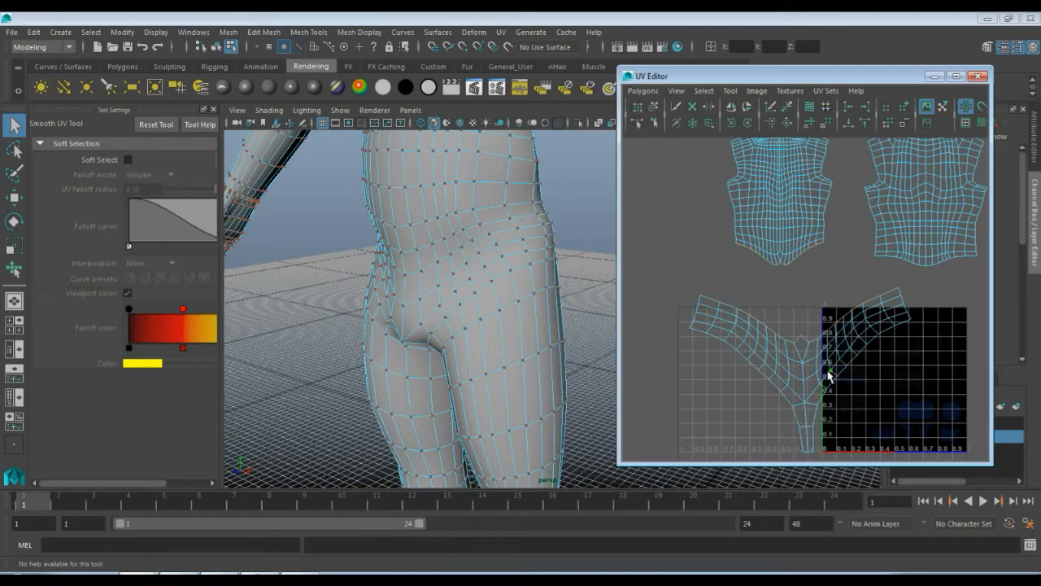
{"action": "key", "text": "w"}
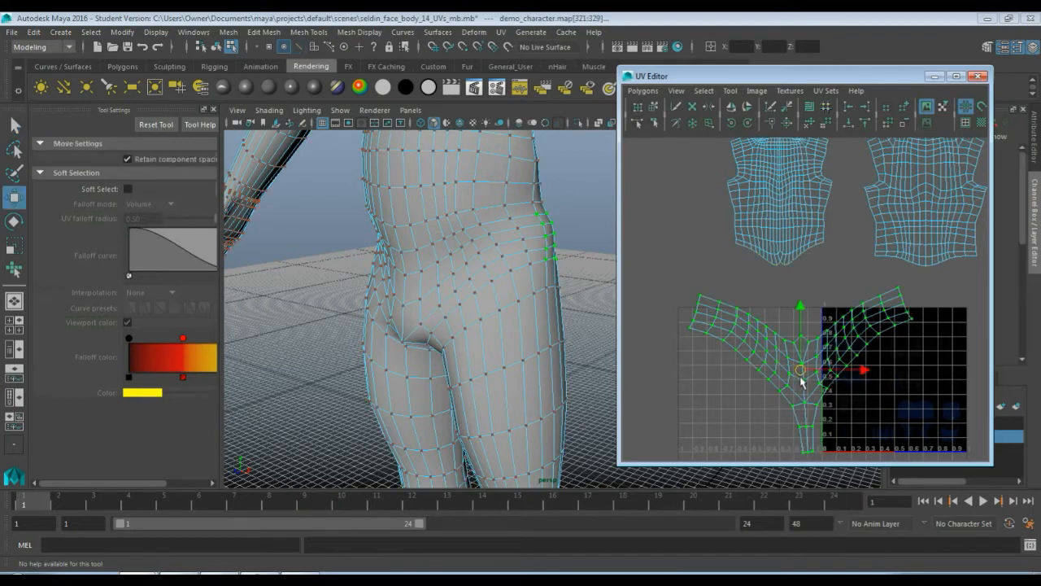
{"action": "left_click_drag", "start_coordinate": [800, 372], "coordinate": [780, 288]}
{"action": "key", "text": "r"}
{"action": "key", "text": "w"}
{"action": "key", "text": "r"}
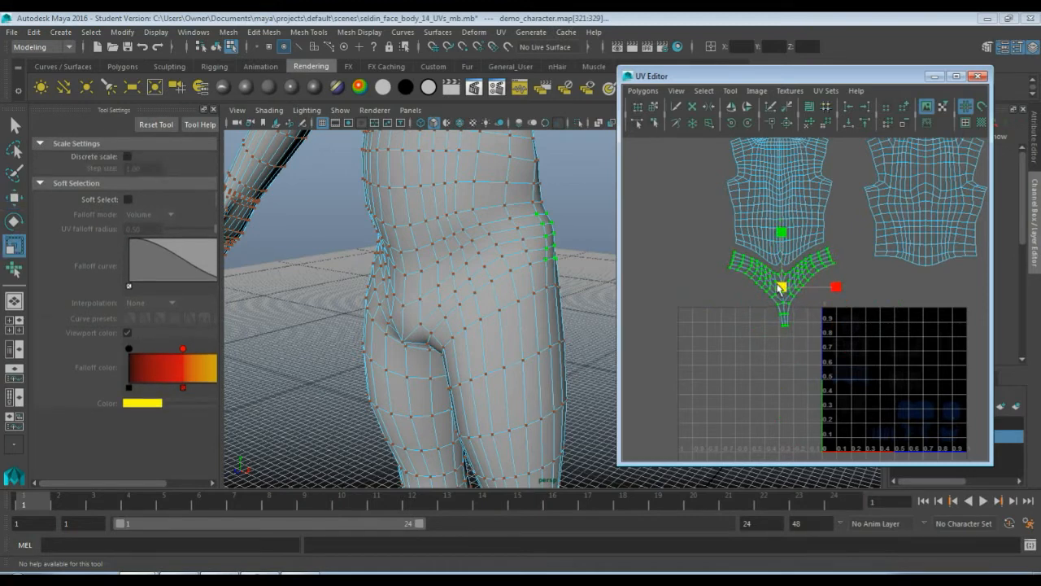
Join the back pelvis shell to the back torso shell with Move and Sew UV Edges along the selected waist edges.
{"action": "scroll", "coordinate": [777, 350], "scroll_direction": "up", "scroll_amount": 3}
{"action": "middle_click_drag", "start_coordinate": [791, 331], "coordinate": [813, 392], "text": "alt"}
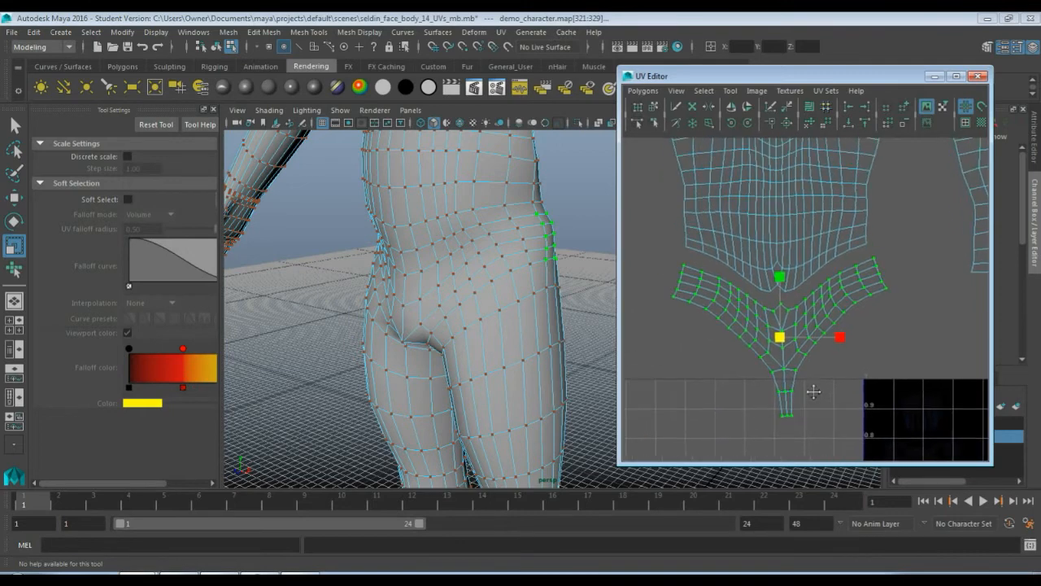
{"action": "key", "text": "F10"}
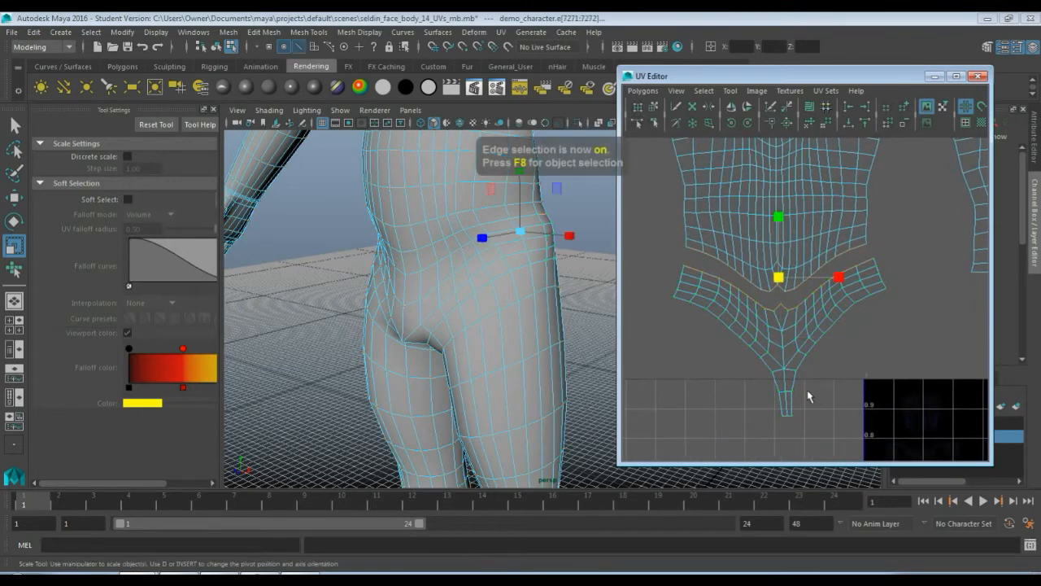
{"action": "left_click", "coordinate": [643, 91]}
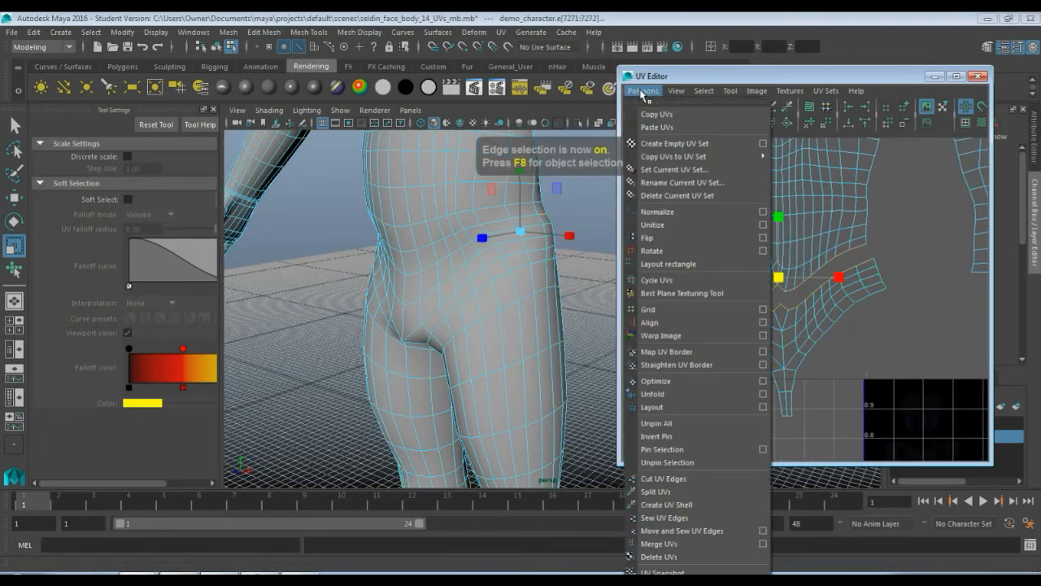
{"action": "left_click", "coordinate": [676, 531]}
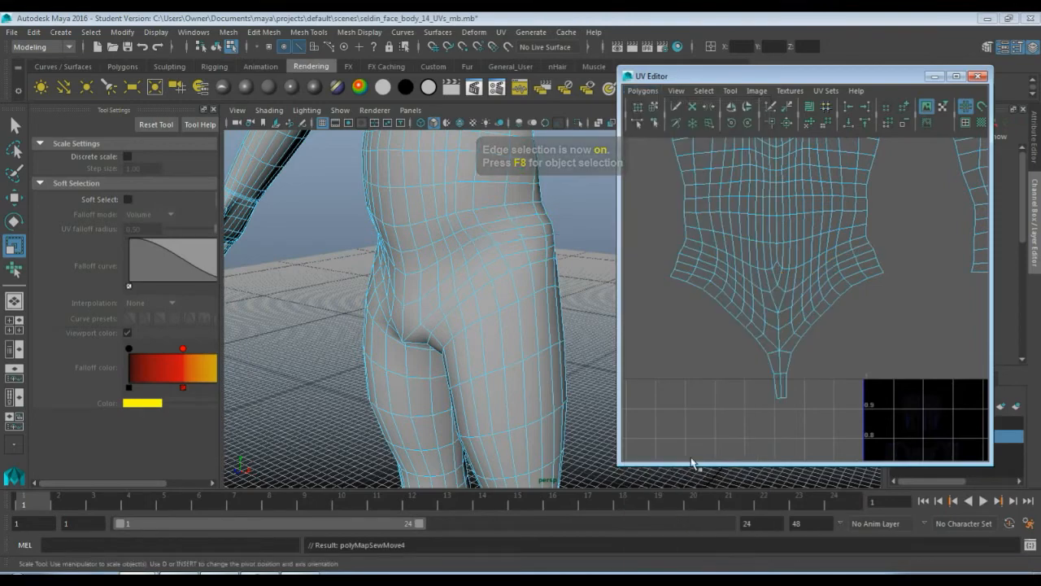
Select all UVs of the front pelvis shell and move it beneath the front torso shell.
{"action": "scroll", "coordinate": [727, 365], "scroll_direction": "down", "scroll_amount": 3}
{"action": "scroll", "coordinate": [726, 364], "scroll_direction": "down", "scroll_amount": 2}
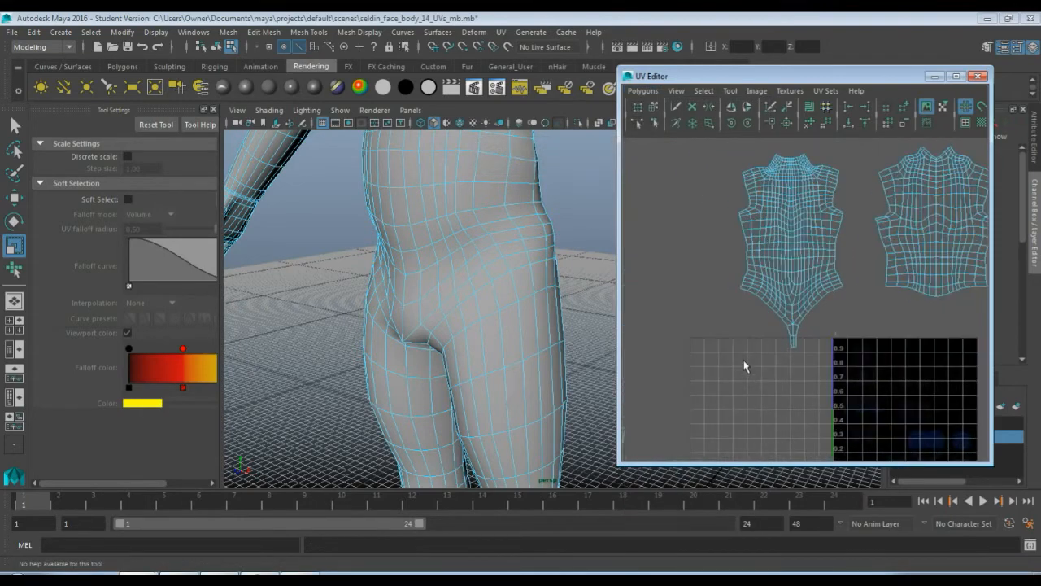
{"action": "scroll", "coordinate": [744, 366], "scroll_direction": "down", "scroll_amount": 2}
{"action": "middle_click_drag", "start_coordinate": [800, 372], "coordinate": [674, 332], "text": "alt"}
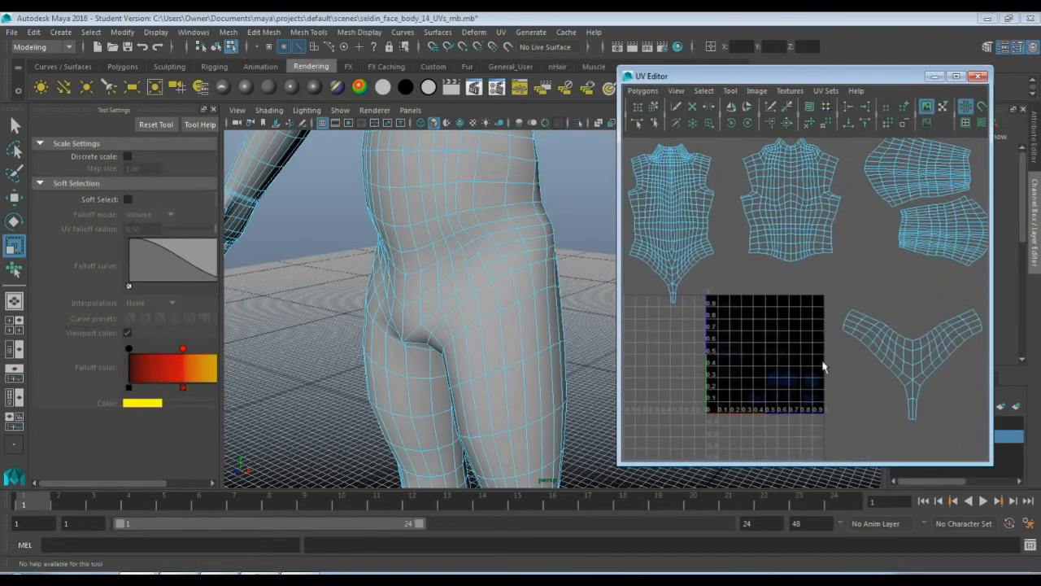
{"action": "left_click", "coordinate": [905, 355]}
{"action": "right_click_drag", "start_coordinate": [911, 350], "coordinate": [953, 361]}
{"action": "double_click", "coordinate": [911, 365]}
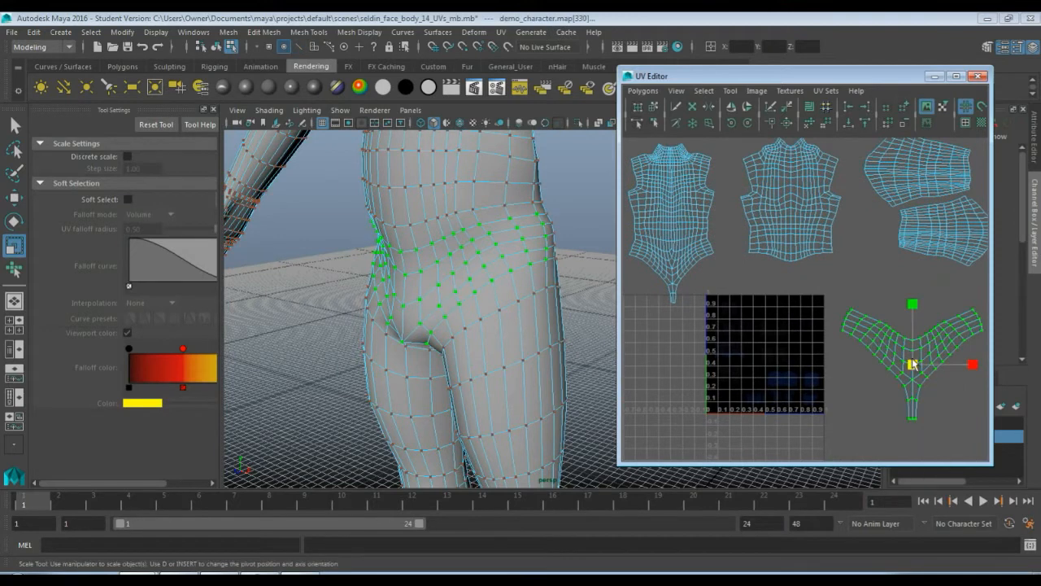
{"action": "key", "text": "w"}
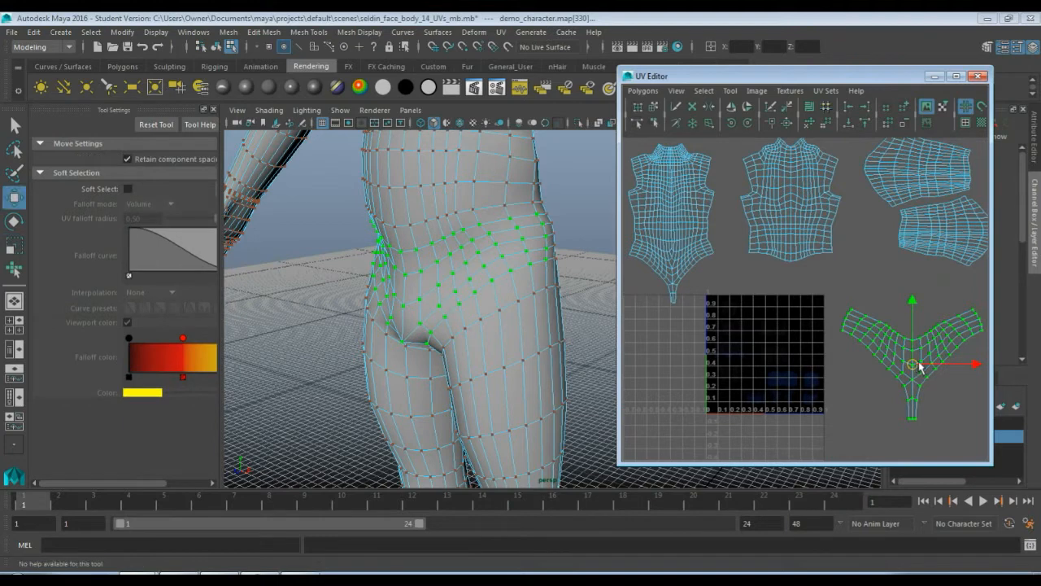
{"action": "left_click_drag", "start_coordinate": [919, 368], "coordinate": [779, 306]}
Scale the front pelvis shell down to the front torso's width and align it closely under the torso's lower border.
{"action": "key", "text": "r"}
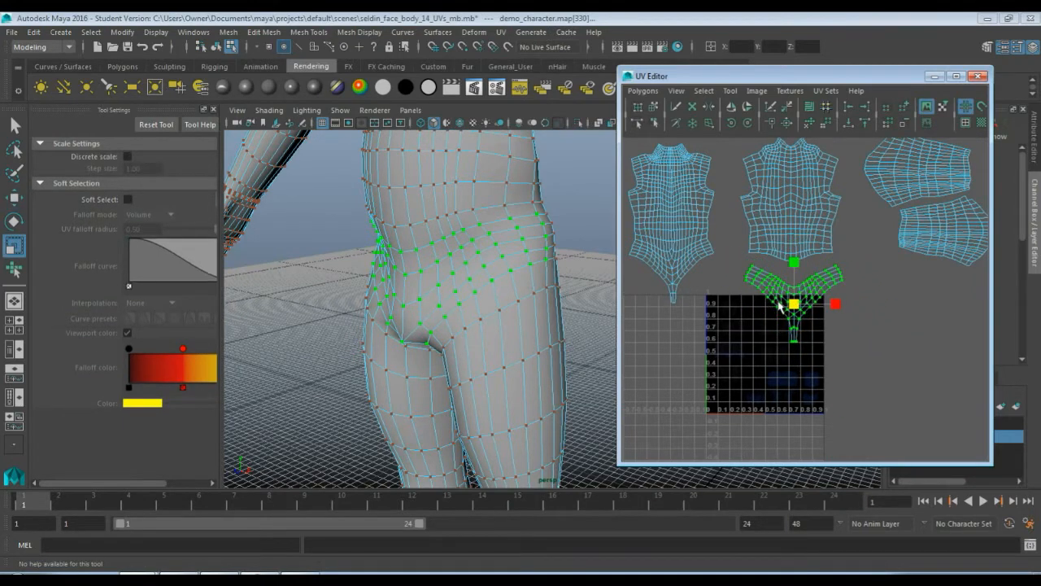
{"action": "scroll", "coordinate": [779, 306], "scroll_direction": "up", "scroll_amount": 3}
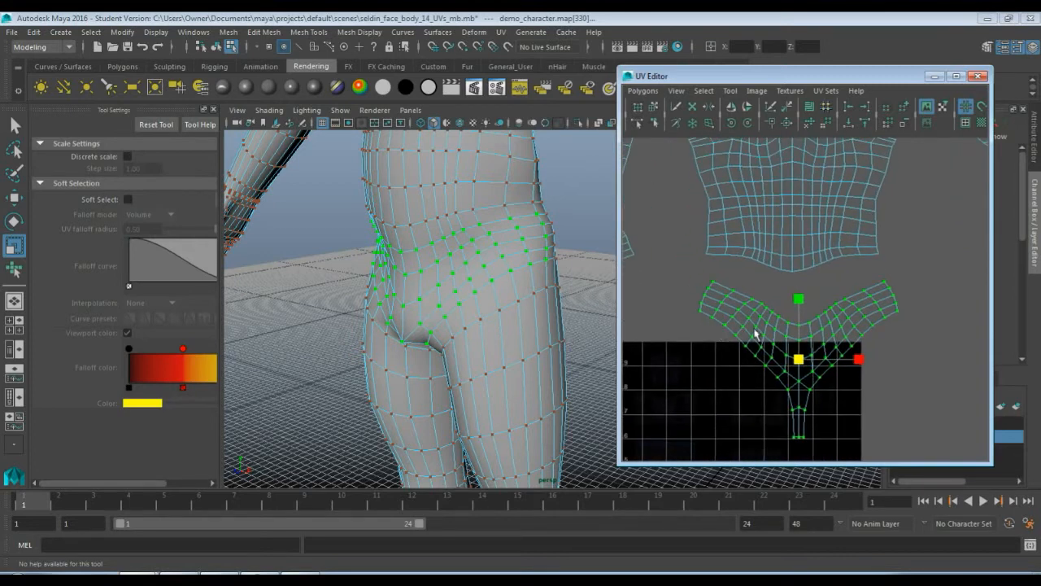
{"action": "left_click_drag", "start_coordinate": [799, 359], "coordinate": [798, 361]}
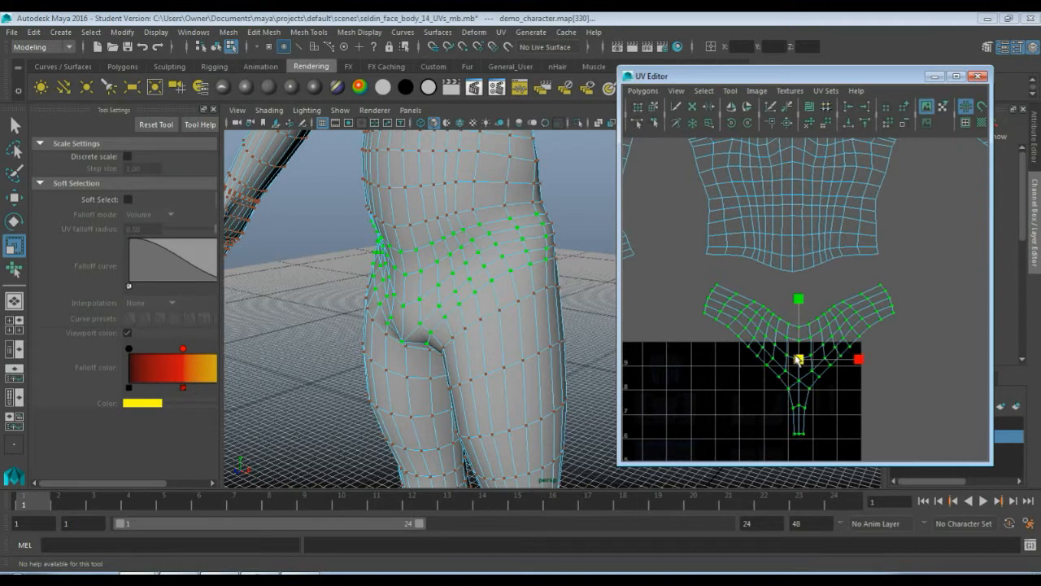
{"action": "key", "text": "w"}
{"action": "left_click_drag", "start_coordinate": [799, 359], "coordinate": [790, 336]}
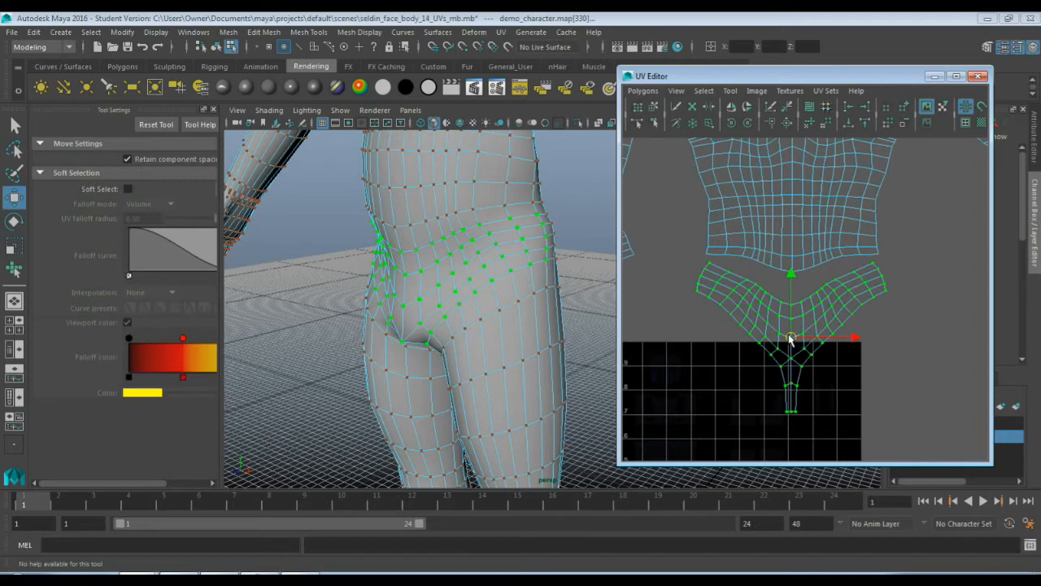
Select the waist edges along the front pelvis shell's upper border and join it to the front torso shell with Move and Sew UV Edges.
{"action": "key", "text": "F10"}
{"action": "left_click", "coordinate": [718, 268]}
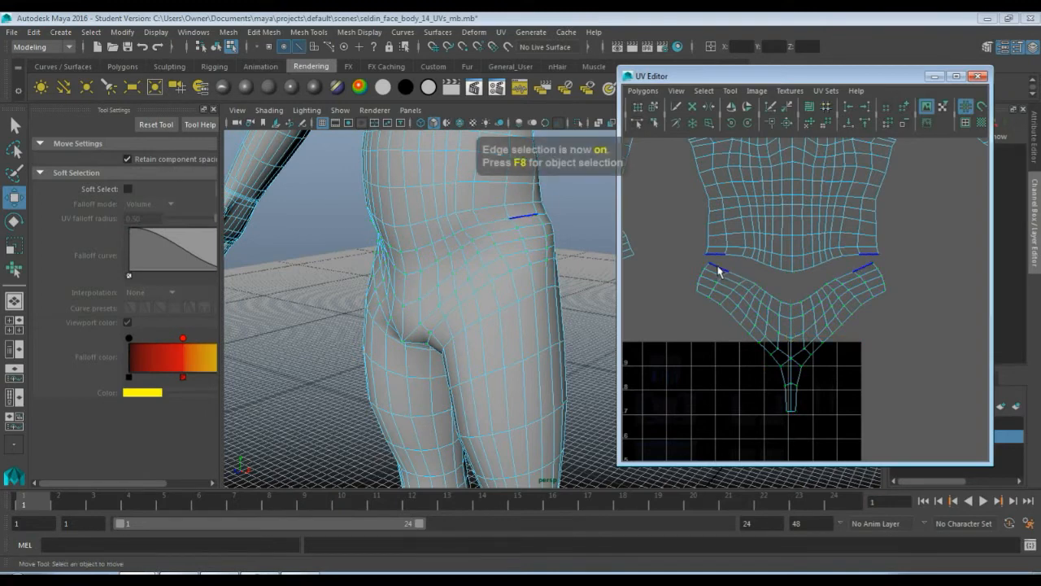
{"action": "left_click", "coordinate": [720, 270]}
{"action": "left_click", "coordinate": [753, 280]}
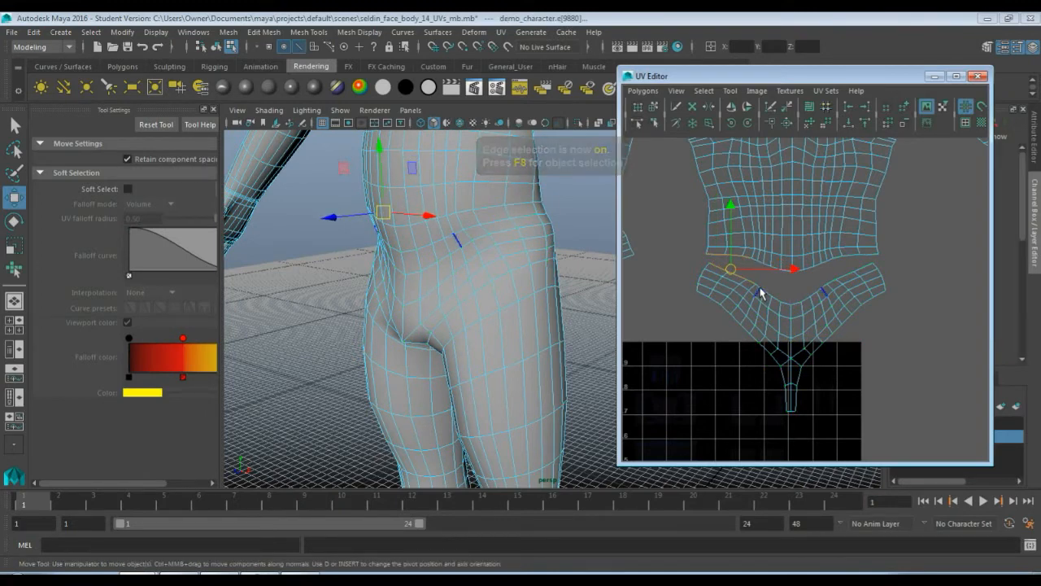
{"action": "key", "text": "q"}
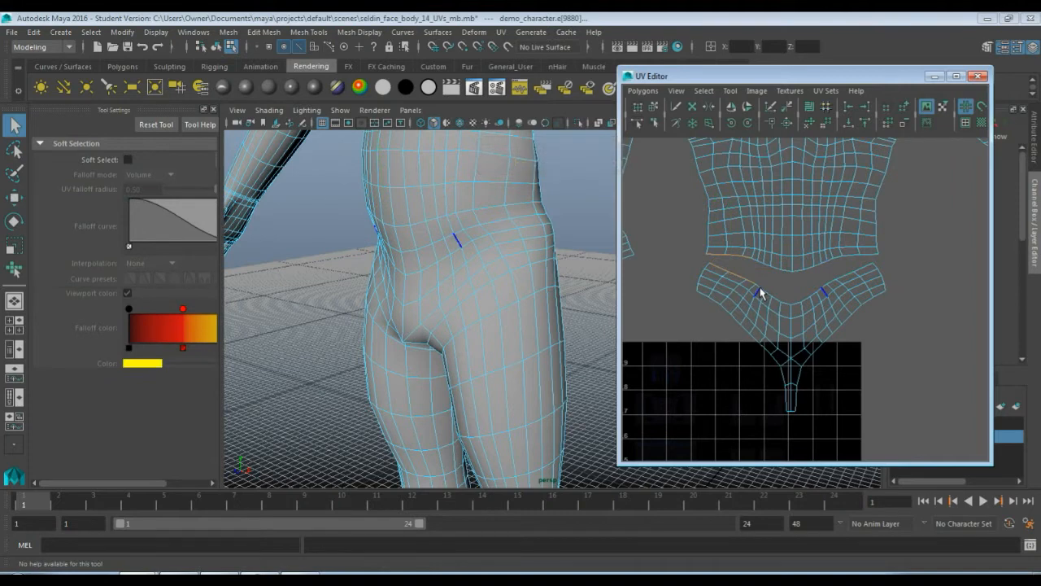
{"action": "left_click", "coordinate": [805, 304], "text": "shift"}
{"action": "left_click", "coordinate": [821, 295], "text": "shift"}
{"action": "left_click", "coordinate": [861, 275], "text": "shift"}
{"action": "left_click", "coordinate": [643, 90]}
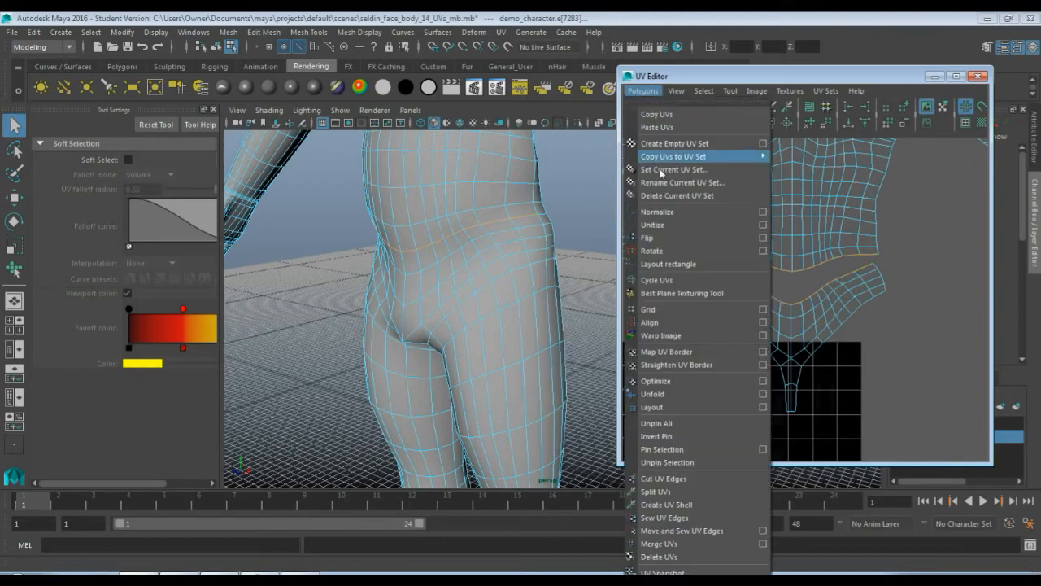
{"action": "left_click", "coordinate": [701, 530]}
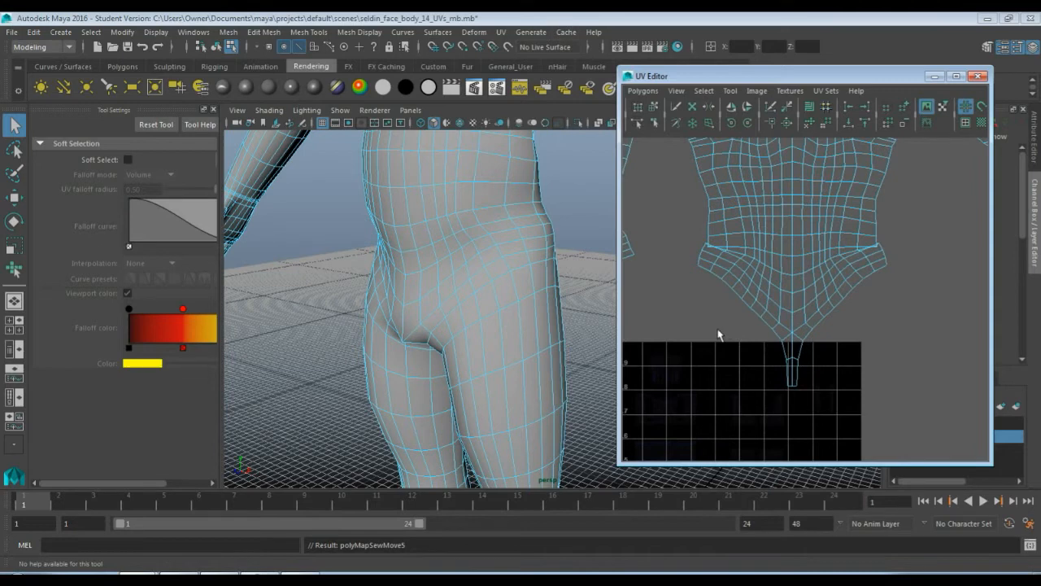
Select the overlapping UVs around both outer ends of the new waist seam on the front body shell.
{"action": "scroll", "coordinate": [713, 348], "scroll_direction": "up", "scroll_amount": 2}
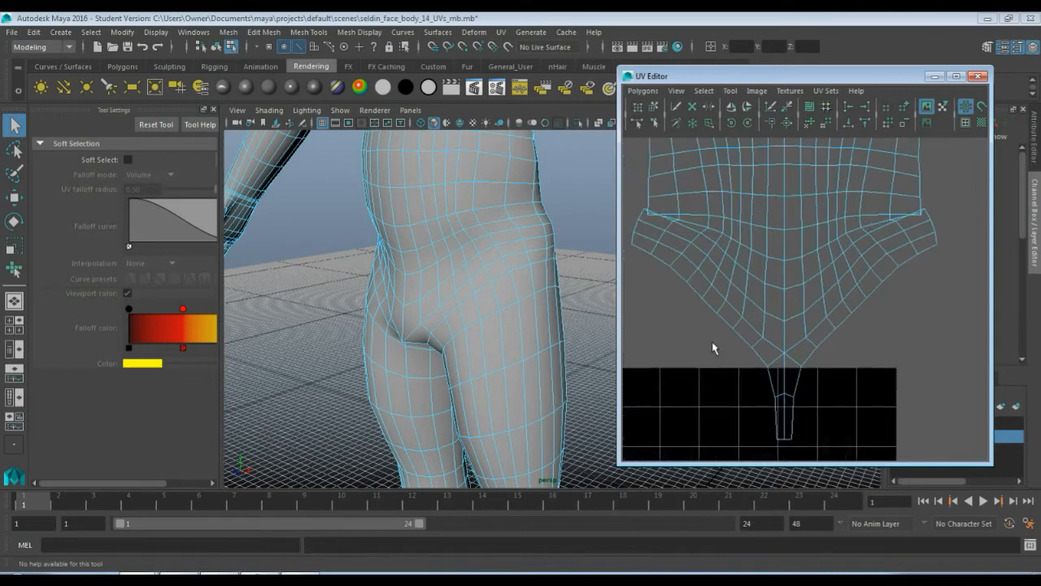
{"action": "middle_click_drag", "start_coordinate": [715, 312], "coordinate": [720, 341], "text": "alt"}
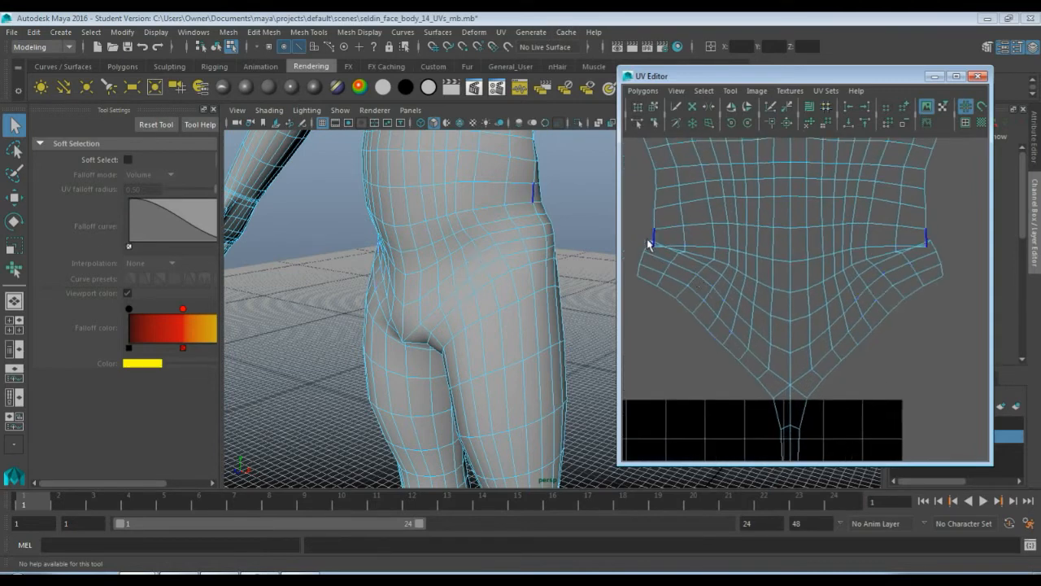
{"action": "key", "text": "F9"}
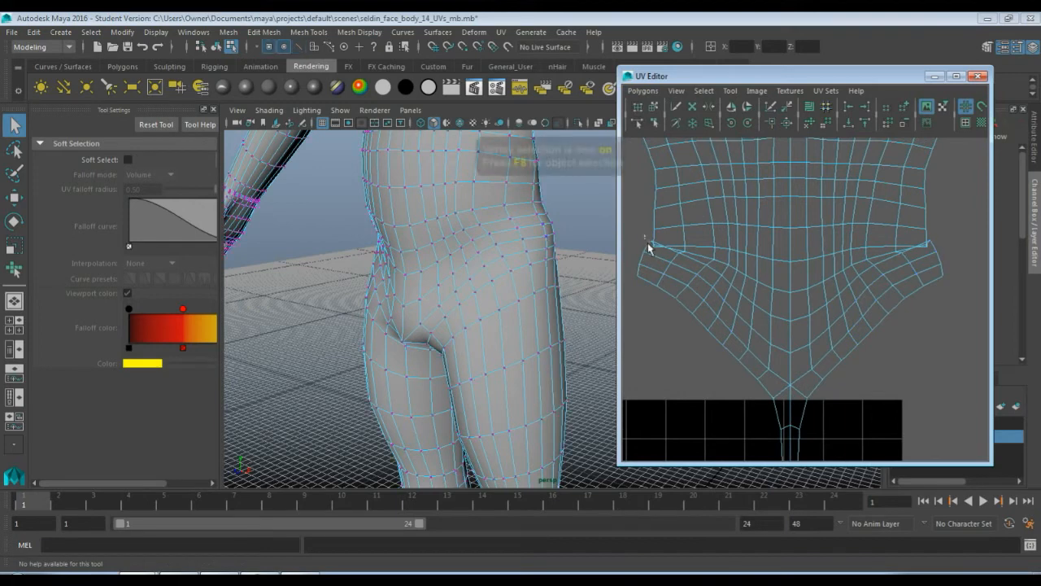
{"action": "left_click_drag", "start_coordinate": [646, 235], "coordinate": [667, 257]}
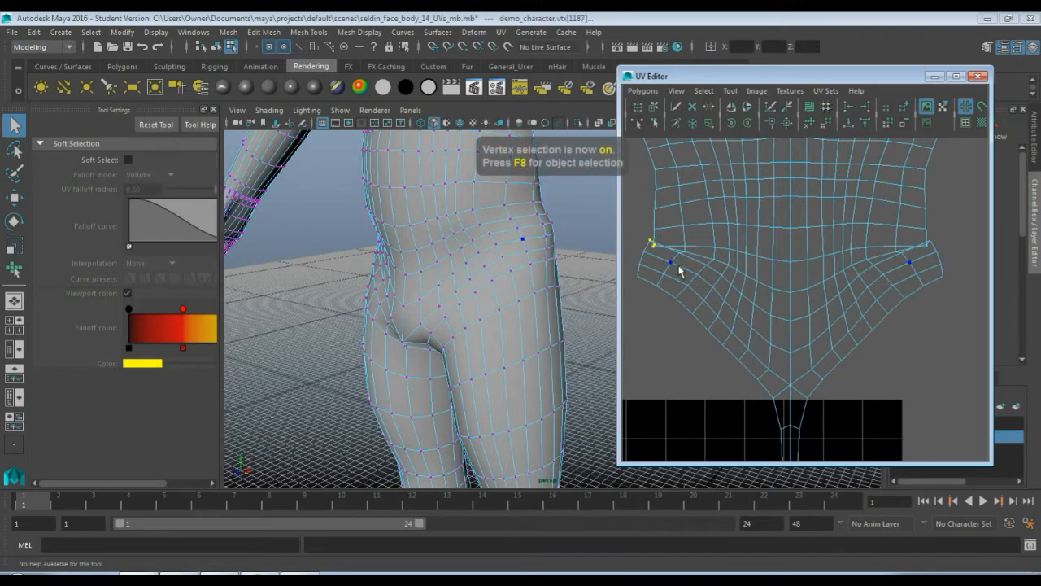
{"action": "right_click_drag", "start_coordinate": [680, 271], "coordinate": [736, 264]}
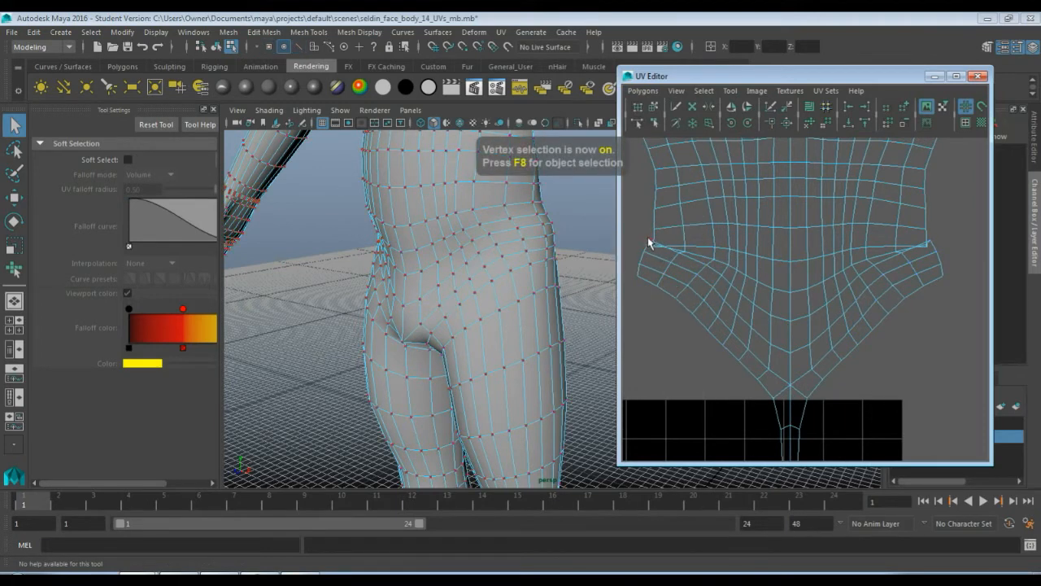
{"action": "left_click_drag", "start_coordinate": [648, 237], "coordinate": [745, 301]}
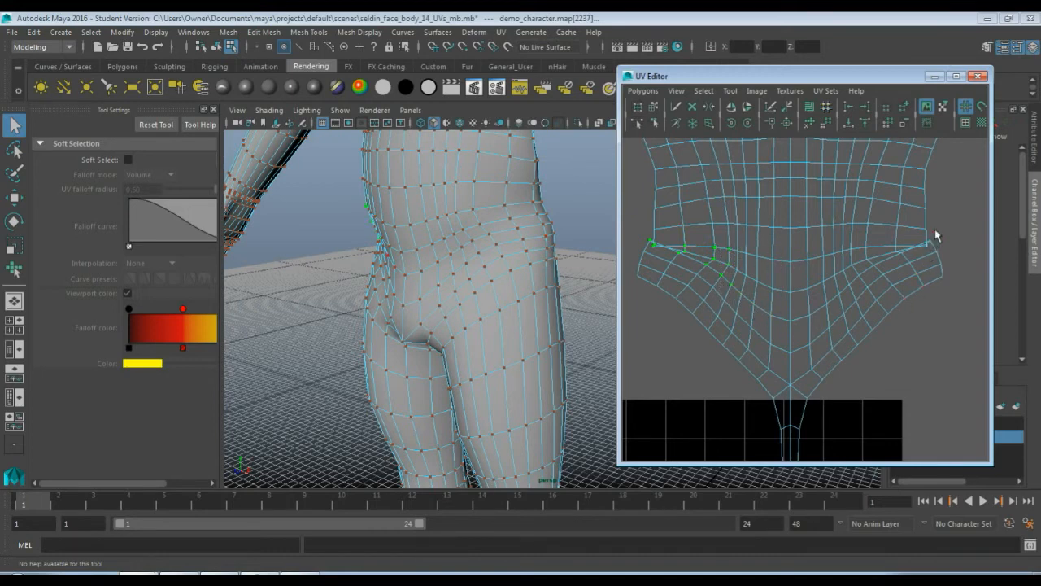
{"action": "left_click_drag", "start_coordinate": [913, 255], "coordinate": [903, 258], "text": "shift"}
{"action": "left_click_drag", "start_coordinate": [728, 275], "coordinate": [742, 297], "text": "shift"}
Unfold the selected waist seam UVs with the Smooth UV Tool to remove the overlaps, and clear the selection.
{"action": "left_click", "coordinate": [730, 90]}
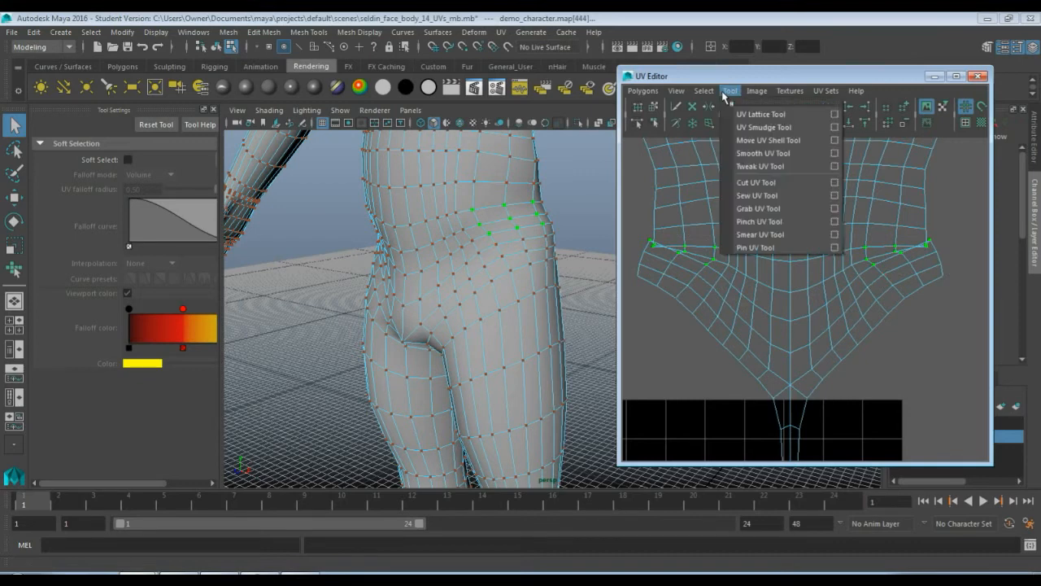
{"action": "left_click", "coordinate": [763, 153]}
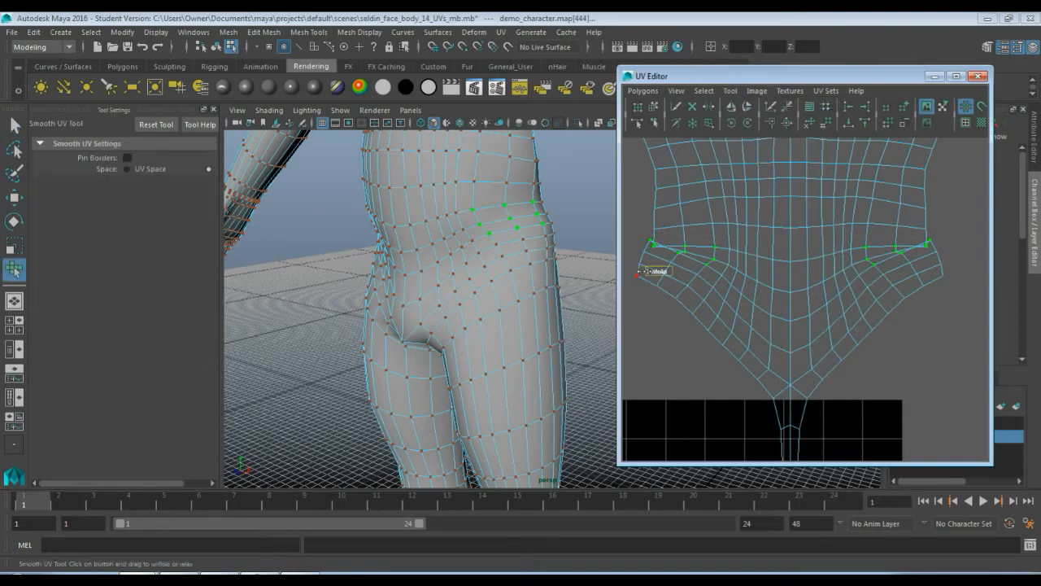
{"action": "mouse_move", "coordinate": [646, 271]}
{"action": "left_mouse_down"}
{"action": "mouse_move", "coordinate": [698, 269]}
{"action": "mouse_move", "coordinate": [669, 283]}
{"action": "mouse_move", "coordinate": [691, 267]}
{"action": "mouse_move", "coordinate": [660, 269]}
{"action": "left_mouse_up"}
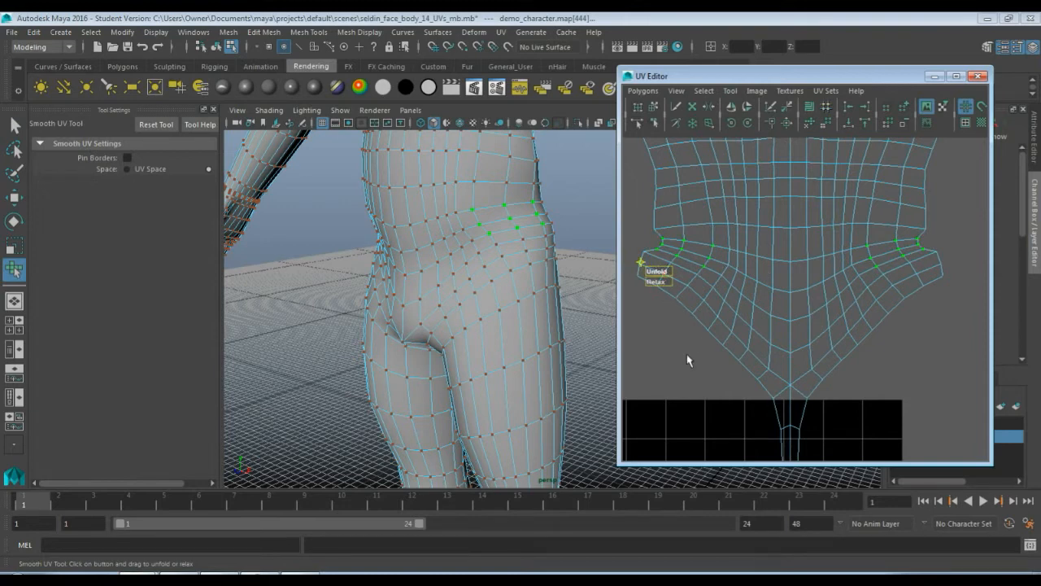
{"action": "scroll", "coordinate": [686, 354], "scroll_direction": "down", "scroll_amount": 6}
{"action": "scroll", "coordinate": [687, 358], "scroll_direction": "up", "scroll_amount": 5}
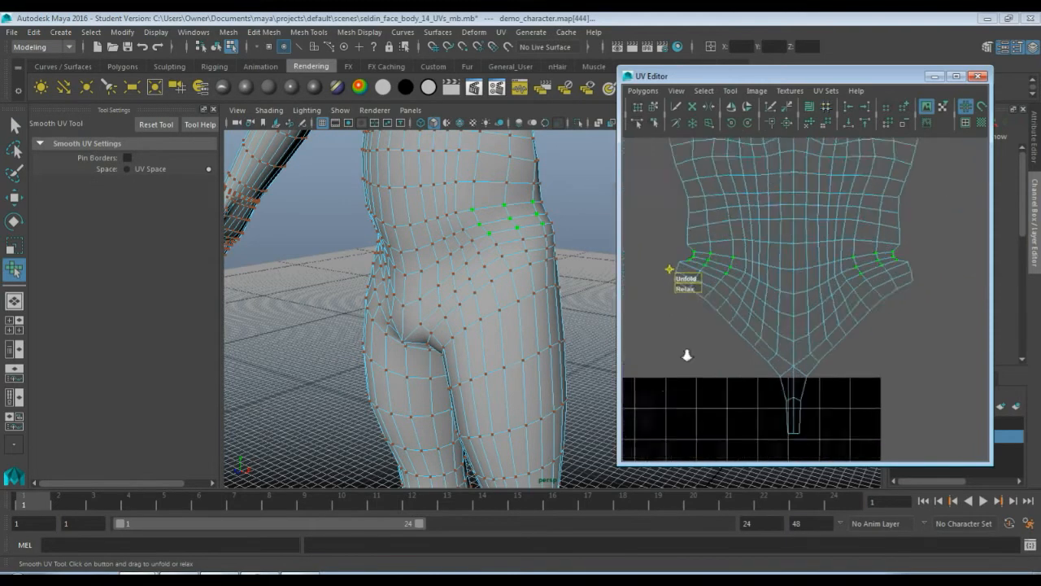
{"action": "scroll", "coordinate": [687, 359], "scroll_direction": "down", "scroll_amount": 1}
{"action": "scroll", "coordinate": [686, 359], "scroll_direction": "up", "scroll_amount": 1}
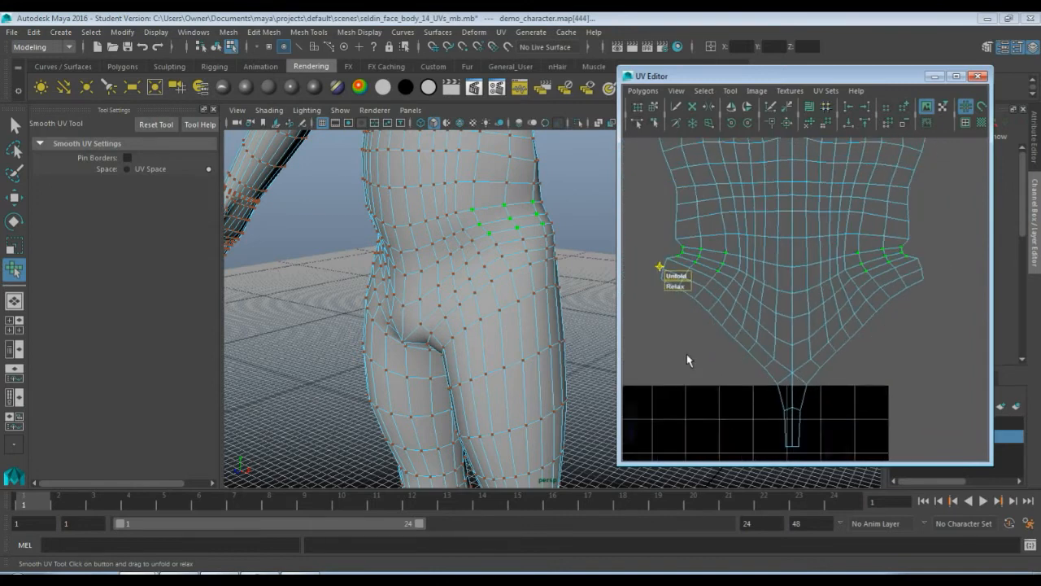
{"action": "mouse_move", "coordinate": [675, 283]}
{"action": "left_mouse_down"}
{"action": "mouse_move", "coordinate": [702, 283]}
{"action": "mouse_move", "coordinate": [677, 286]}
{"action": "mouse_move", "coordinate": [698, 284]}
{"action": "mouse_move", "coordinate": [676, 276]}
{"action": "mouse_move", "coordinate": [693, 276]}
{"action": "left_mouse_up"}
{"action": "right_click", "coordinate": [762, 285]}
{"action": "right_click_drag", "start_coordinate": [760, 288], "coordinate": [790, 280]}
{"action": "left_click", "coordinate": [706, 343]}
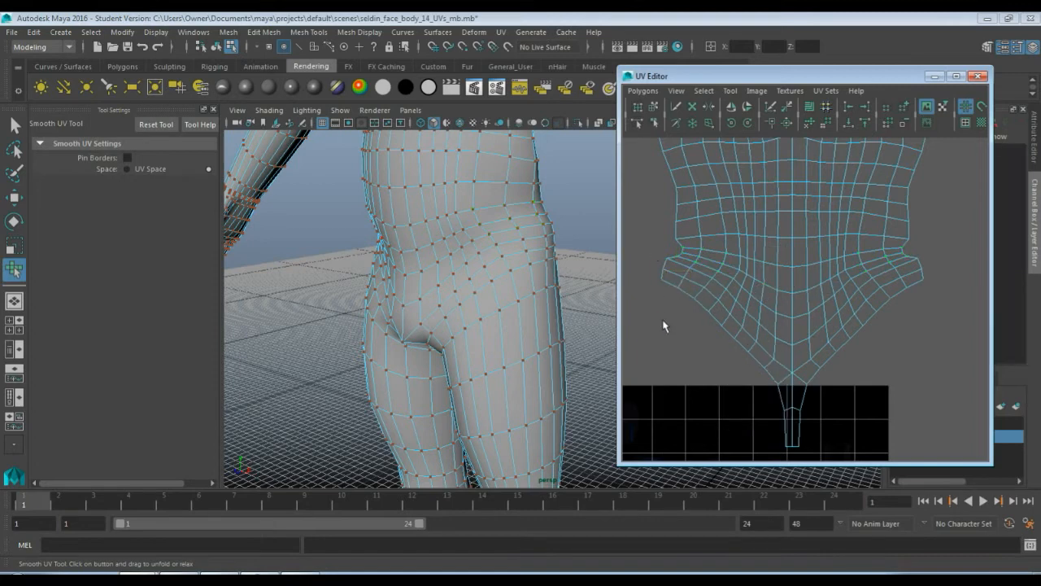
Move the outer border UVs of the front shell's left hip downward and adjust the adjoining waist corner to open the pinched area.
{"action": "scroll", "coordinate": [696, 329], "scroll_direction": "down", "scroll_amount": 3}
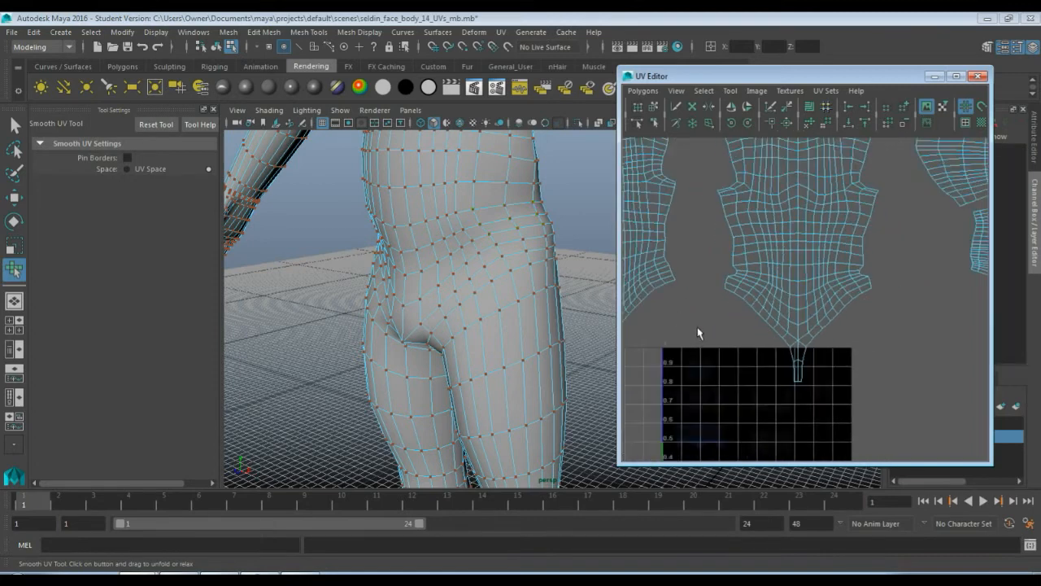
{"action": "scroll", "coordinate": [697, 330], "scroll_direction": "up", "scroll_amount": 4}
{"action": "scroll", "coordinate": [773, 319], "scroll_direction": "up", "scroll_amount": 3}
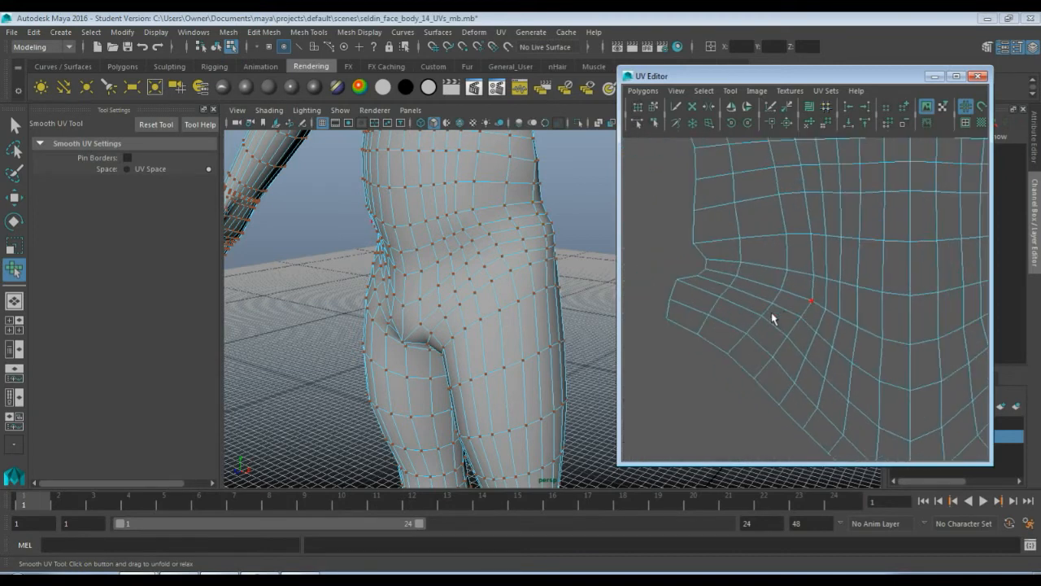
{"action": "middle_click_drag", "start_coordinate": [773, 318], "coordinate": [783, 272], "text": "alt"}
{"action": "left_click_drag", "start_coordinate": [679, 218], "coordinate": [719, 328]}
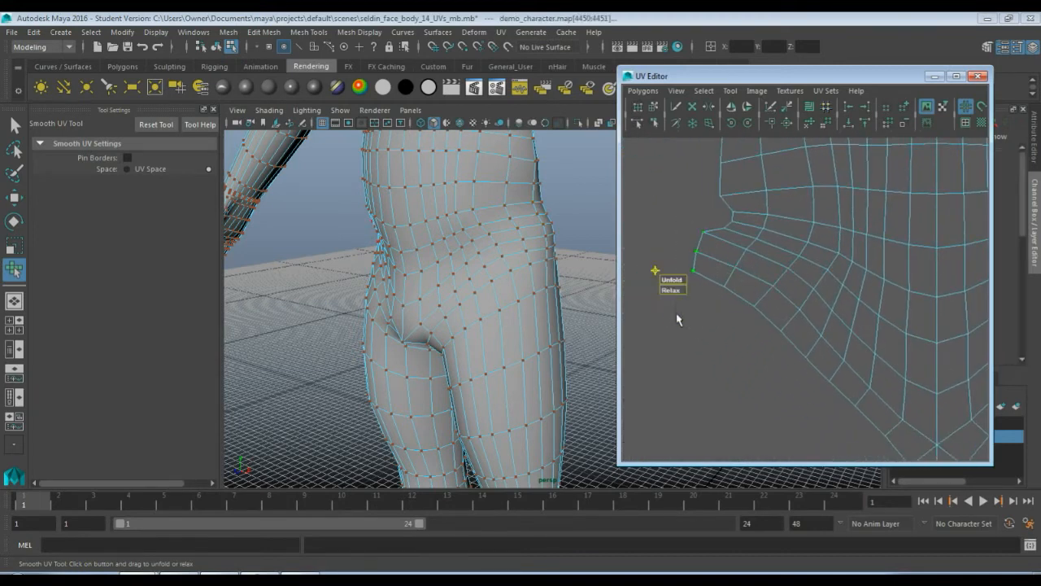
{"action": "key", "text": "w"}
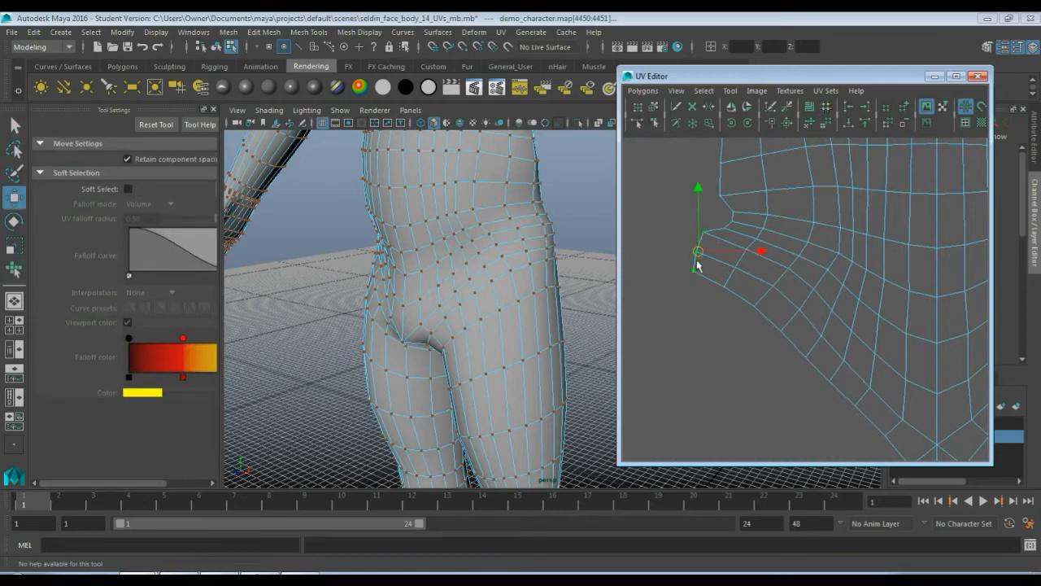
{"action": "left_click_drag", "start_coordinate": [698, 261], "coordinate": [724, 221]}
{"action": "left_click", "coordinate": [700, 237]}
{"action": "scroll", "coordinate": [774, 324], "scroll_direction": "down", "scroll_amount": 3}
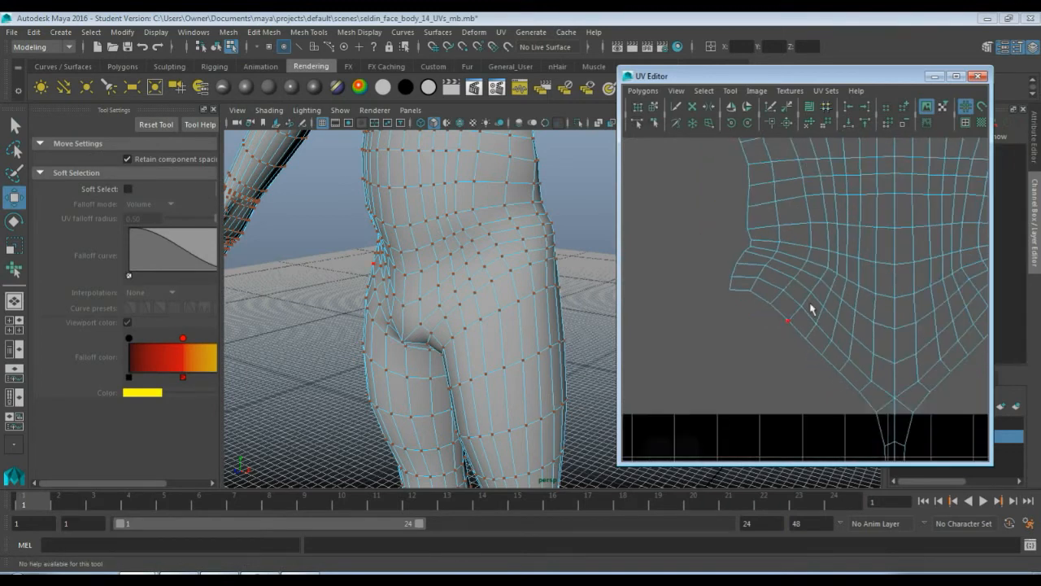
Move the right hip's outer border UVs slightly down and shift the waist corner UVs outward to even out the pinched border.
{"action": "middle_click_drag", "start_coordinate": [803, 292], "coordinate": [619, 303], "text": "alt"}
{"action": "scroll", "coordinate": [862, 283], "scroll_direction": "up", "scroll_amount": 5}
{"action": "middle_click_drag", "start_coordinate": [913, 303], "coordinate": [847, 307], "text": "alt"}
{"action": "left_click_drag", "start_coordinate": [881, 281], "coordinate": [933, 328]}
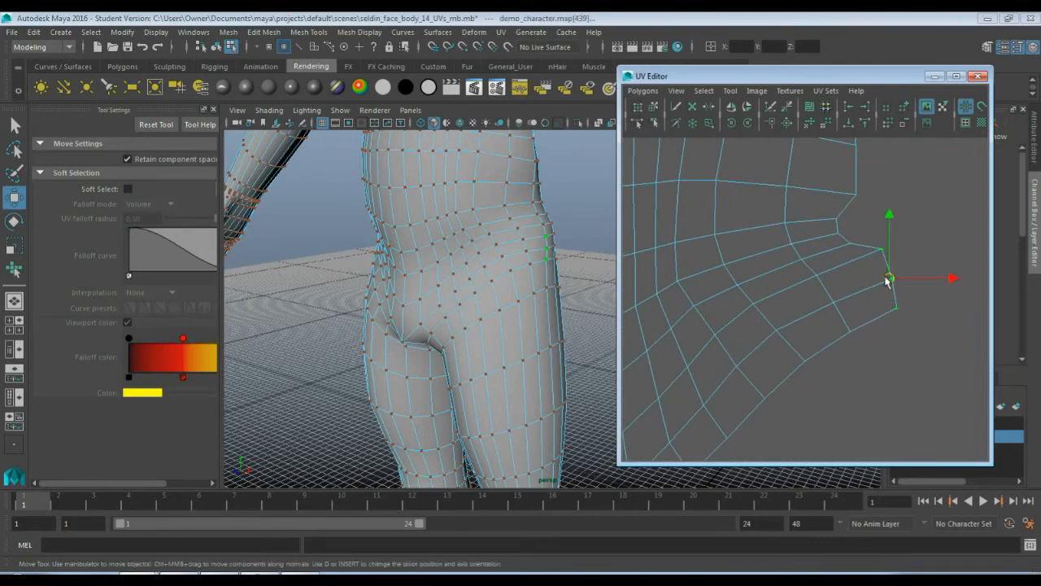
{"action": "left_click_drag", "start_coordinate": [887, 278], "coordinate": [888, 291]}
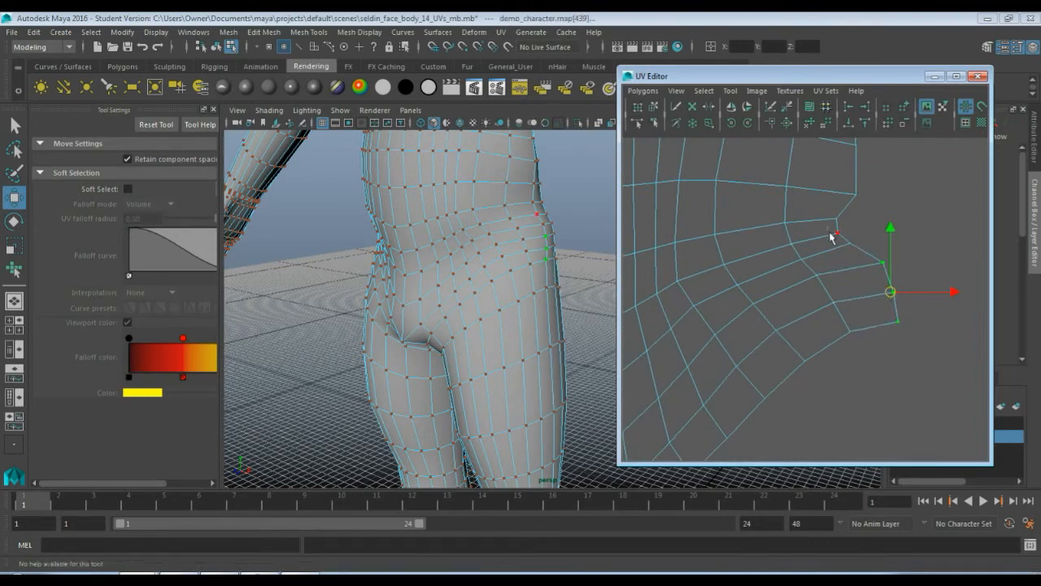
{"action": "left_click", "coordinate": [835, 234]}
{"action": "left_click_drag", "start_coordinate": [851, 235], "coordinate": [843, 216]}
{"action": "left_click", "coordinate": [837, 220]}
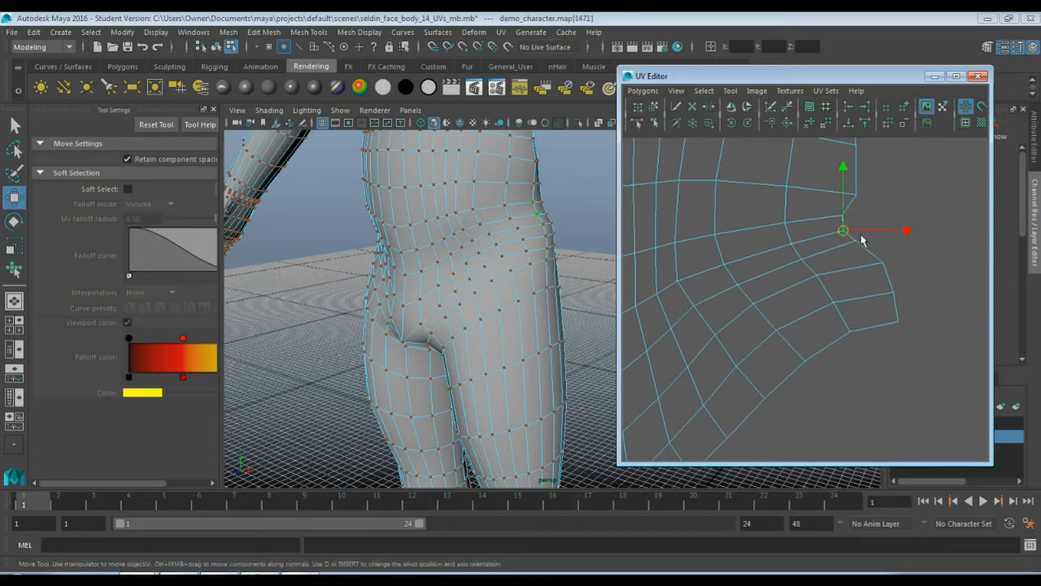
{"action": "left_click", "coordinate": [846, 231]}
{"action": "scroll", "coordinate": [847, 292], "scroll_direction": "down", "scroll_amount": 5}
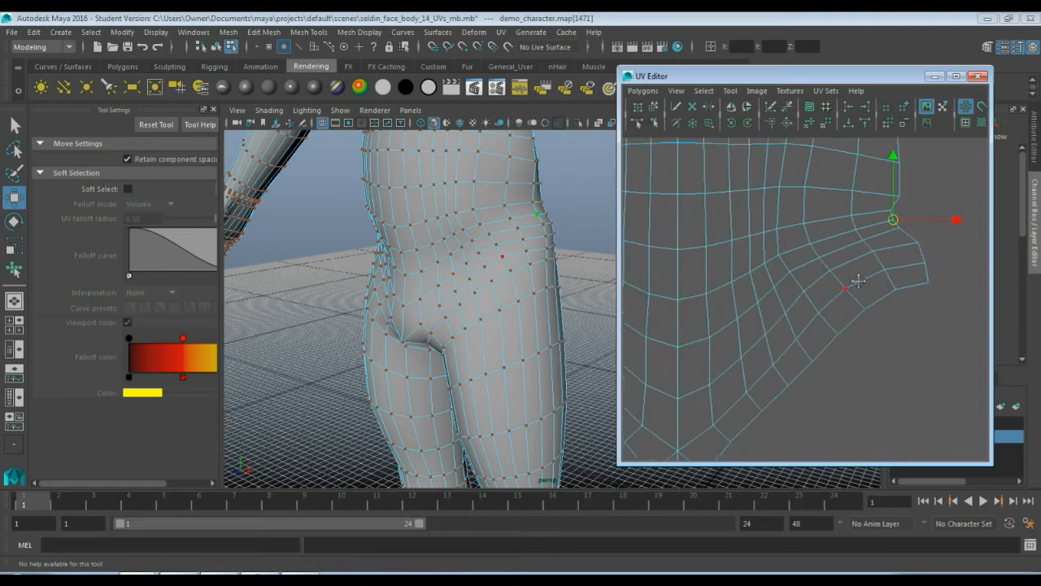
{"action": "scroll", "coordinate": [848, 296], "scroll_direction": "down", "scroll_amount": 2}
{"action": "left_click", "coordinate": [856, 326]}
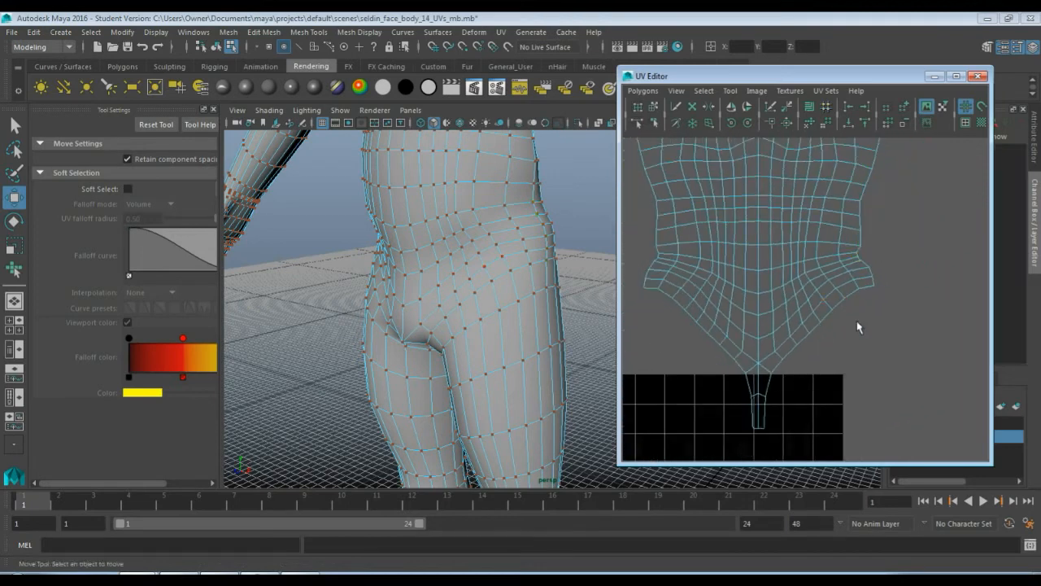
Move the complete front and back body shells up, clear of the UV grid, and place them side by side.
{"action": "key", "text": "a"}
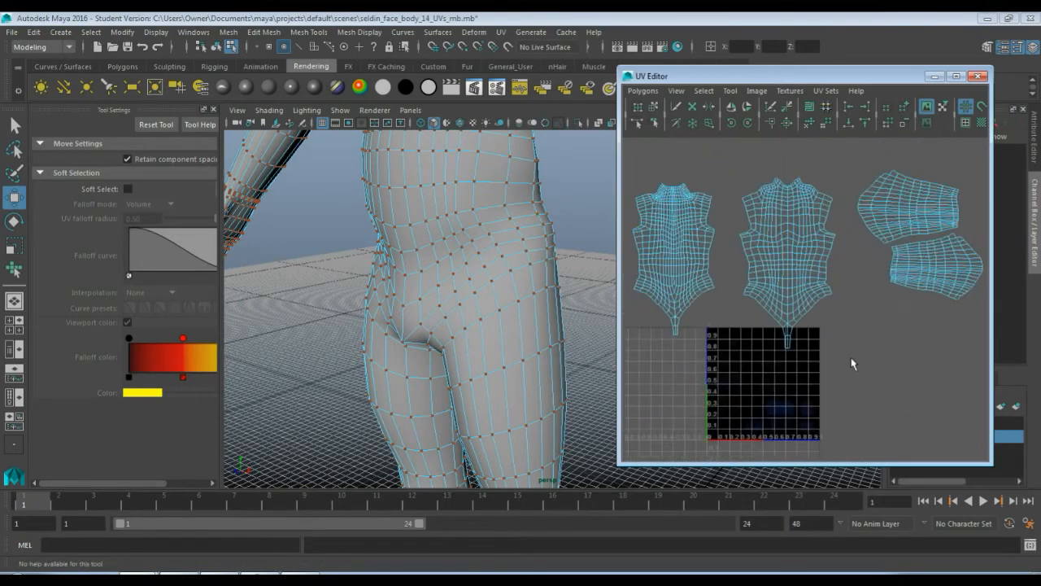
{"action": "scroll", "coordinate": [851, 363], "scroll_direction": "up", "scroll_amount": 2}
{"action": "middle_click_drag", "start_coordinate": [846, 390], "coordinate": [906, 358], "text": "alt"}
{"action": "scroll", "coordinate": [906, 358], "scroll_direction": "down", "scroll_amount": 3}
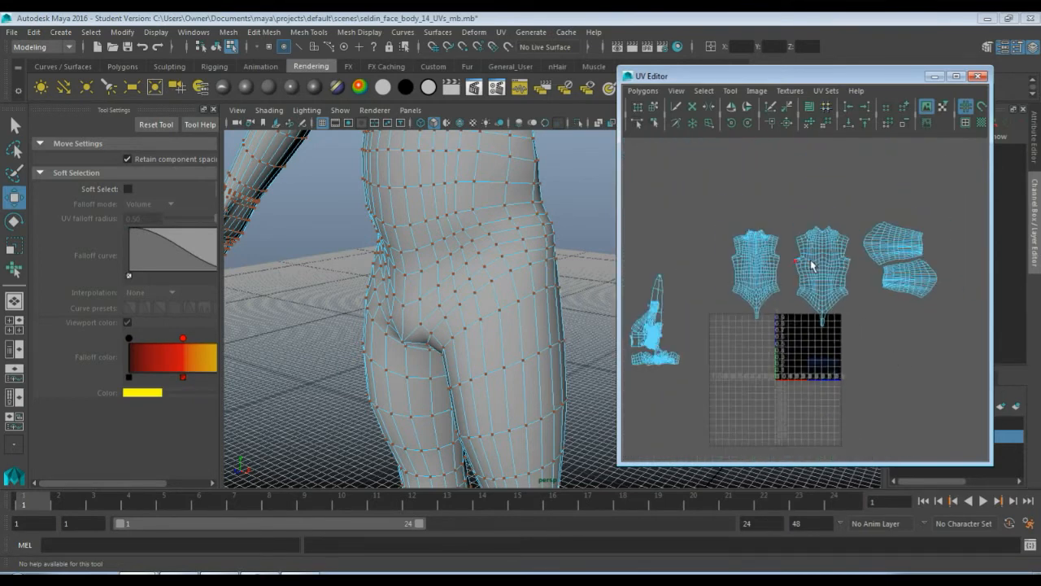
{"action": "left_click", "coordinate": [813, 264]}
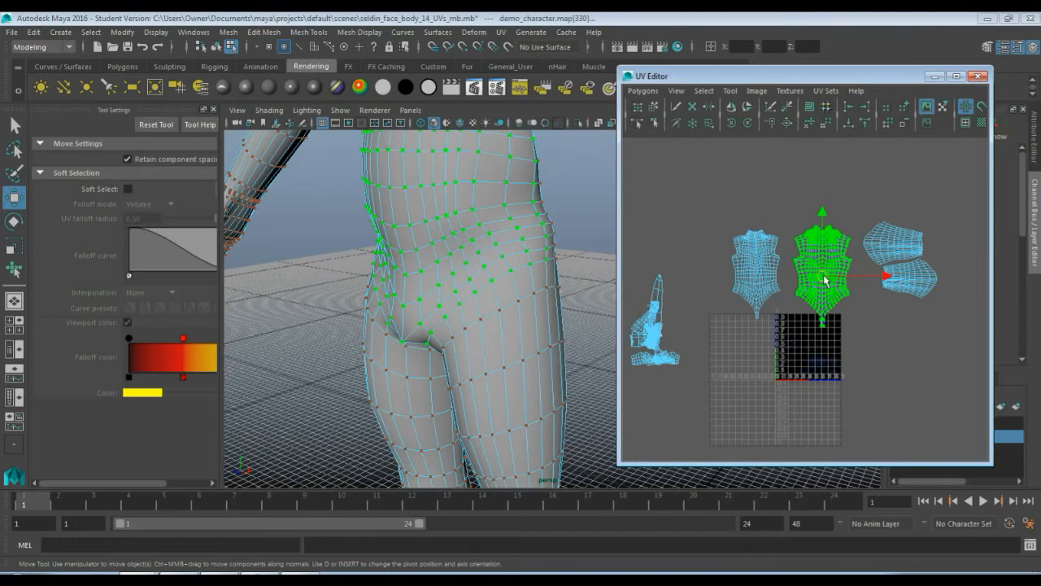
{"action": "left_click_drag", "start_coordinate": [824, 280], "coordinate": [811, 207]}
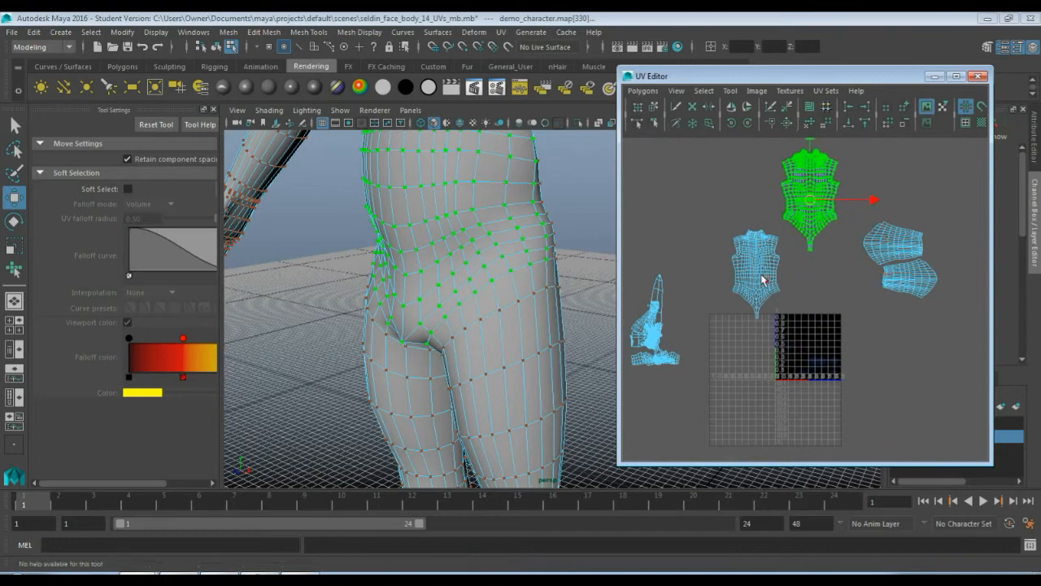
{"action": "left_click_drag", "start_coordinate": [762, 280], "coordinate": [757, 207]}
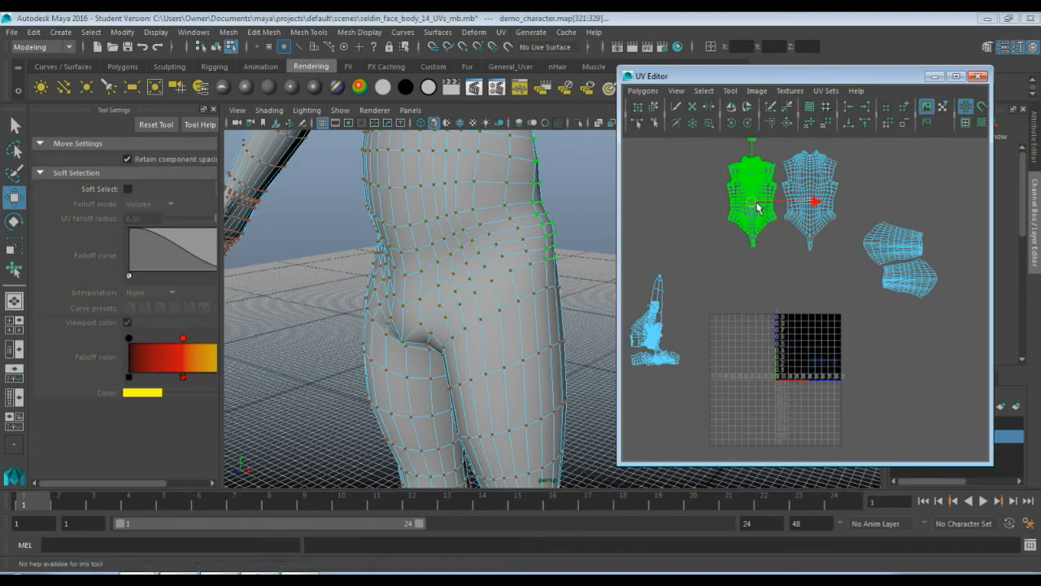
In the front view, select the faces of both legs from the crotch down to just above the ankles.
{"action": "middle_click_drag", "start_coordinate": [748, 314], "coordinate": [811, 295], "text": "alt"}
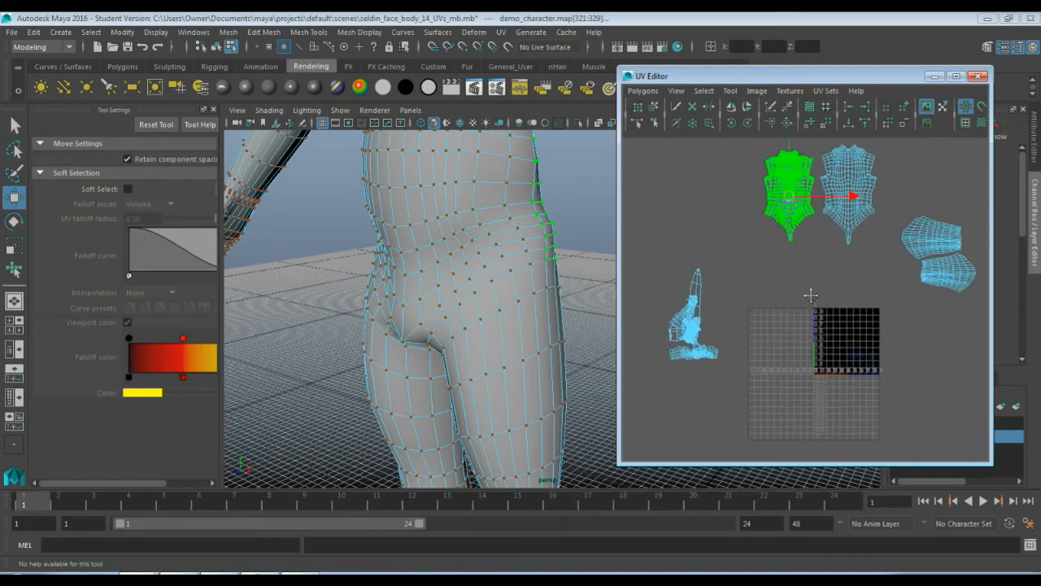
{"action": "scroll", "coordinate": [530, 376], "scroll_direction": "down", "scroll_amount": 5}
{"action": "middle_click_drag", "start_coordinate": [531, 376], "coordinate": [547, 347], "text": "alt"}
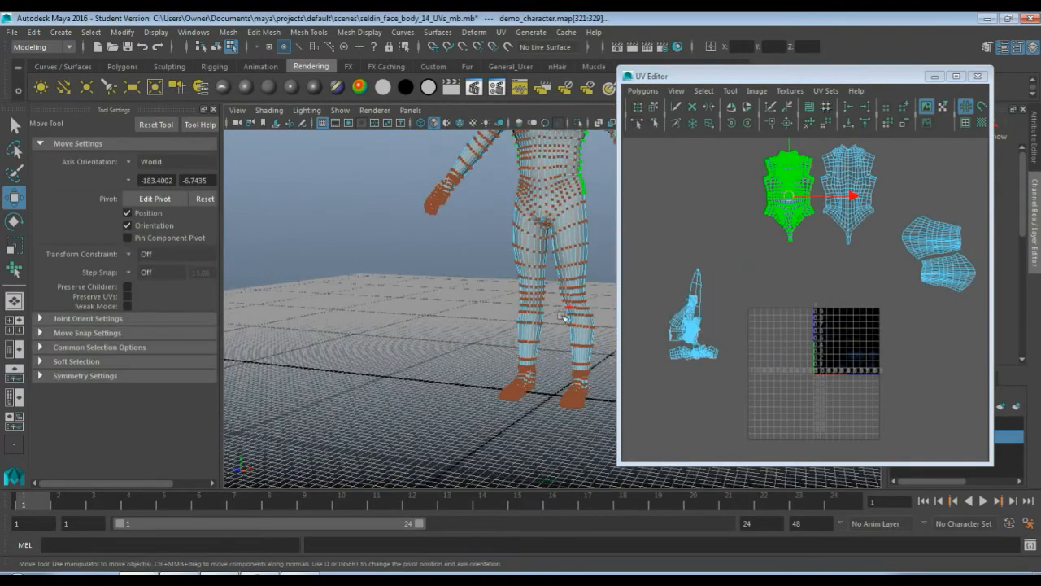
{"action": "key", "text": "space"}
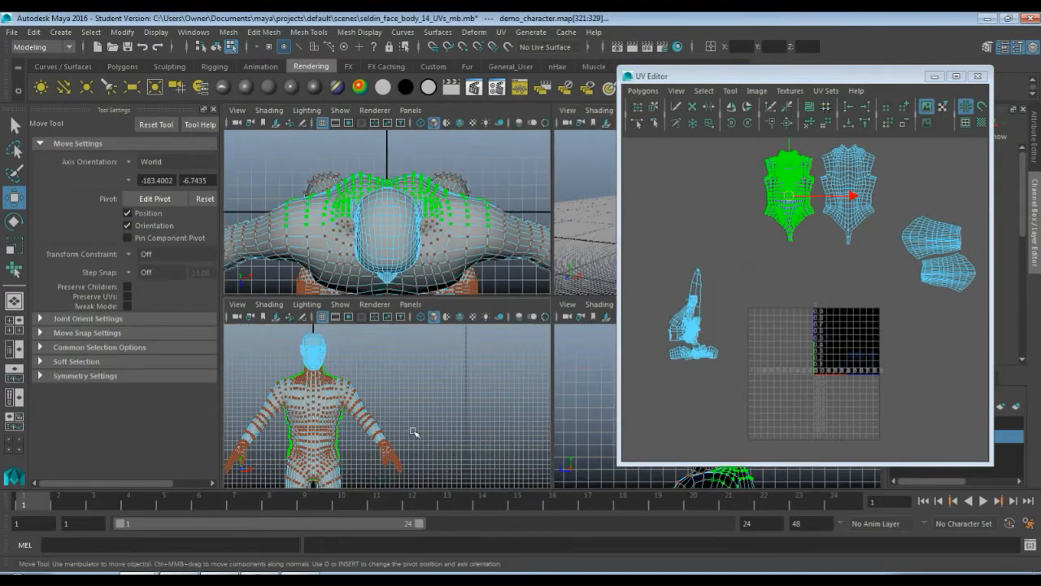
{"action": "key", "text": "space"}
{"action": "middle_click_drag", "start_coordinate": [446, 452], "coordinate": [516, 305], "text": "alt"}
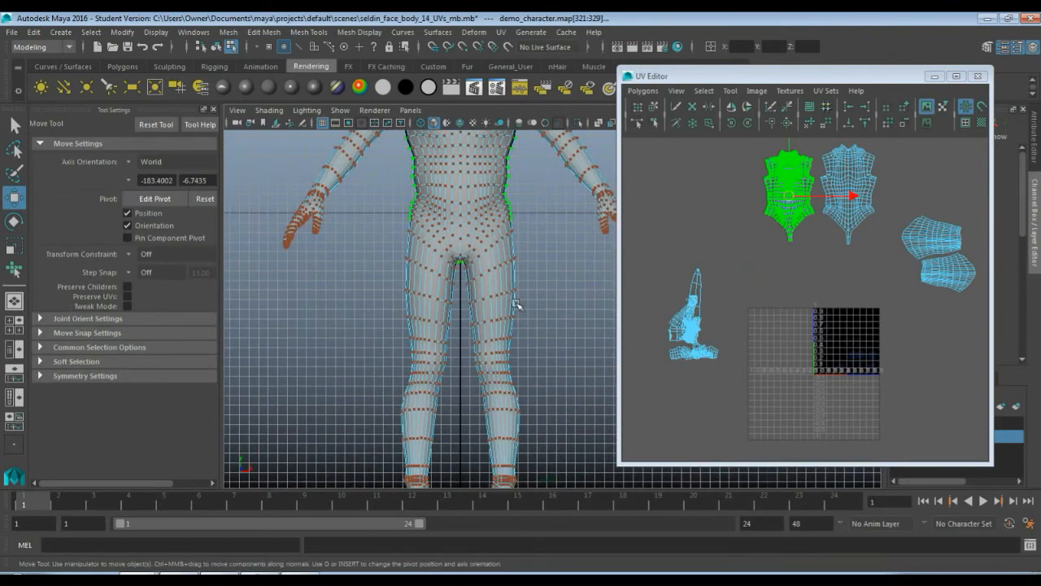
{"action": "right_click", "coordinate": [515, 304]}
{"action": "left_click", "coordinate": [515, 275]}
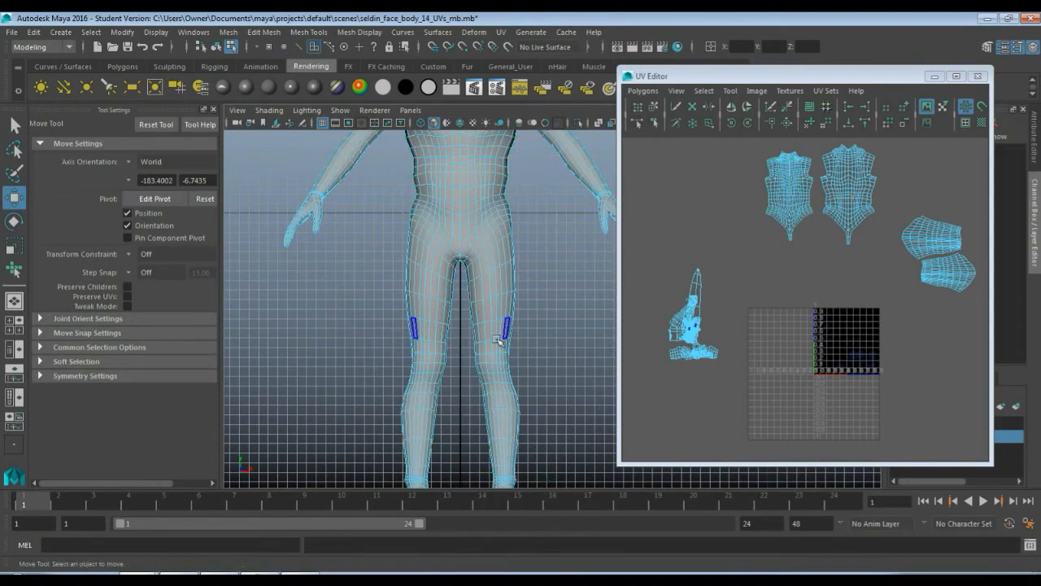
{"action": "scroll", "coordinate": [468, 410], "scroll_direction": "down", "scroll_amount": 2}
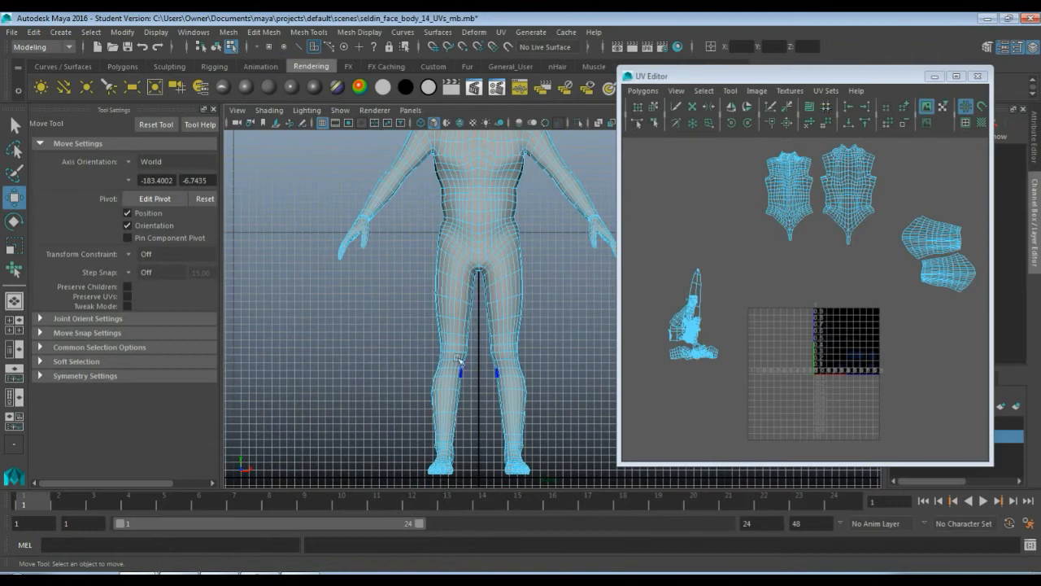
{"action": "left_click_drag", "start_coordinate": [420, 269], "coordinate": [552, 440]}
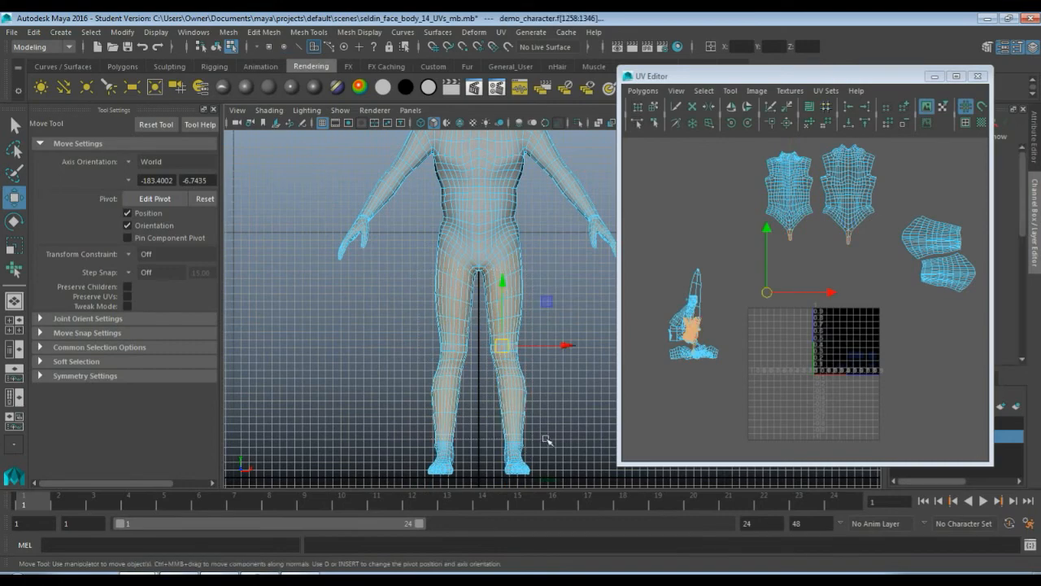
Remove the crotch faces that belong to the front and back body shells from the leg face selection.
{"action": "scroll", "coordinate": [547, 440], "scroll_direction": "up", "scroll_amount": 6}
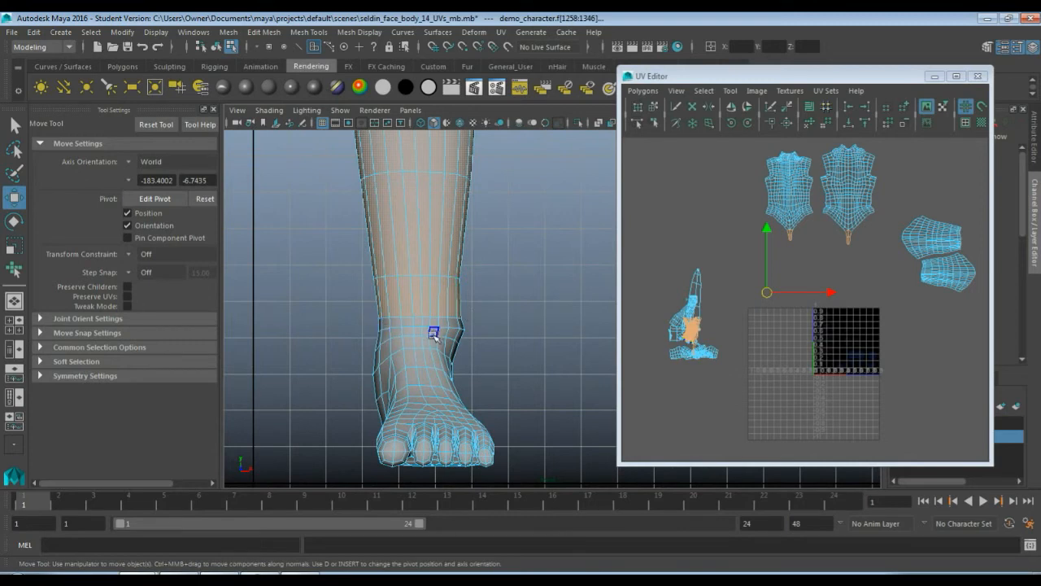
{"action": "scroll", "coordinate": [439, 317], "scroll_direction": "up", "scroll_amount": 5}
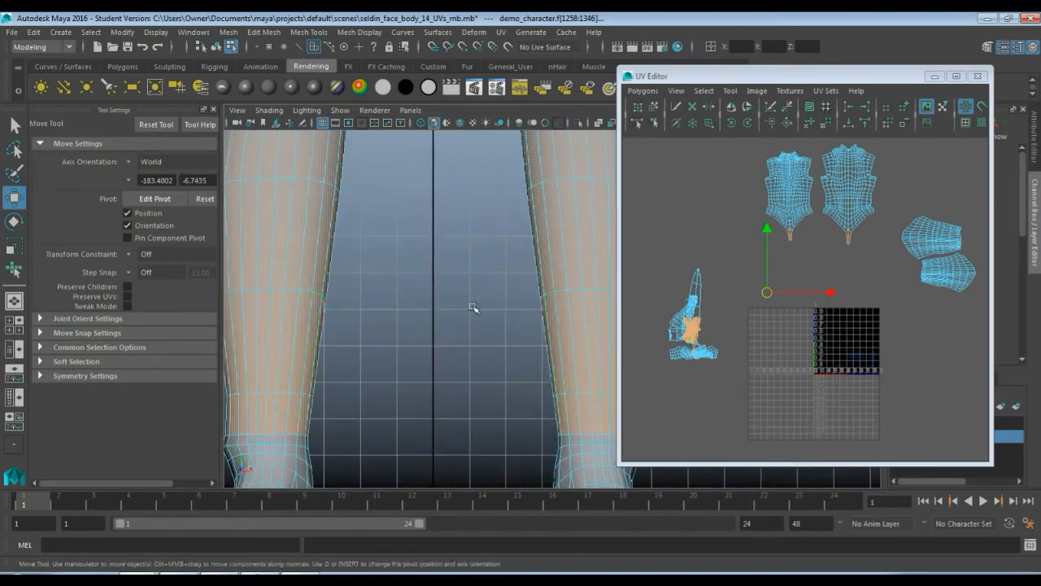
{"action": "scroll", "coordinate": [474, 320], "scroll_direction": "down", "scroll_amount": 5}
{"action": "middle_click_drag", "start_coordinate": [481, 288], "coordinate": [465, 377], "text": "alt"}
{"action": "scroll", "coordinate": [480, 370], "scroll_direction": "up", "scroll_amount": 2}
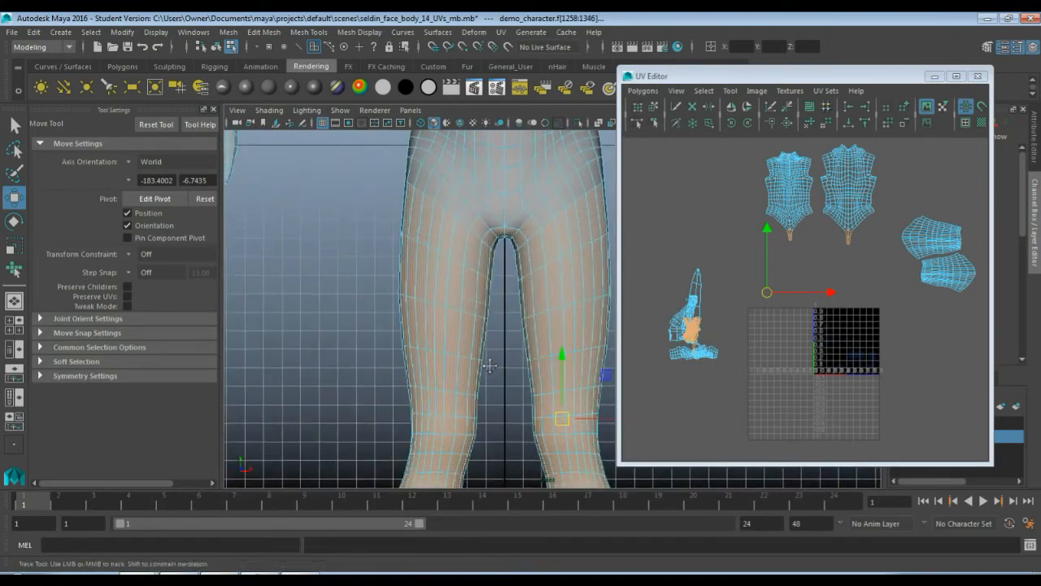
{"action": "scroll", "coordinate": [485, 371], "scroll_direction": "down", "scroll_amount": 4}
{"action": "left_click", "coordinate": [458, 249]}
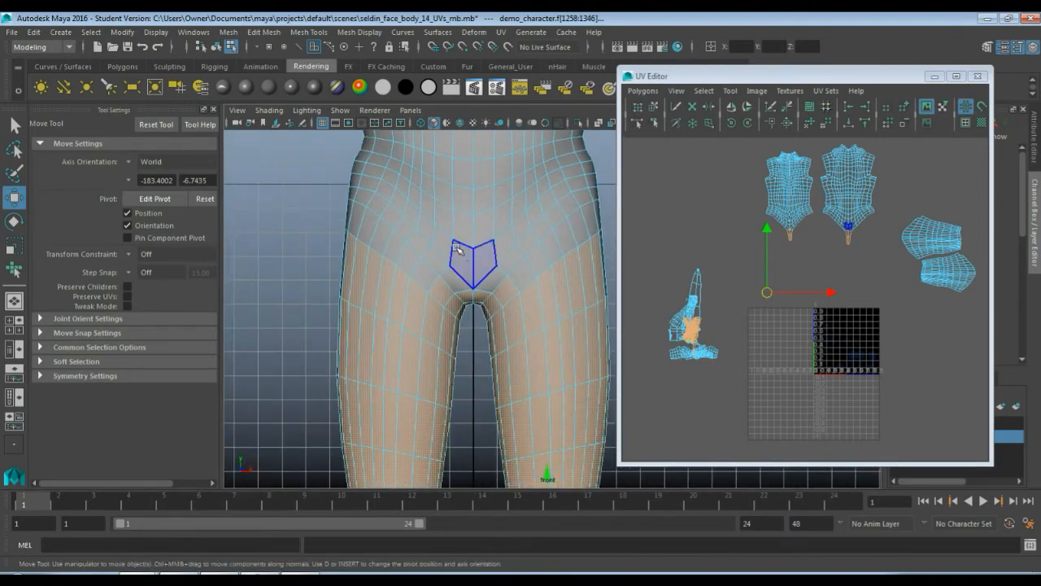
{"action": "left_click", "coordinate": [449, 255]}
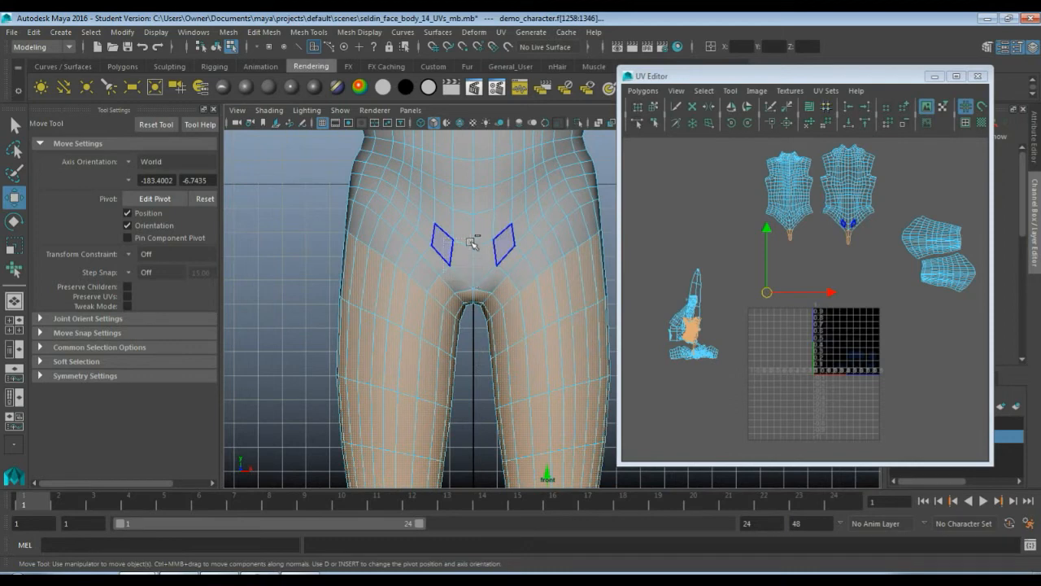
{"action": "left_click", "coordinate": [537, 259]}
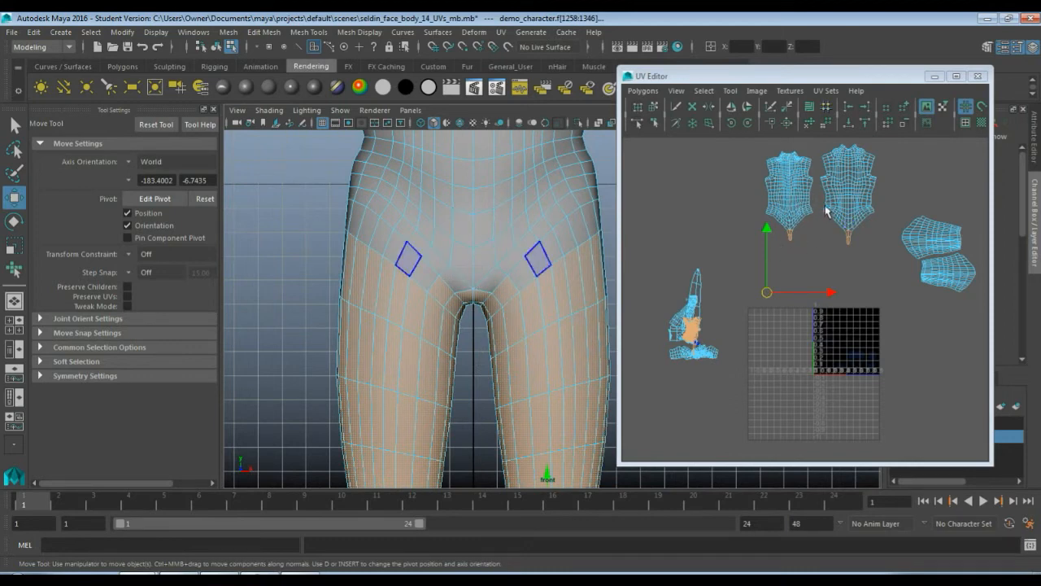
{"action": "key", "text": "w"}
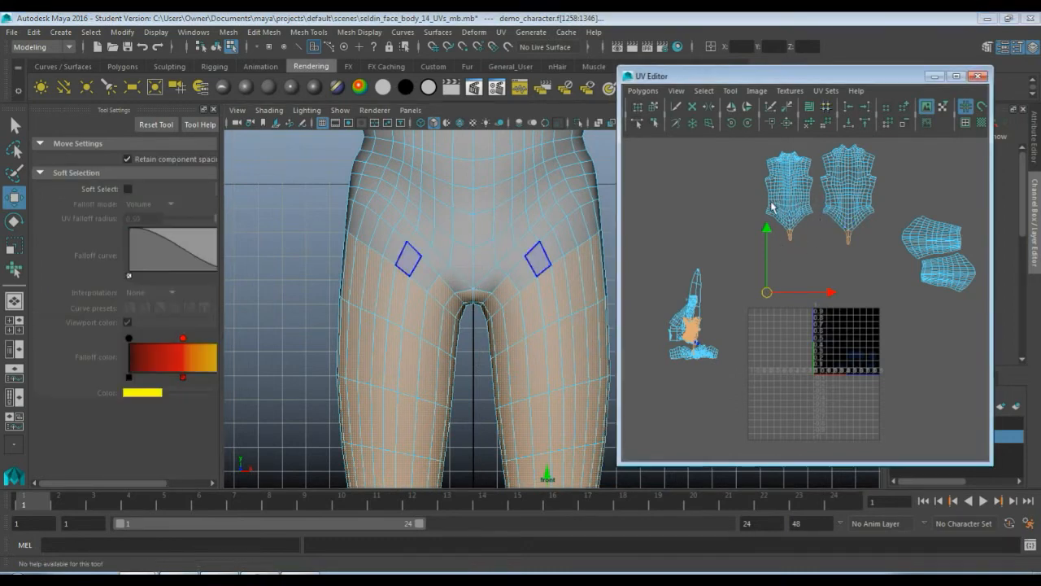
{"action": "left_click", "coordinate": [885, 266]}
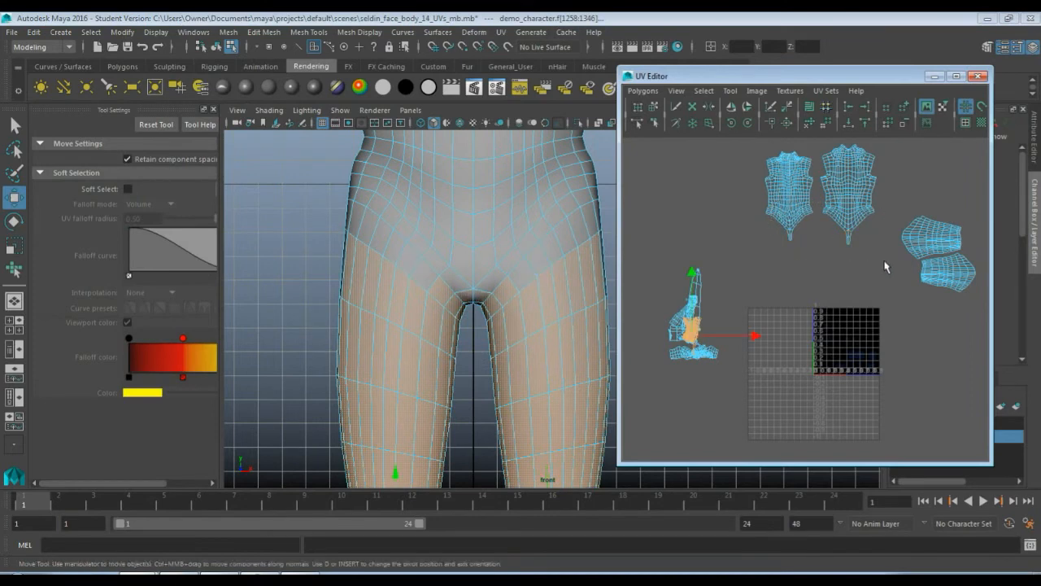
Extend the face selection up the front of both thighs to the angled border of the body shell.
{"action": "scroll", "coordinate": [527, 277], "scroll_direction": "up", "scroll_amount": 1}
{"action": "left_click", "coordinate": [512, 275]}
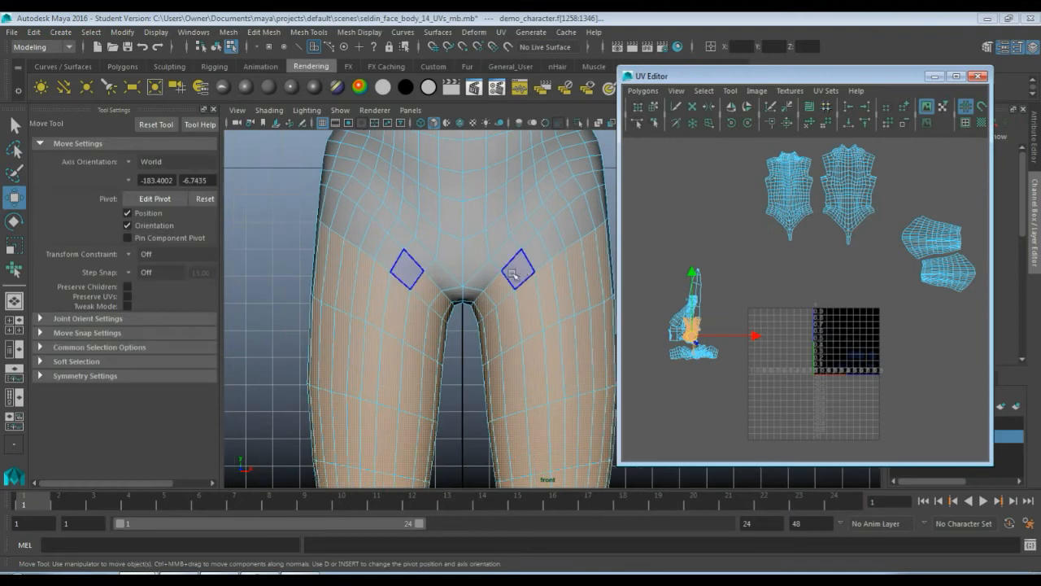
{"action": "left_click", "coordinate": [525, 276], "text": "alt"}
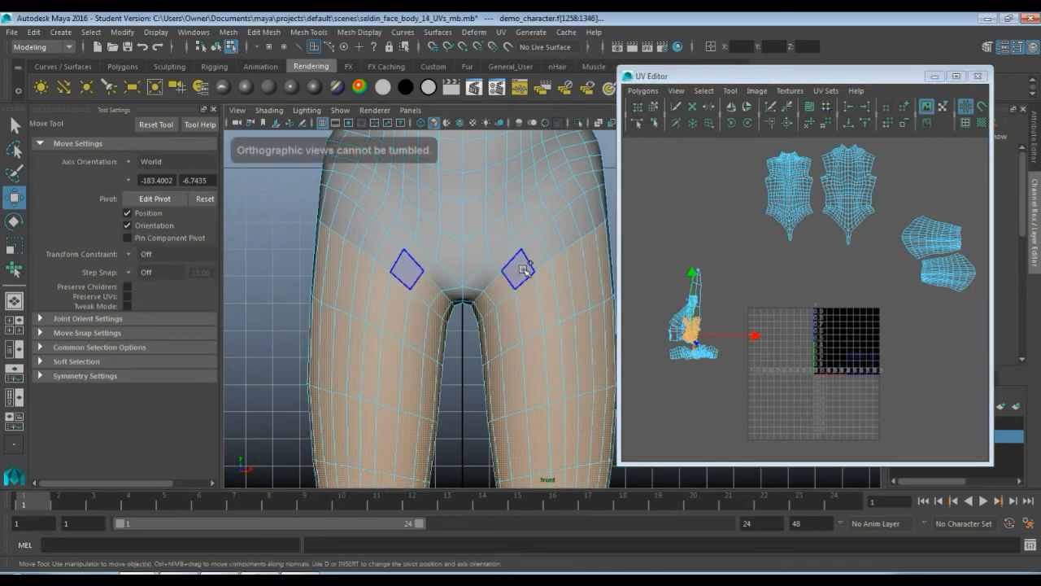
{"action": "left_click_drag", "start_coordinate": [525, 275], "coordinate": [558, 244]}
{"action": "double_click", "coordinate": [557, 245], "text": "shift"}
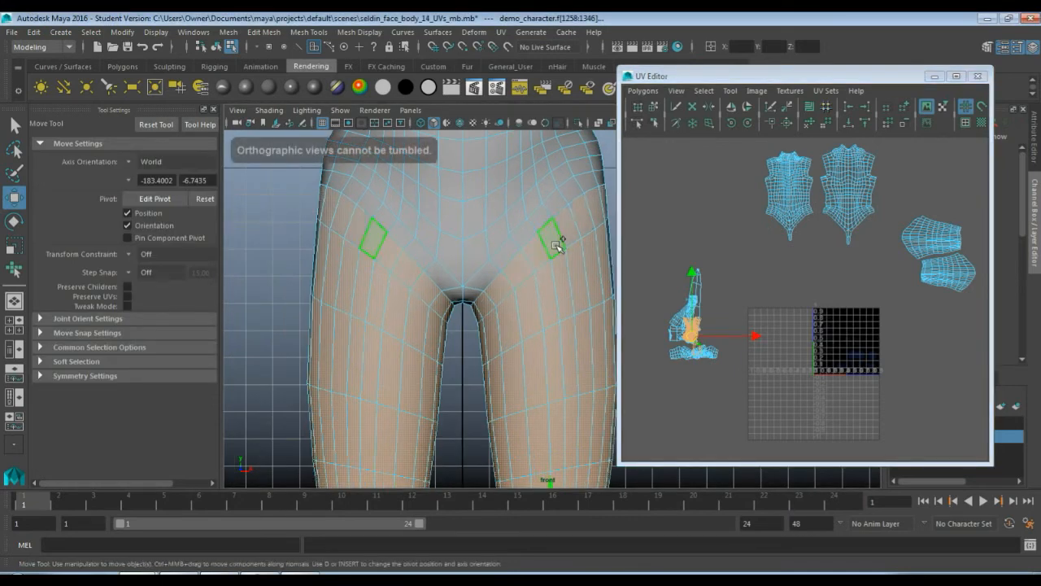
{"action": "left_click", "coordinate": [552, 277], "text": "alt"}
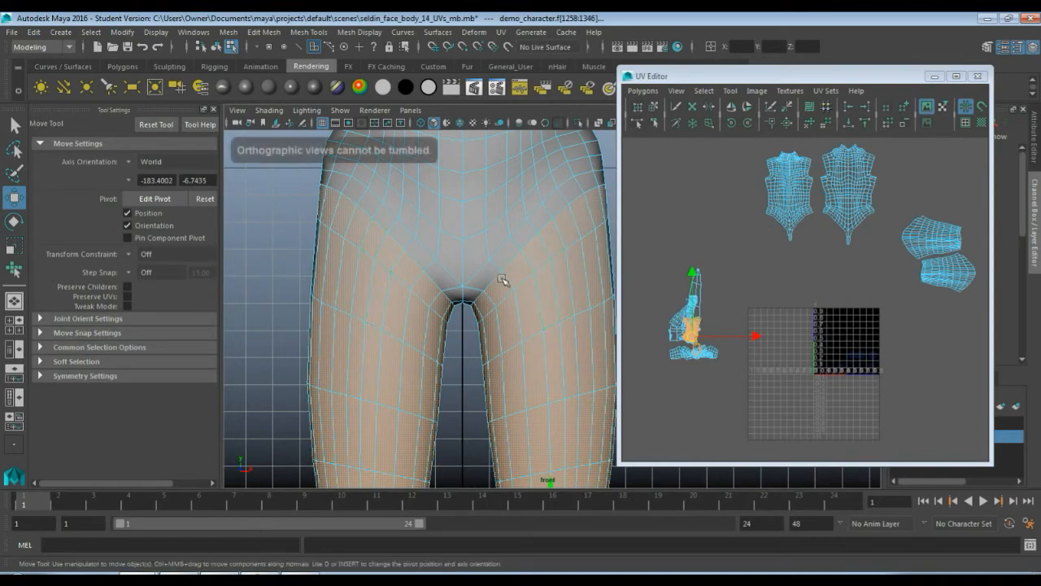
In the perspective view, add the remaining upper leg faces around the outer hips and buttocks to the selection.
{"action": "key", "text": "space"}
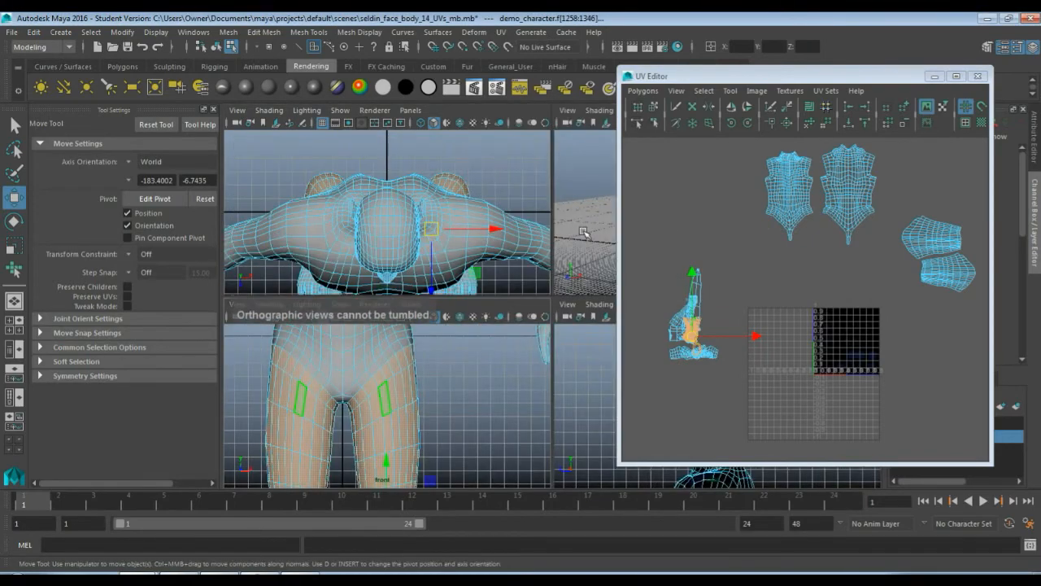
{"action": "key", "text": "space"}
{"action": "left_click_drag", "start_coordinate": [593, 213], "coordinate": [475, 233], "text": "alt"}
{"action": "scroll", "coordinate": [476, 234], "scroll_direction": "up", "scroll_amount": 5}
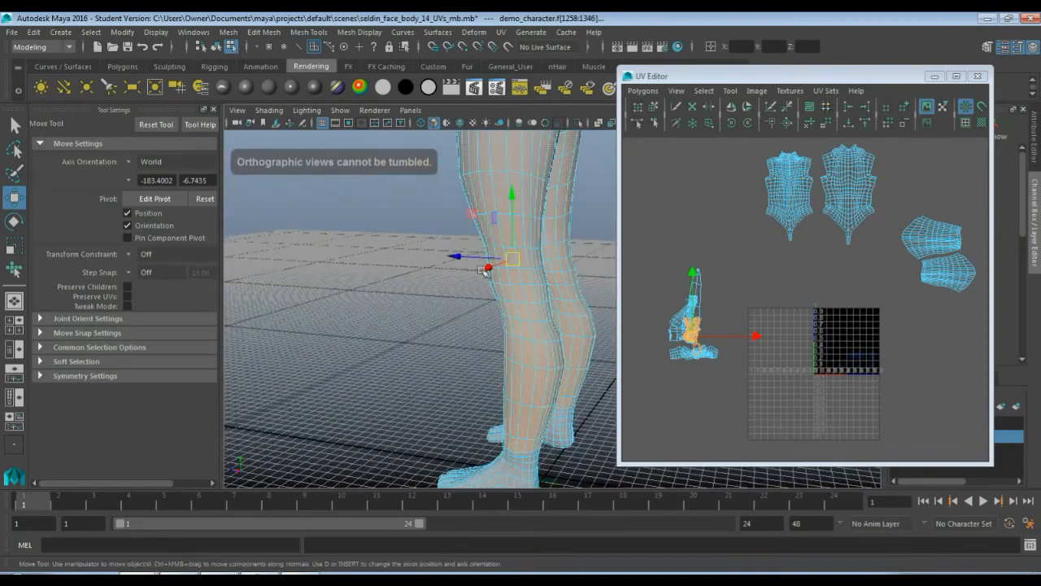
{"action": "key", "text": "q"}
{"action": "middle_click_drag", "start_coordinate": [561, 221], "coordinate": [557, 355], "text": "alt"}
{"action": "scroll", "coordinate": [557, 355], "scroll_direction": "up", "scroll_amount": 2}
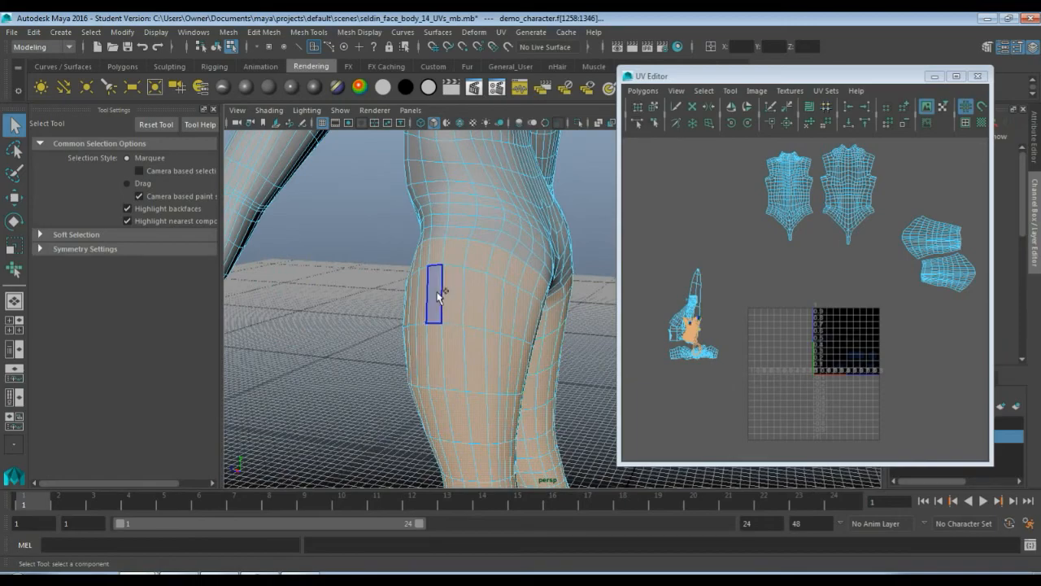
{"action": "left_click", "coordinate": [461, 297], "text": "shift"}
{"action": "left_click_drag", "start_coordinate": [579, 387], "coordinate": [539, 290], "text": "alt"}
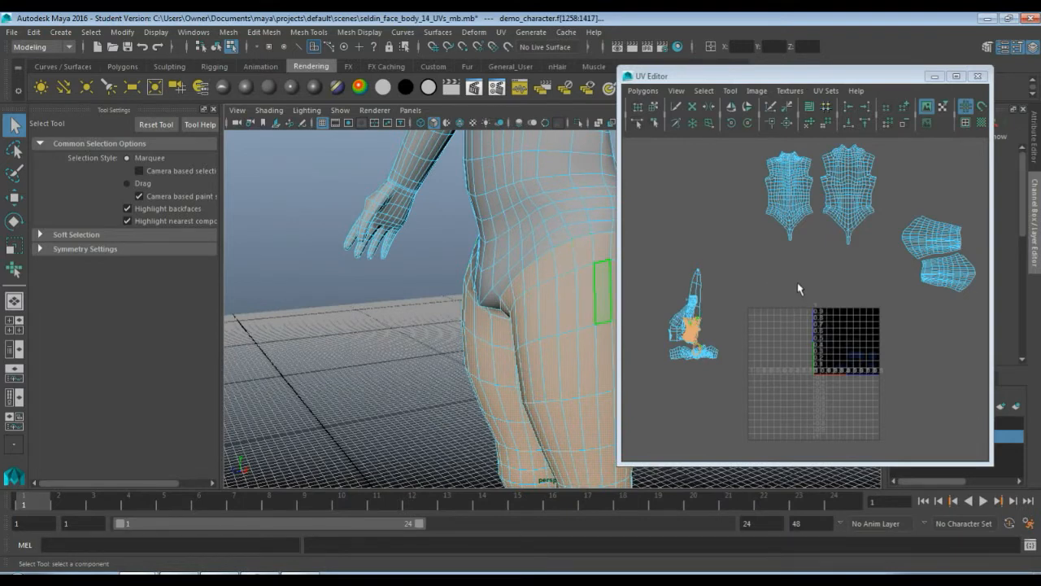
{"action": "right_click_drag", "start_coordinate": [798, 288], "coordinate": [858, 438]}
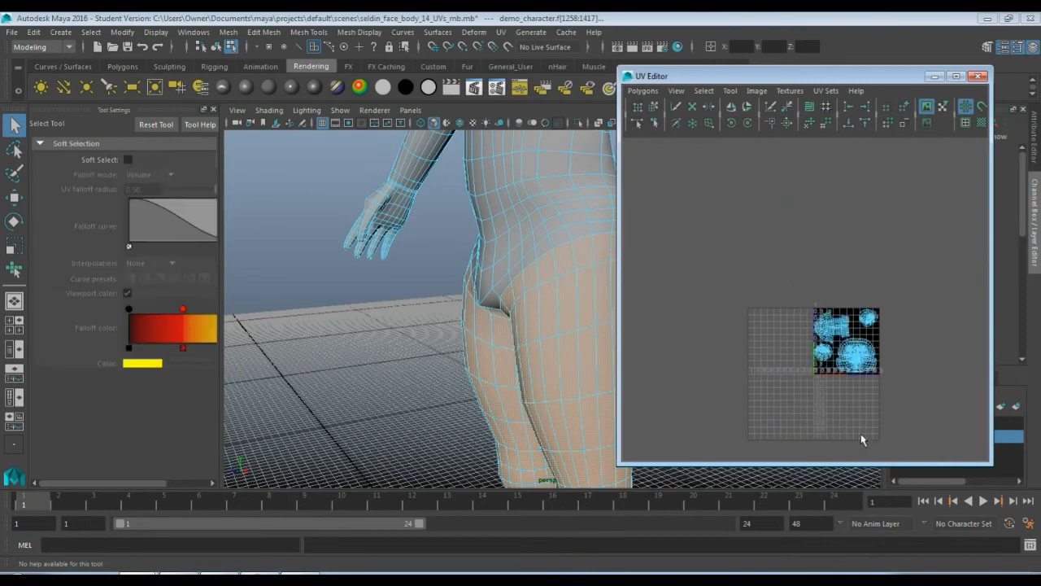
{"action": "scroll", "coordinate": [859, 430], "scroll_direction": "up", "scroll_amount": 5}
{"action": "middle_click_drag", "start_coordinate": [797, 403], "coordinate": [666, 289], "text": "alt"}
{"action": "right_click_drag", "start_coordinate": [666, 288], "coordinate": [730, 433]}
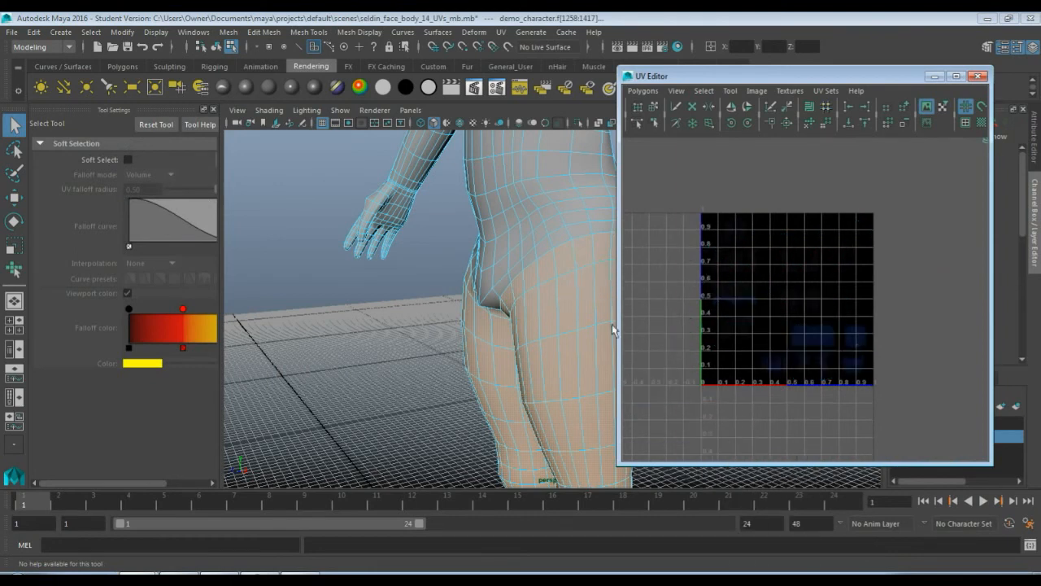
{"action": "mouse_move", "coordinate": [566, 312]}
{"action": "left_mouse_down", "text": "alt"}
{"action": "mouse_move", "coordinate": [532, 305]}
{"action": "mouse_move", "coordinate": [567, 308]}
{"action": "left_mouse_up", "text": "alt"}
{"action": "mouse_move", "coordinate": [751, 312]}
{"action": "right_mouse_down"}
{"action": "mouse_move", "coordinate": [753, 421]}
{"action": "mouse_move", "coordinate": [750, 313]}
{"action": "right_mouse_up"}
{"action": "right_click_drag", "start_coordinate": [751, 313], "coordinate": [708, 325], "text": "alt"}
{"action": "middle_click_drag", "start_coordinate": [727, 321], "coordinate": [856, 327], "text": "alt"}
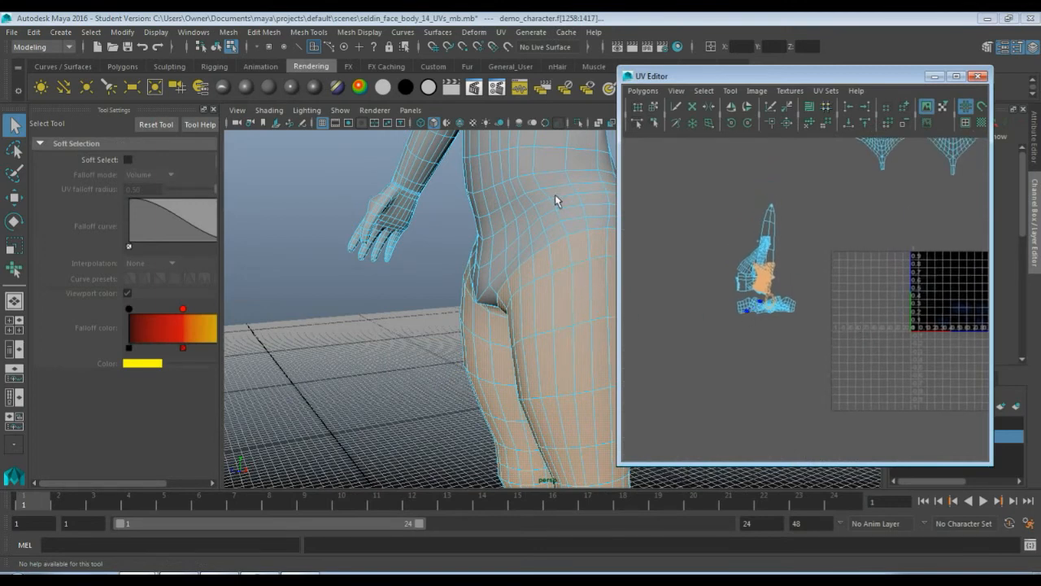
Apply a planar UV projection to the selected leg faces and bring the new leg shells into view.
{"action": "left_click", "coordinate": [501, 32]}
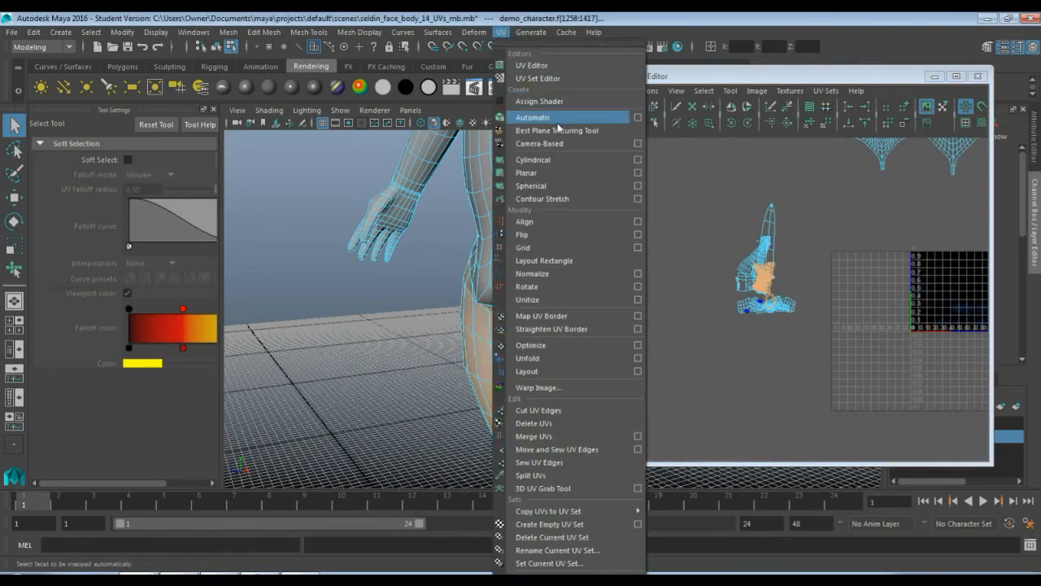
{"action": "left_click", "coordinate": [568, 174]}
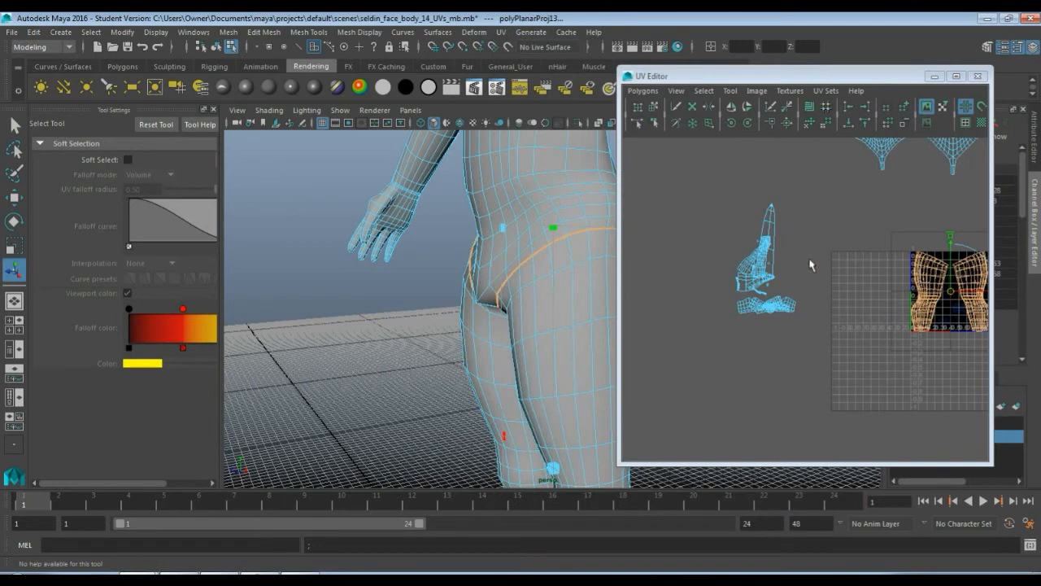
{"action": "middle_click_drag", "start_coordinate": [849, 275], "coordinate": [732, 314], "text": "alt"}
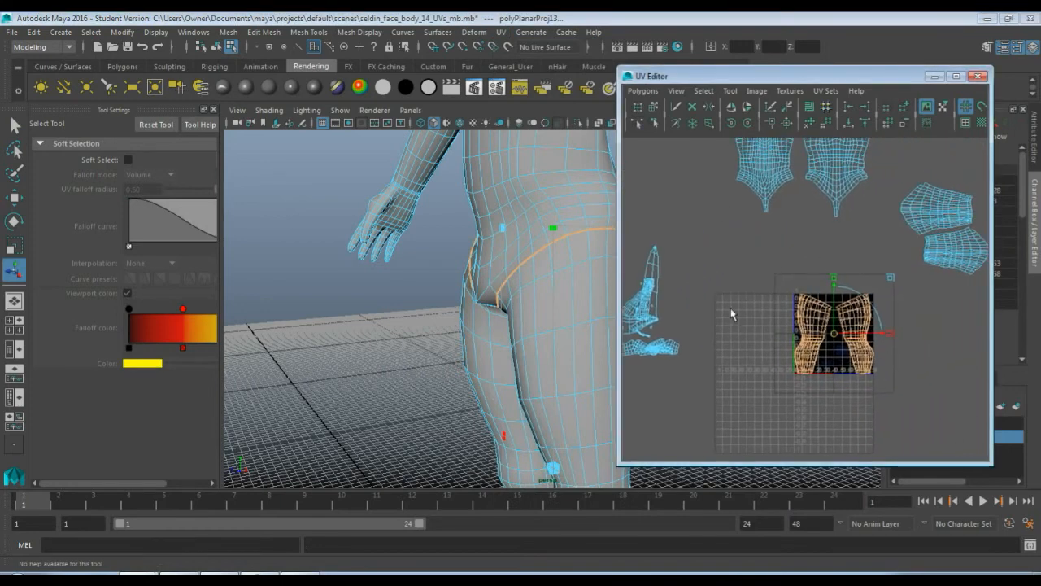
{"action": "scroll", "coordinate": [760, 333], "scroll_direction": "up", "scroll_amount": 4}
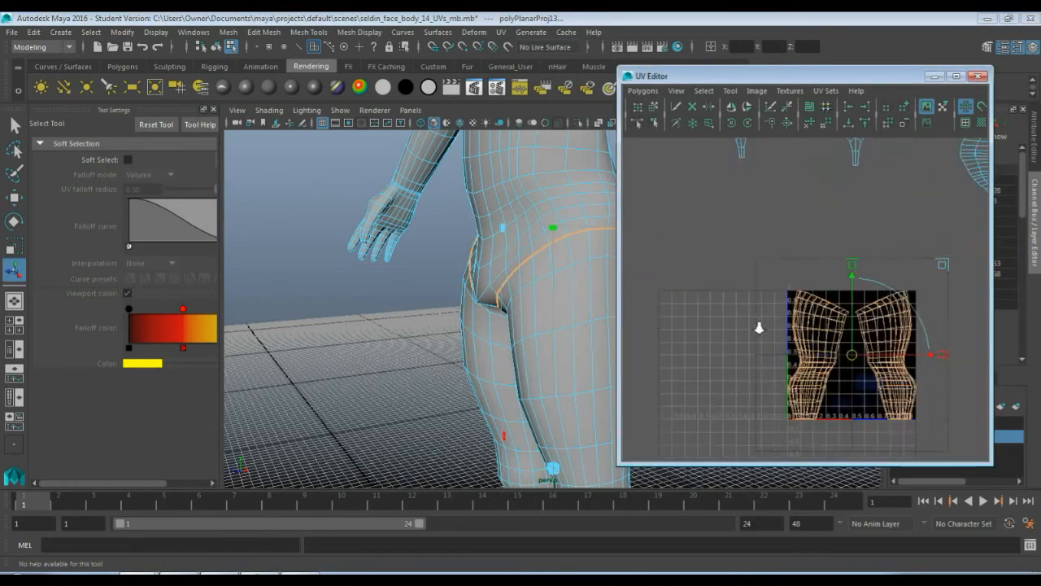
{"action": "middle_click_drag", "start_coordinate": [760, 325], "coordinate": [734, 251], "text": "alt"}
Examine the inner side of the legs from the crotch to the knee for a suitable seam line.
{"action": "left_click_drag", "start_coordinate": [523, 310], "coordinate": [608, 332], "text": "alt"}
{"action": "middle_click_drag", "start_coordinate": [609, 332], "coordinate": [362, 231], "text": "alt"}
{"action": "left_click_drag", "start_coordinate": [396, 278], "coordinate": [488, 253], "text": "alt"}
{"action": "left_click", "coordinate": [413, 210]}
{"action": "left_click", "coordinate": [406, 221]}
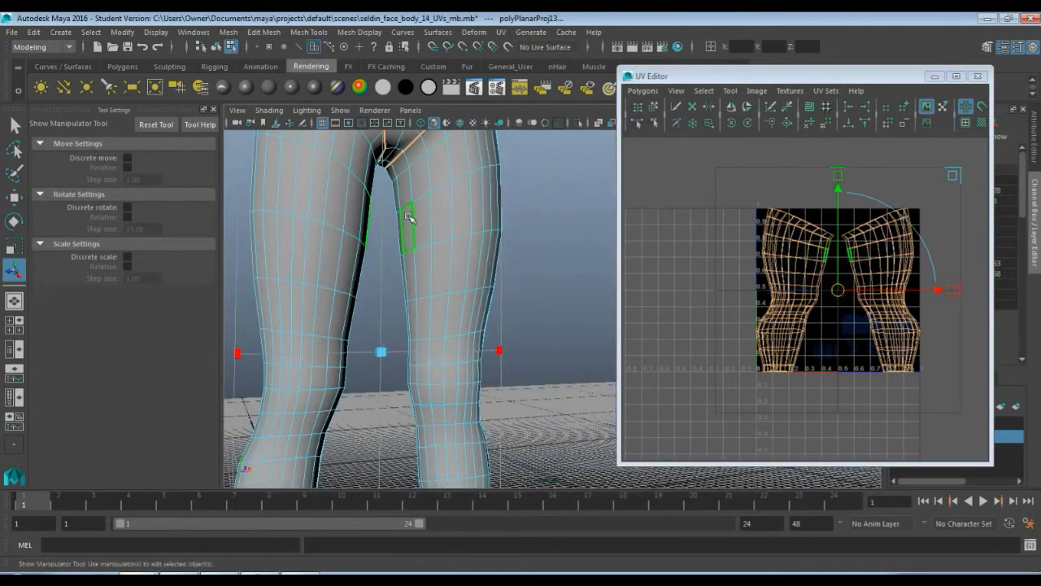
{"action": "left_click", "coordinate": [413, 200]}
{"action": "left_click", "coordinate": [407, 164]}
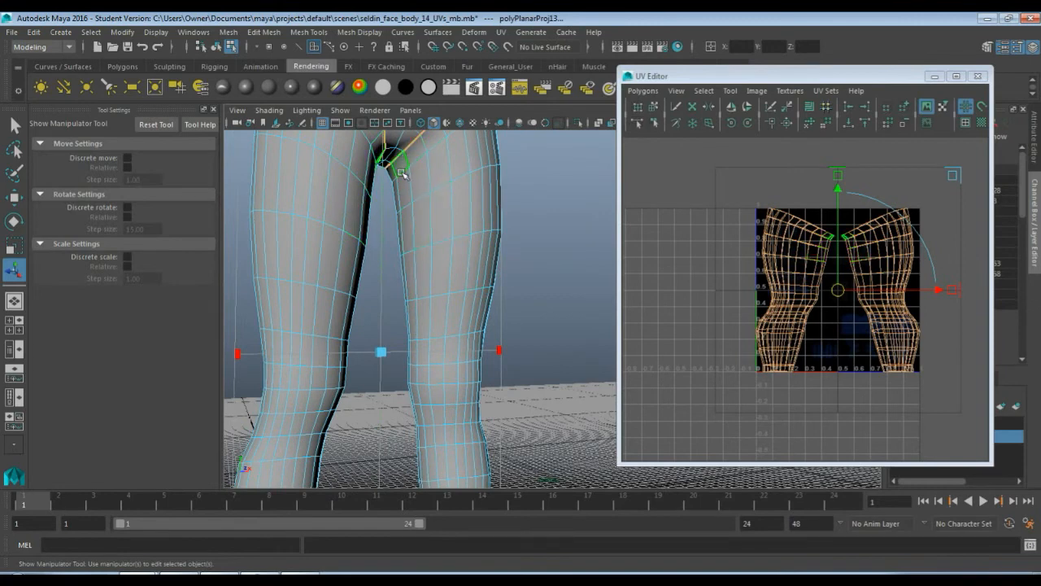
{"action": "left_click", "coordinate": [410, 224]}
{"action": "left_click", "coordinate": [412, 314]}
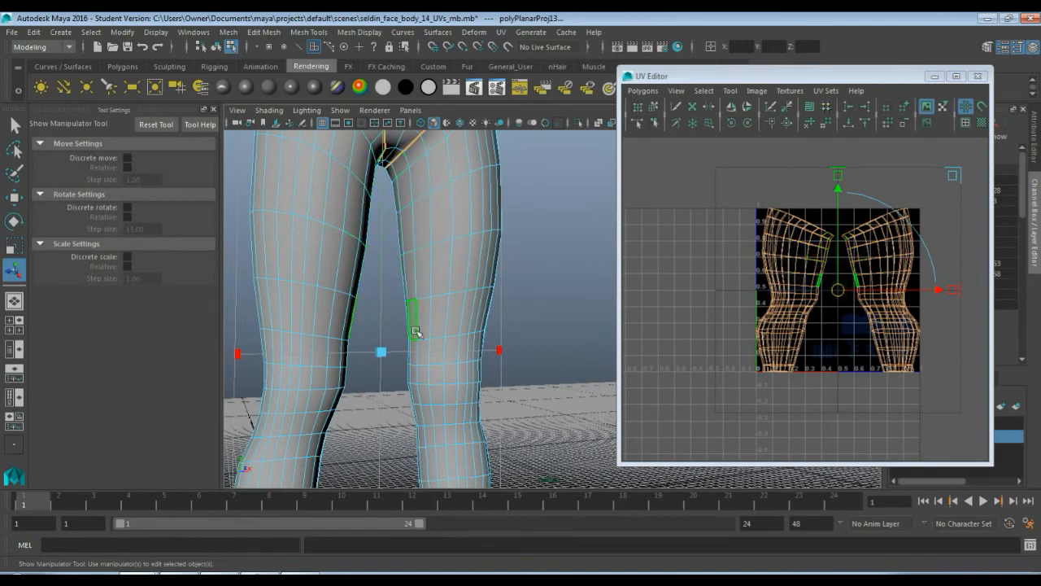
{"action": "left_click", "coordinate": [424, 203]}
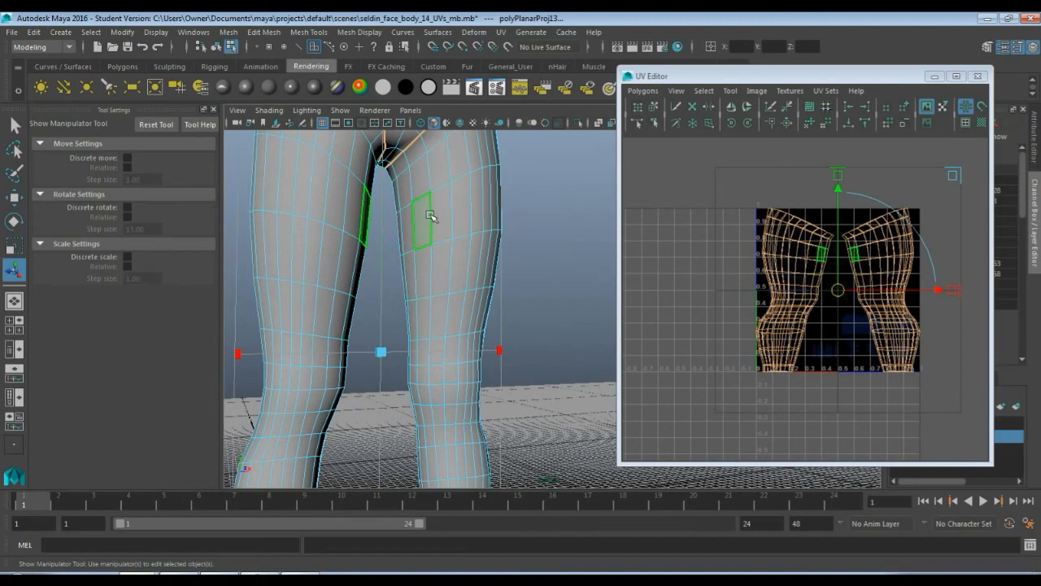
Select the mirrored inner-leg edges running from the crotch down both thighs as the start of the leg seams.
{"action": "key", "text": "F10"}
{"action": "scroll", "coordinate": [405, 208], "scroll_direction": "up", "scroll_amount": 3}
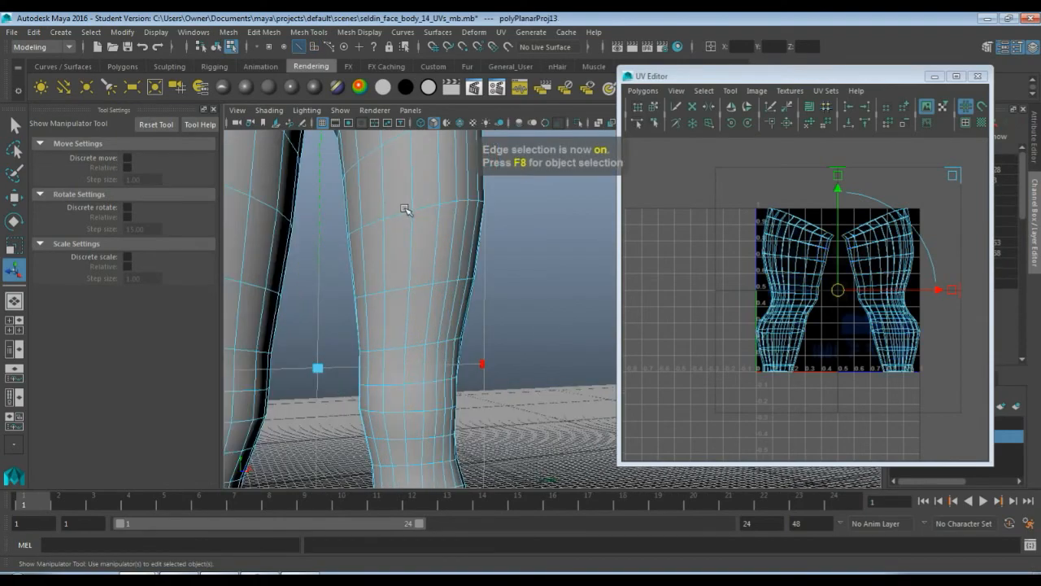
{"action": "left_click_drag", "start_coordinate": [405, 208], "coordinate": [448, 246], "text": "alt"}
{"action": "left_click", "coordinate": [406, 231]}
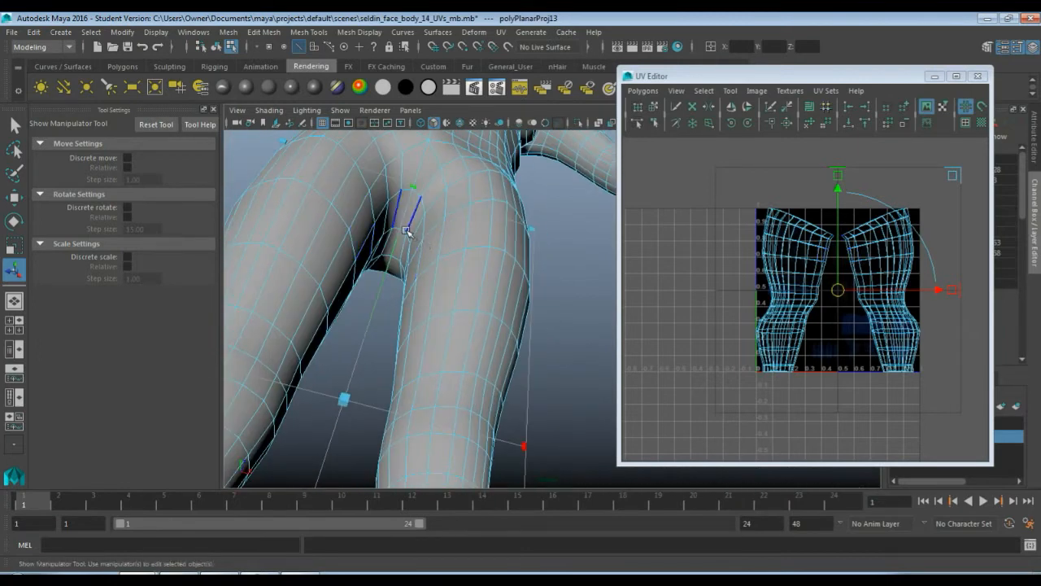
{"action": "scroll", "coordinate": [677, 204], "scroll_direction": "down", "scroll_amount": 4}
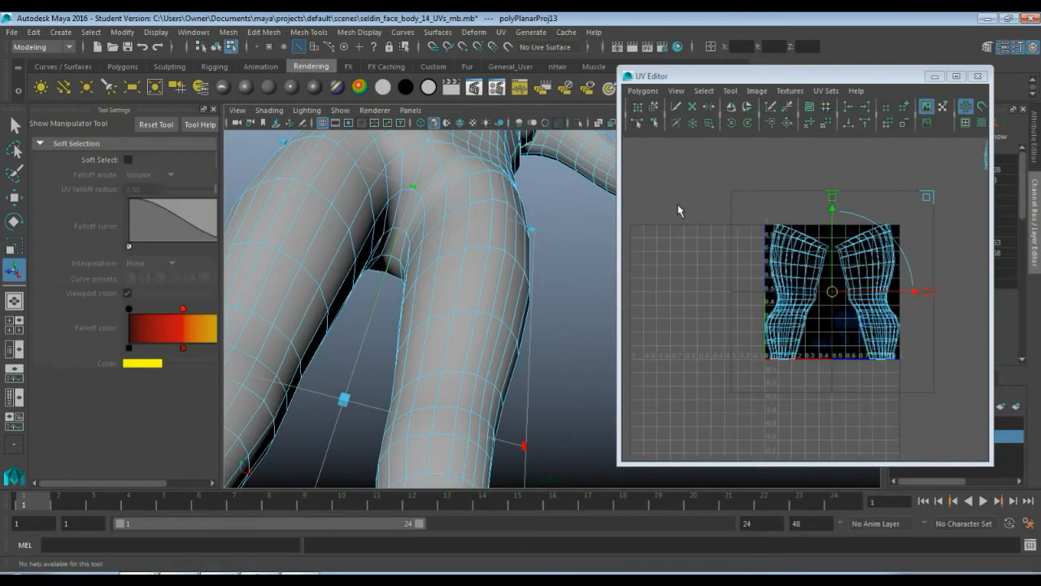
{"action": "middle_click_drag", "start_coordinate": [697, 224], "coordinate": [690, 296], "text": "alt"}
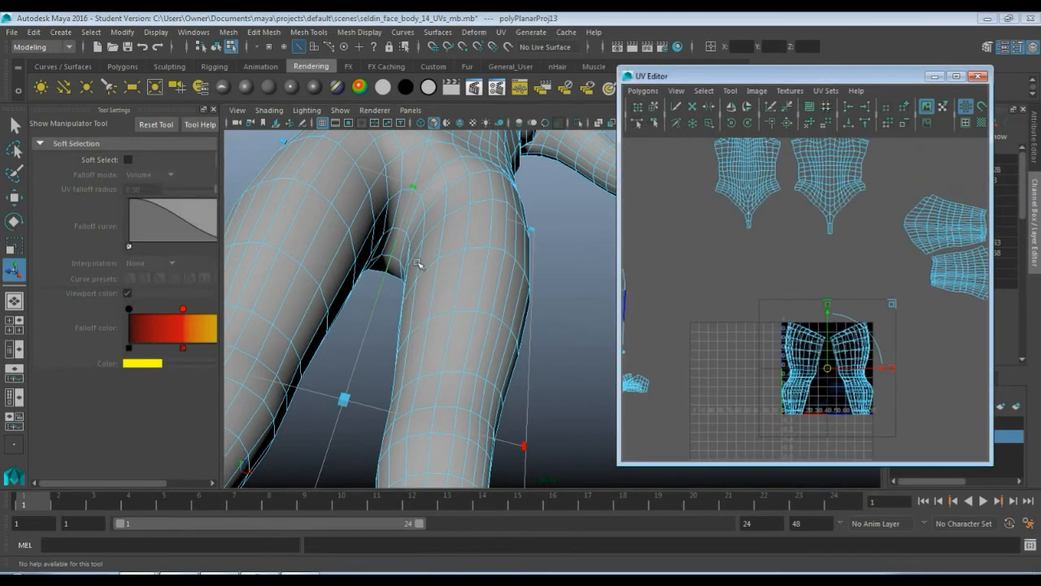
{"action": "left_click", "coordinate": [406, 231]}
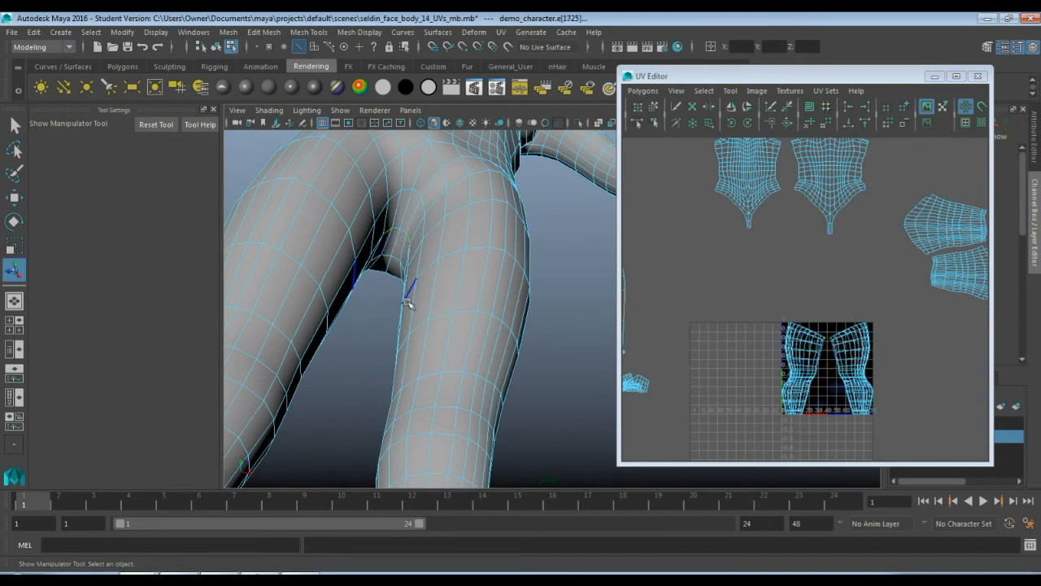
{"action": "left_click_drag", "start_coordinate": [406, 303], "coordinate": [435, 291], "text": "alt"}
{"action": "left_click", "coordinate": [447, 246], "text": "shift"}
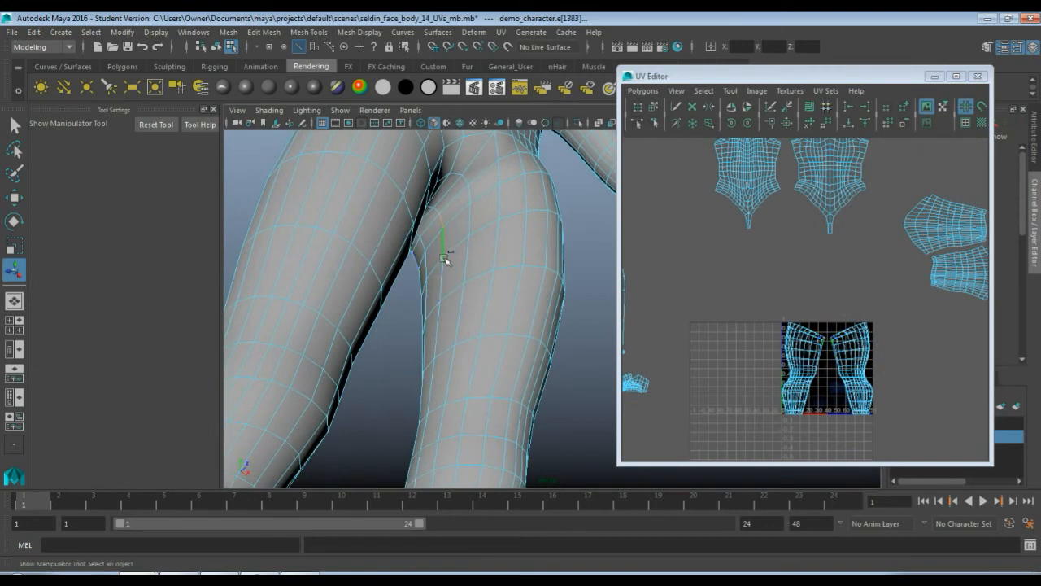
{"action": "left_click", "coordinate": [444, 288], "text": "shift"}
{"action": "left_click", "coordinate": [442, 328], "text": "shift"}
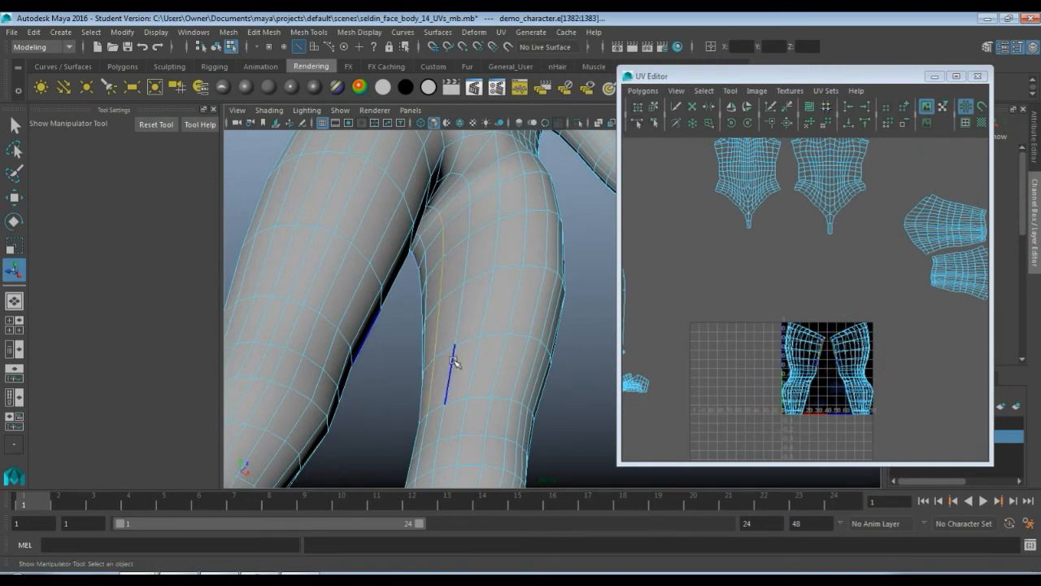
Extend the seam edge selection down the inner side of both legs, past the knees and calves to the ankles.
{"action": "middle_click_drag", "start_coordinate": [454, 361], "coordinate": [488, 214], "text": "alt"}
{"action": "left_click_drag", "start_coordinate": [488, 214], "coordinate": [486, 217], "text": "alt"}
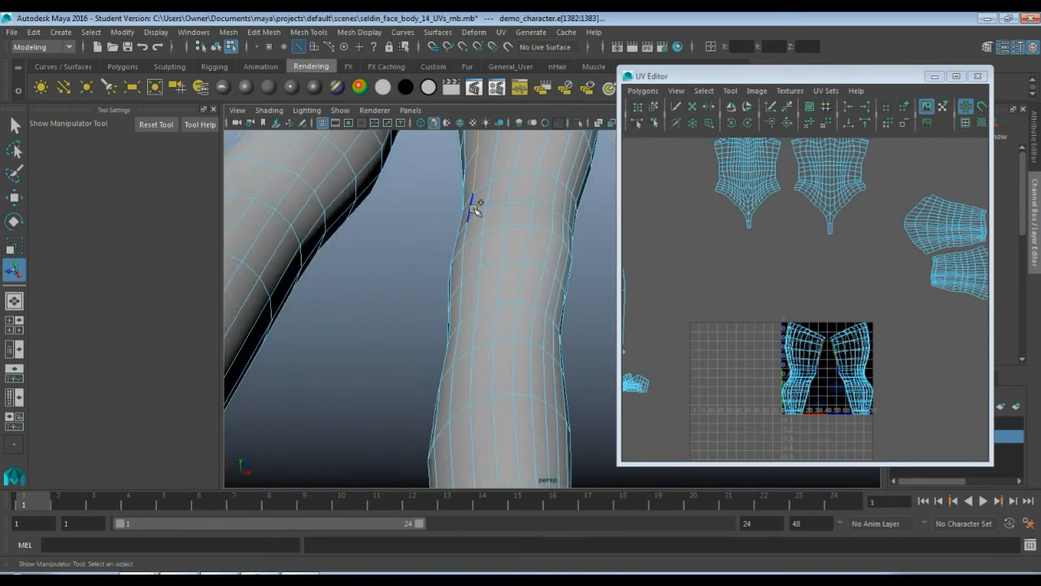
{"action": "left_click", "coordinate": [471, 208], "text": "shift"}
{"action": "left_click", "coordinate": [466, 241], "text": "shift"}
{"action": "left_click", "coordinate": [464, 261], "text": "shift"}
{"action": "left_click", "coordinate": [462, 298], "text": "shift"}
{"action": "left_click", "coordinate": [458, 340], "text": "shift"}
{"action": "left_click_drag", "start_coordinate": [492, 323], "coordinate": [499, 190], "text": "alt"}
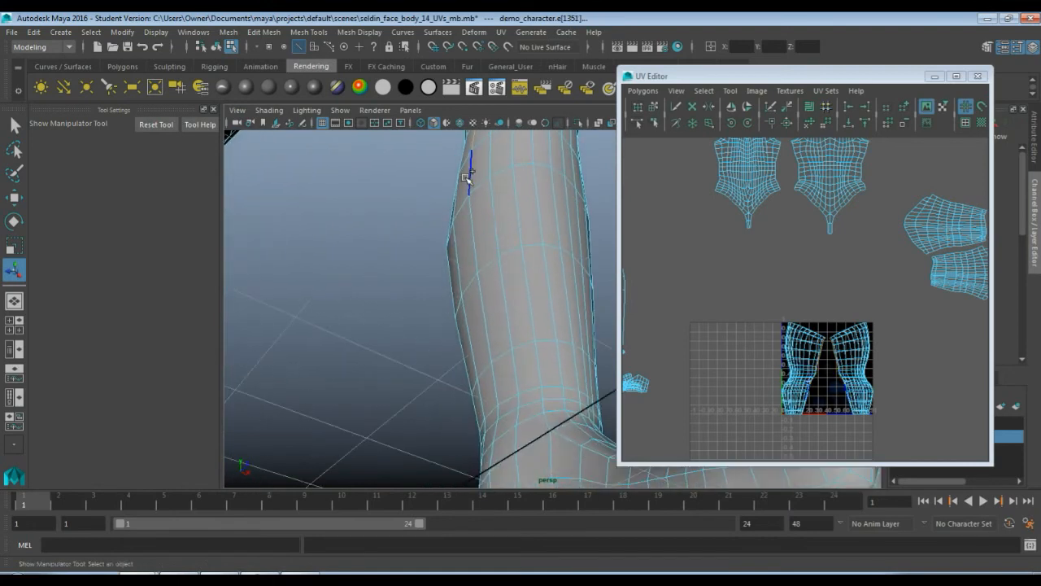
{"action": "left_click", "coordinate": [472, 218], "text": "shift"}
{"action": "left_click", "coordinate": [479, 277], "text": "shift"}
{"action": "left_click", "coordinate": [495, 368], "text": "shift"}
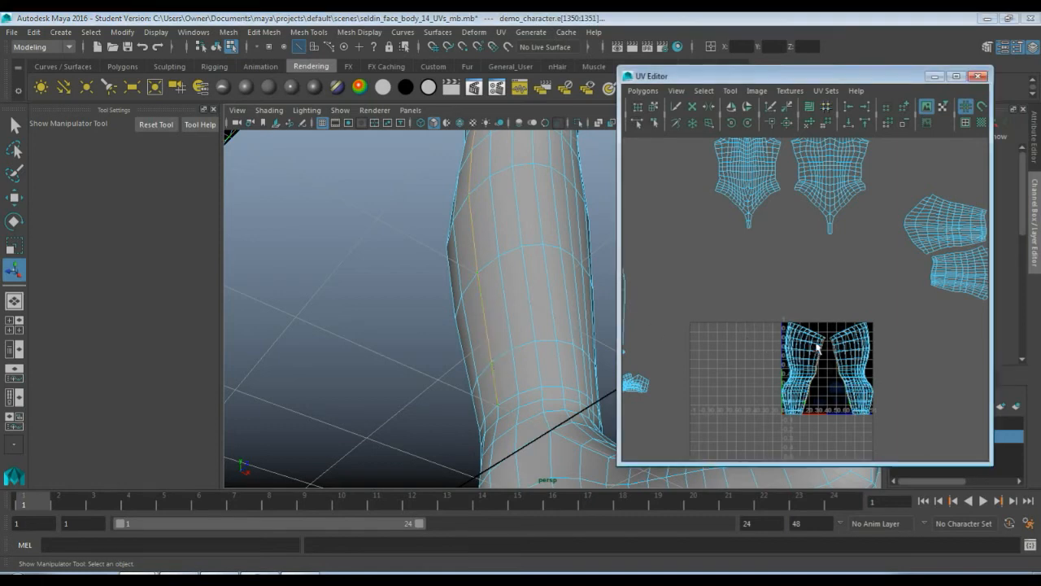
Check the selected seam line on both legs and cut the UVs along those edges.
{"action": "scroll", "coordinate": [811, 269], "scroll_direction": "up", "scroll_amount": 10}
{"action": "scroll", "coordinate": [833, 251], "scroll_direction": "down", "scroll_amount": 5}
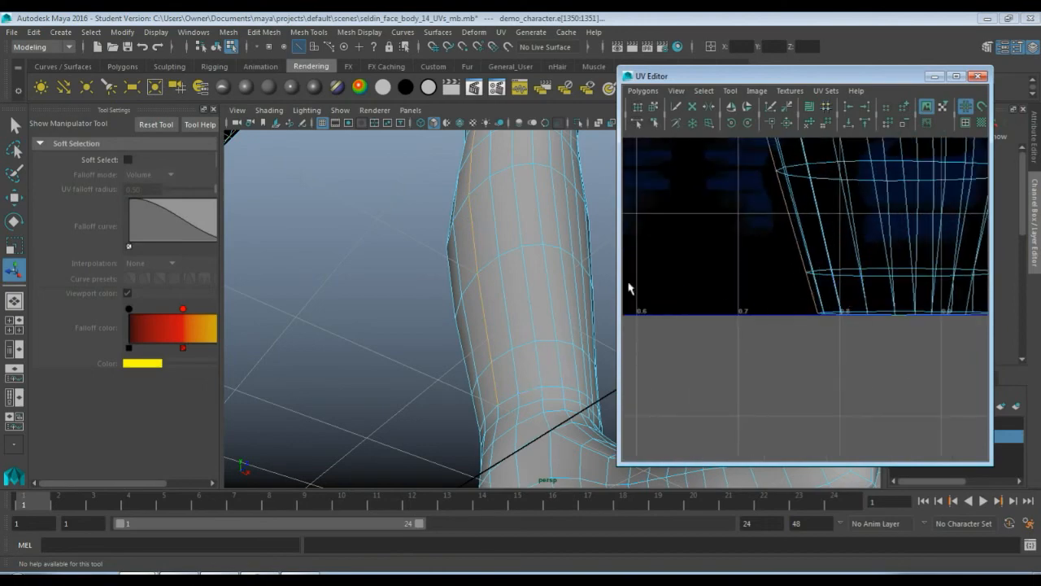
{"action": "scroll", "coordinate": [493, 274], "scroll_direction": "down", "scroll_amount": 10}
{"action": "scroll", "coordinate": [495, 264], "scroll_direction": "up", "scroll_amount": 3}
{"action": "left_click_drag", "start_coordinate": [495, 262], "coordinate": [498, 222], "text": "alt"}
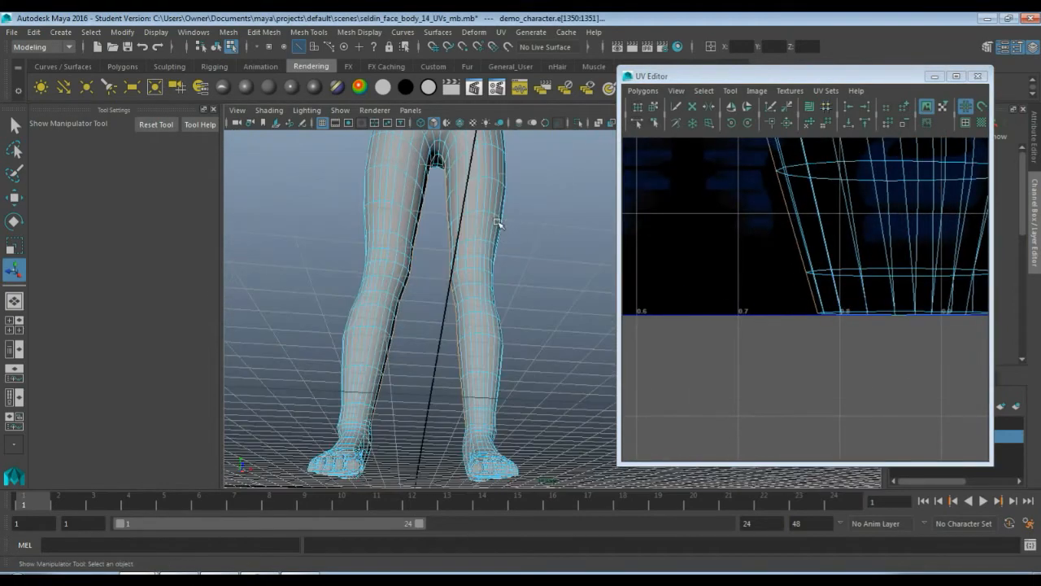
{"action": "scroll", "coordinate": [498, 222], "scroll_direction": "up", "scroll_amount": 3}
{"action": "left_click", "coordinate": [643, 90]}
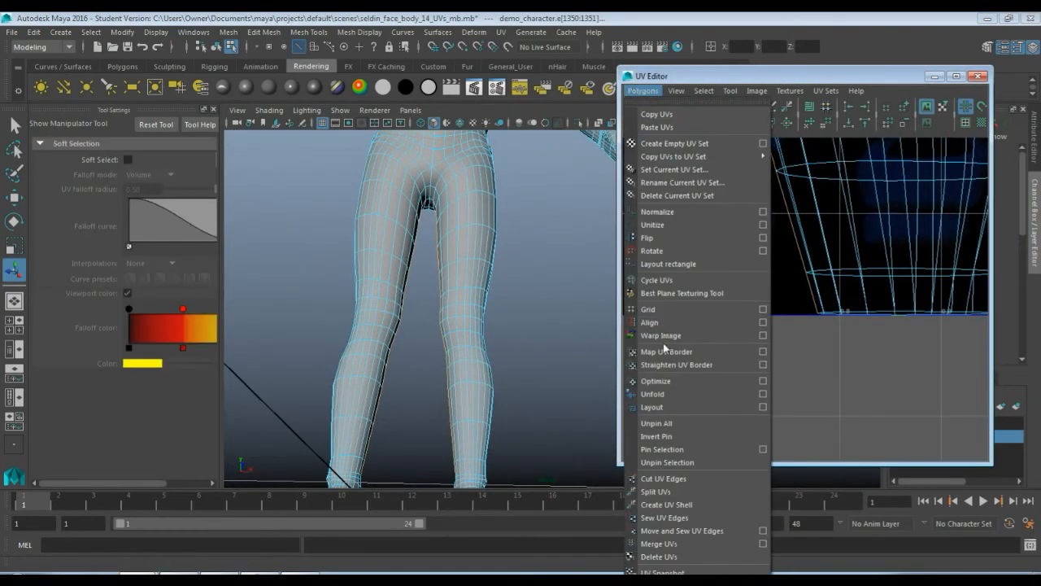
{"action": "left_click", "coordinate": [663, 478]}
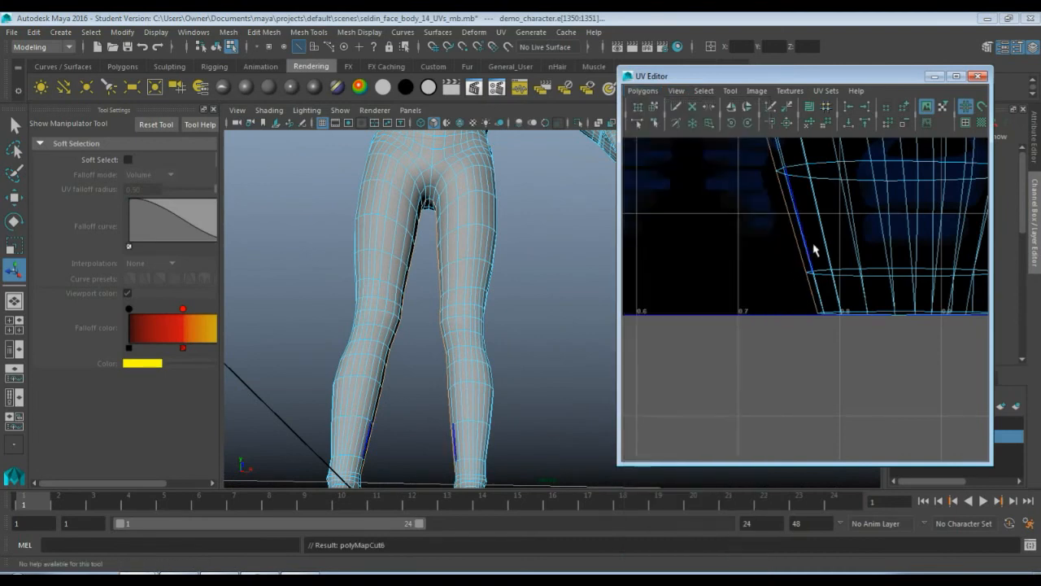
Select all UVs of both leg shells and unfold them.
{"action": "scroll", "coordinate": [814, 251], "scroll_direction": "down", "scroll_amount": 5}
{"action": "scroll", "coordinate": [812, 251], "scroll_direction": "down", "scroll_amount": 1}
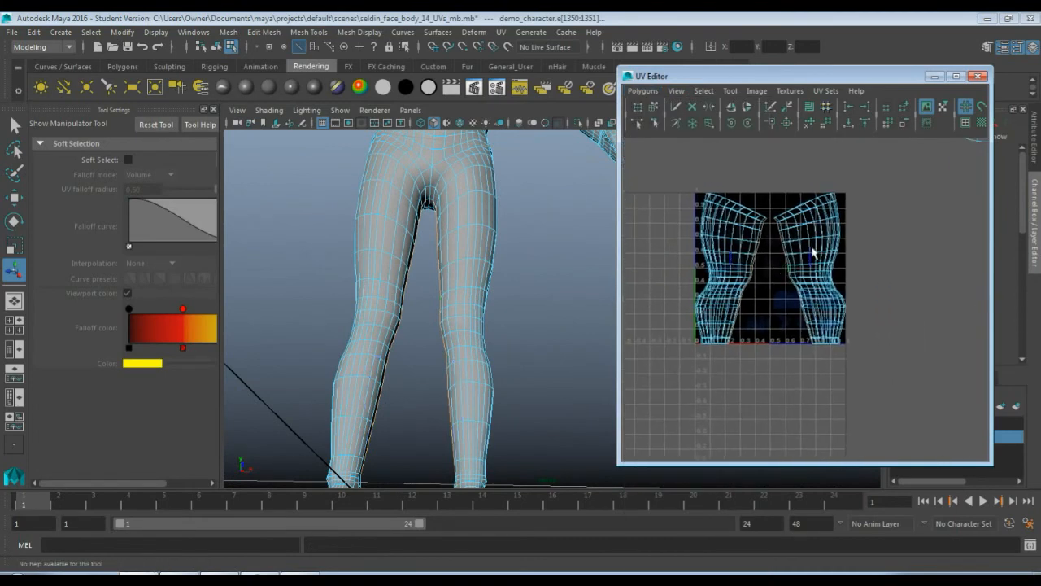
{"action": "right_click_drag", "start_coordinate": [812, 254], "coordinate": [865, 246]}
{"action": "left_click", "coordinate": [818, 245]}
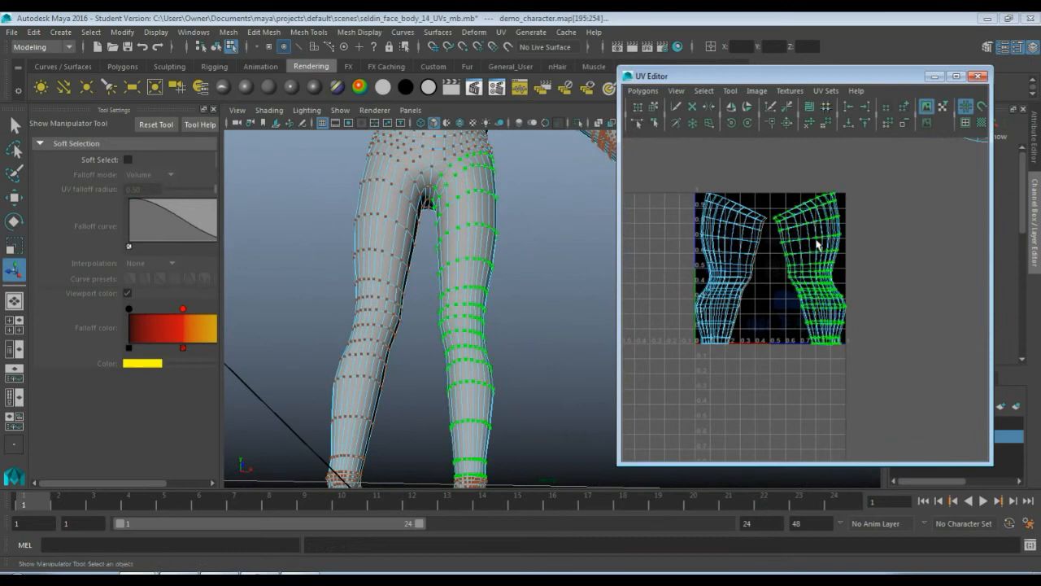
{"action": "left_click_drag", "start_coordinate": [679, 171], "coordinate": [904, 420]}
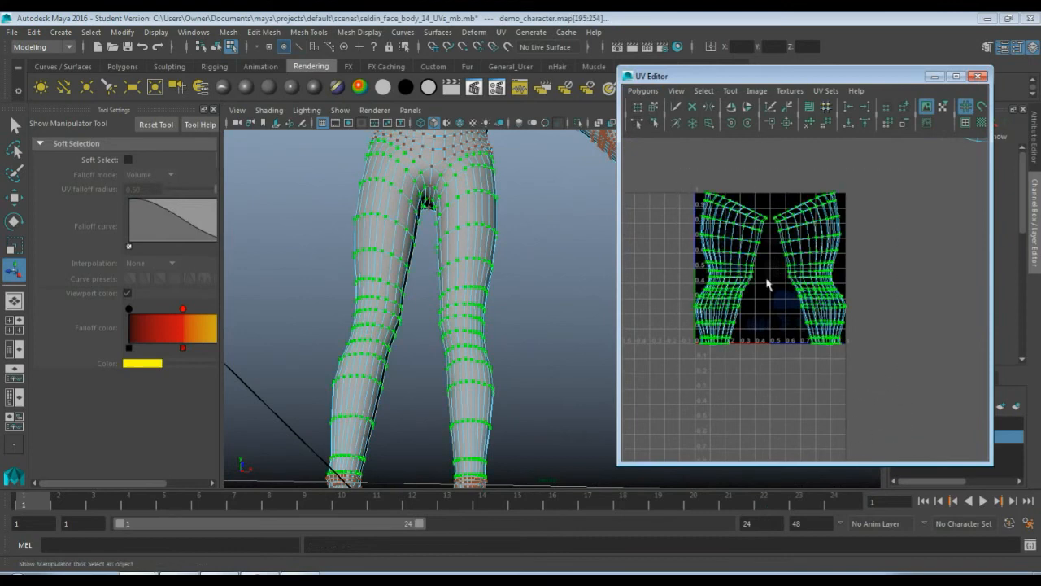
{"action": "left_click", "coordinate": [647, 91]}
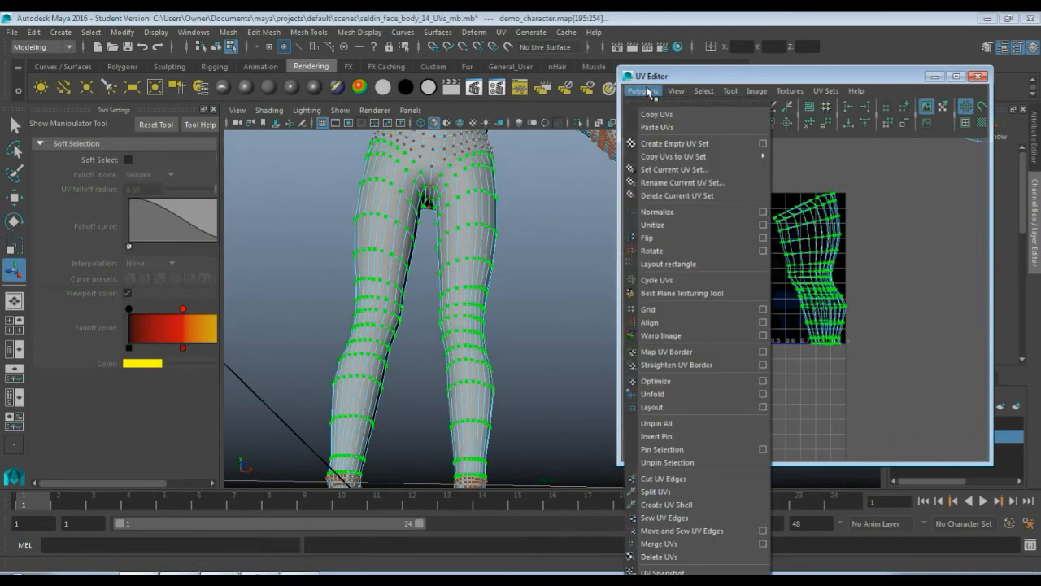
{"action": "left_click", "coordinate": [671, 396]}
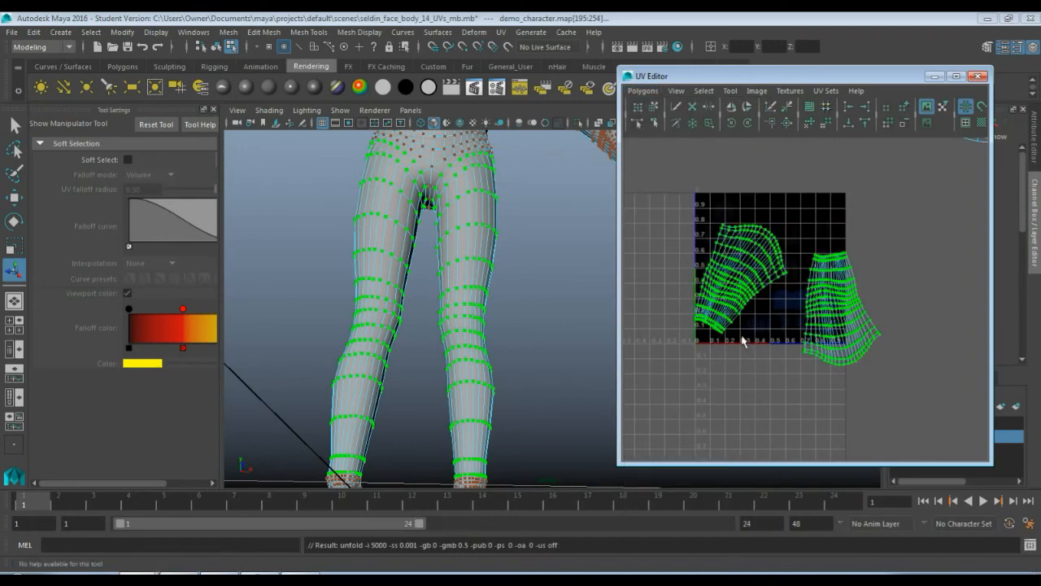
Move the two unfolded leg shells together out of the 0–1 texture space into the empty area beside it.
{"action": "key", "text": "w"}
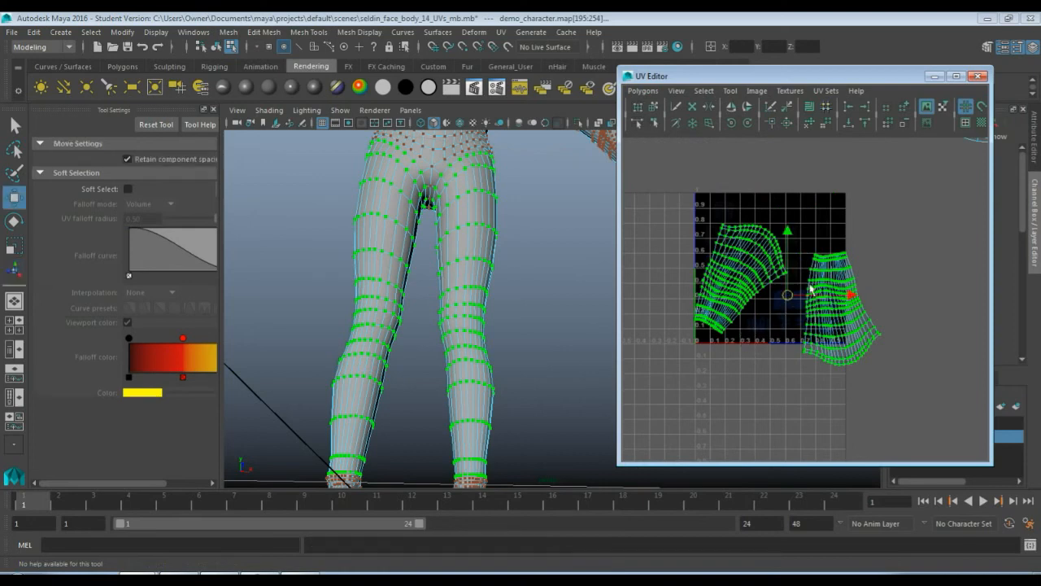
{"action": "left_click_drag", "start_coordinate": [788, 300], "coordinate": [954, 274]}
{"action": "middle_click_drag", "start_coordinate": [856, 333], "coordinate": [743, 342], "text": "alt"}
{"action": "scroll", "coordinate": [790, 336], "scroll_direction": "up", "scroll_amount": 2}
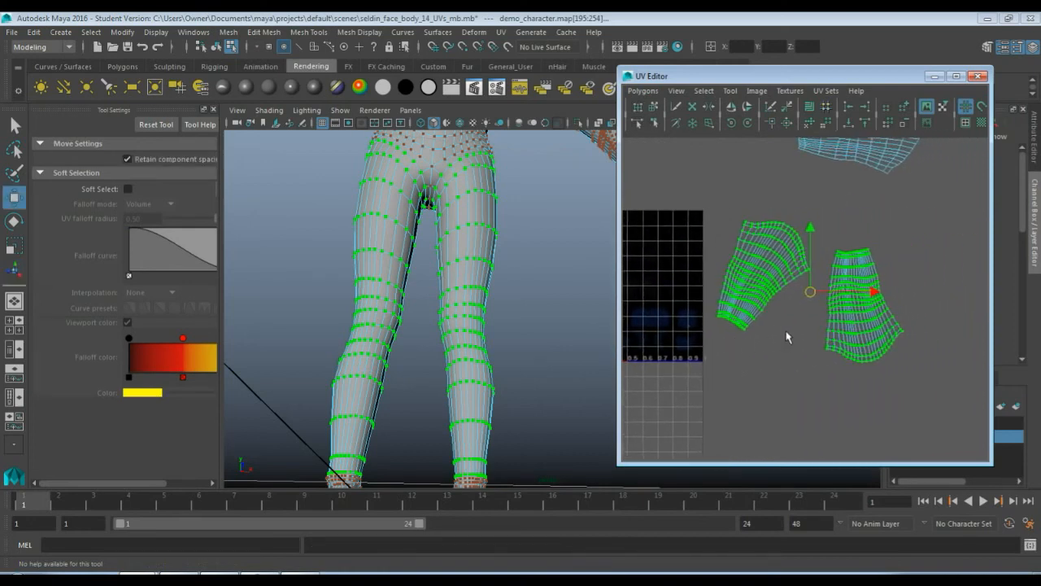
Select only the tilted leg shell nearest the texture space and rotate it upright with its ankle end down.
{"action": "left_click", "coordinate": [795, 325]}
{"action": "left_click_drag", "start_coordinate": [675, 168], "coordinate": [815, 363]}
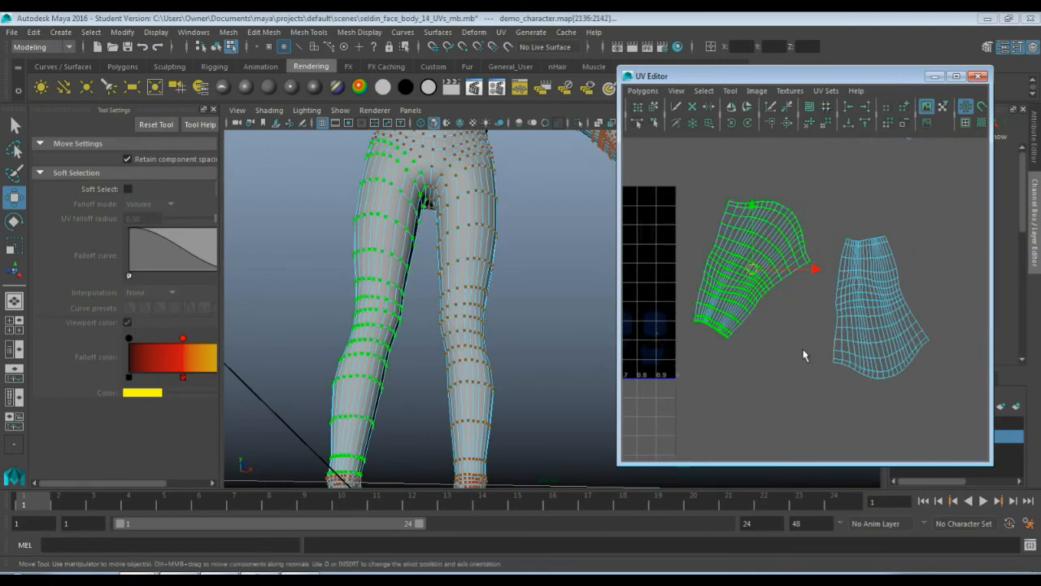
{"action": "key", "text": "e"}
{"action": "left_click", "coordinate": [806, 319]}
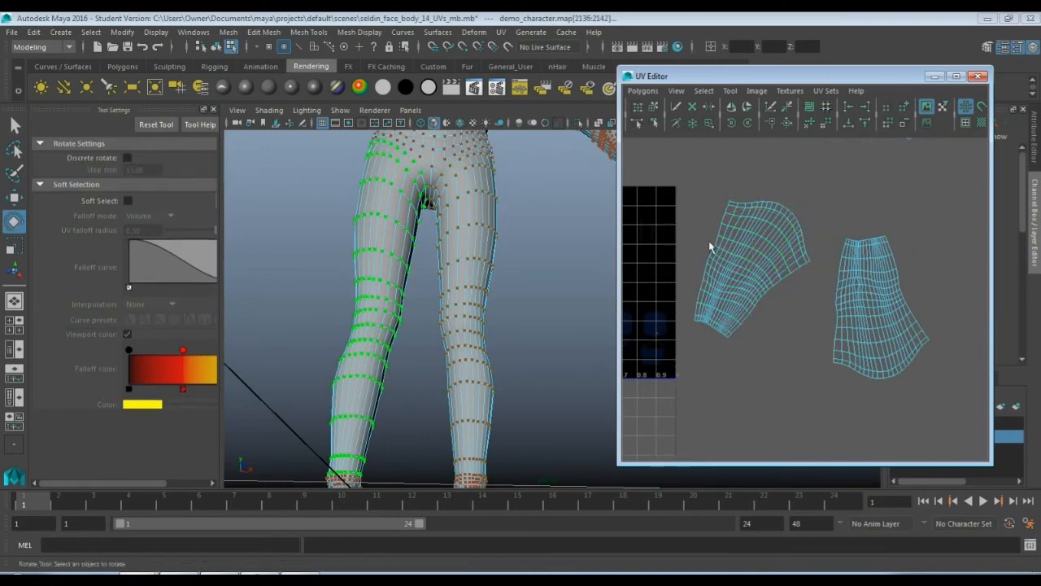
{"action": "left_click_drag", "start_coordinate": [697, 179], "coordinate": [818, 363]}
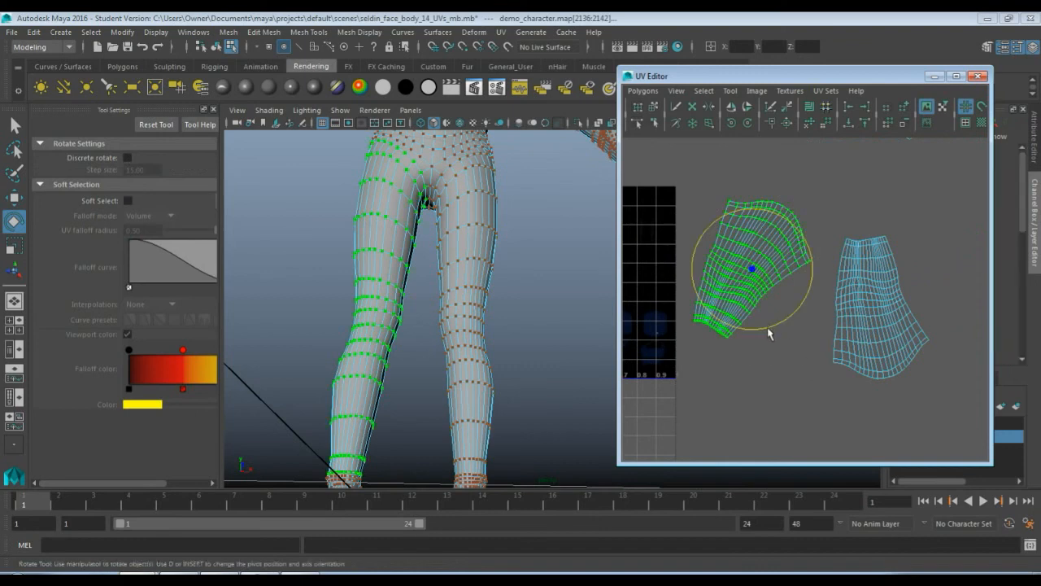
{"action": "left_click_drag", "start_coordinate": [767, 332], "coordinate": [798, 320]}
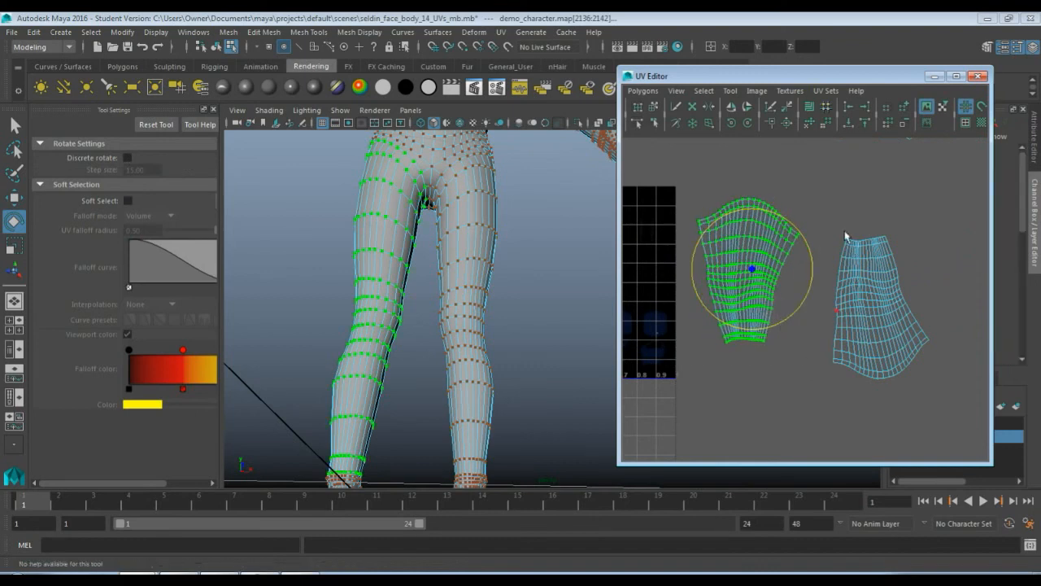
Rotate the other leg shell slightly to straighten it, and move it close beside the first leg shell.
{"action": "left_click_drag", "start_coordinate": [836, 208], "coordinate": [957, 423]}
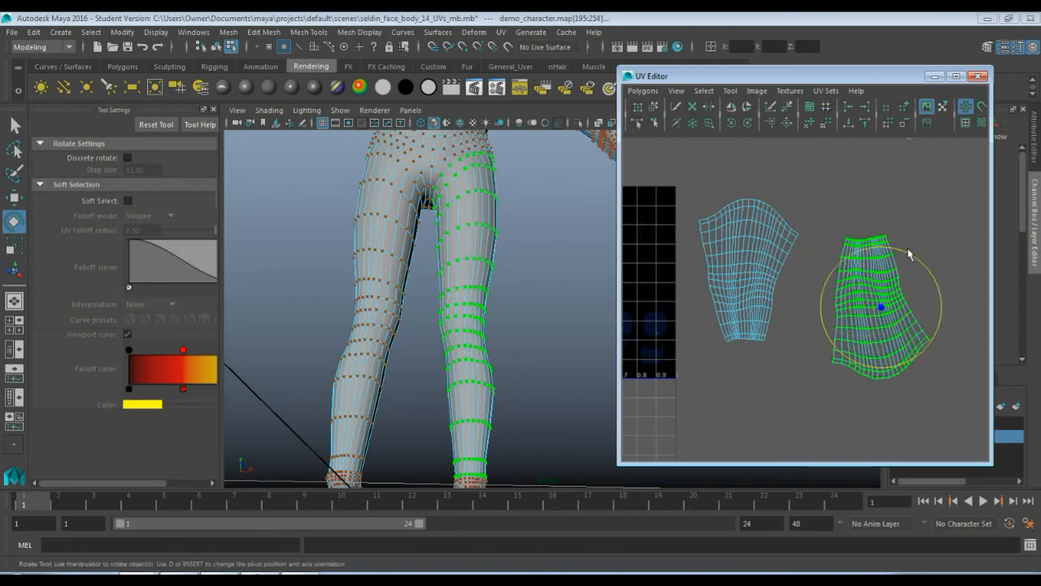
{"action": "left_click_drag", "start_coordinate": [908, 250], "coordinate": [912, 253]}
{"action": "key", "text": "w"}
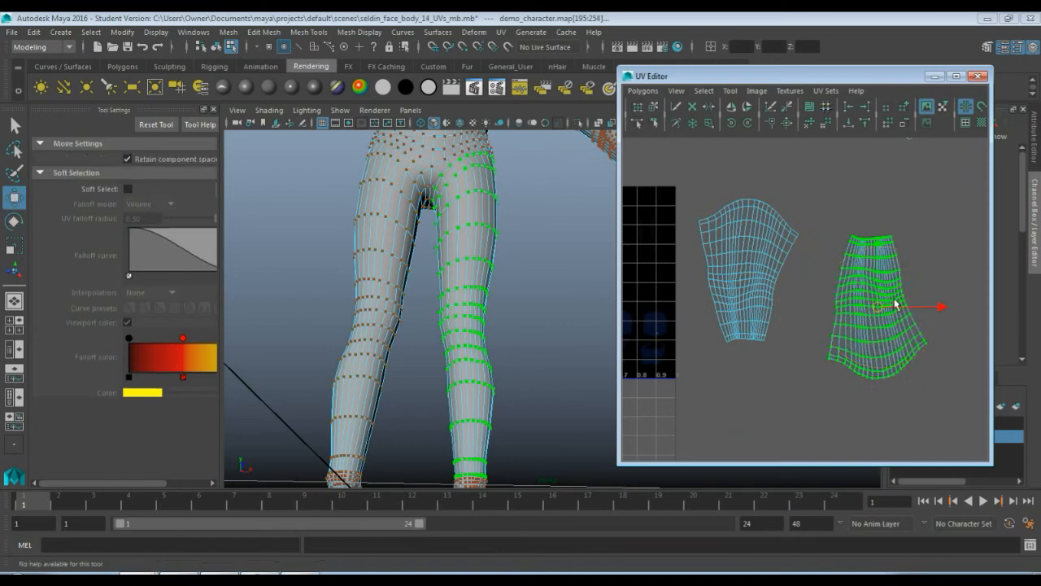
{"action": "left_click_drag", "start_coordinate": [862, 303], "coordinate": [840, 284]}
{"action": "key", "text": "ctrl+z"}
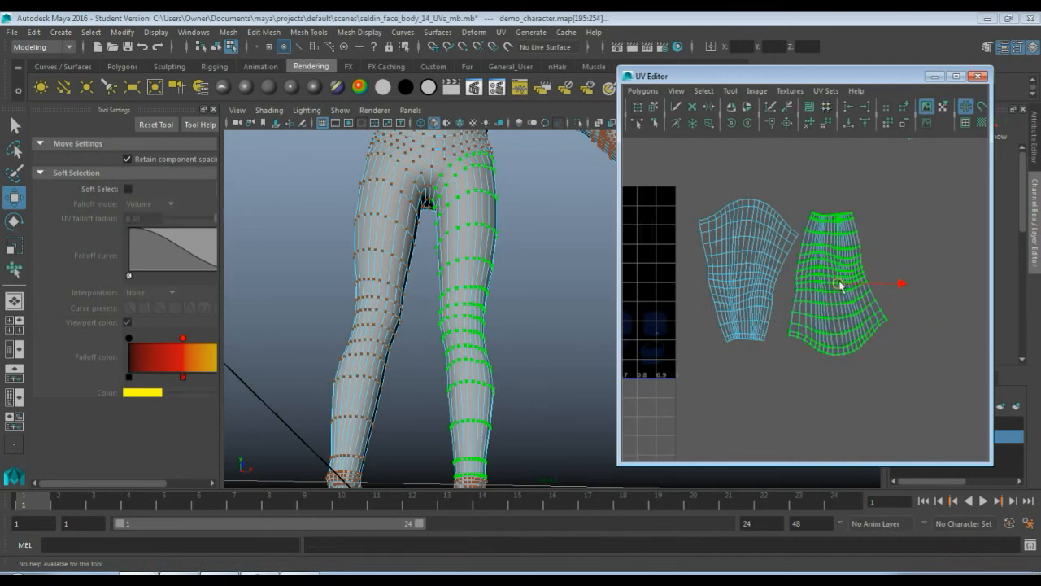
Examine the UV grid of the leg shells around the knee for distortion and uneven spacing.
{"action": "left_click", "coordinate": [789, 376]}
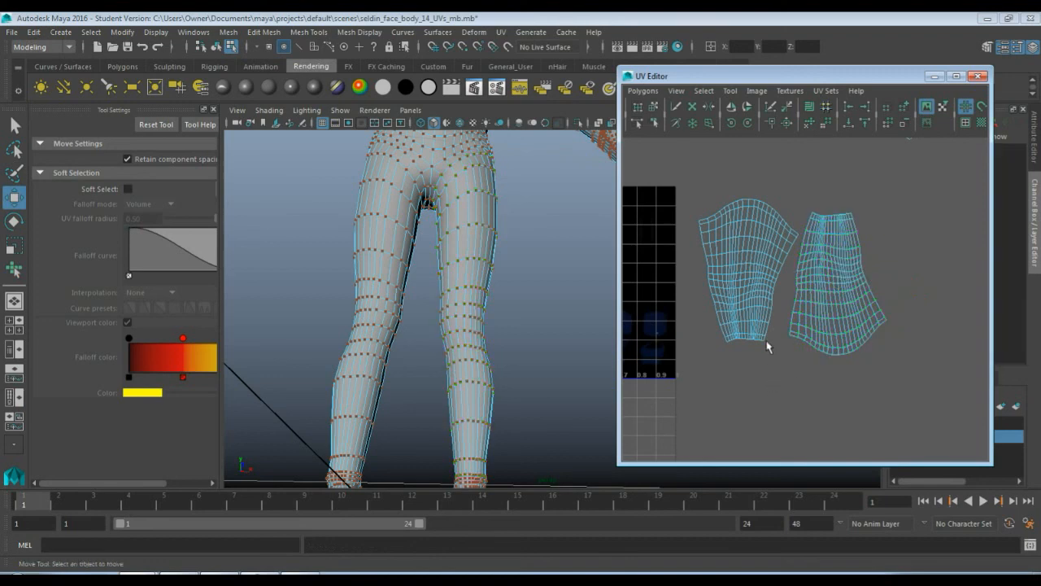
{"action": "scroll", "coordinate": [789, 350], "scroll_direction": "up", "scroll_amount": 6}
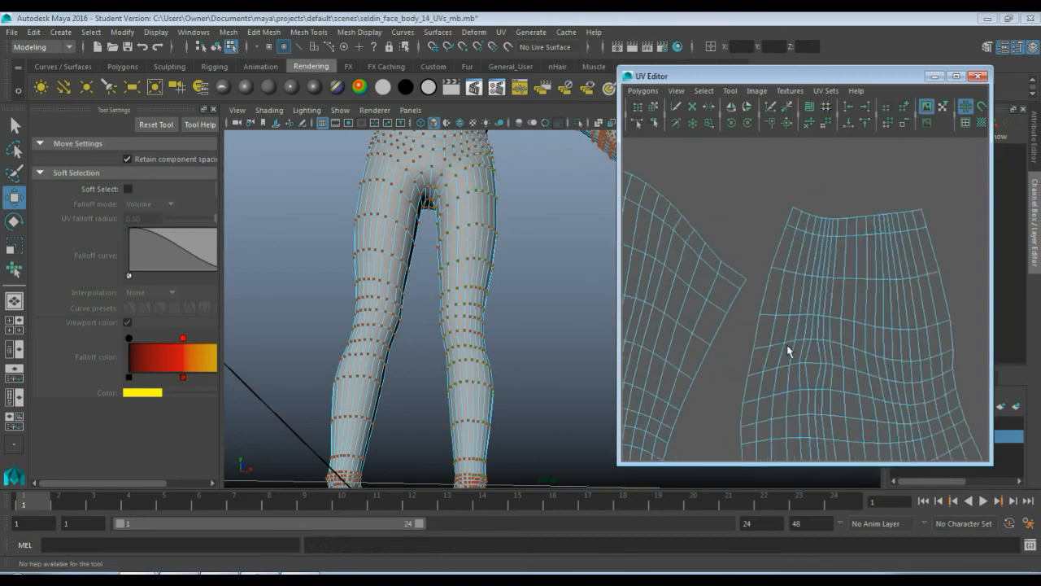
{"action": "scroll", "coordinate": [787, 346], "scroll_direction": "down", "scroll_amount": 4}
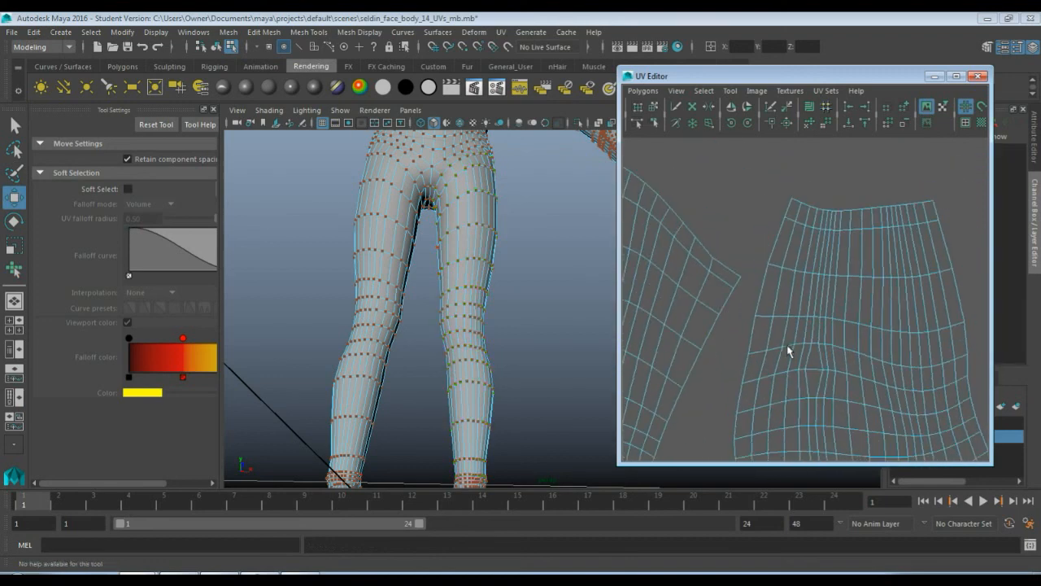
{"action": "scroll", "coordinate": [784, 371], "scroll_direction": "up", "scroll_amount": 4}
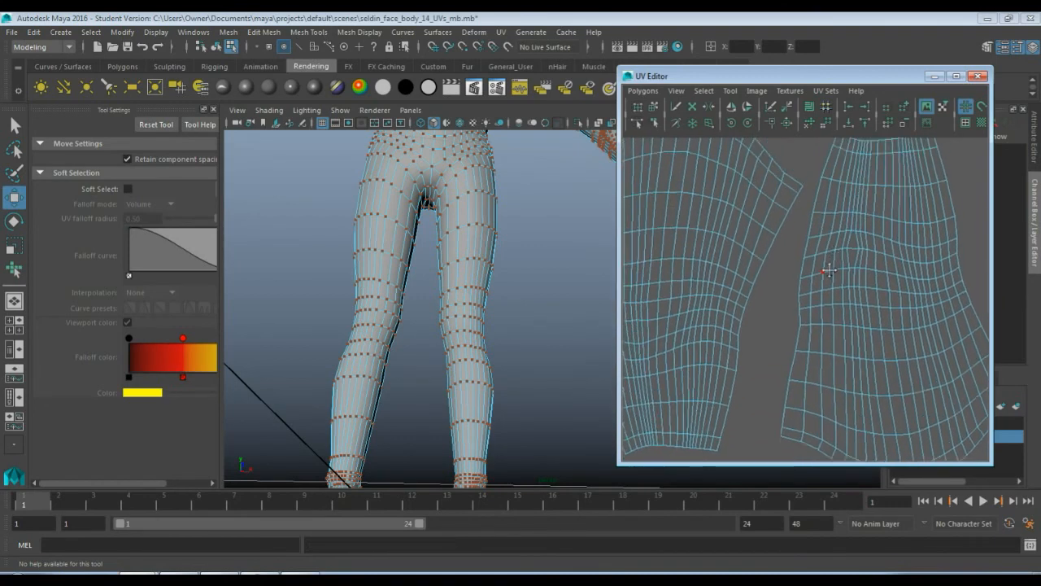
{"action": "scroll", "coordinate": [813, 334], "scroll_direction": "up", "scroll_amount": 3}
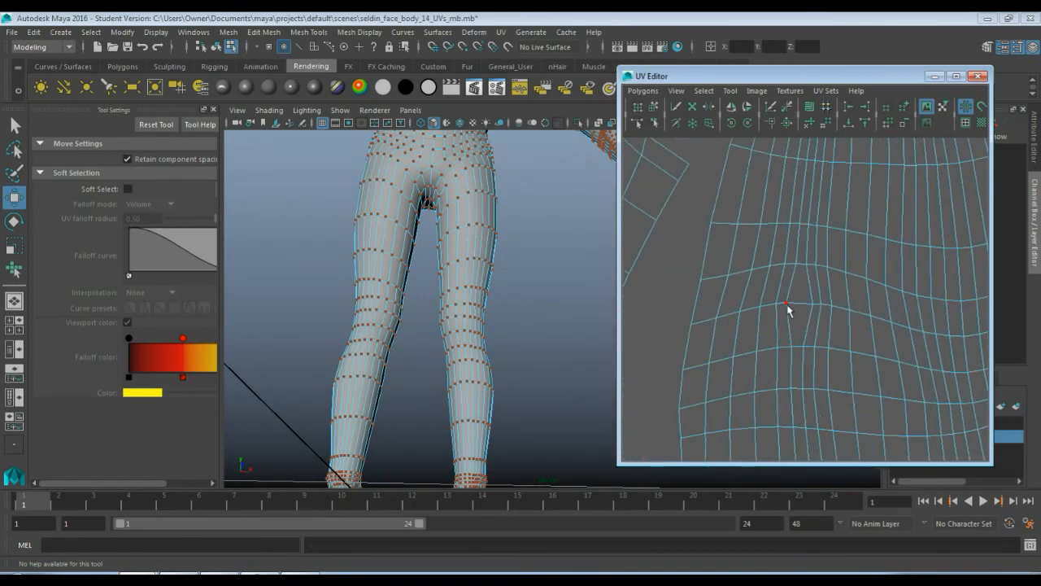
{"action": "left_click", "coordinate": [787, 304]}
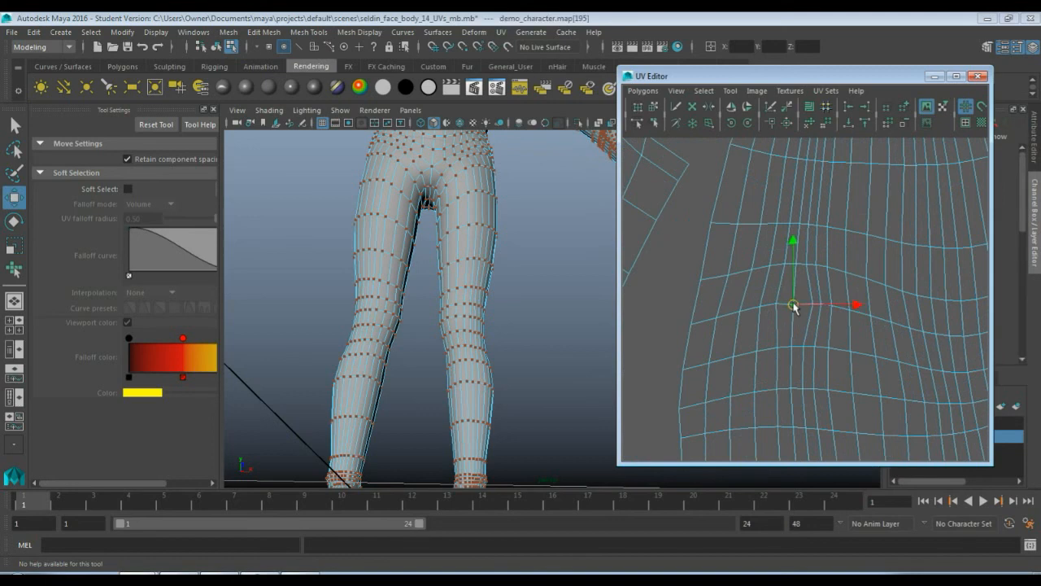
{"action": "left_click", "coordinate": [809, 305]}
{"action": "left_click", "coordinate": [804, 348]}
{"action": "scroll", "coordinate": [850, 368], "scroll_direction": "down", "scroll_amount": 5}
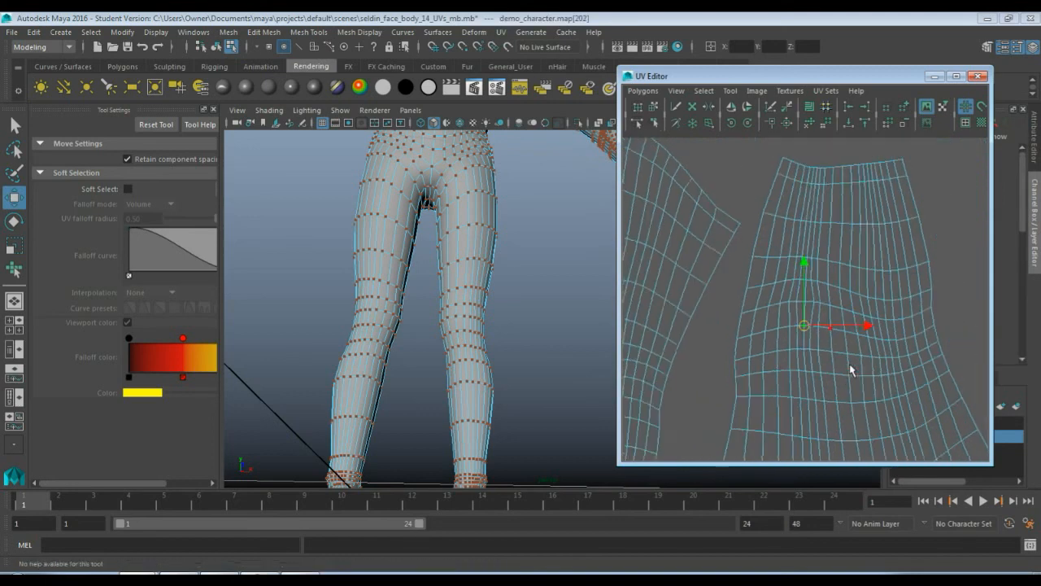
{"action": "mouse_move", "coordinate": [850, 369]}
{"action": "middle_mouse_down", "text": "alt"}
{"action": "mouse_move", "coordinate": [921, 285]}
{"action": "mouse_move", "coordinate": [852, 350]}
{"action": "mouse_move", "coordinate": [863, 326]}
{"action": "mouse_move", "coordinate": [846, 367]}
{"action": "middle_mouse_up", "text": "alt"}
{"action": "scroll", "coordinate": [846, 366], "scroll_direction": "down", "scroll_amount": 5}
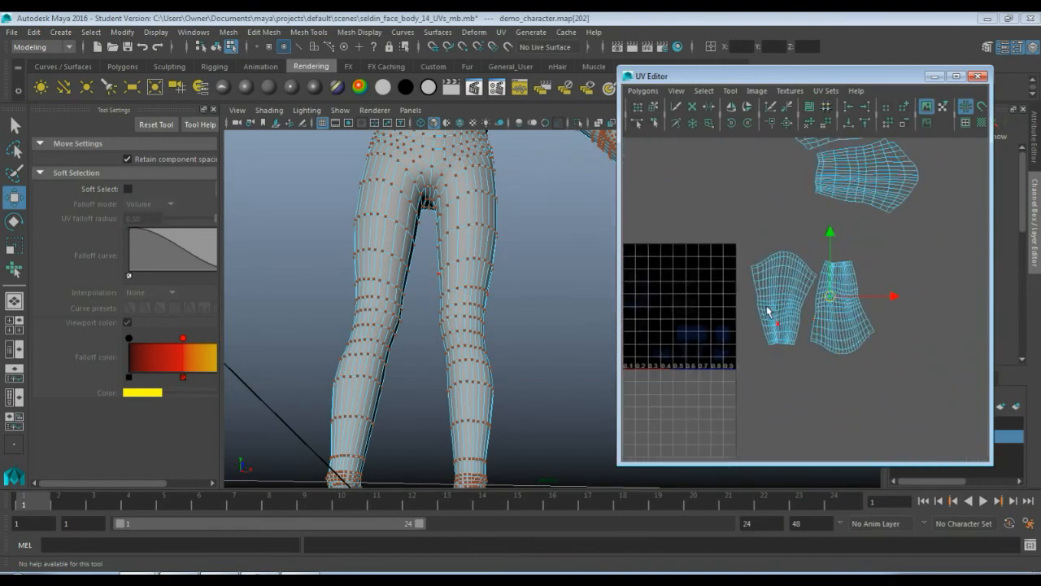
Move both leg shells to the free space beneath the arm shells, and shift the two arm shells slightly down toward them.
{"action": "middle_click_drag", "start_coordinate": [767, 309], "coordinate": [763, 350], "text": "alt"}
{"action": "left_click_drag", "start_coordinate": [746, 305], "coordinate": [890, 423]}
{"action": "left_click_drag", "start_coordinate": [814, 367], "coordinate": [855, 349]}
{"action": "middle_click_drag", "start_coordinate": [928, 283], "coordinate": [868, 308], "text": "alt"}
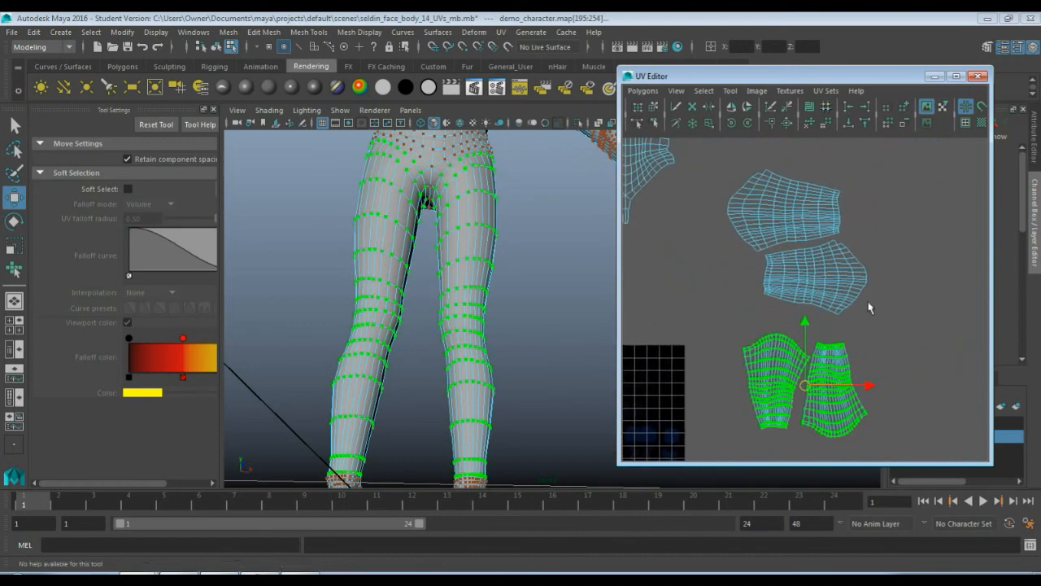
{"action": "left_click_drag", "start_coordinate": [729, 177], "coordinate": [900, 322]}
{"action": "left_click_drag", "start_coordinate": [802, 243], "coordinate": [798, 256]}
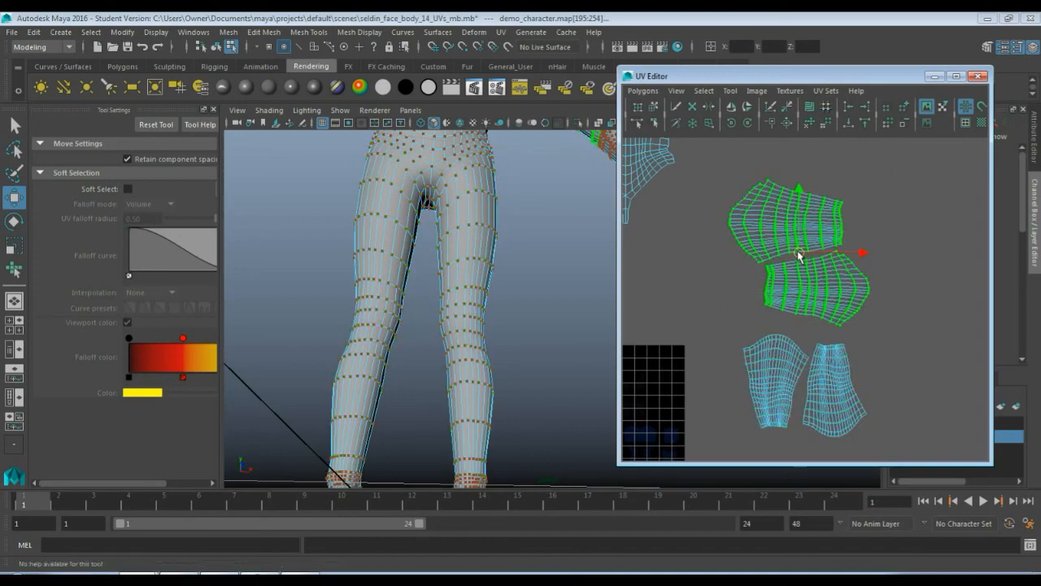